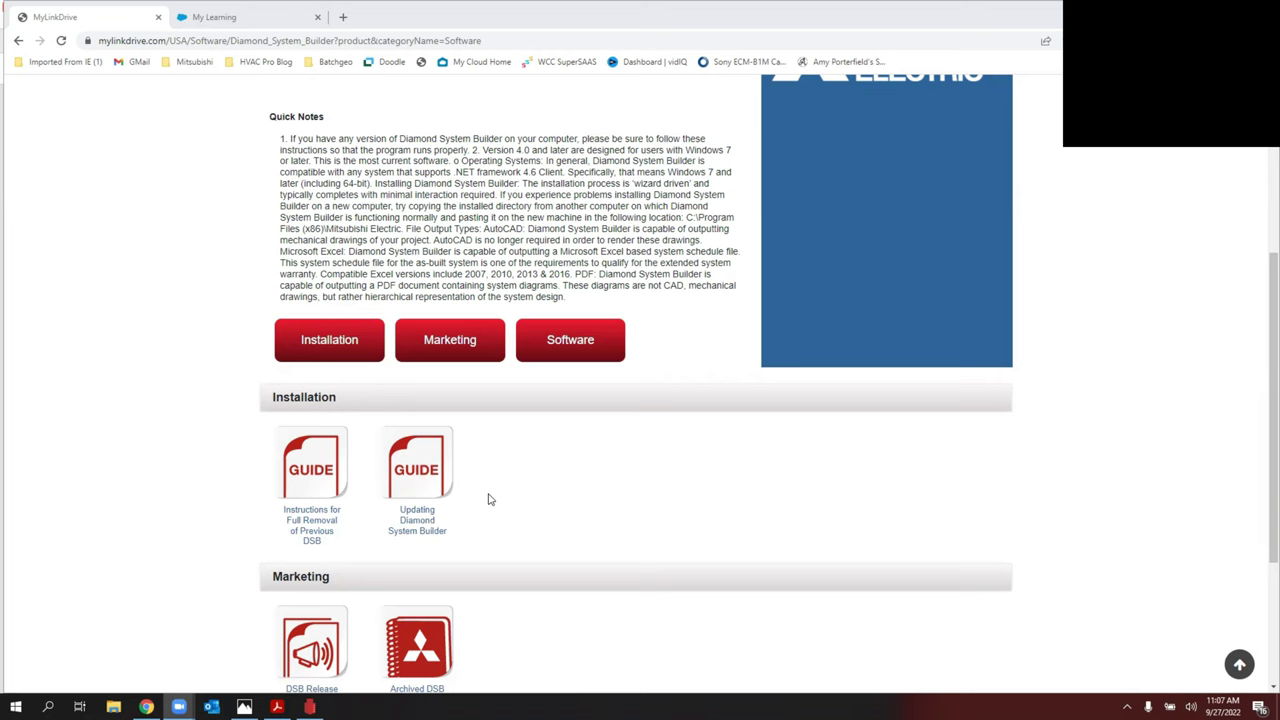
# Step: Scroll the Diamond System Builder page past Quick Notes to the Installation guides and Marketing release notes
pyautogui.scroll(-1, 488, 499)
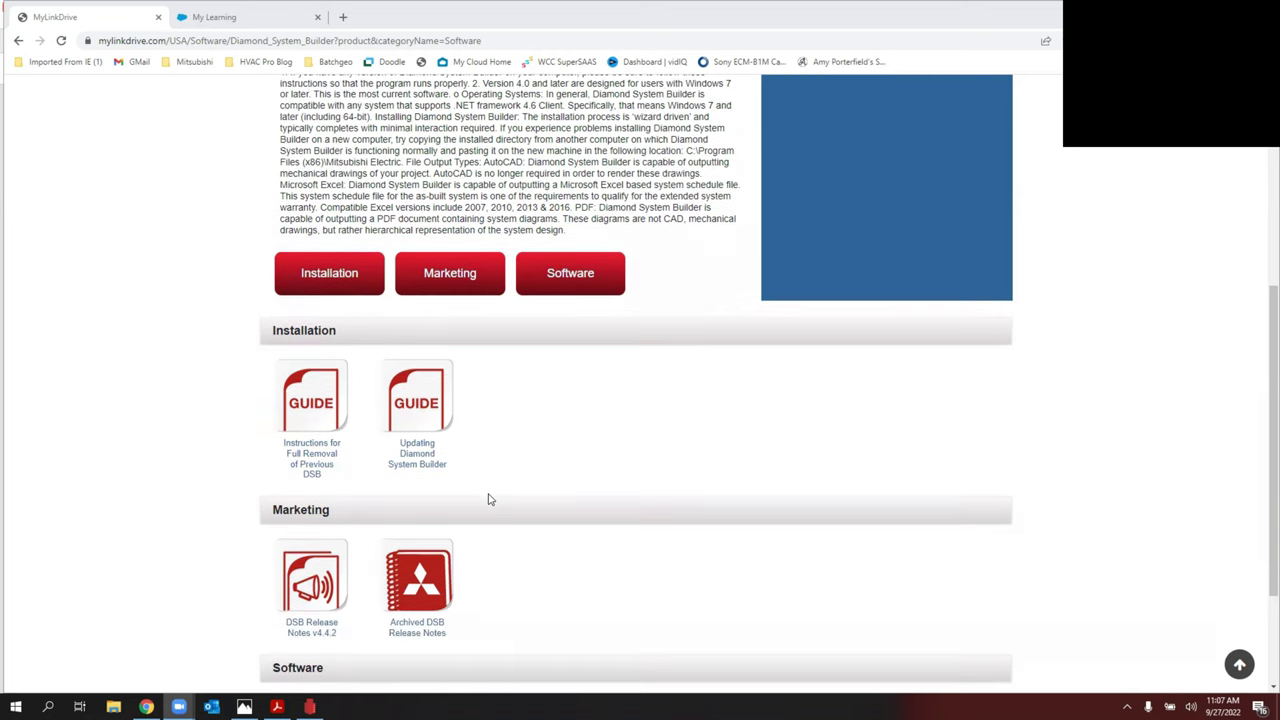
# Step: Scroll to the Software section's Download DSB v4.4.2, then switch to the My Learning course list
pyautogui.scroll(-3, 488, 499)
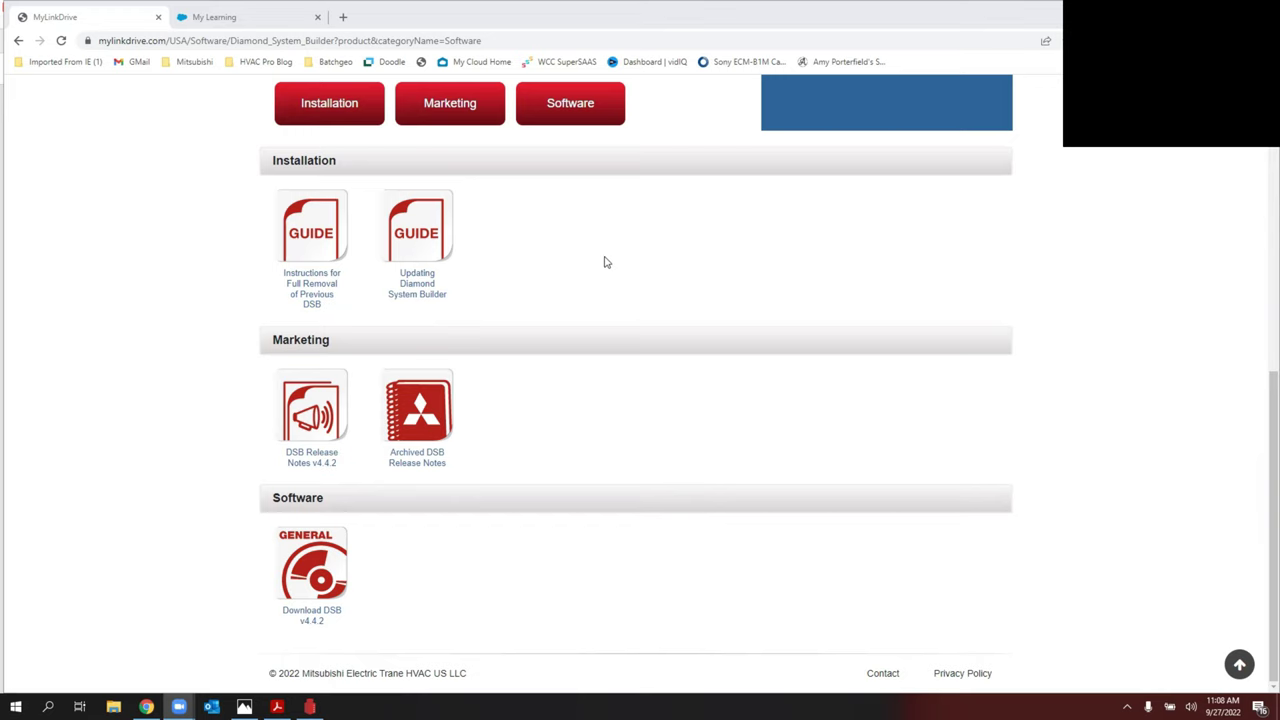
pyautogui.click(230, 18)
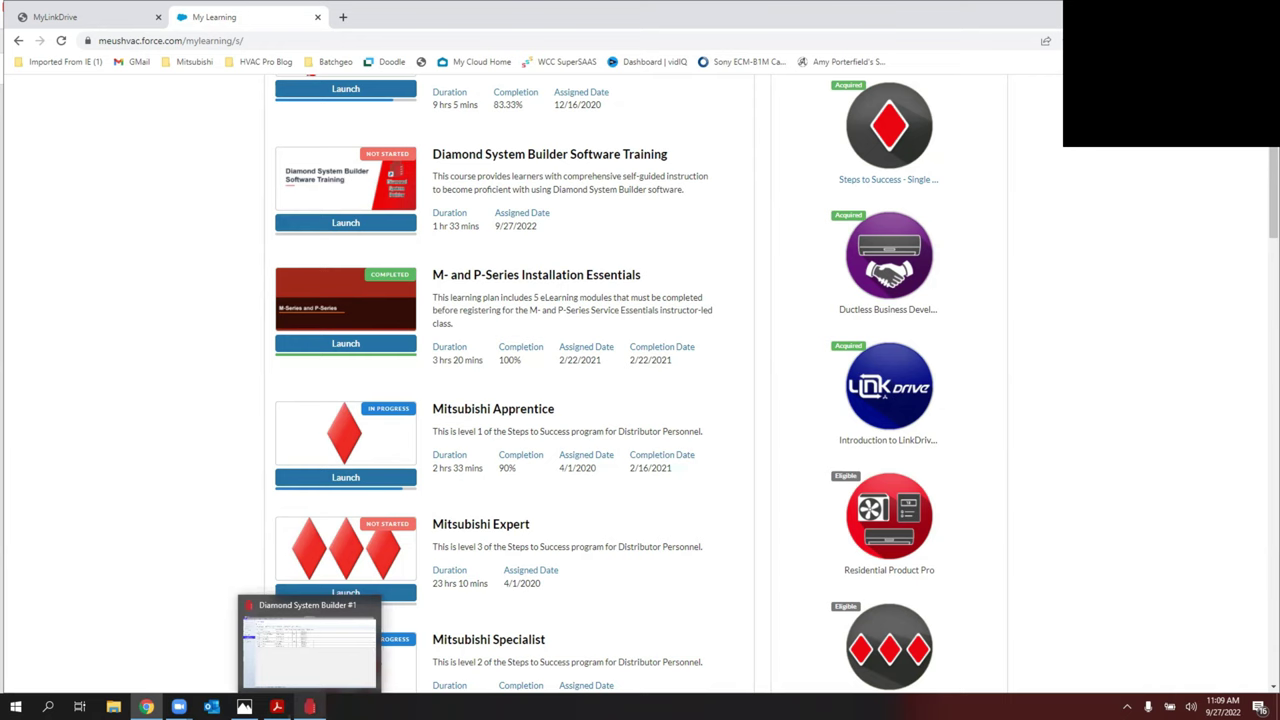
# Step: Bring Diamond System Builder forward from the taskbar and return to its project workspace
pyautogui.click(310, 707)
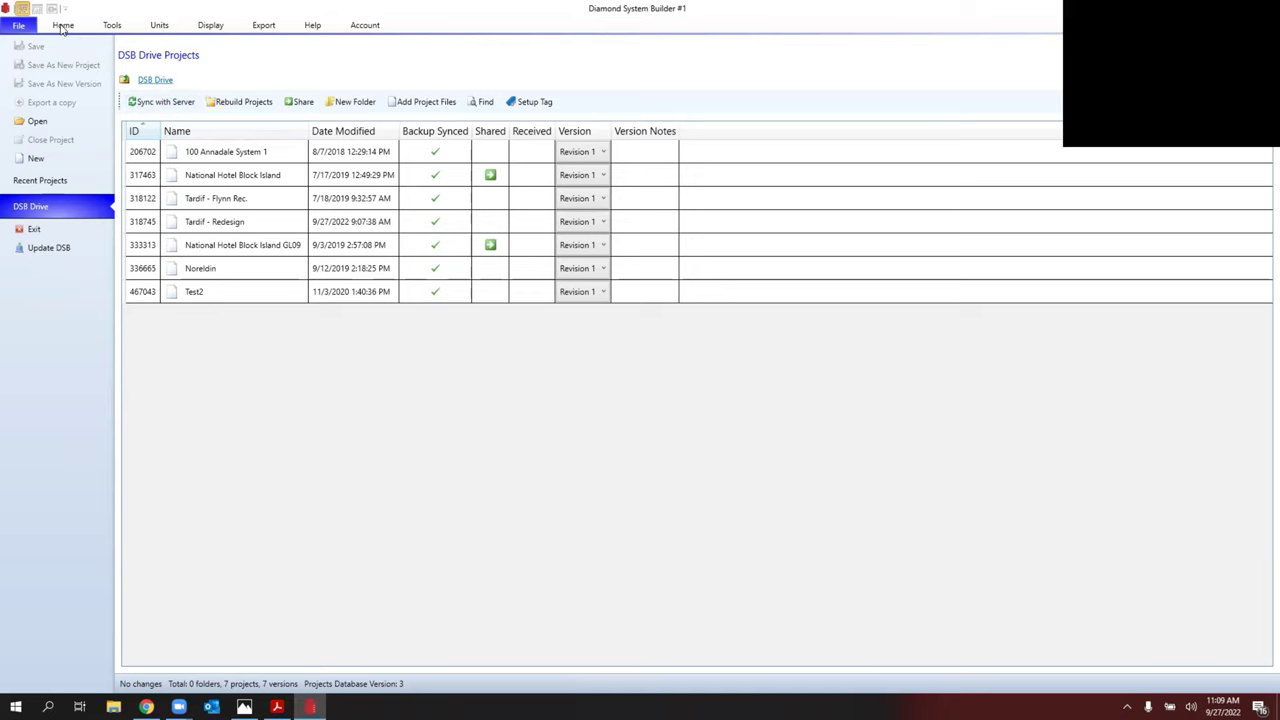
pyautogui.click(62, 26)
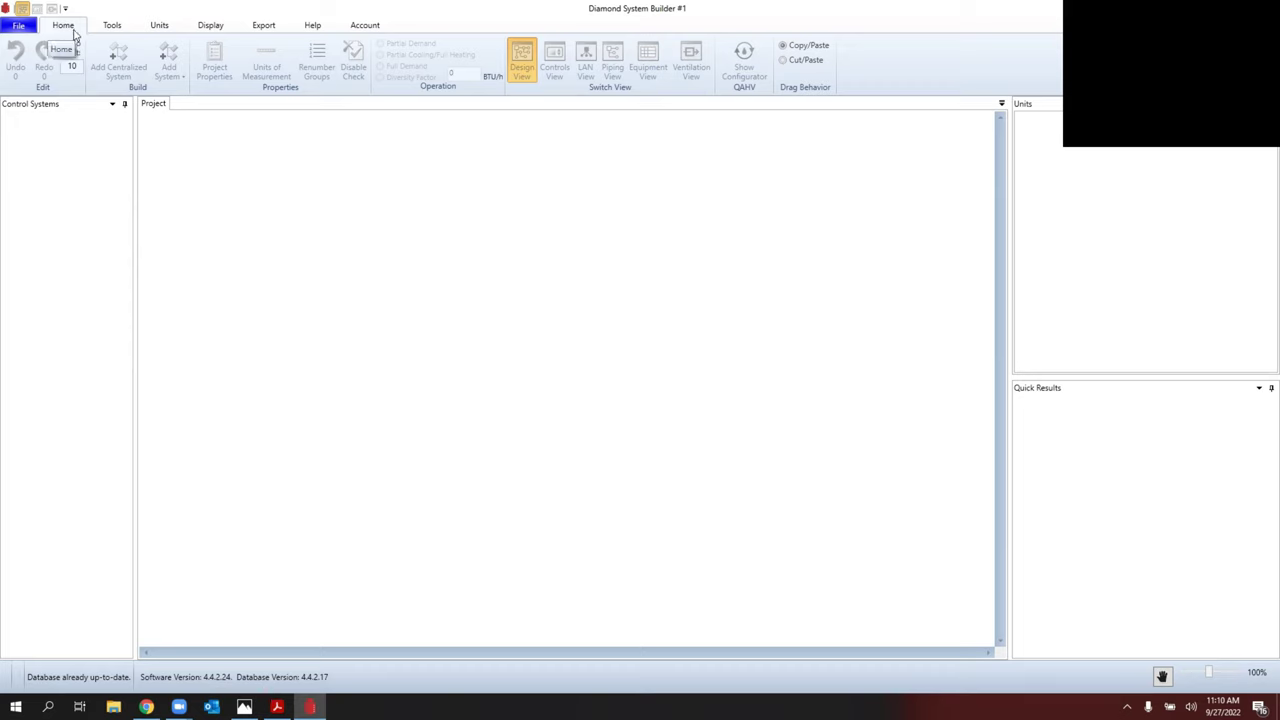
# Step: Run Update DSB, decline the repair since it's current, and reopen the DSB Drive project list
pyautogui.click(20, 26)
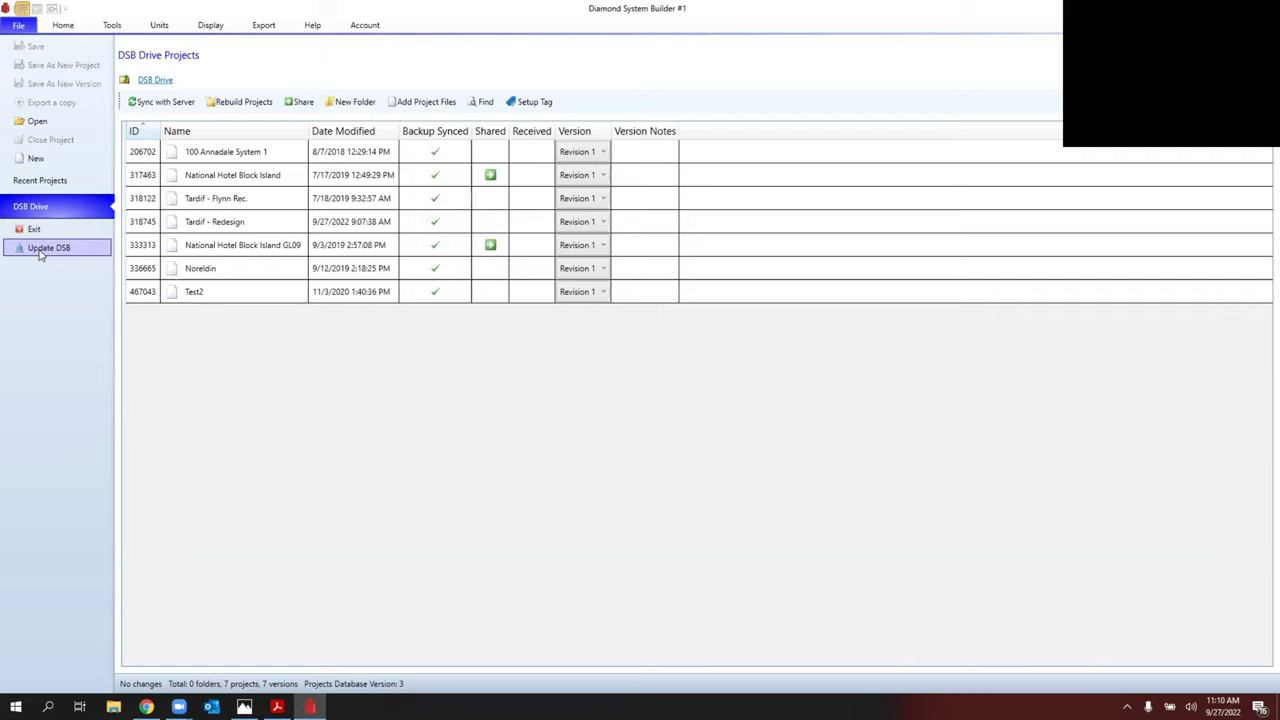
pyautogui.click(40, 250)
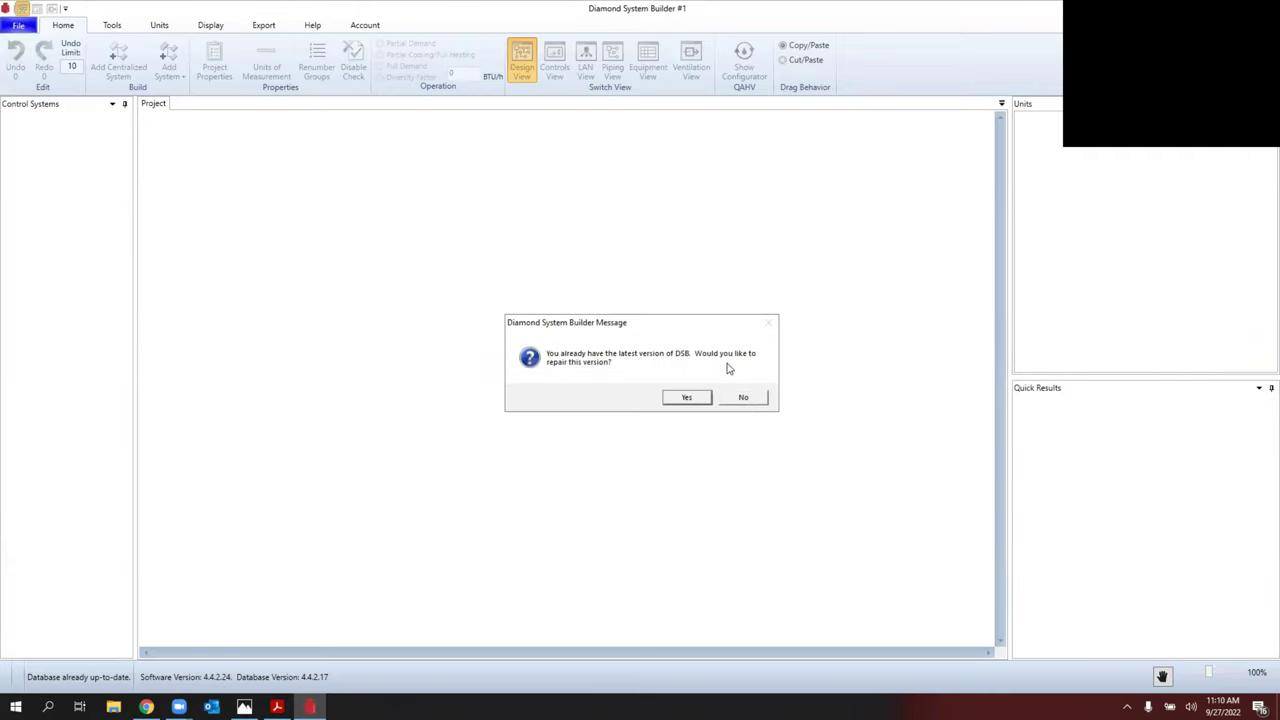
pyautogui.click(741, 397)
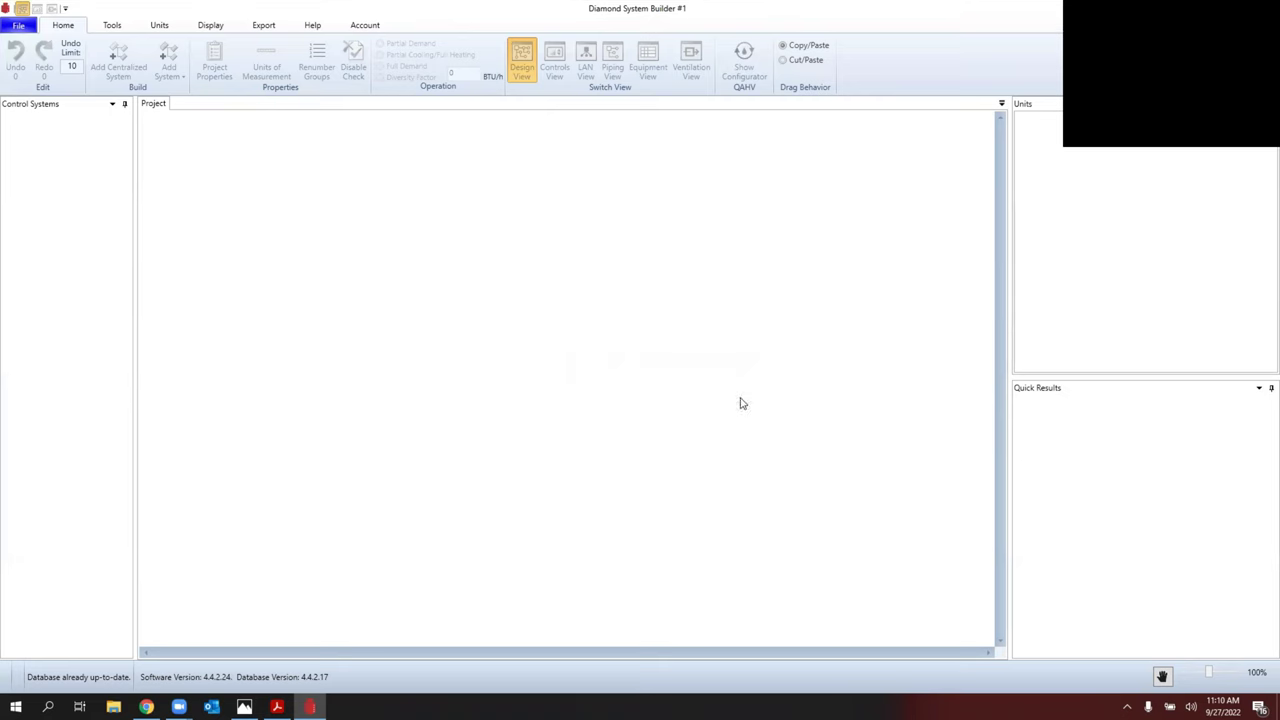
pyautogui.click(20, 26)
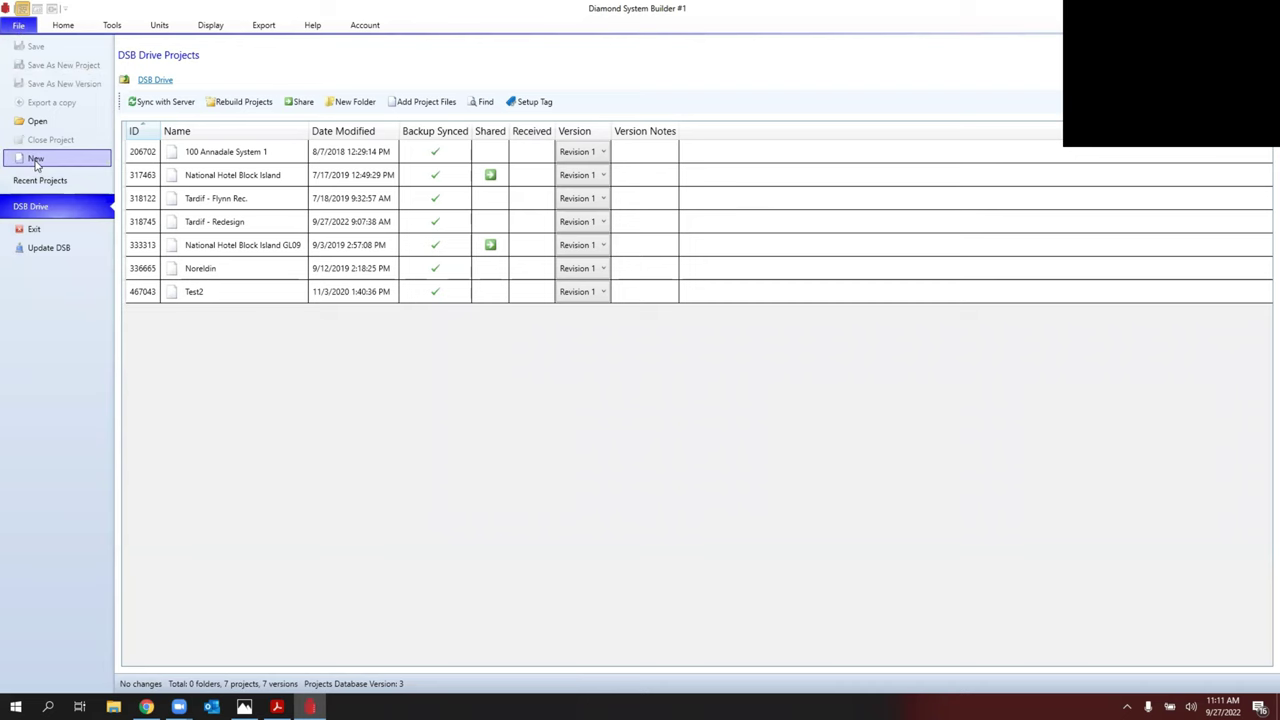
# Step: Create a new project from the File backstage, opening Project Properties on Project Info
pyautogui.click(36, 161)
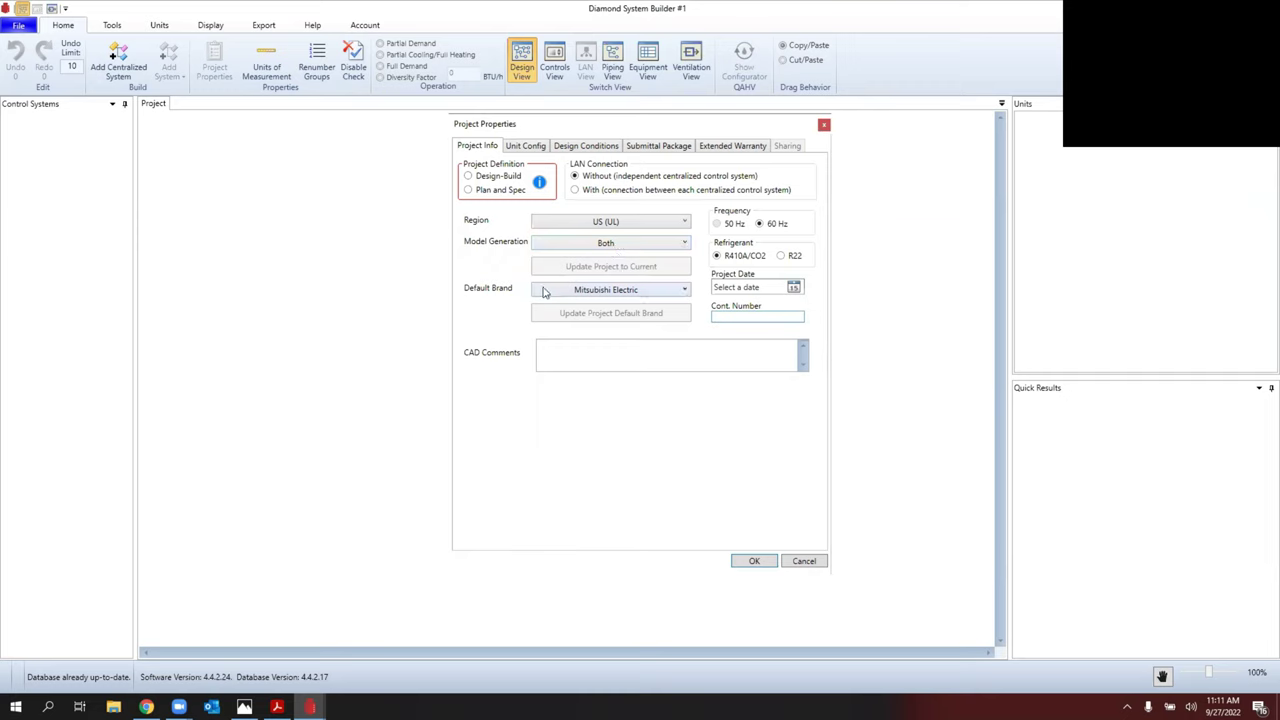
# Step: Choose Mitsubishi Electric in the Default Brand dropdown on Project Info
pyautogui.click(642, 291)
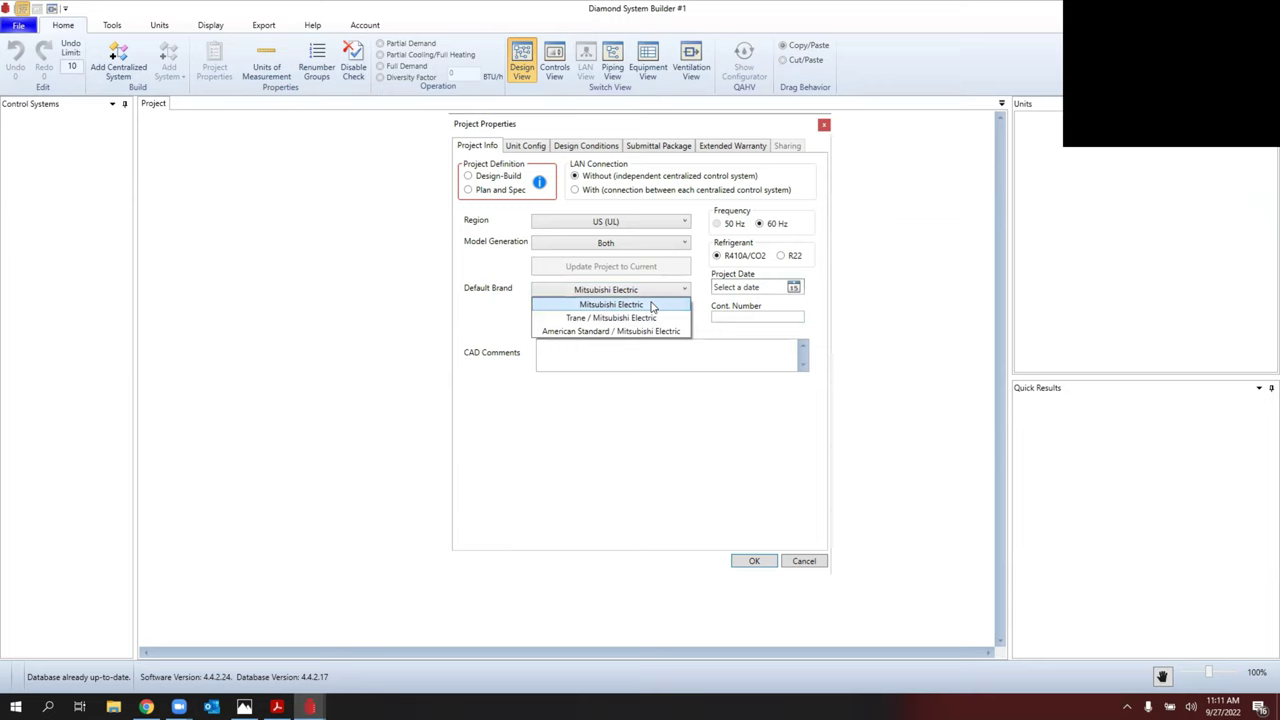
pyautogui.click(651, 305)
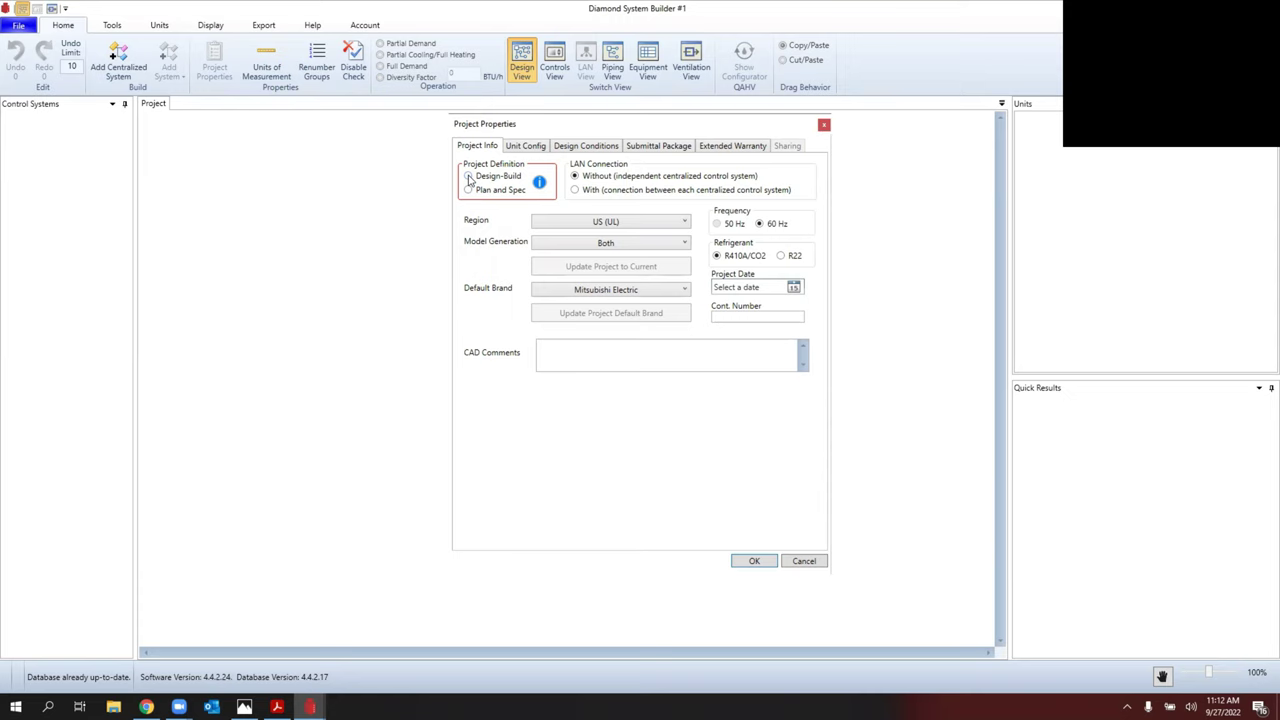
# Step: Select Design-Build as the Project Definition
pyautogui.click(469, 177)
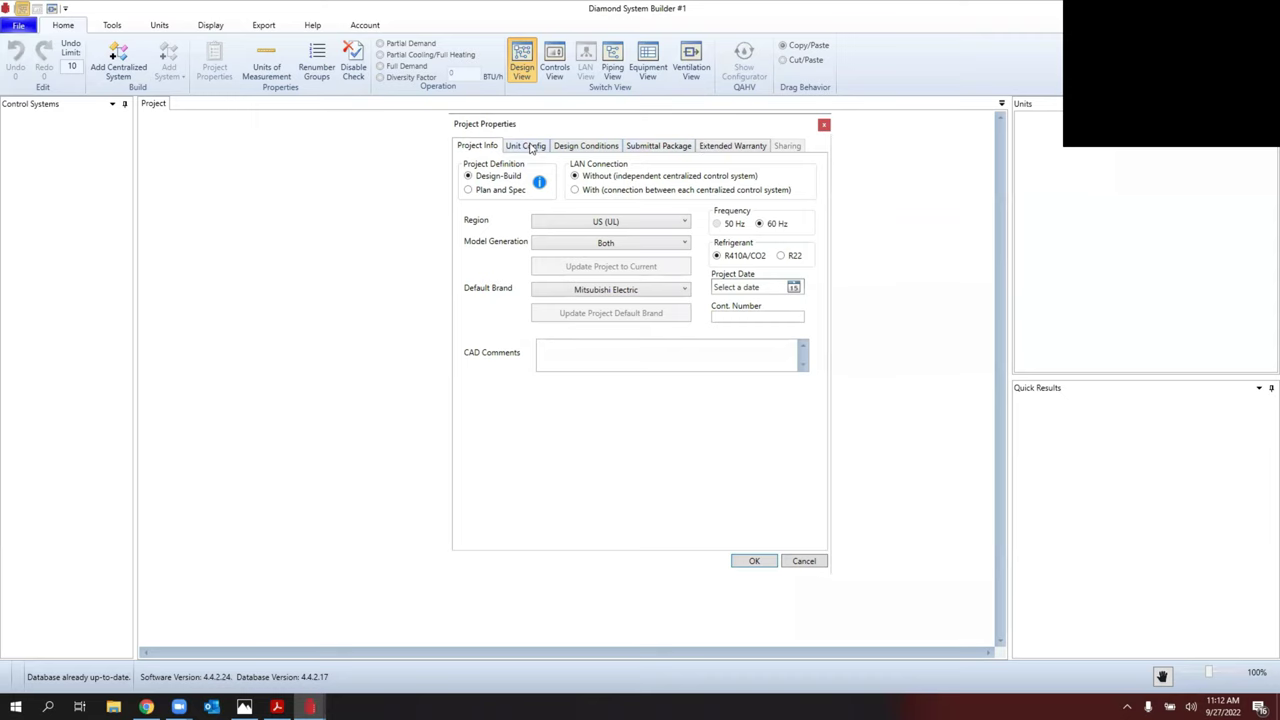
# Step: Review Unit Config: Full Demand indoor units, 130%/150% maximum connection, derates at 1.00
pyautogui.click(527, 146)
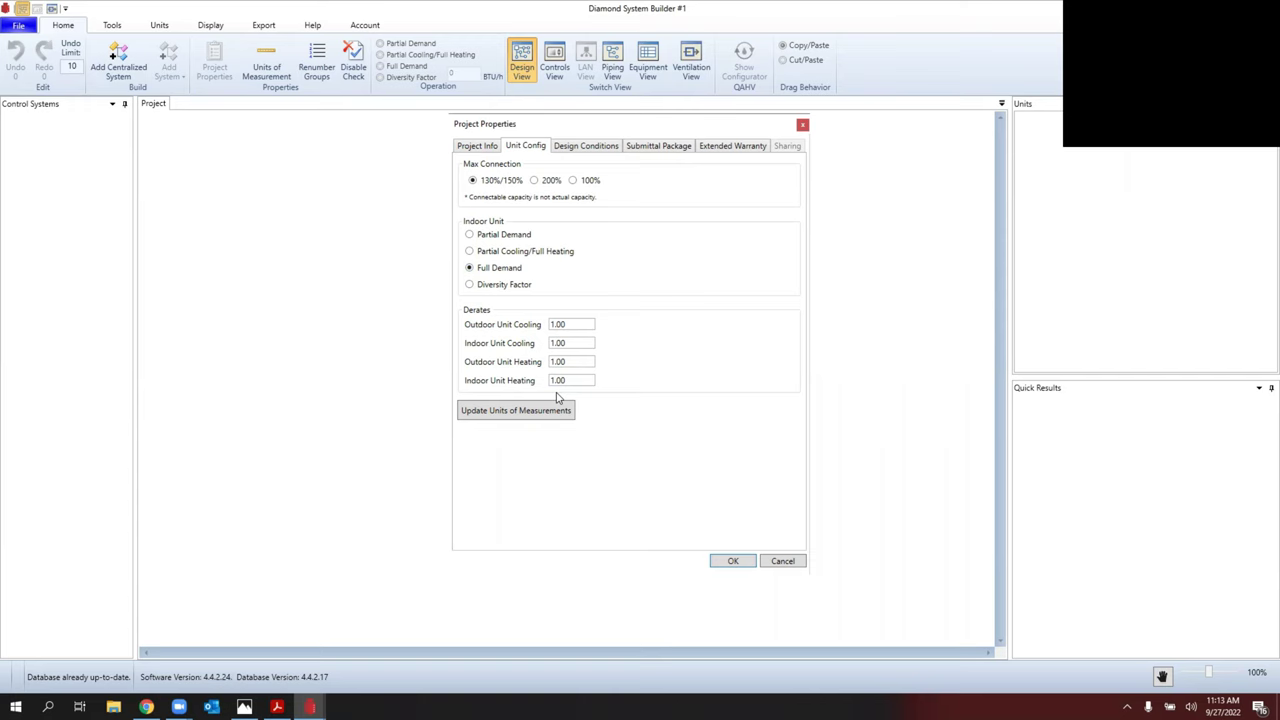
# Step: Set Design Conditions location to New Hampshire, Berlin (-14.0°F heating dry bulb, 1110.0 ft altitude)
pyautogui.click(578, 147)
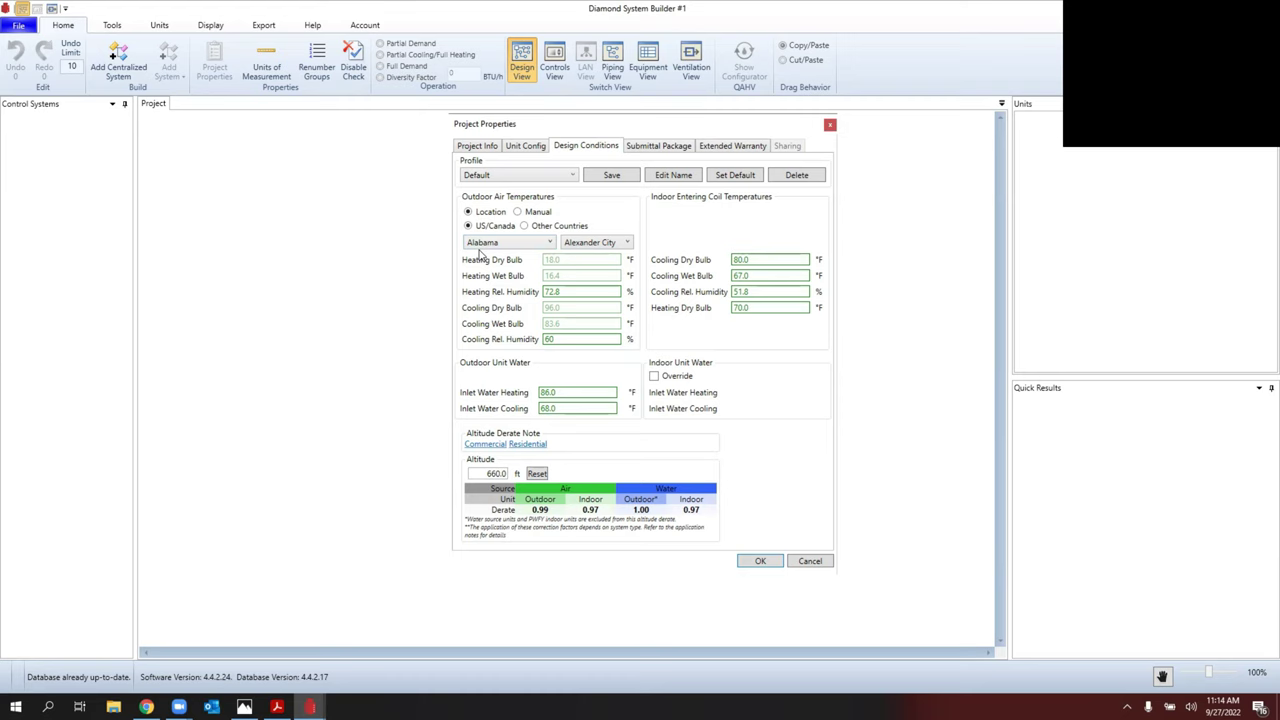
pyautogui.click(485, 245)
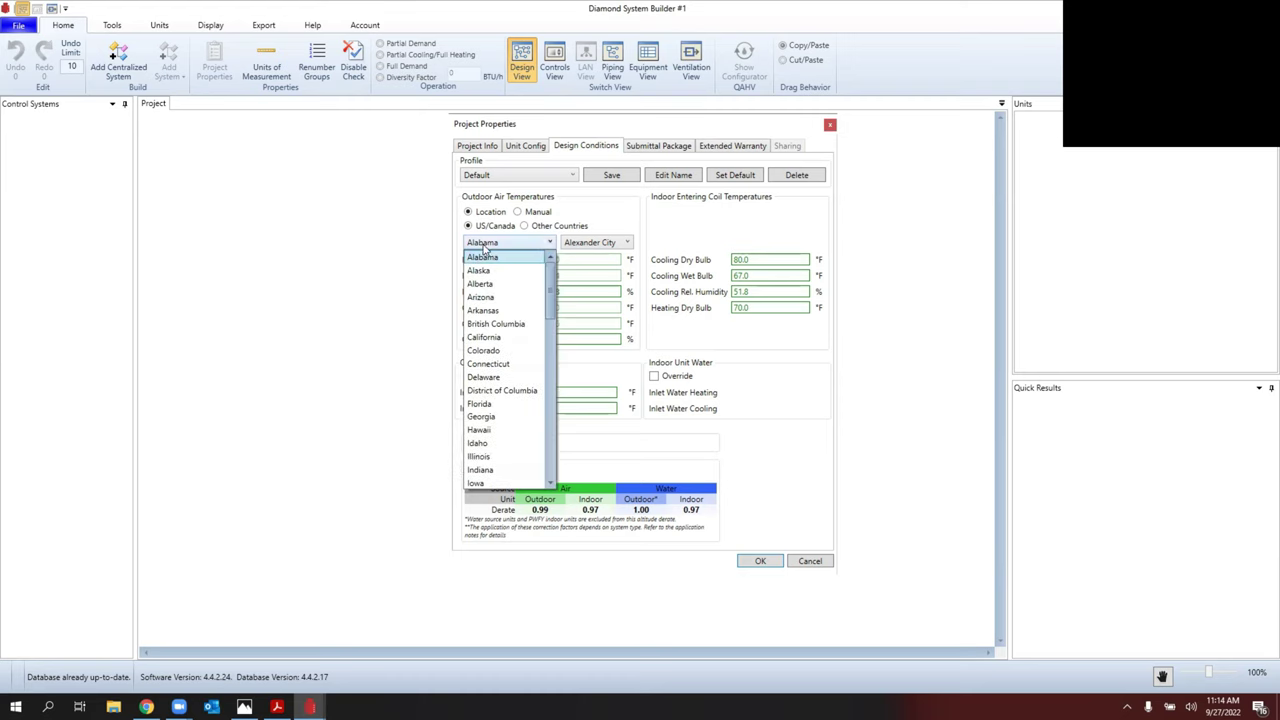
pyautogui.scroll(-7, 516, 380)
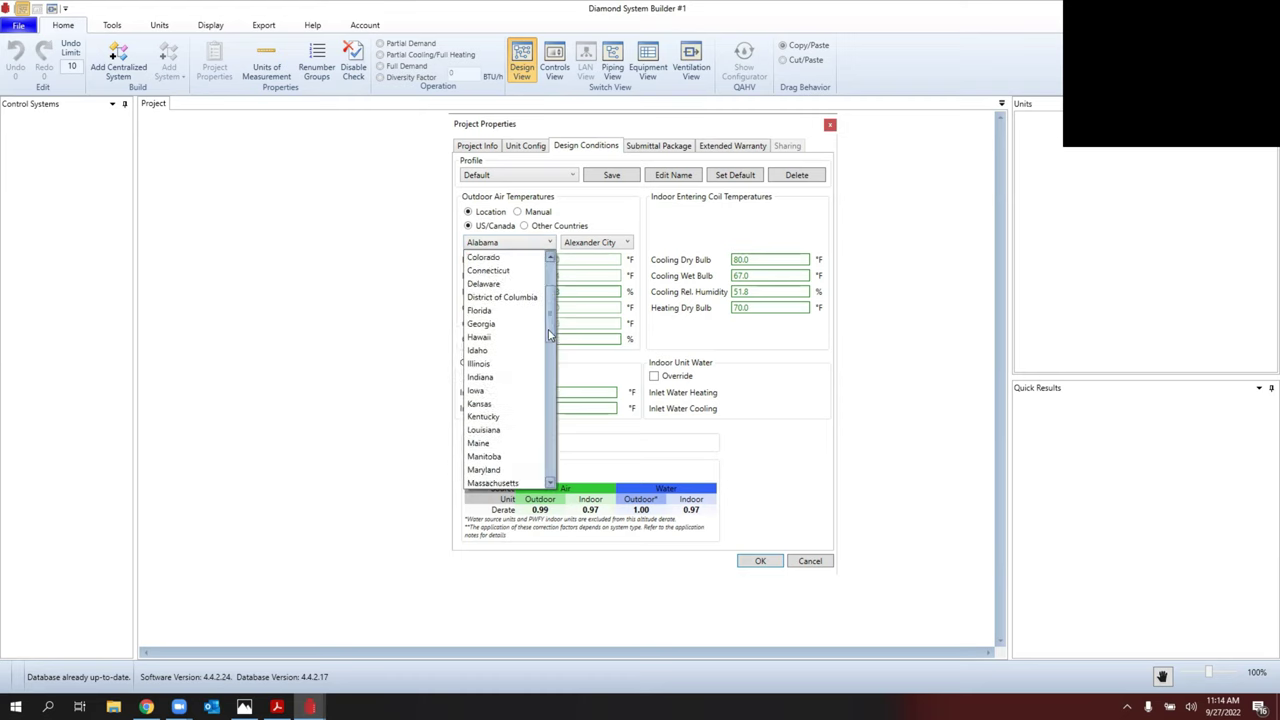
pyautogui.click(510, 403)
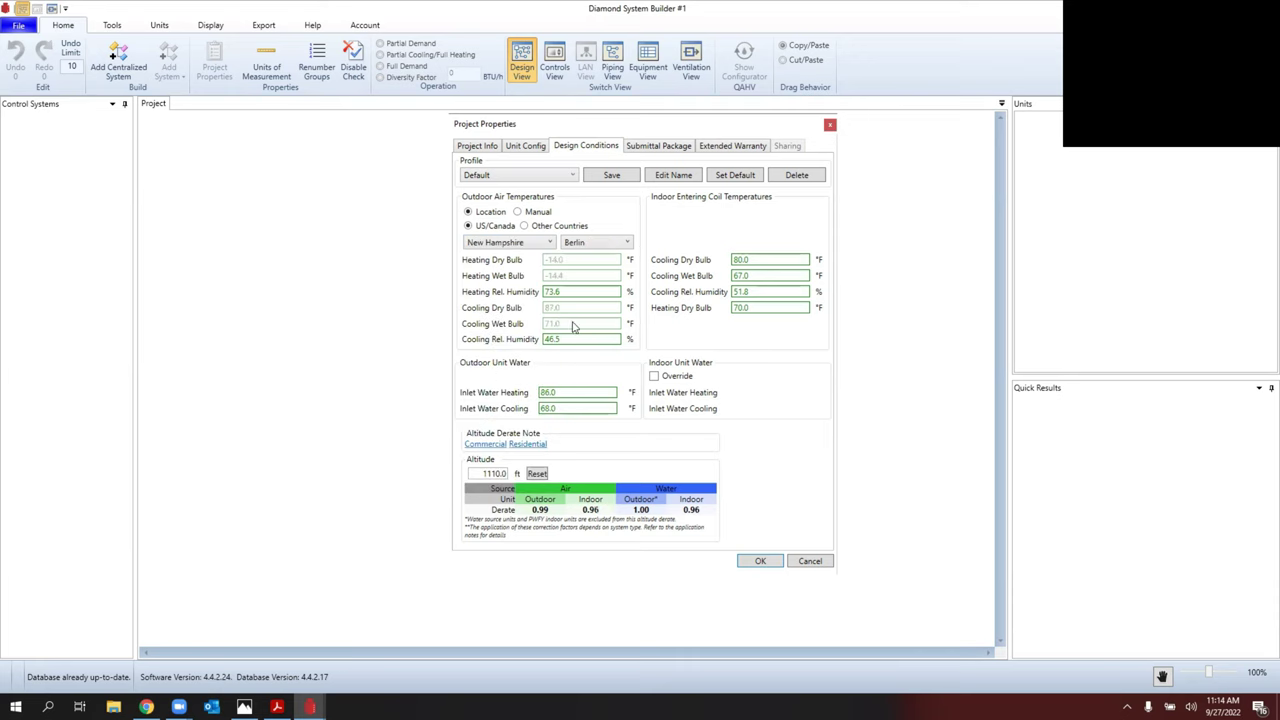
pyautogui.click(600, 244)
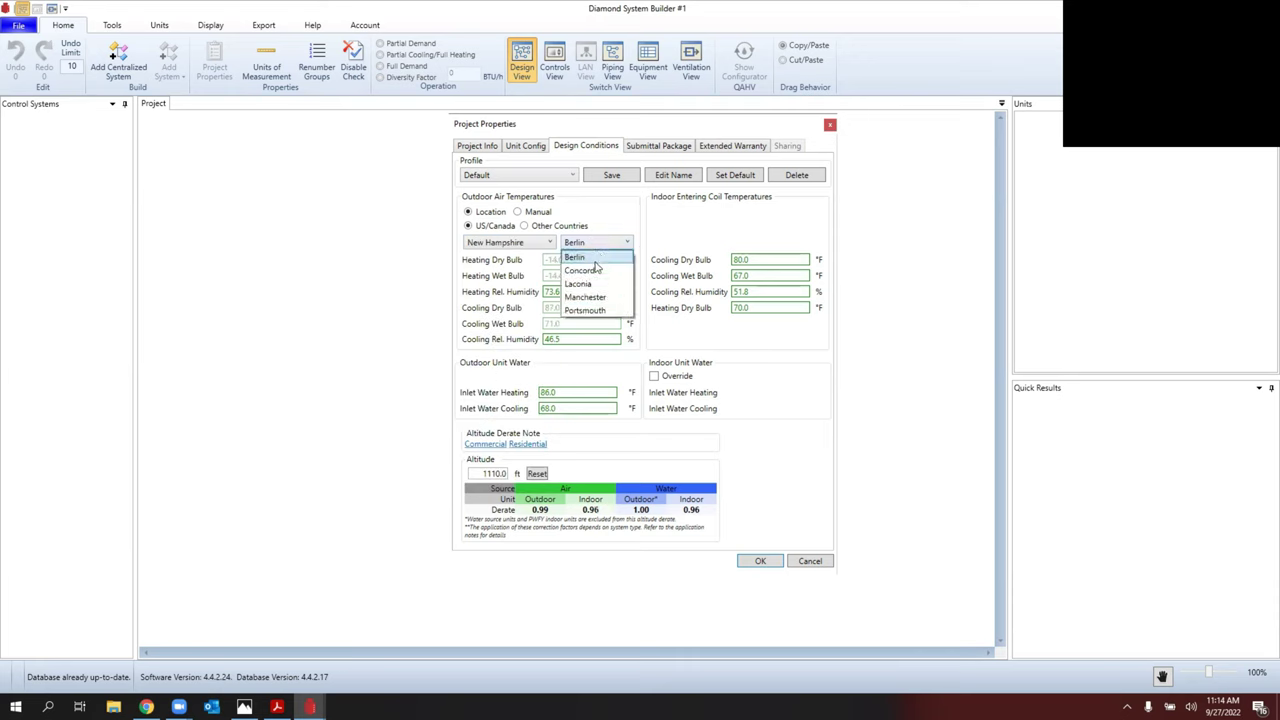
pyautogui.click(578, 257)
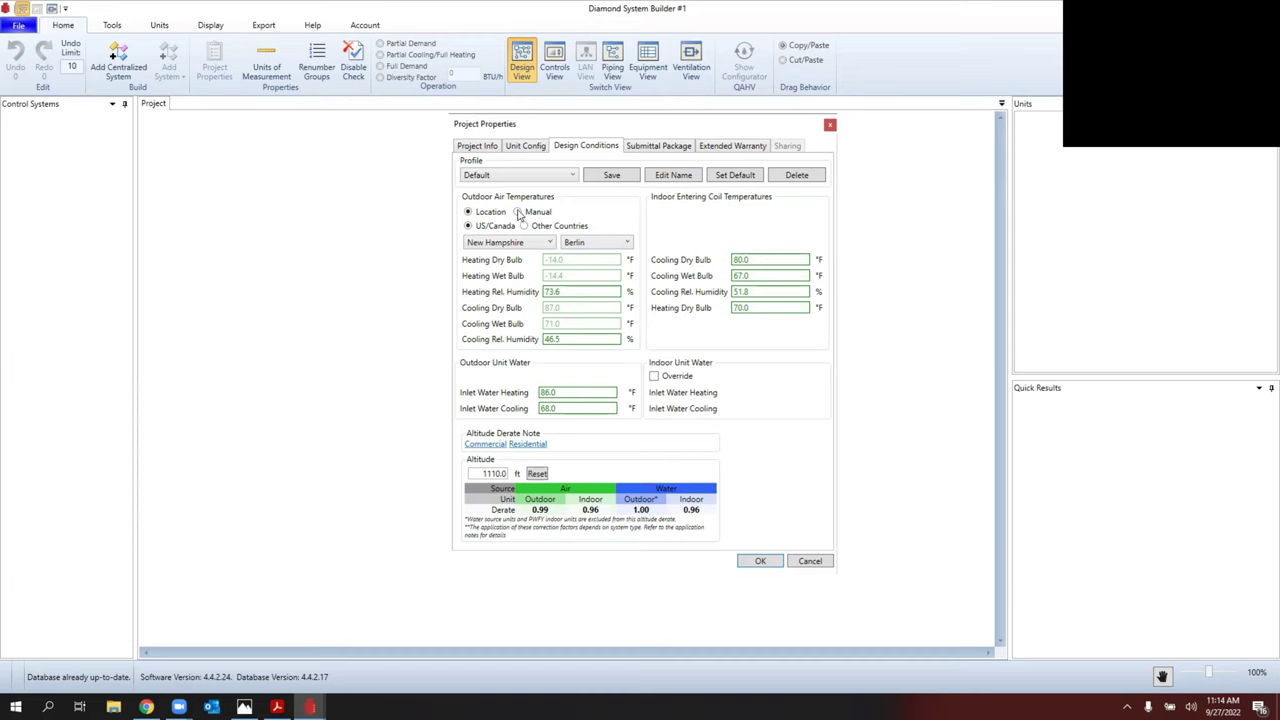
# Step: Switch Outdoor Air Temperatures to Manual and select the -14.0 Heating Dry Bulb value
pyautogui.click(518, 212)
pyautogui.moveTo(577, 260); pyautogui.dragTo(548, 259)
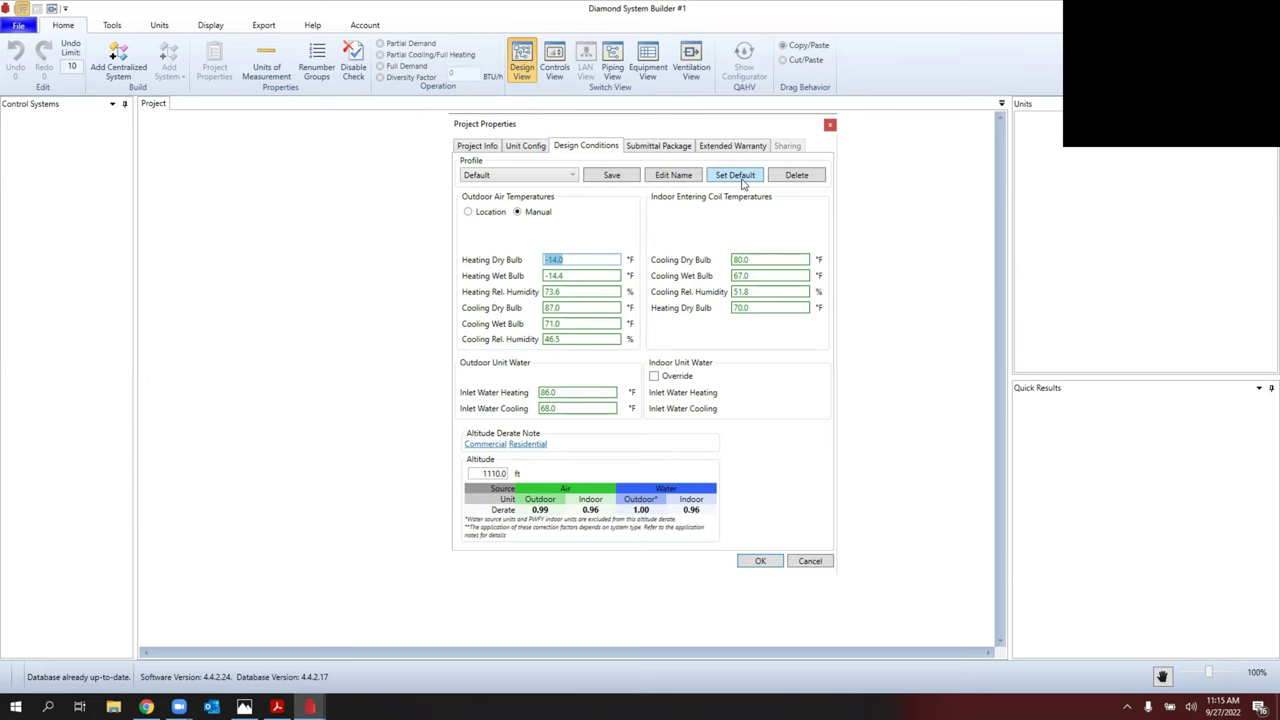
# Step: Choose Worcester, MA from the Profile list to load its design conditions
pyautogui.click(572, 175)
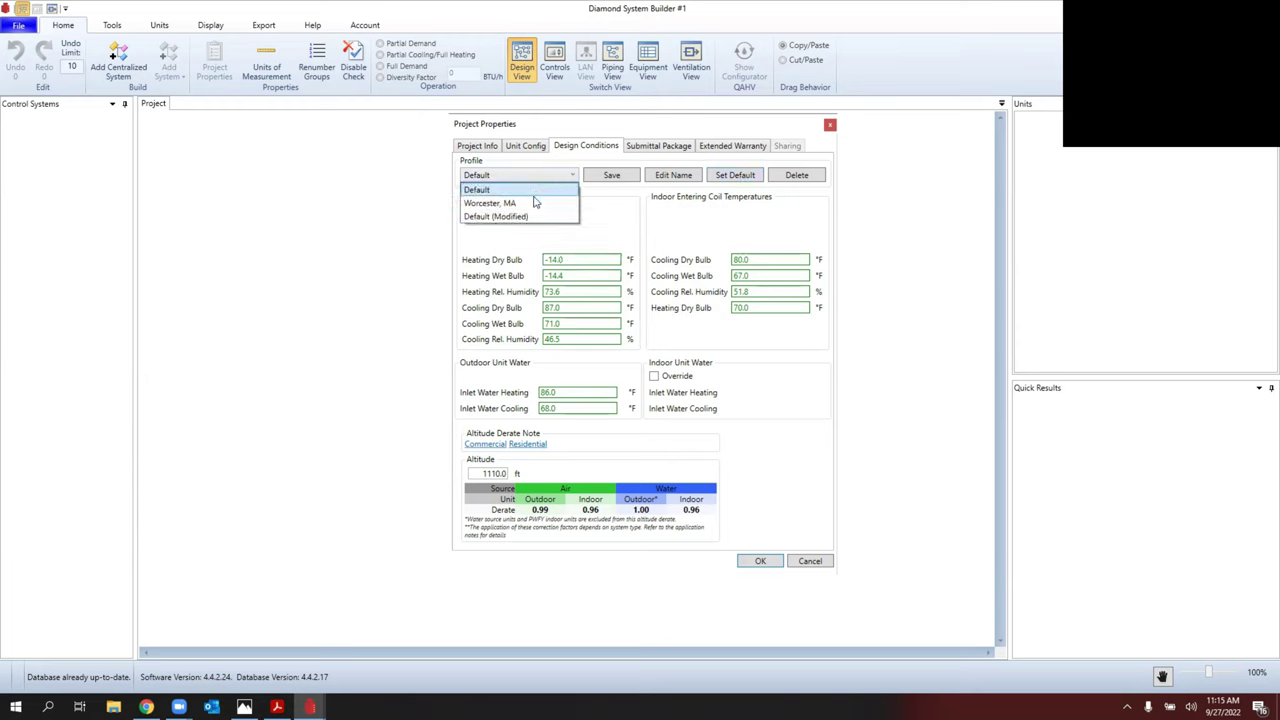
pyautogui.click(533, 204)
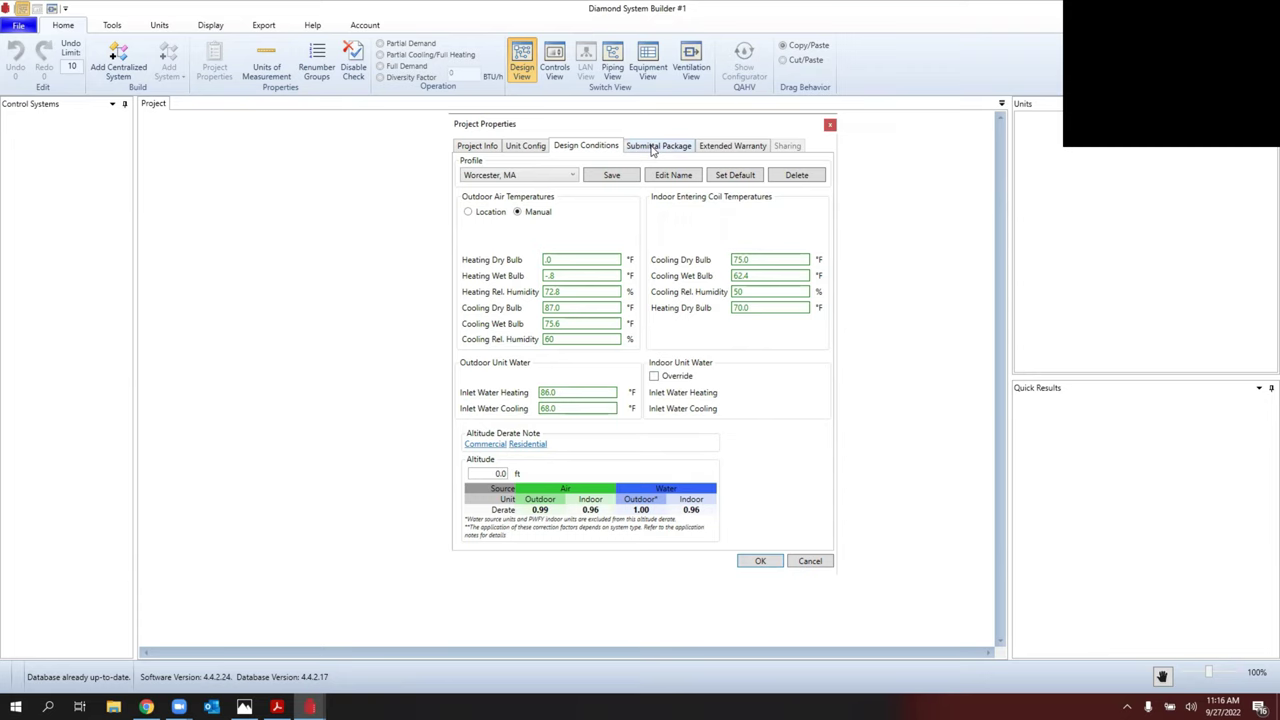
# Step: Review the Submittal Package and Extended Warranty tabs, accept project properties, and pick P Series
pyautogui.click(653, 146)
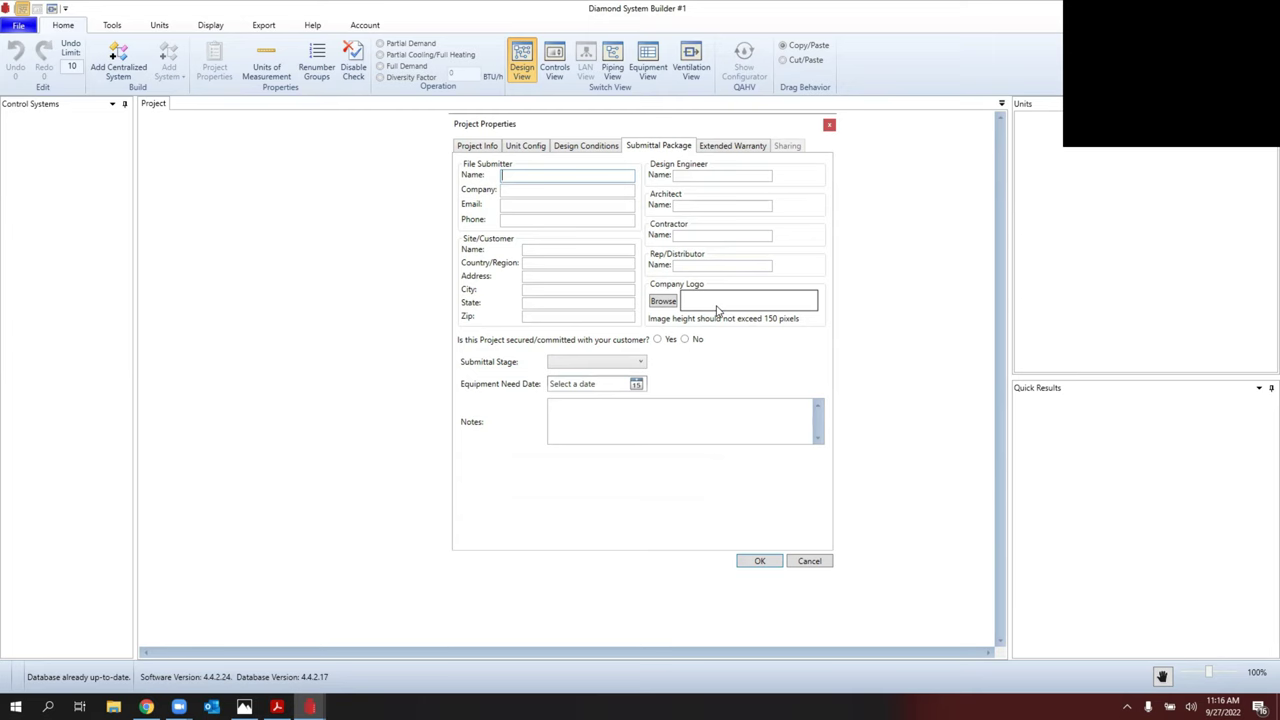
pyautogui.click(729, 147)
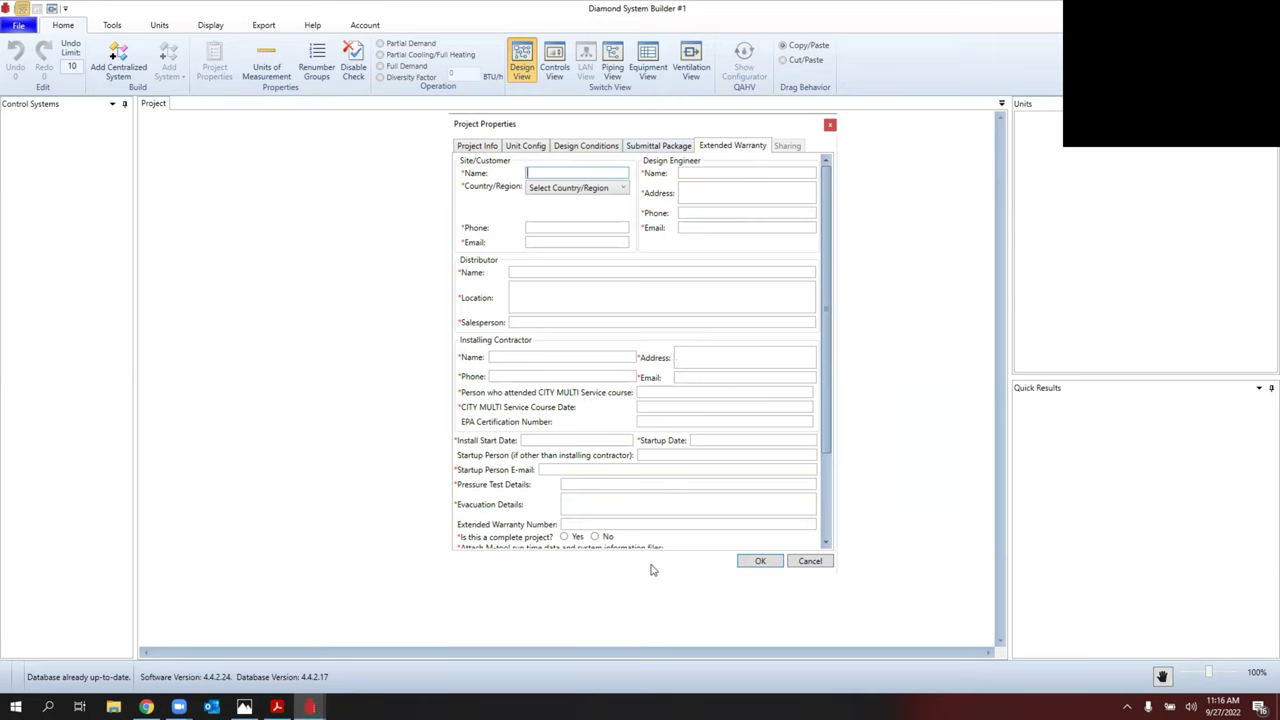
pyautogui.click(760, 562)
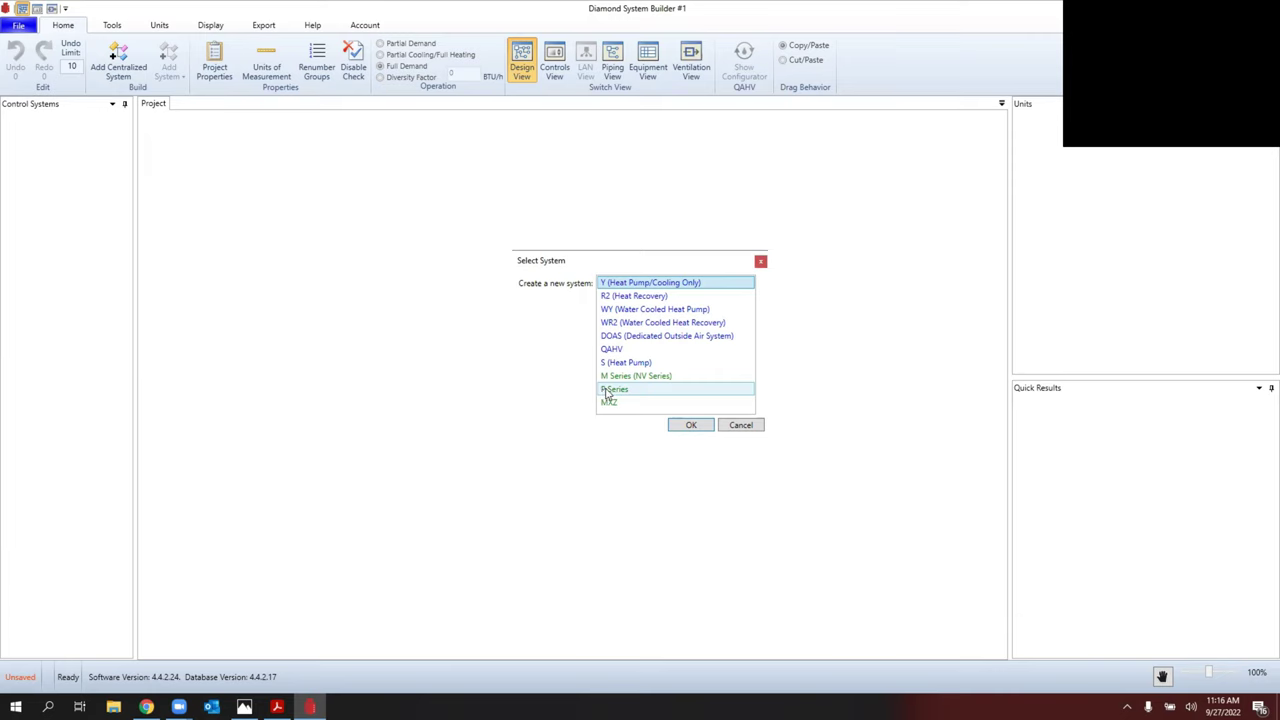
pyautogui.click(607, 393)
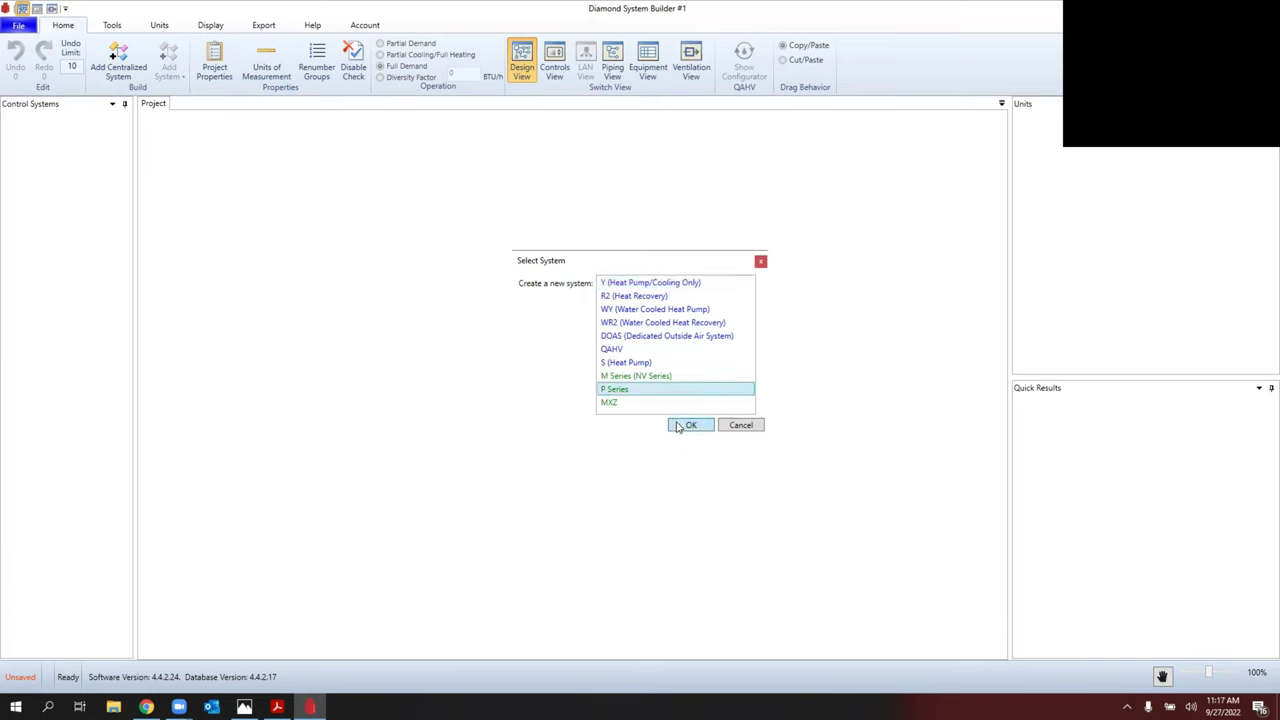
# Step: Create the P Series system and filter its outdoor unit models to Hyper Heat H2i
pyautogui.click(686, 428)
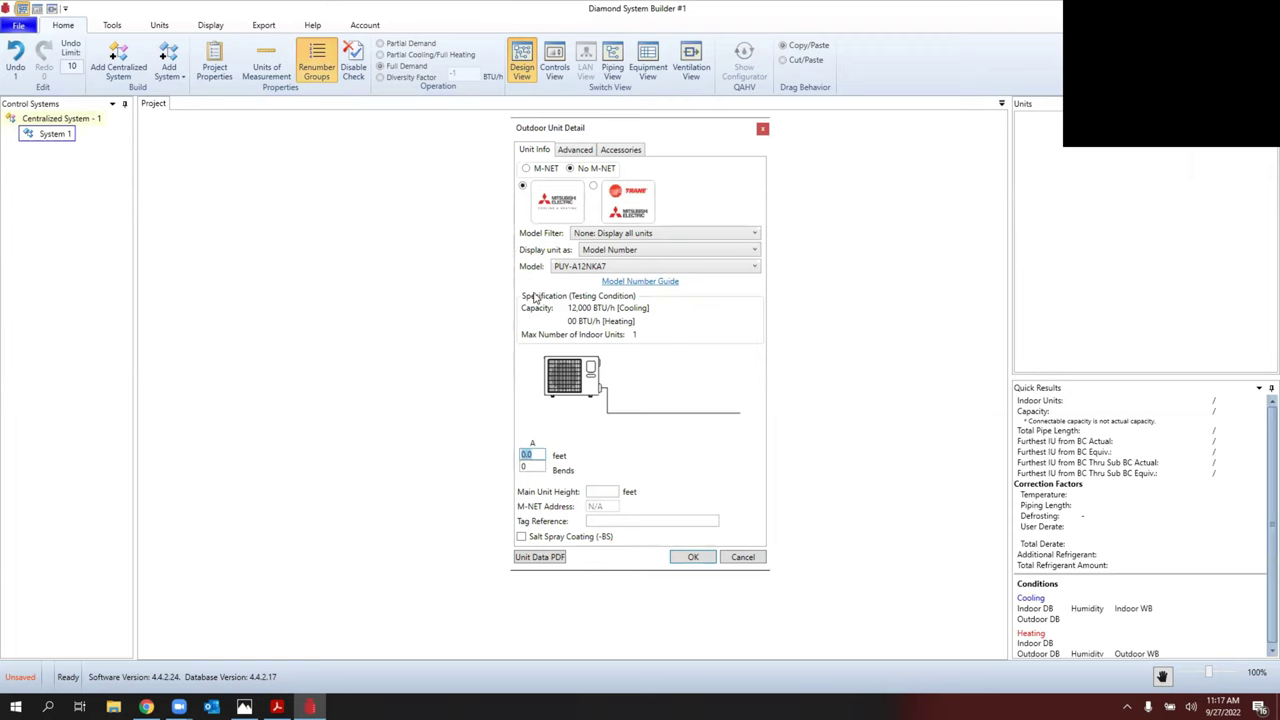
pyautogui.click(575, 268)
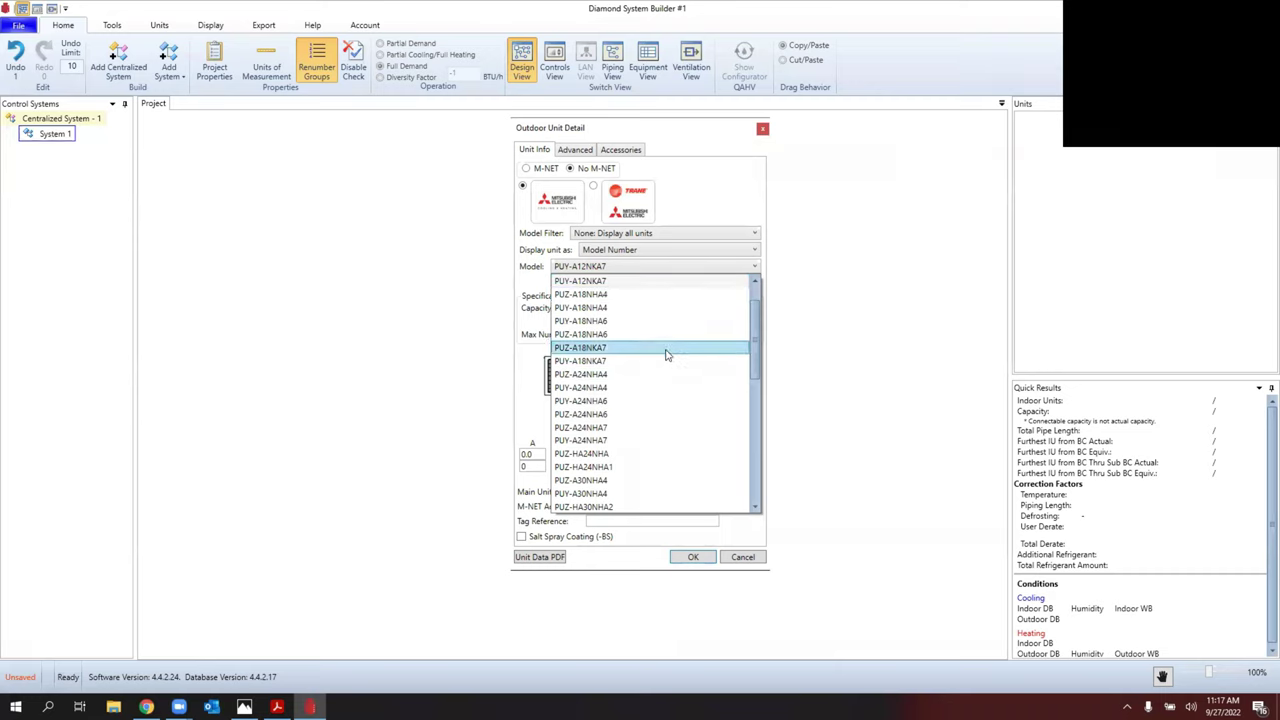
pyautogui.click(585, 234)
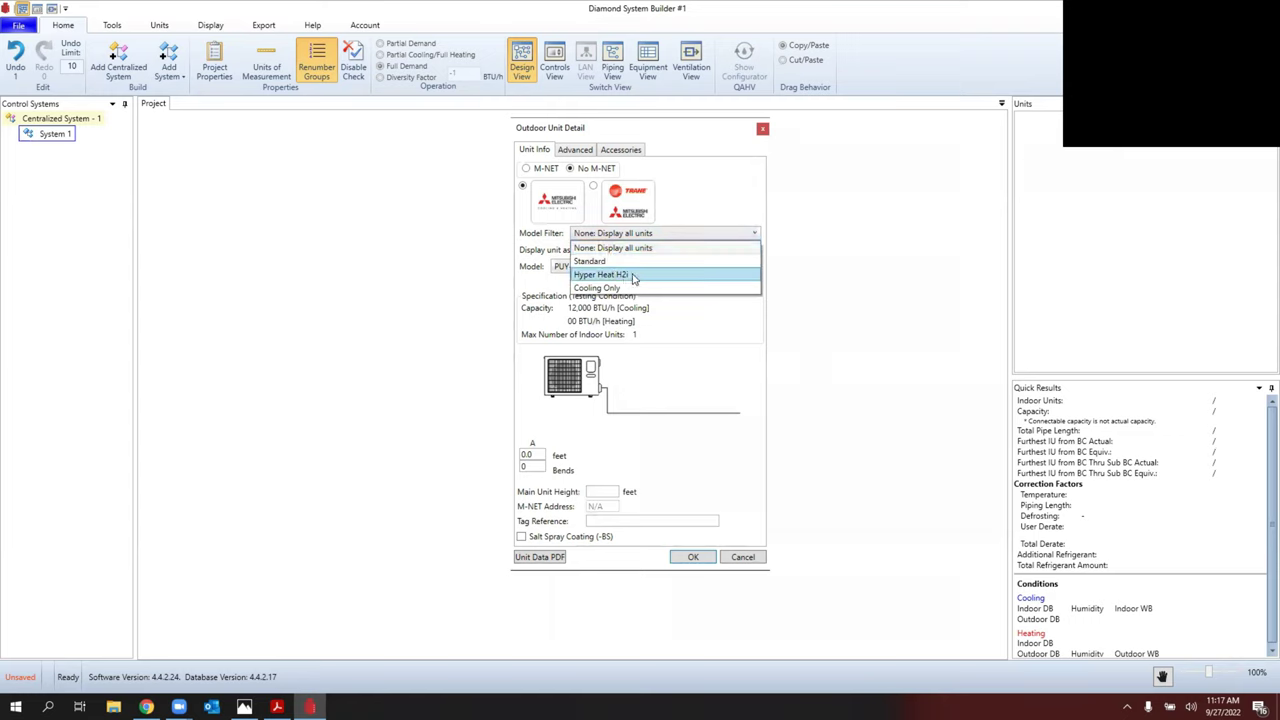
pyautogui.click(632, 275)
pyautogui.click(633, 267)
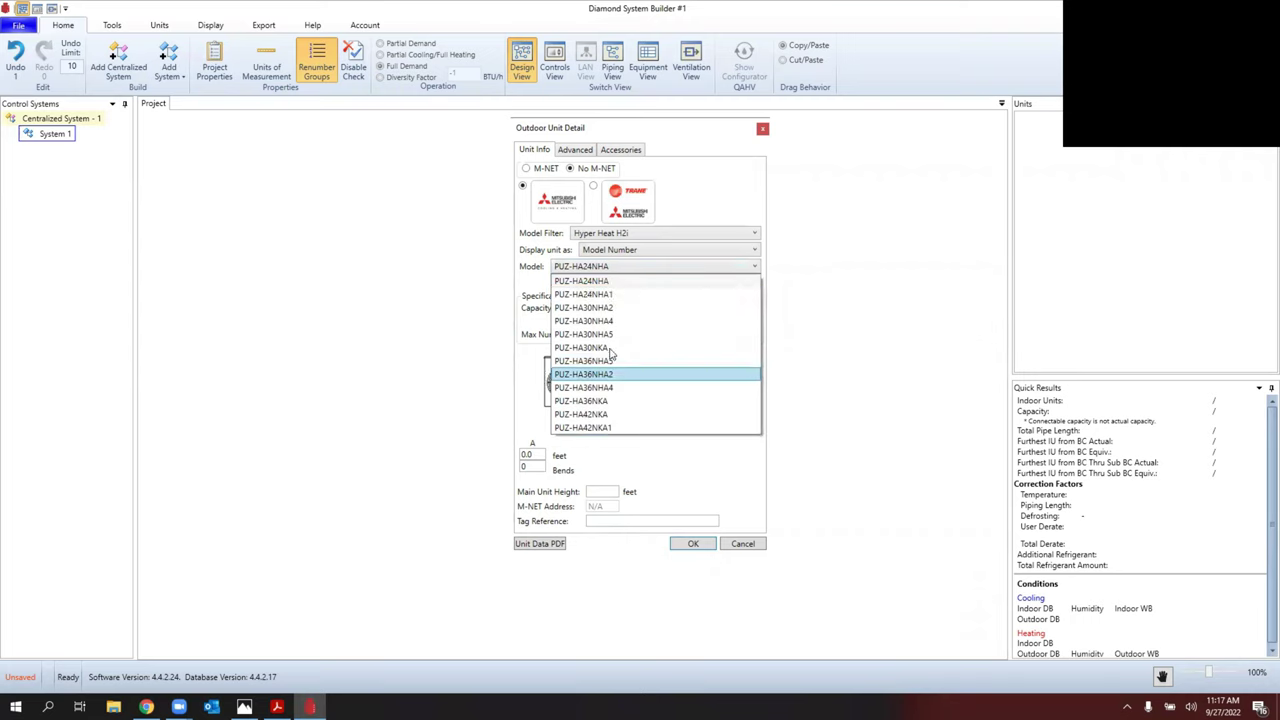
pyautogui.click(633, 281)
# Step: Keep the Hyper Heat H2i filter with model-number labels and choose outdoor unit PUZ-HA36NHA5
pyautogui.click(633, 233)
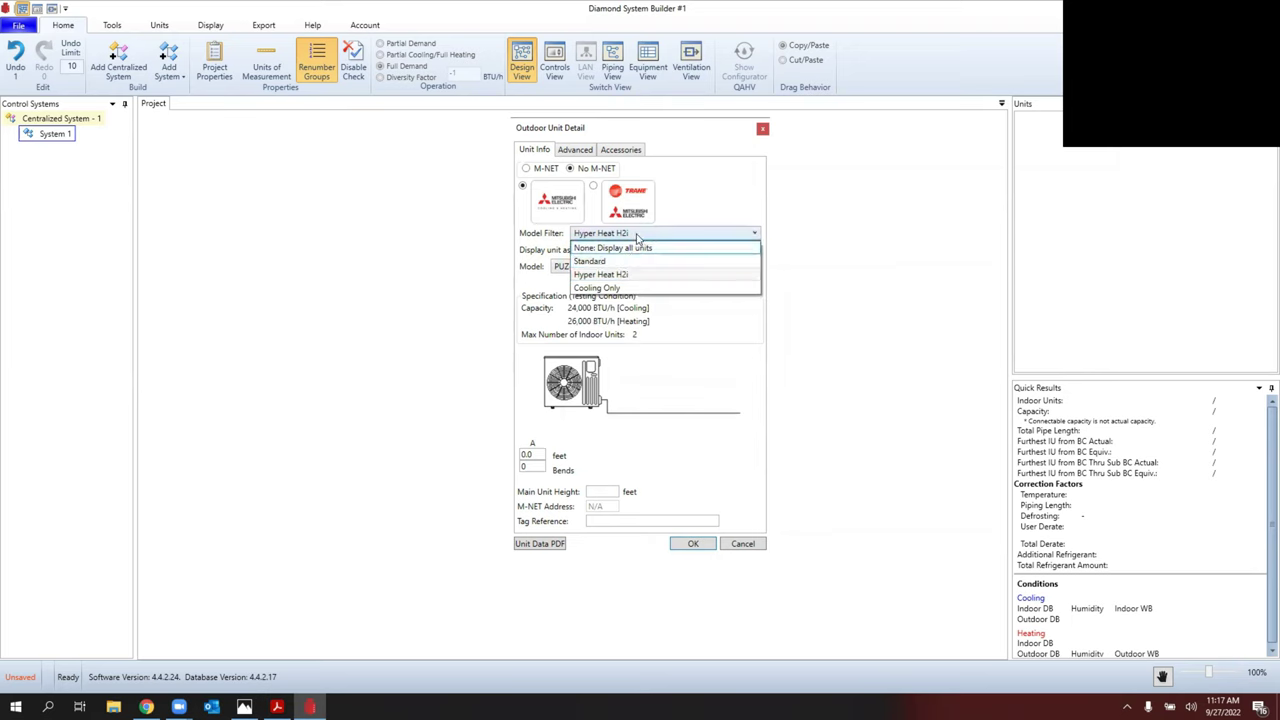
pyautogui.click(612, 275)
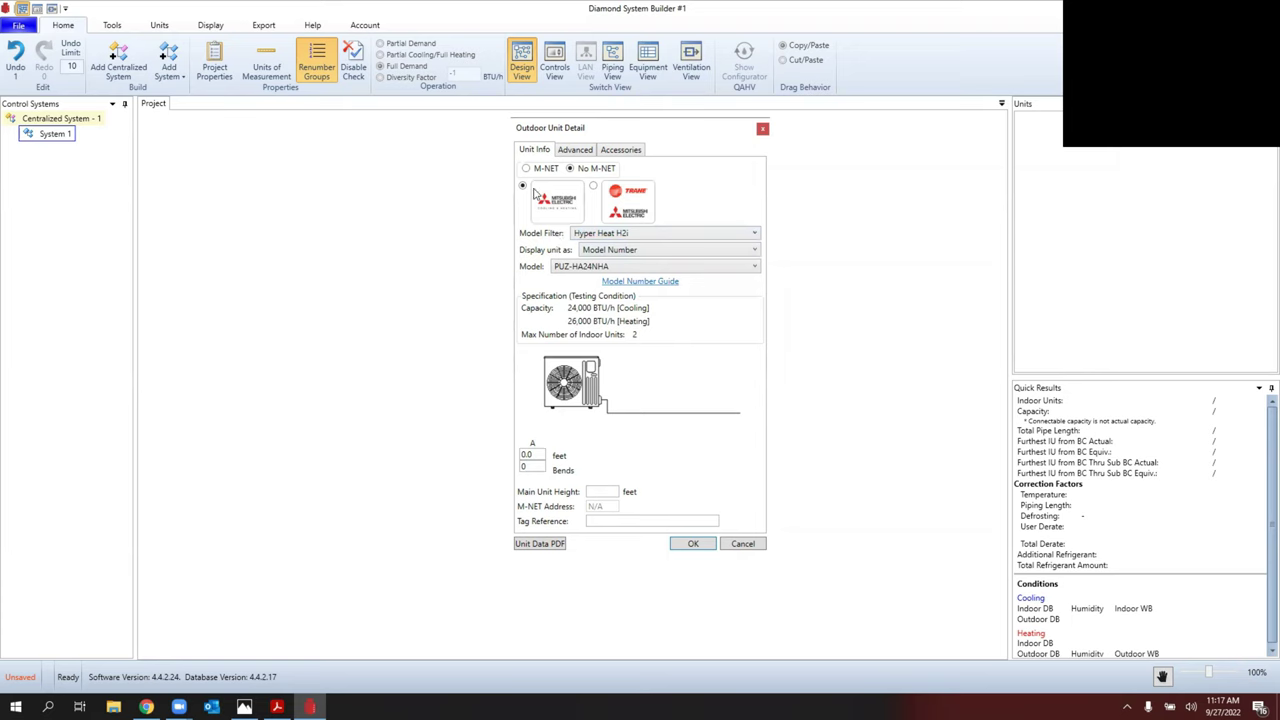
pyautogui.click(624, 251)
pyautogui.click(624, 233)
pyautogui.click(597, 267)
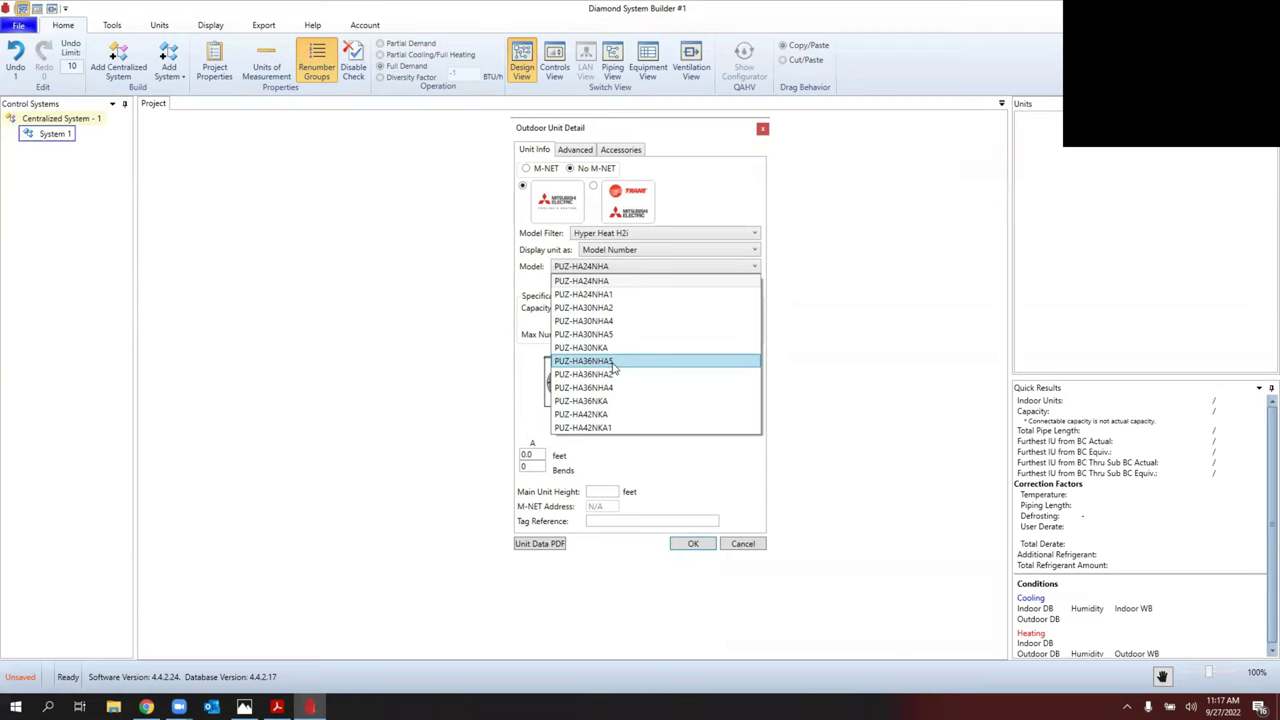
pyautogui.click(613, 361)
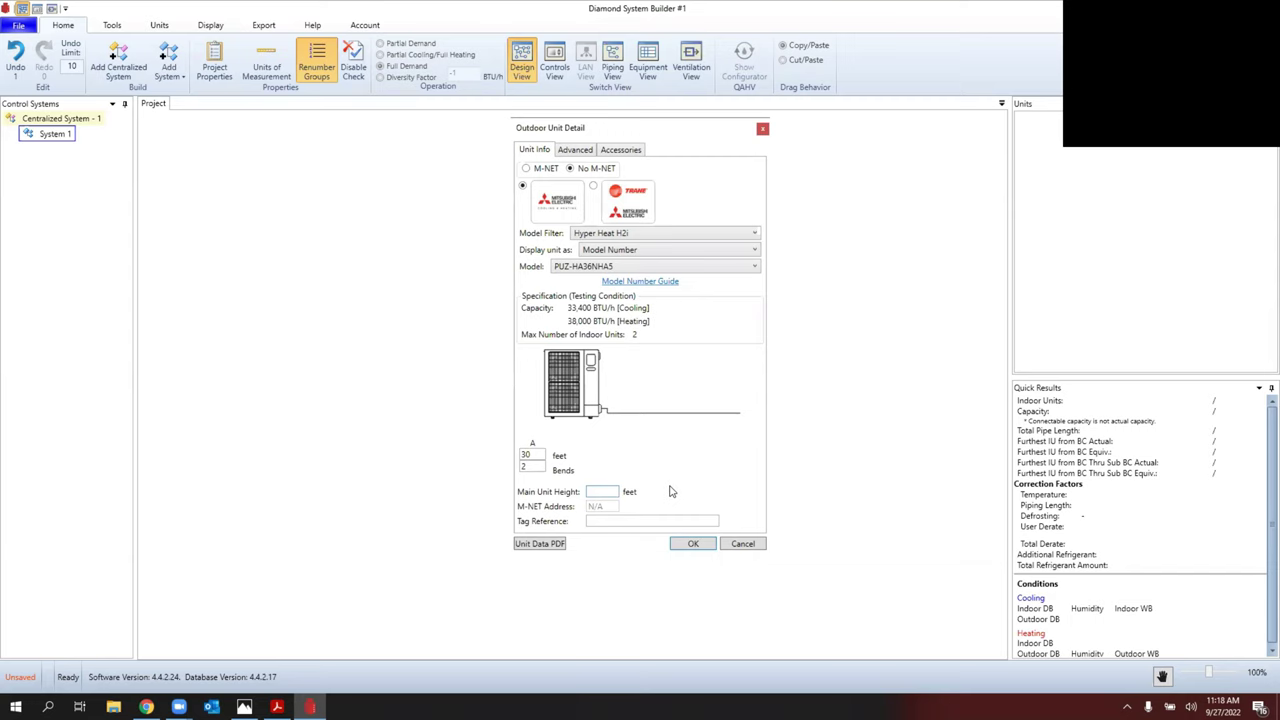
# Step: Enter 15 as the outdoor unit's Main Unit Height
pyautogui.write('15')
# Step: Check the Advanced design conditions, then list accessories such as the DSD-400P Mounting Base
pyautogui.click(577, 156)
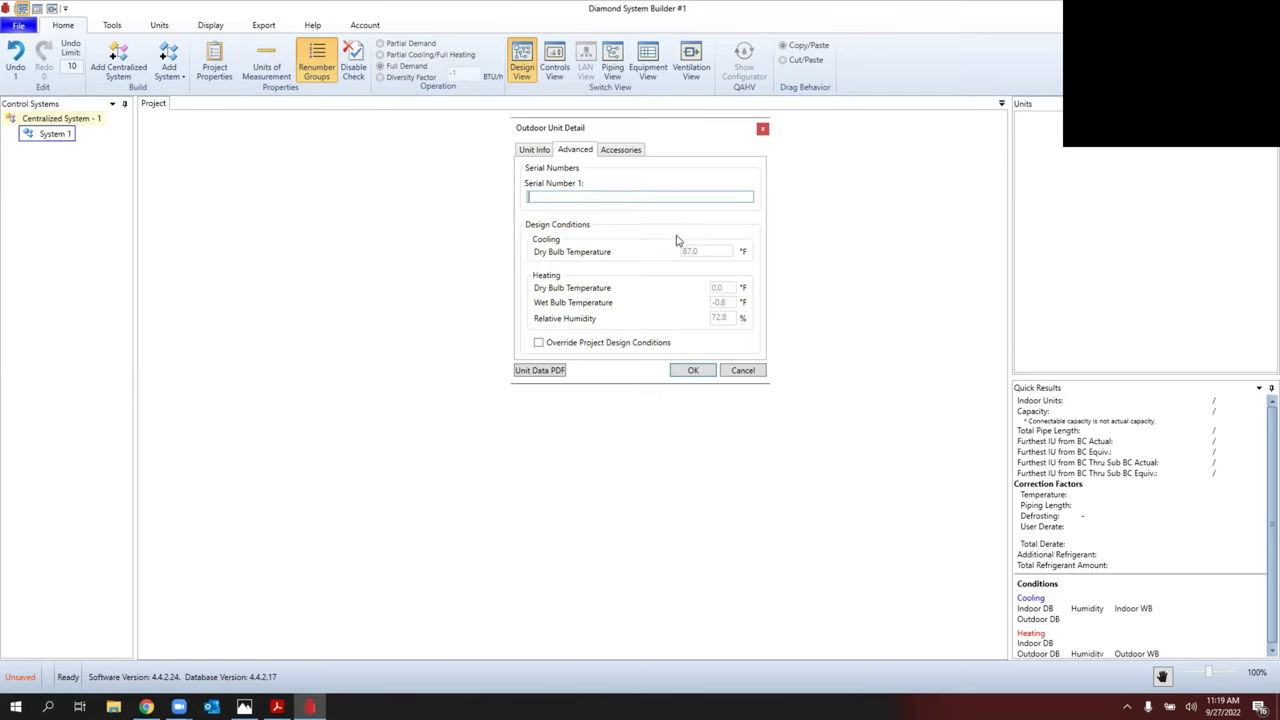
pyautogui.click(620, 152)
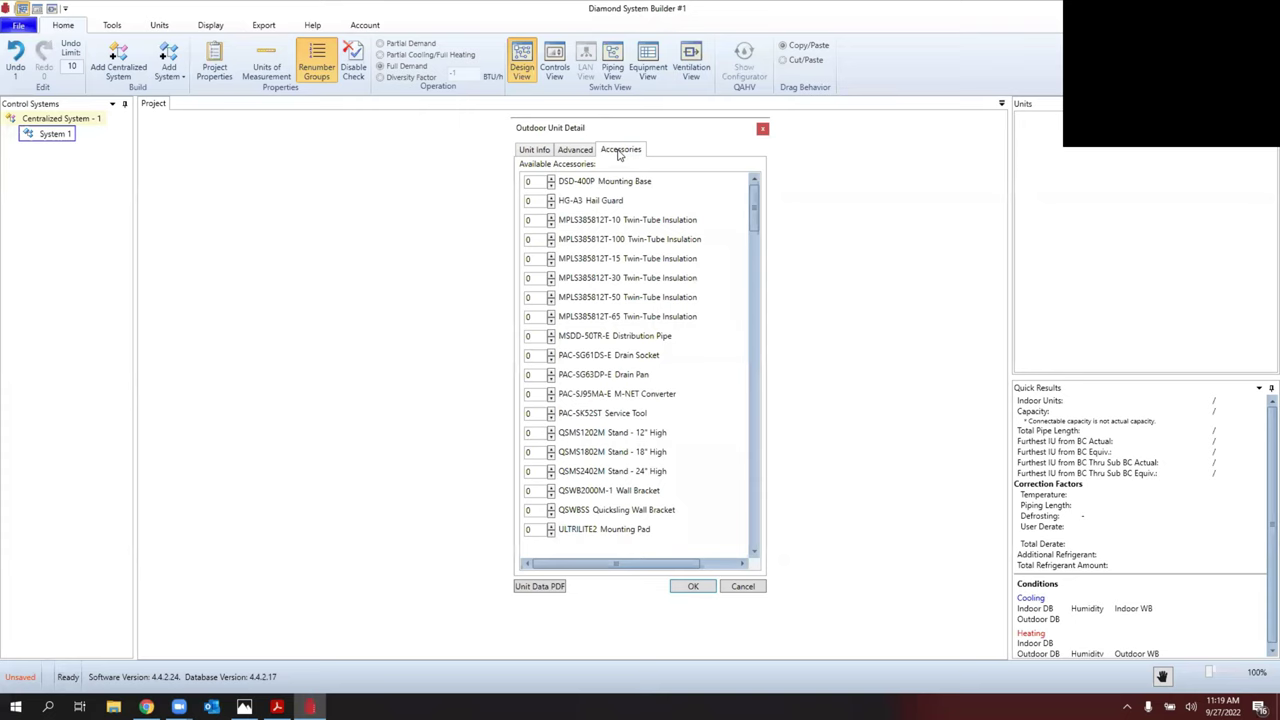
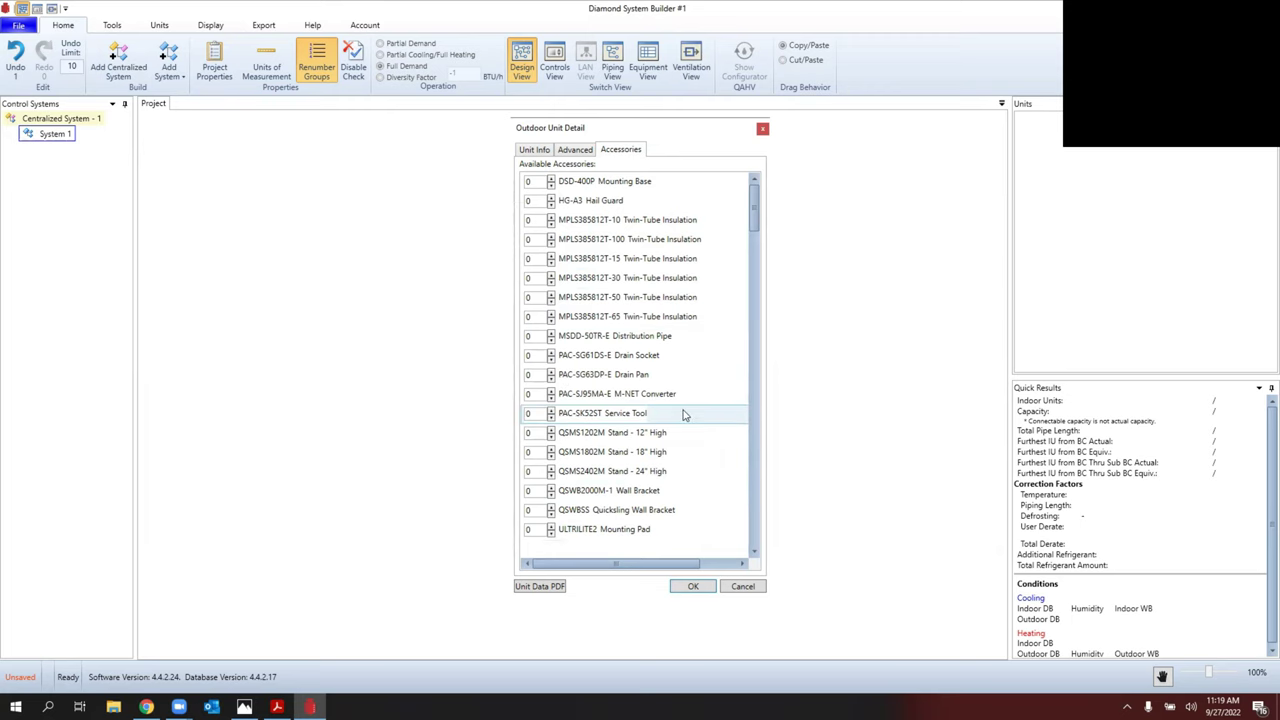
# Step: Accept the PUZ-HA36NHA5 outdoor unit details with all accessory quantities left at 0
pyautogui.scroll(-2, 685, 413)
pyautogui.scroll(-4, 685, 413)
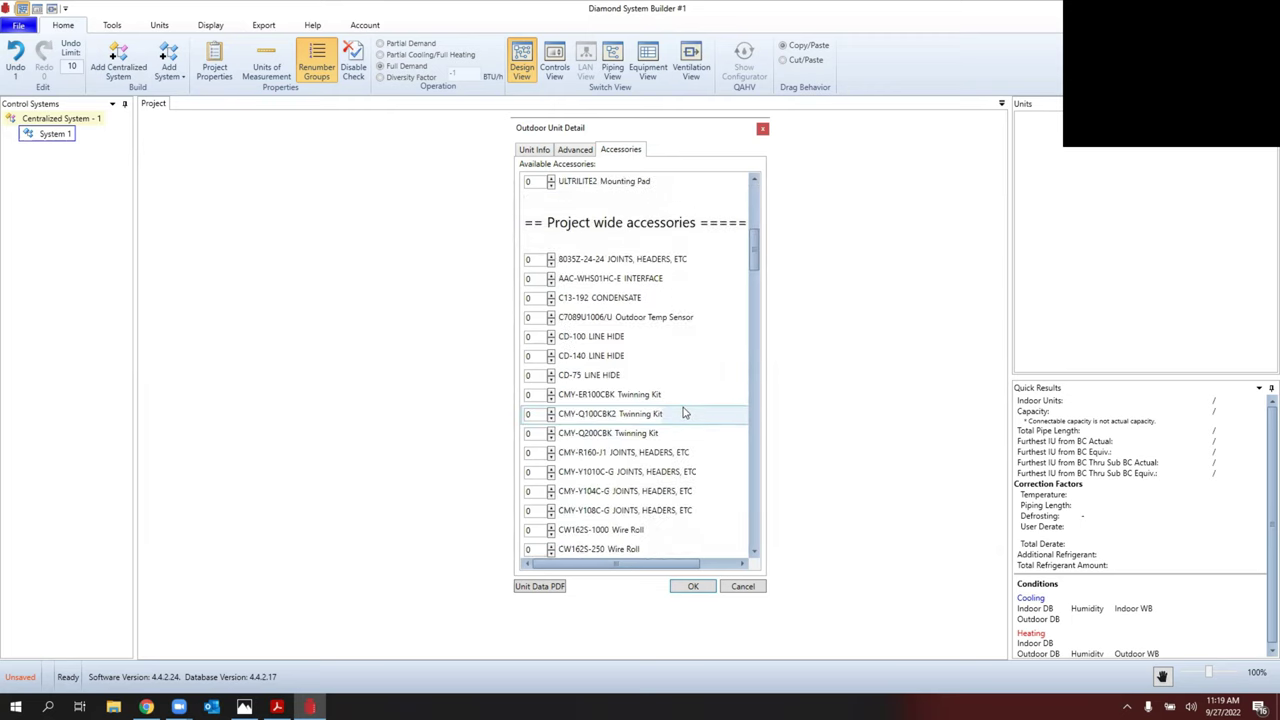
pyautogui.scroll(-15, 685, 413)
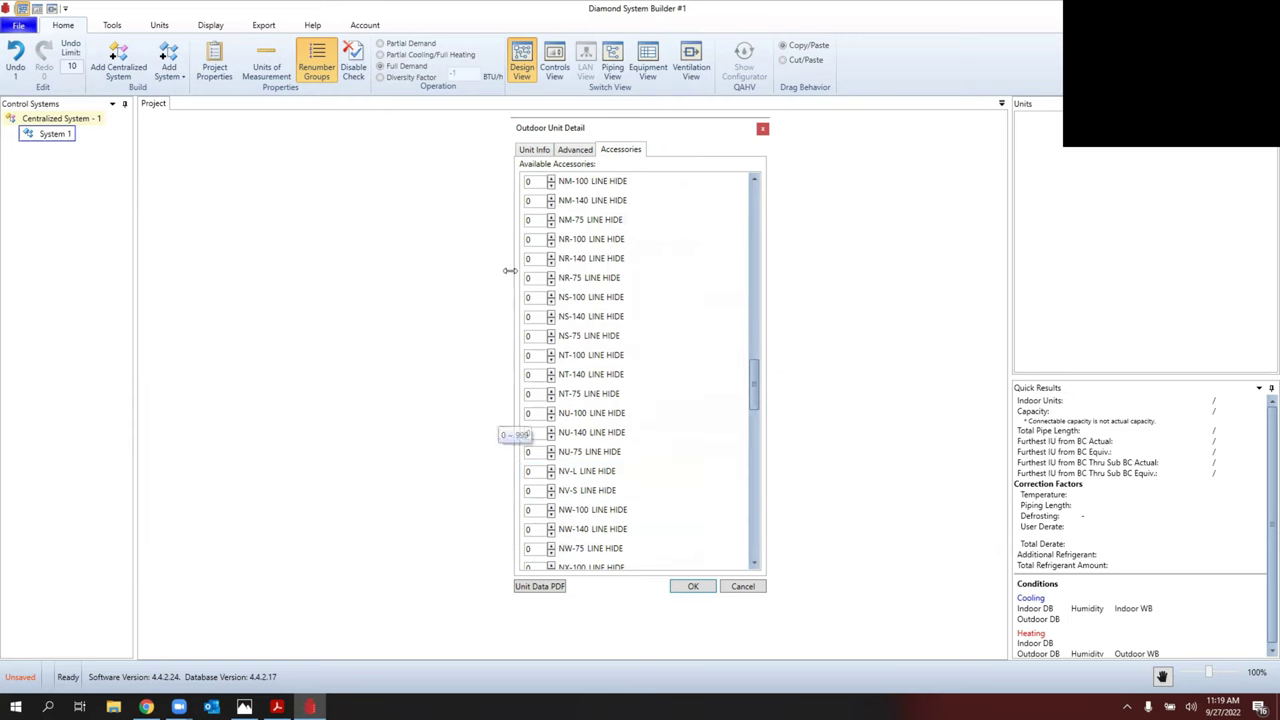
pyautogui.scroll(-5, 605, 403)
pyautogui.scroll(-6, 605, 403)
pyautogui.scroll(-1, 605, 403)
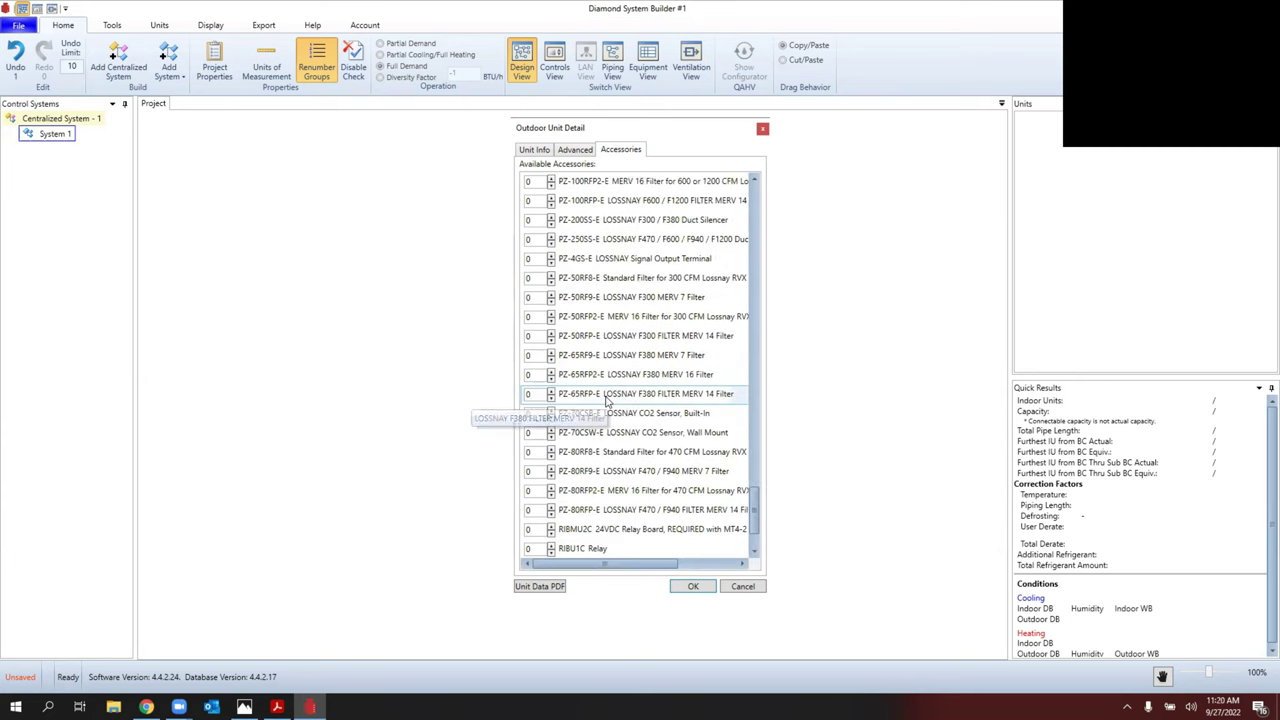
pyautogui.scroll(-2, 605, 403)
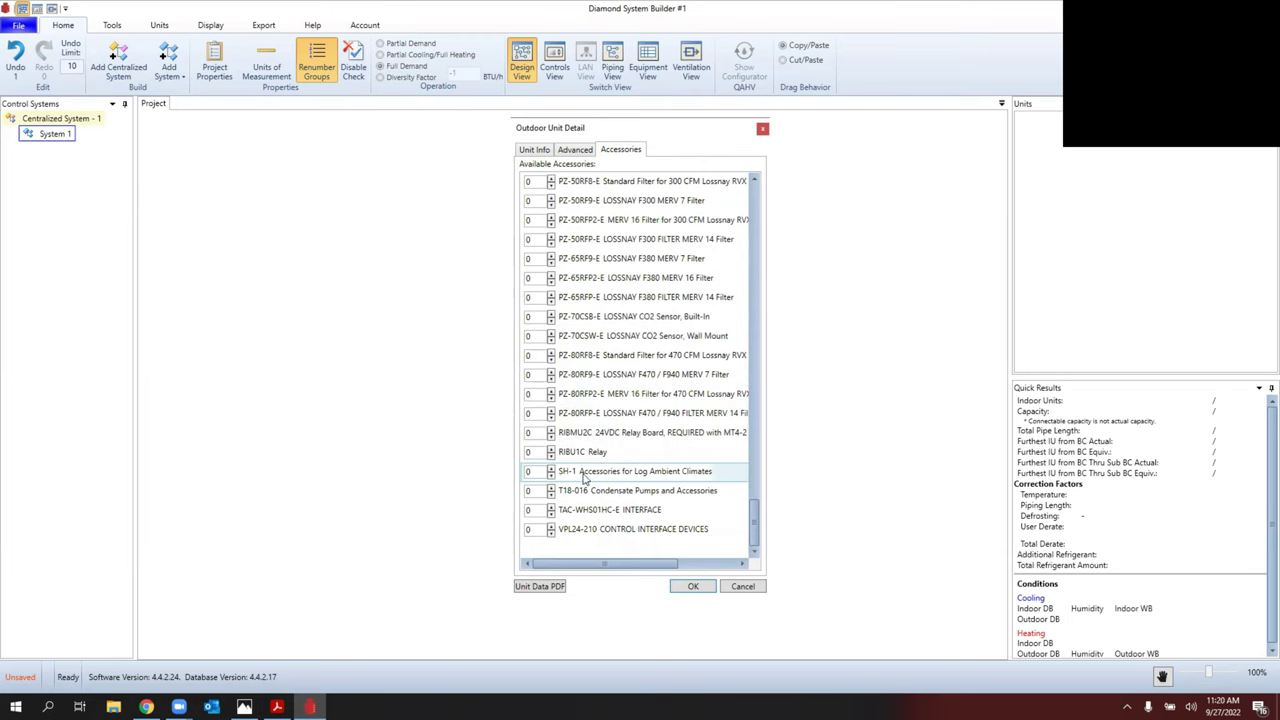
pyautogui.scroll(1, 698, 370)
pyautogui.scroll(10, 698, 370)
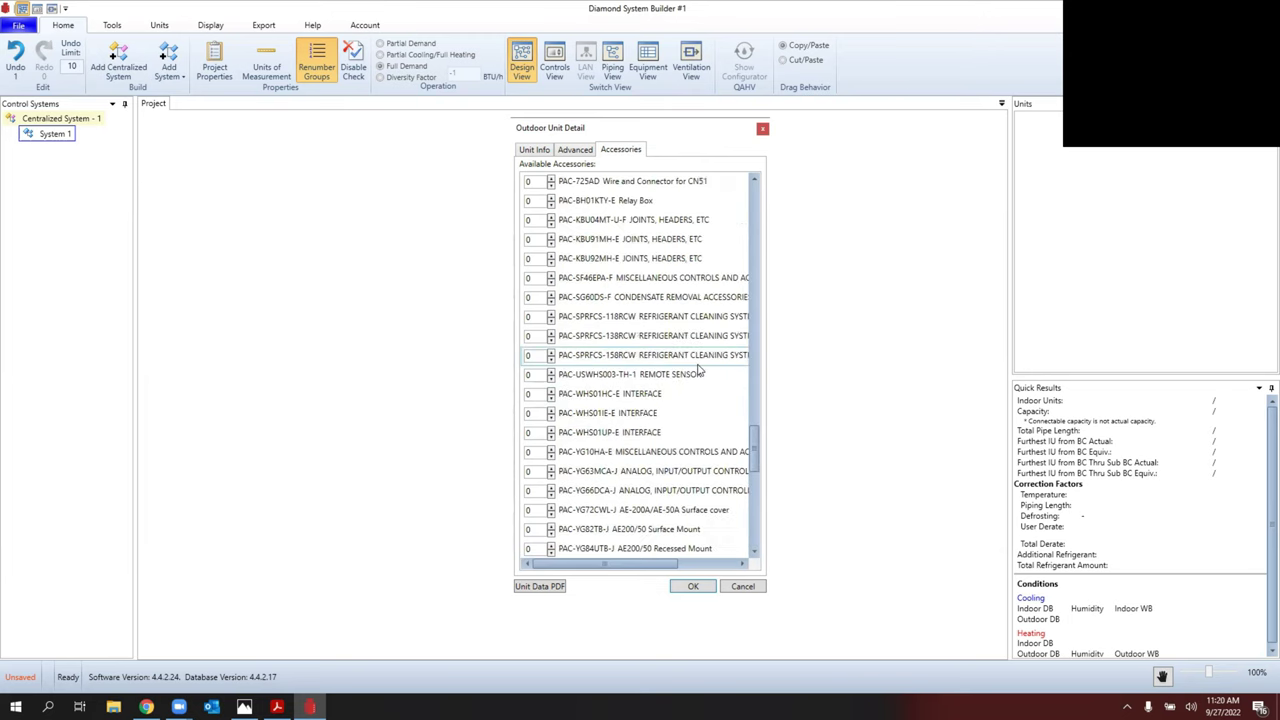
pyautogui.moveTo(757, 470); pyautogui.dragTo(723, 151)
pyautogui.click(692, 587)
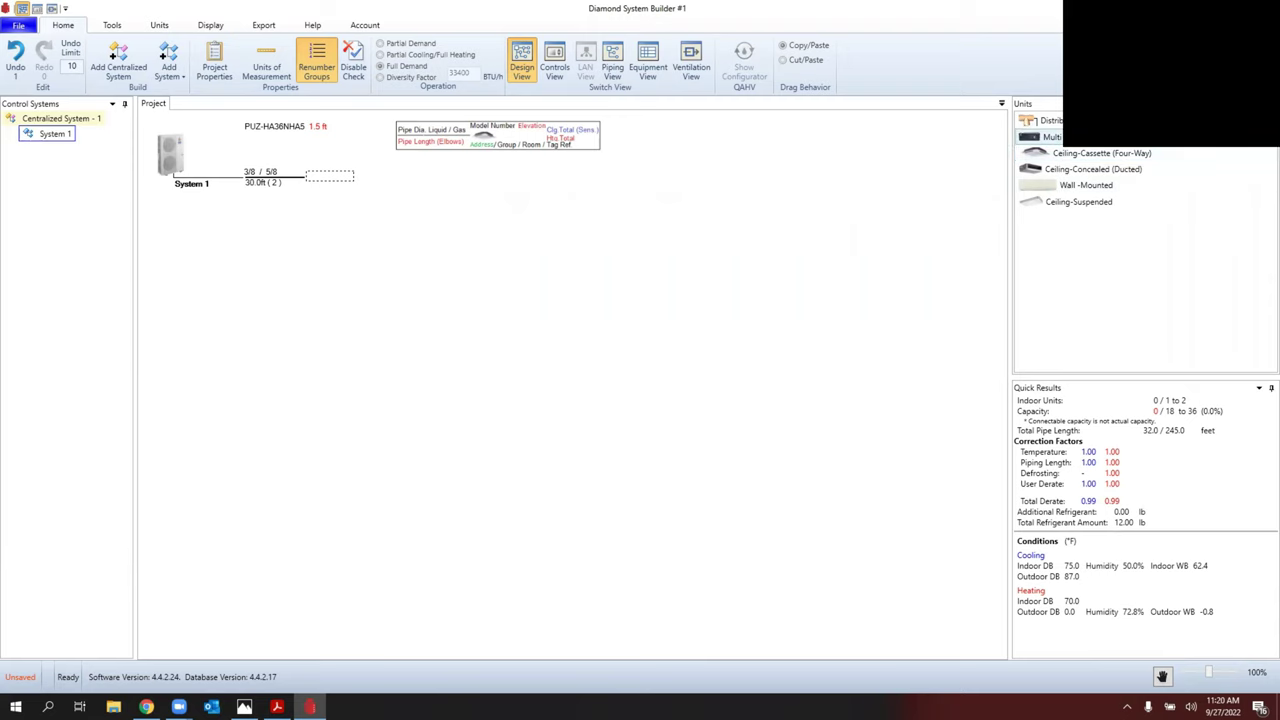
# Step: Drag a Multi Position indoor unit from the Units panel onto System 1's outdoor unit
pyautogui.moveTo(1058, 136); pyautogui.dragTo(344, 180)
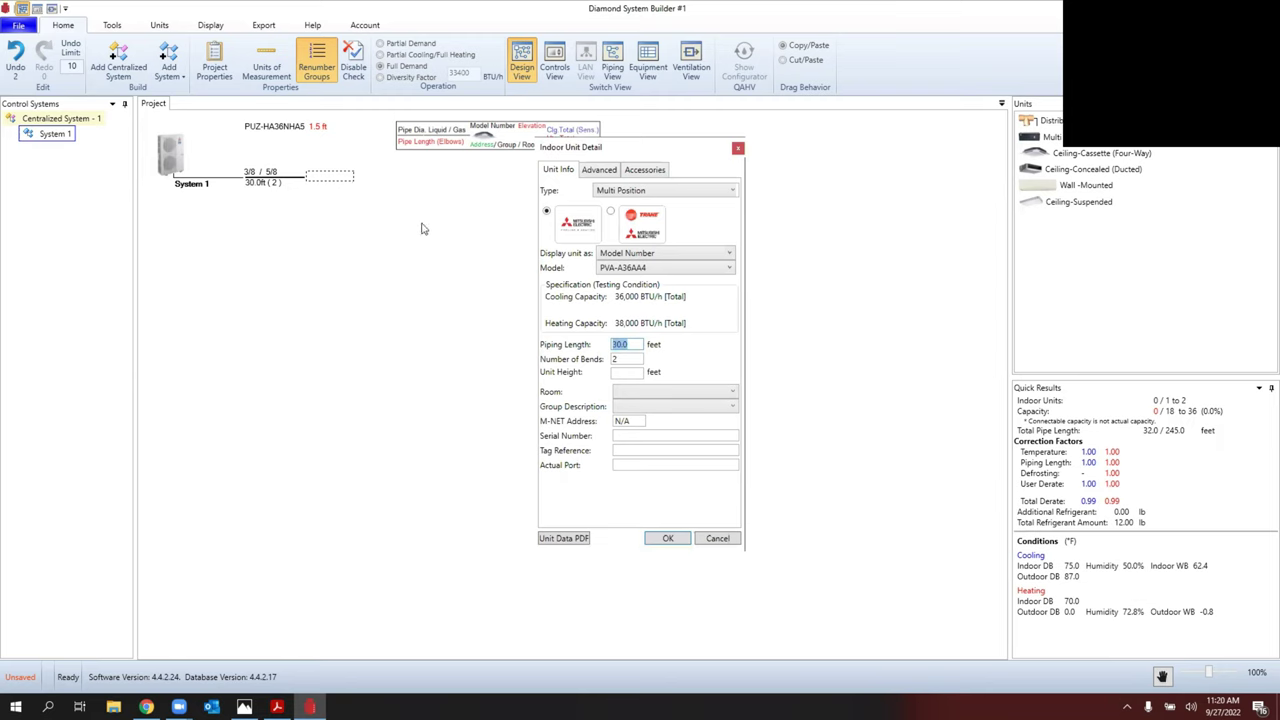
# Step: Choose indoor unit model PVA-A36AA7 and set its unit height to 20 ft
pyautogui.click(685, 270)
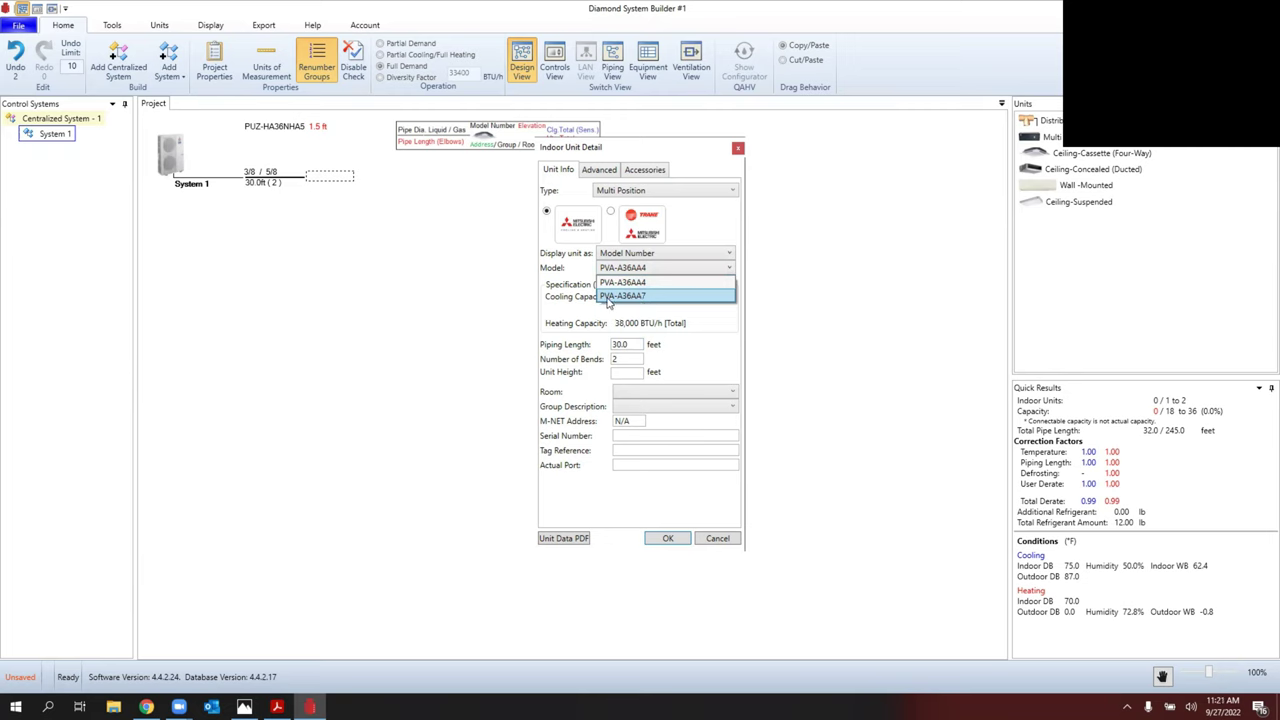
pyautogui.click(650, 297)
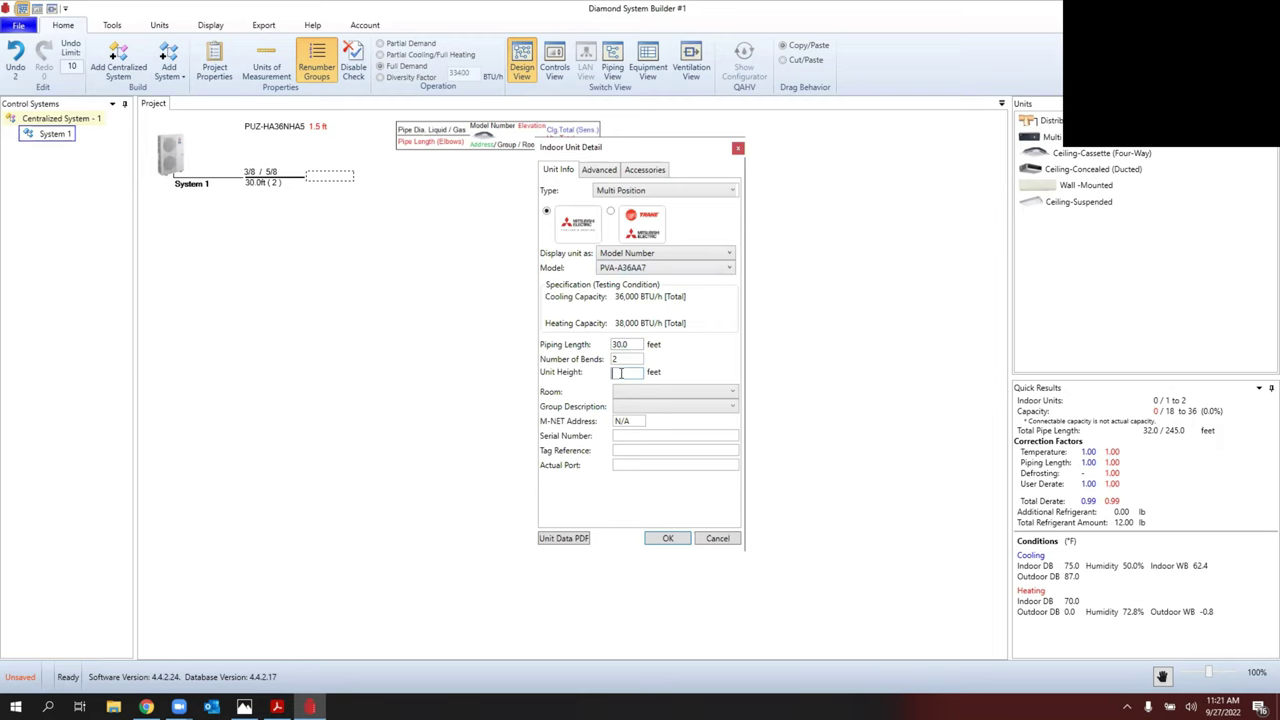
pyautogui.write('20')
# Step: Review the PVA-A36AA7's Advanced conditions and Accessories list, then accept the indoor unit
pyautogui.click(591, 174)
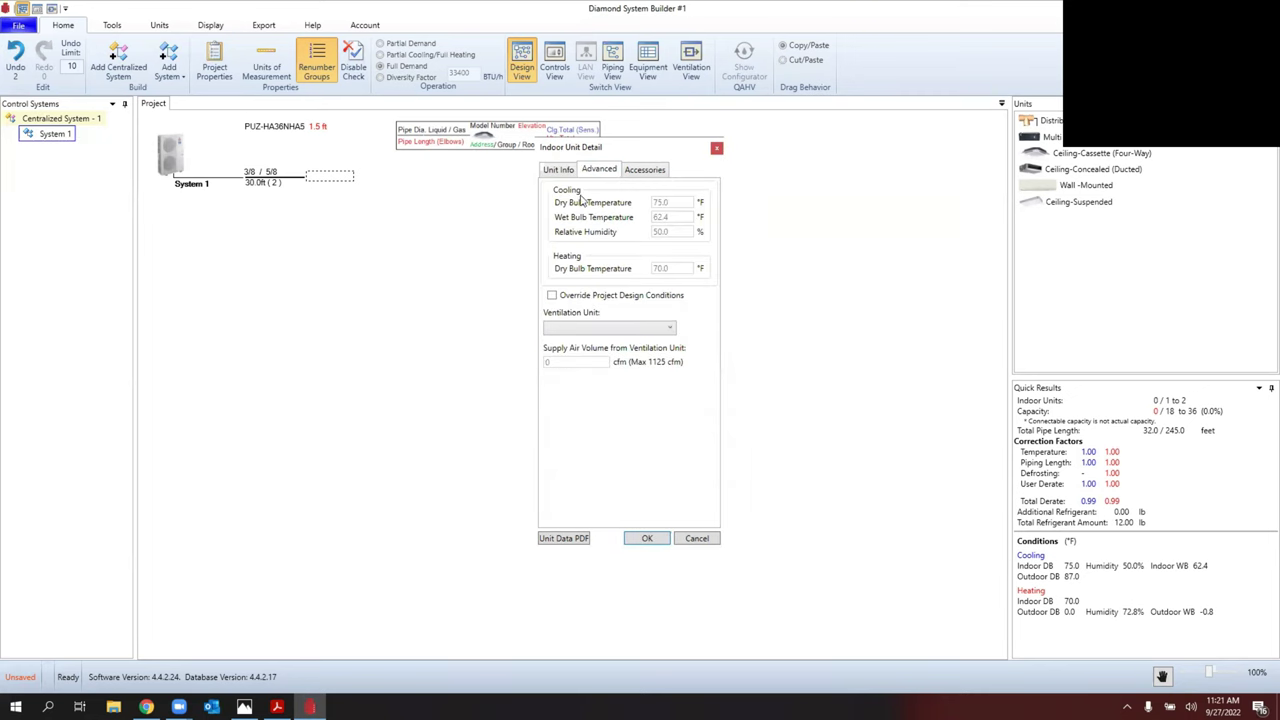
pyautogui.click(643, 171)
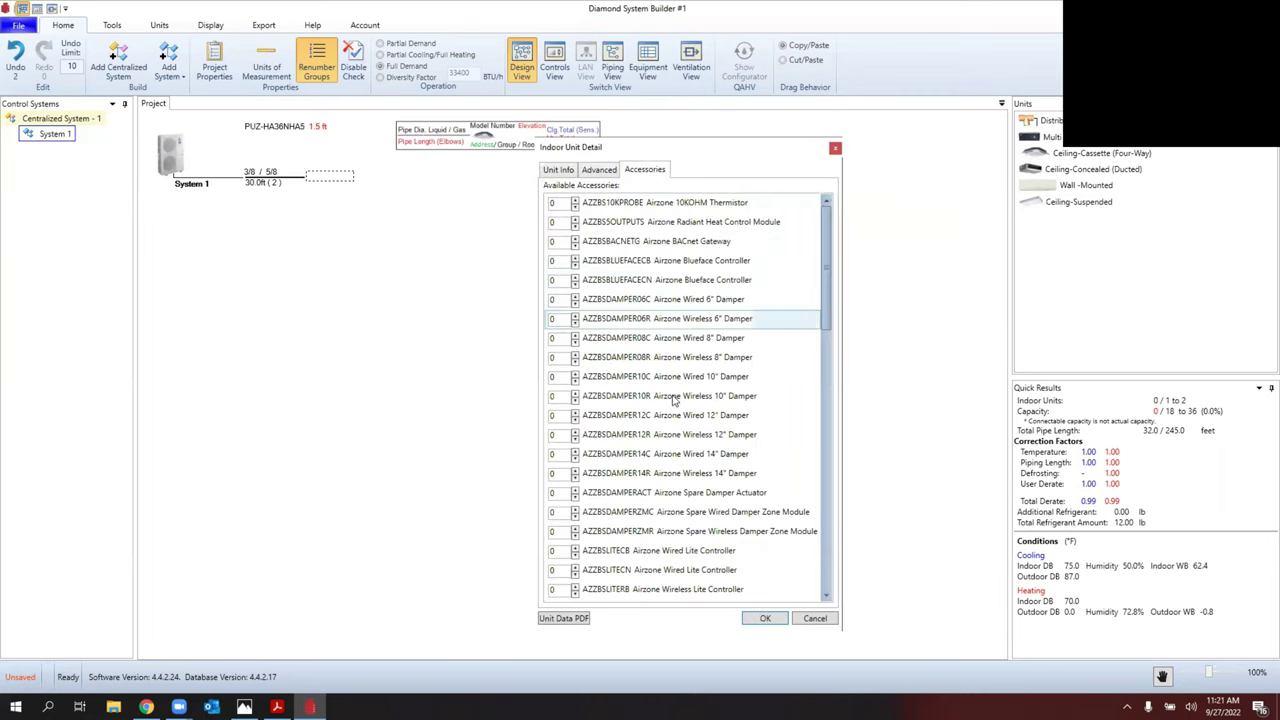
pyautogui.scroll(-12, 680, 400)
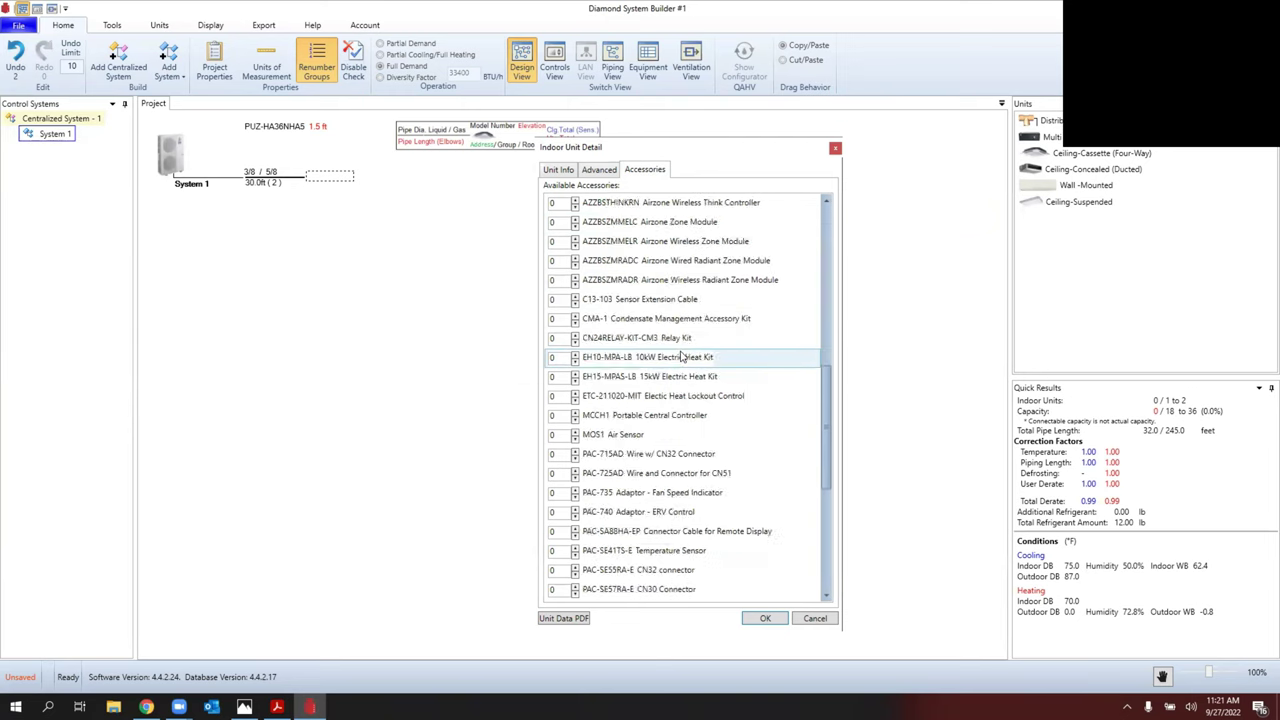
pyautogui.scroll(-2, 683, 357)
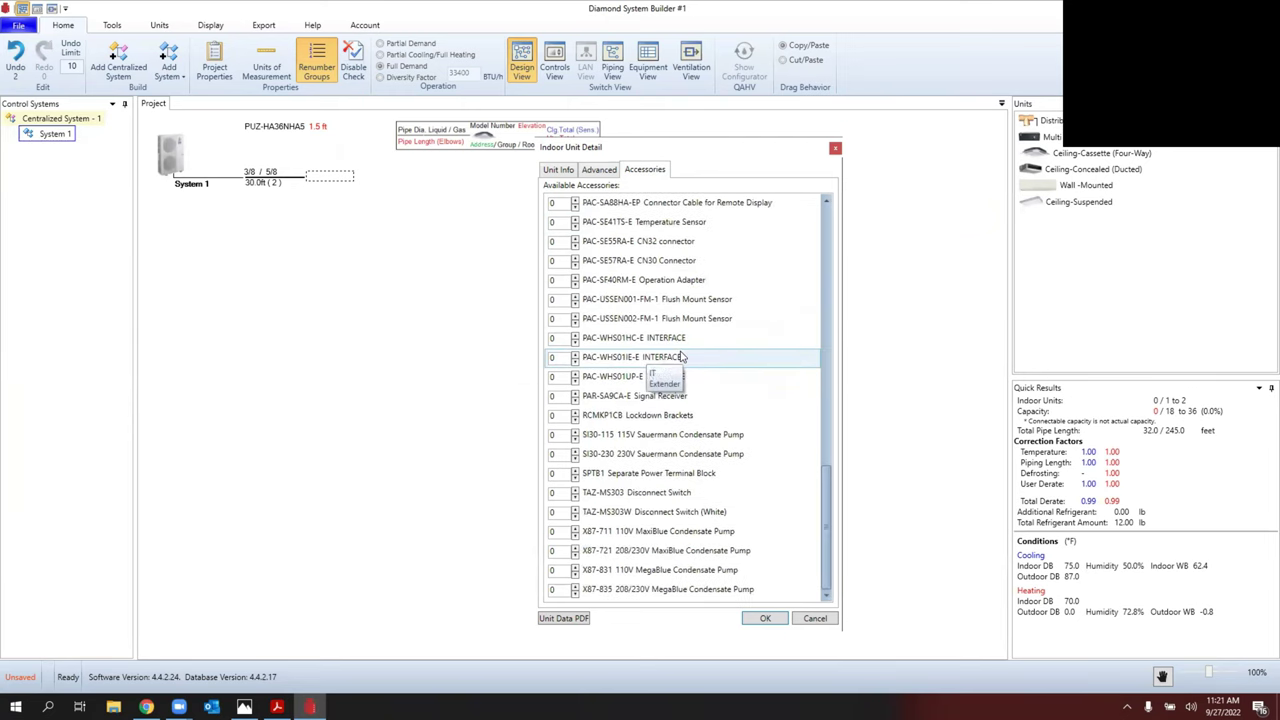
pyautogui.scroll(2, 683, 357)
pyautogui.scroll(-2, 684, 357)
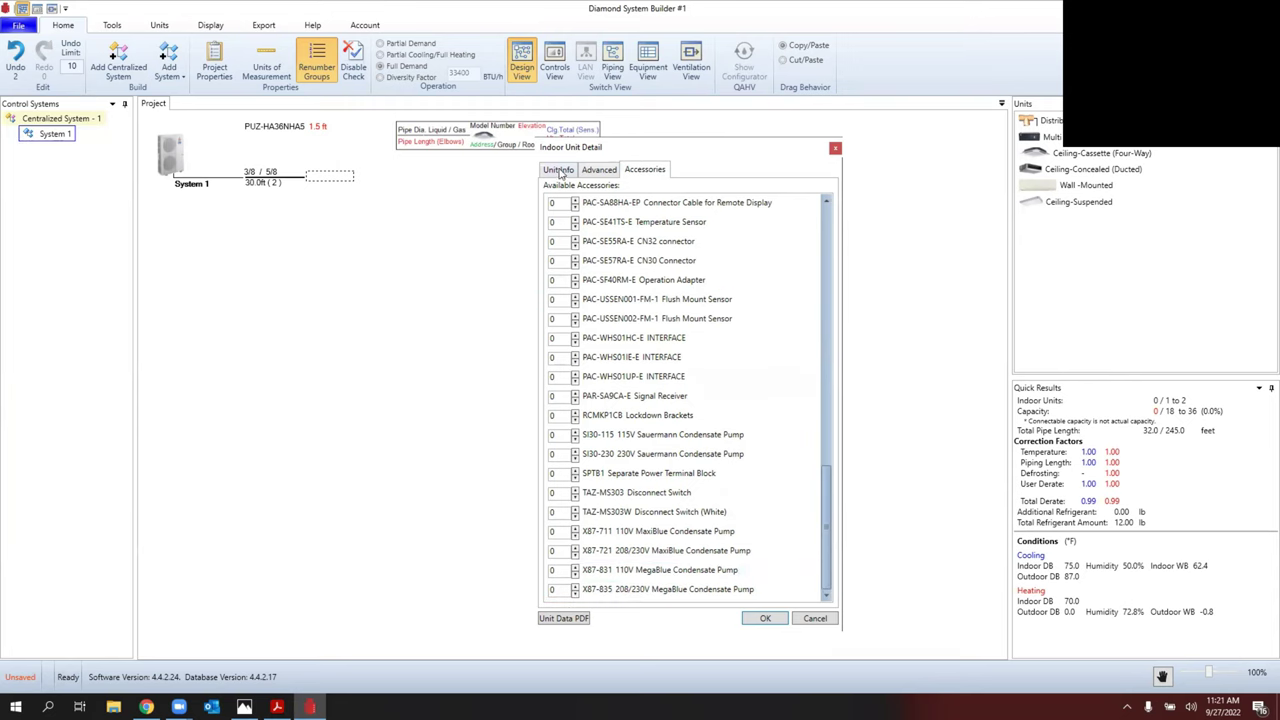
pyautogui.click(765, 618)
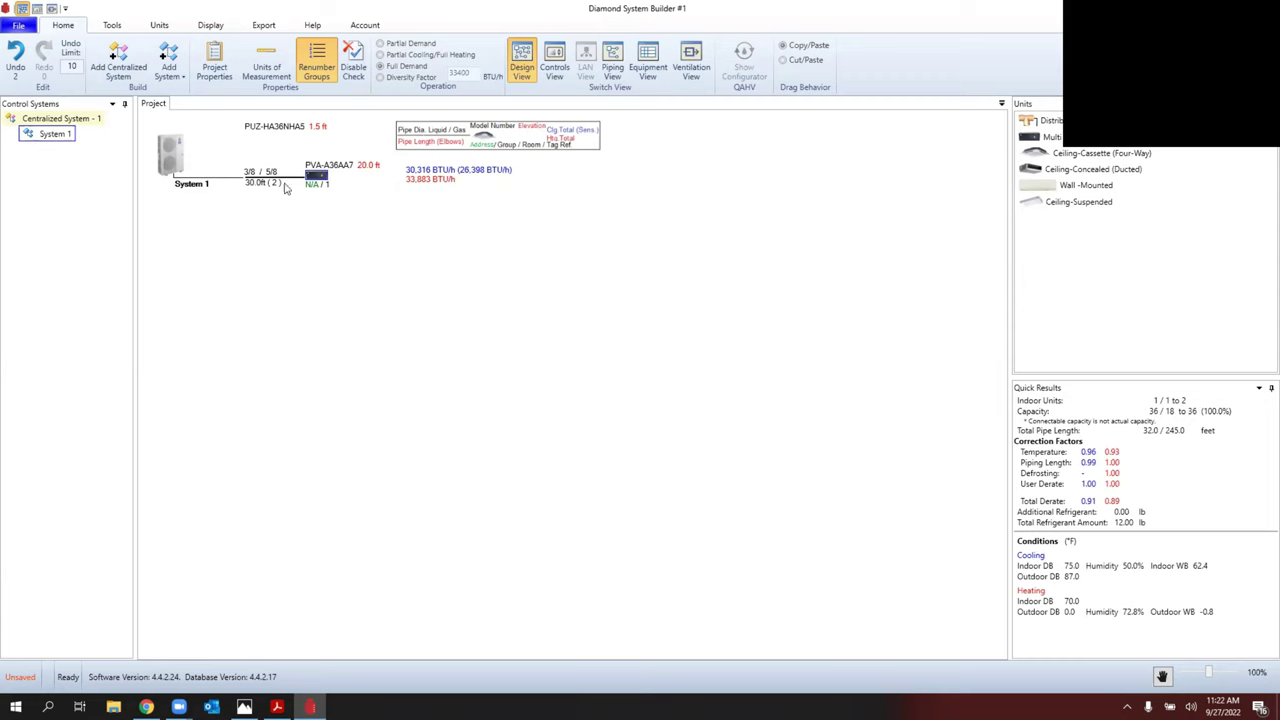
# Step: Try a PDF export and dismiss the Global Check Results about missing local remote controllers
pyautogui.click(263, 26)
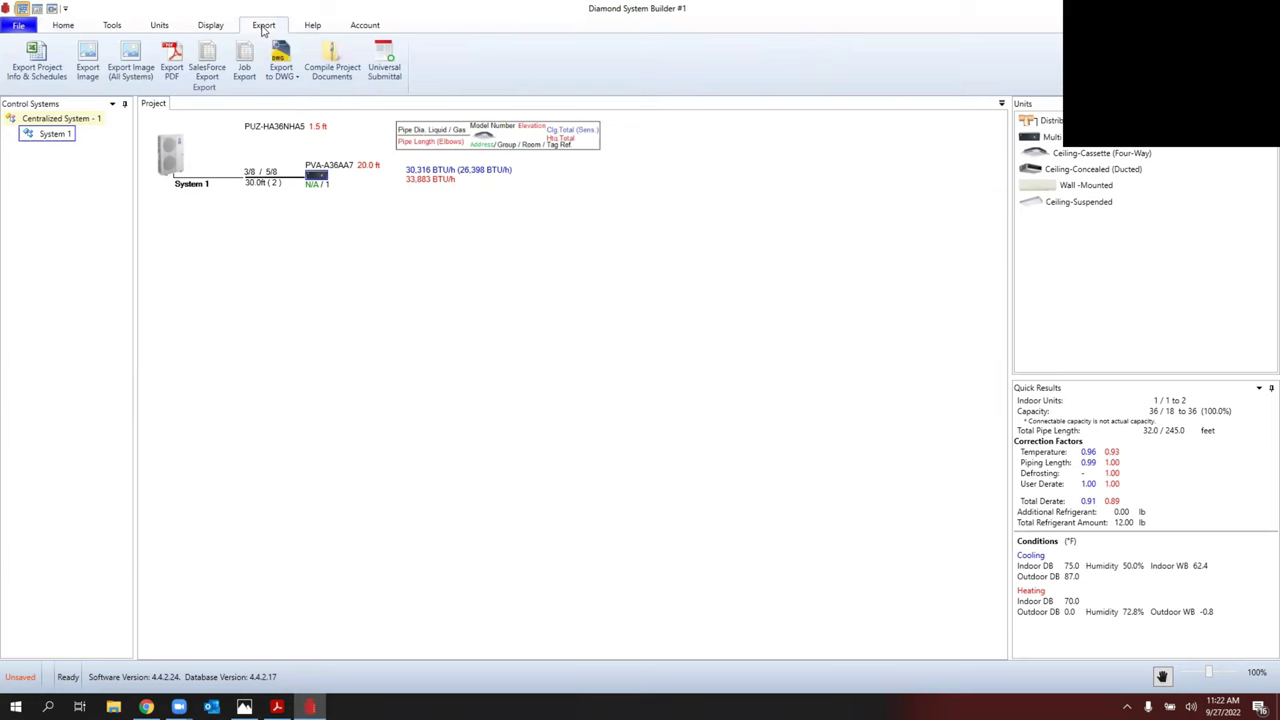
pyautogui.click(169, 57)
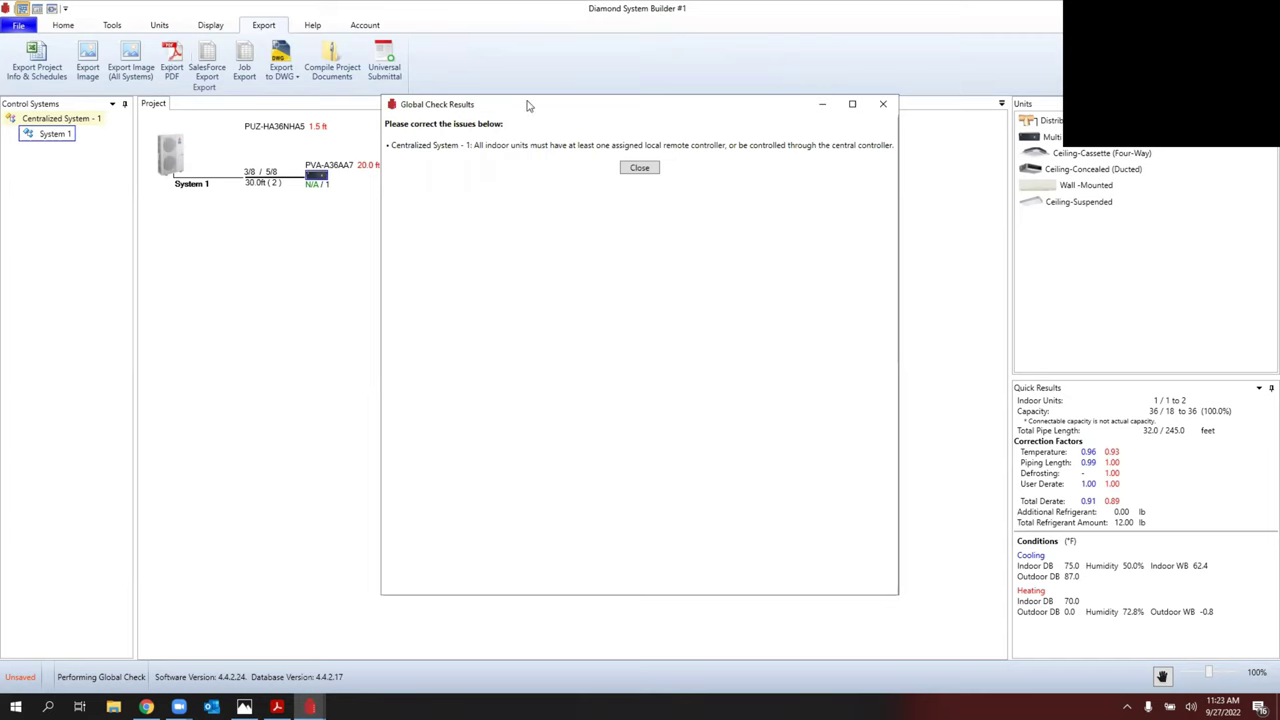
pyautogui.click(640, 168)
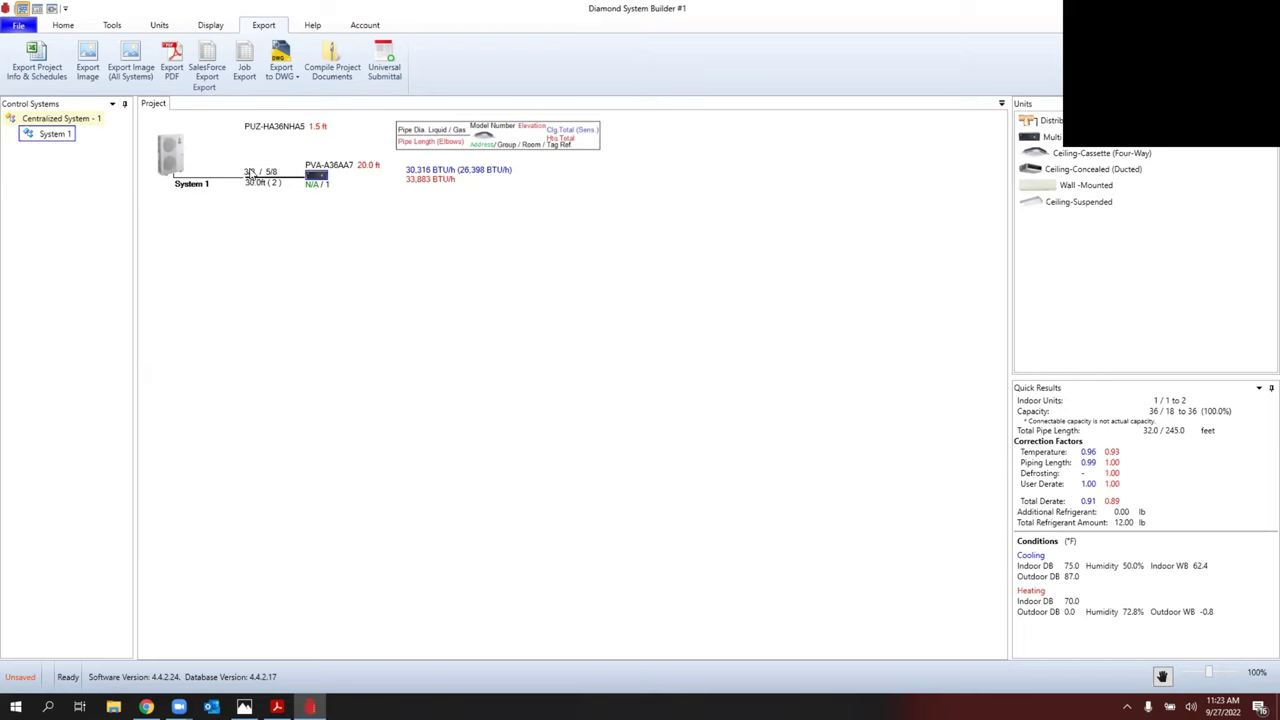
# Step: In Controls View, assign an MHK2 local remote controller to Group 1's PVA-A36AA7 unit
pyautogui.click(69, 23)
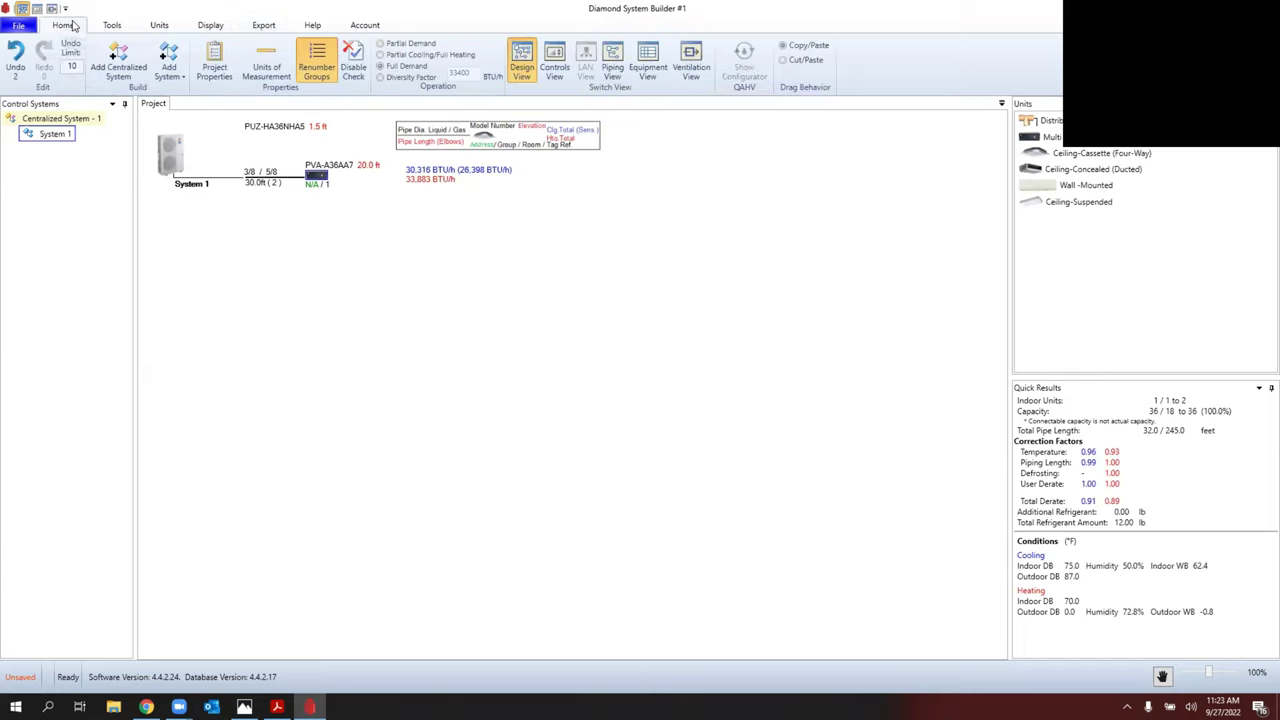
pyautogui.click(554, 72)
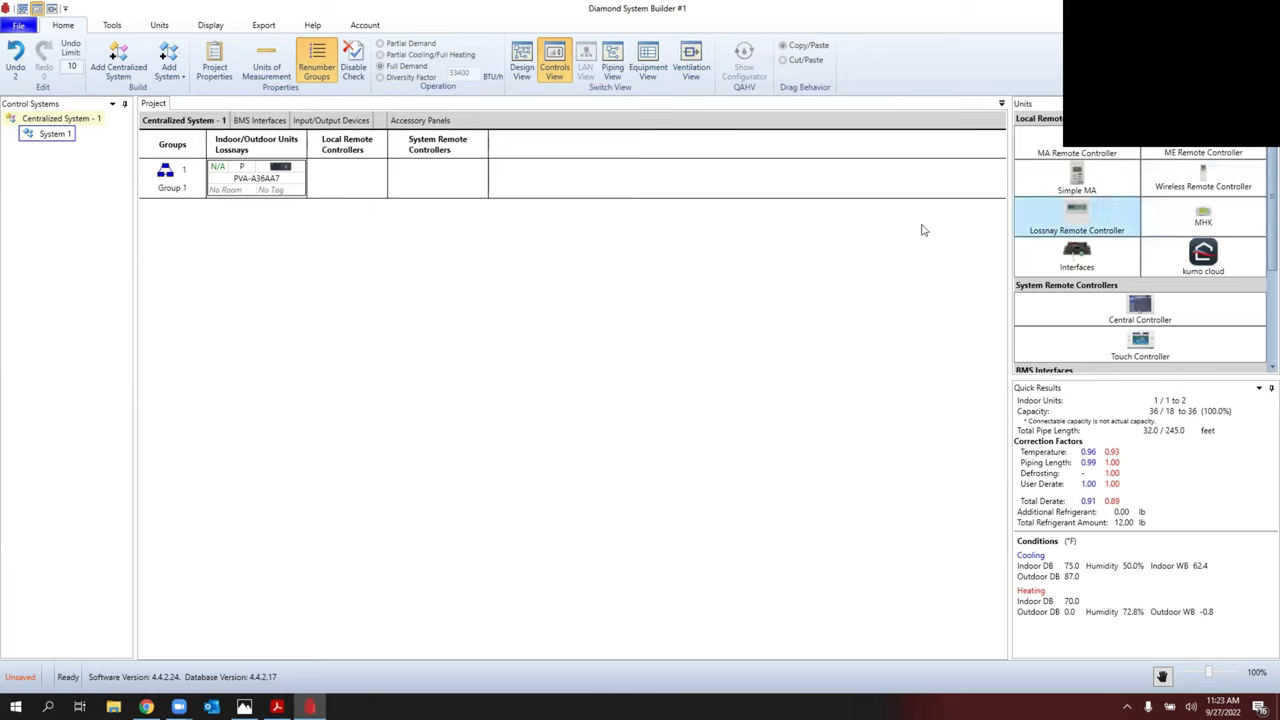
pyautogui.doubleClick(1201, 215)
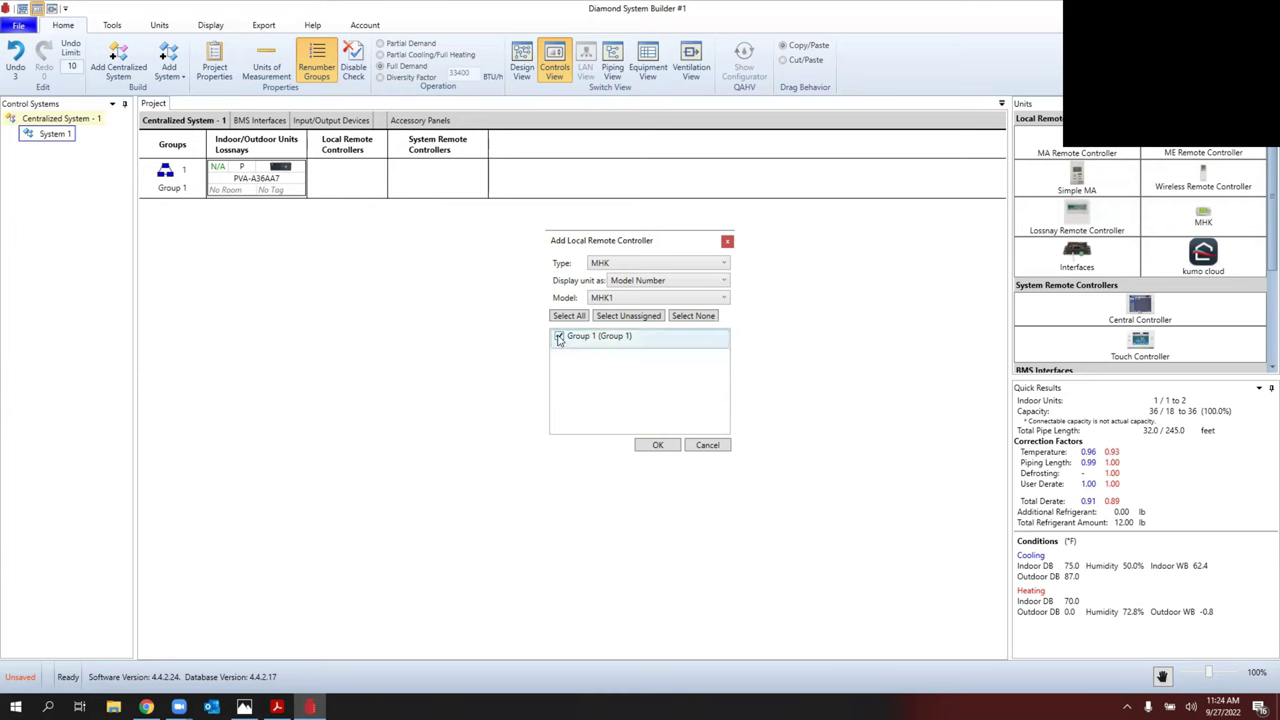
pyautogui.click(608, 299)
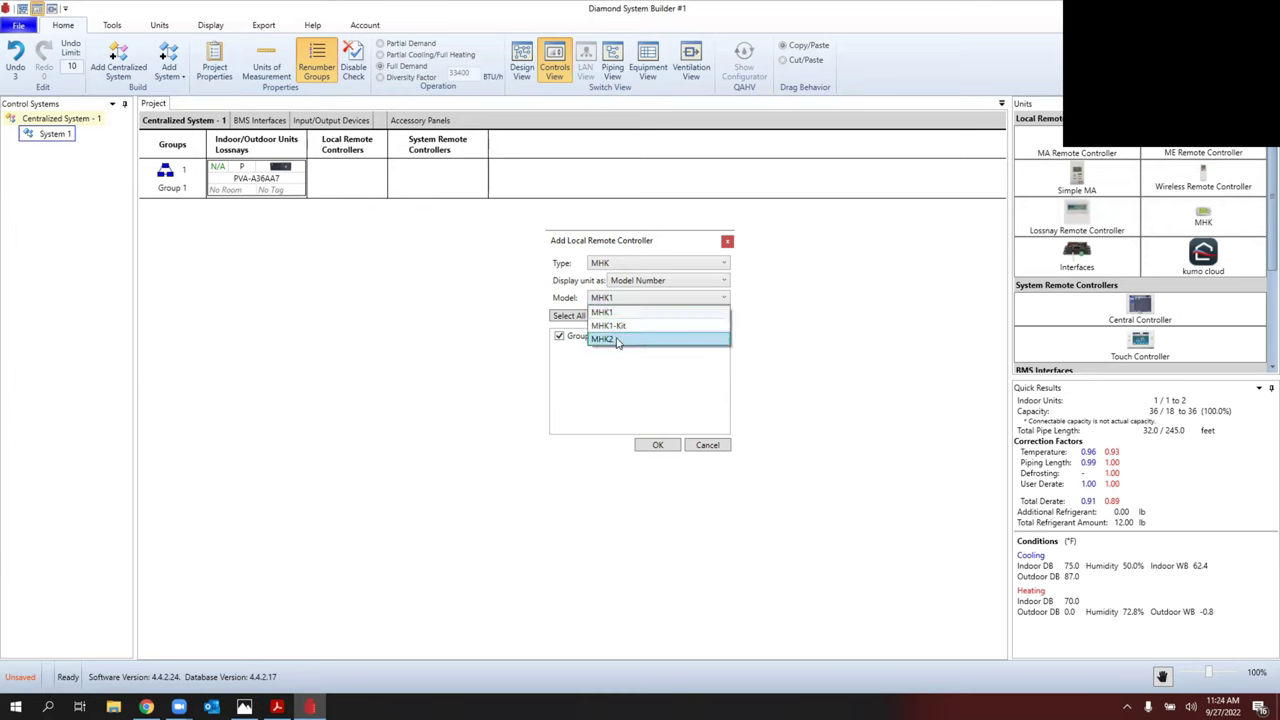
pyautogui.click(605, 338)
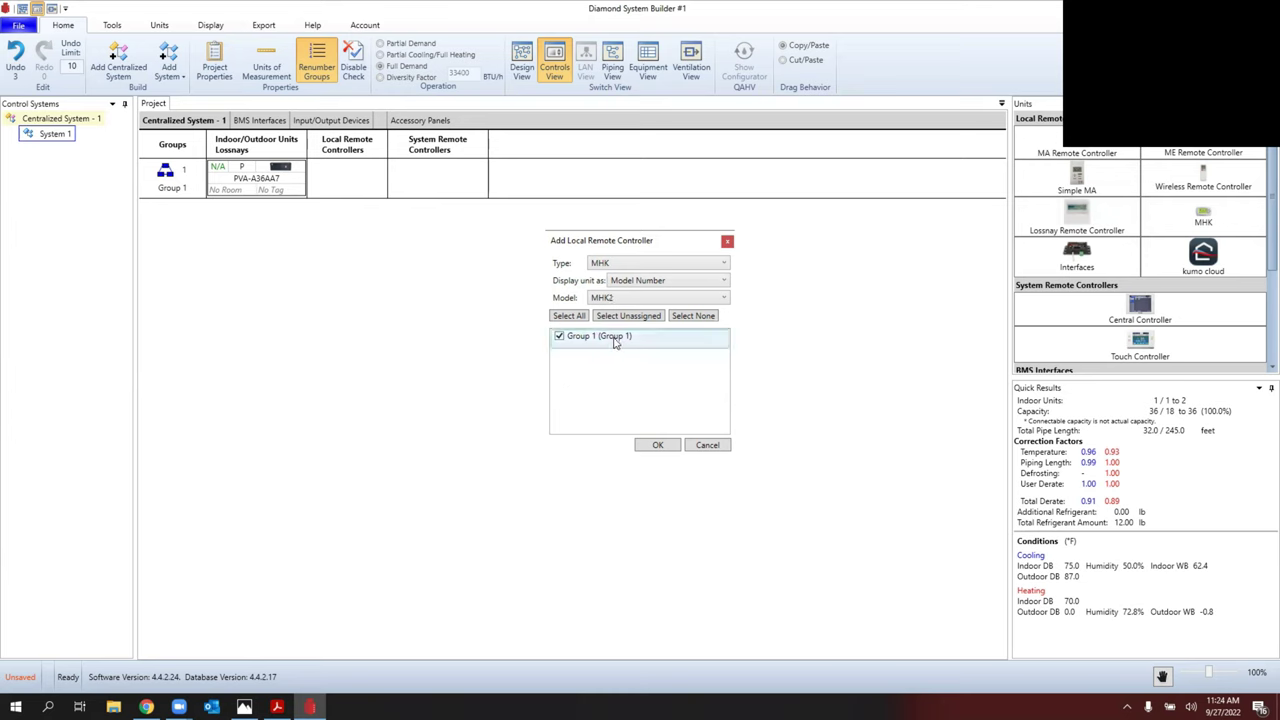
pyautogui.click(658, 445)
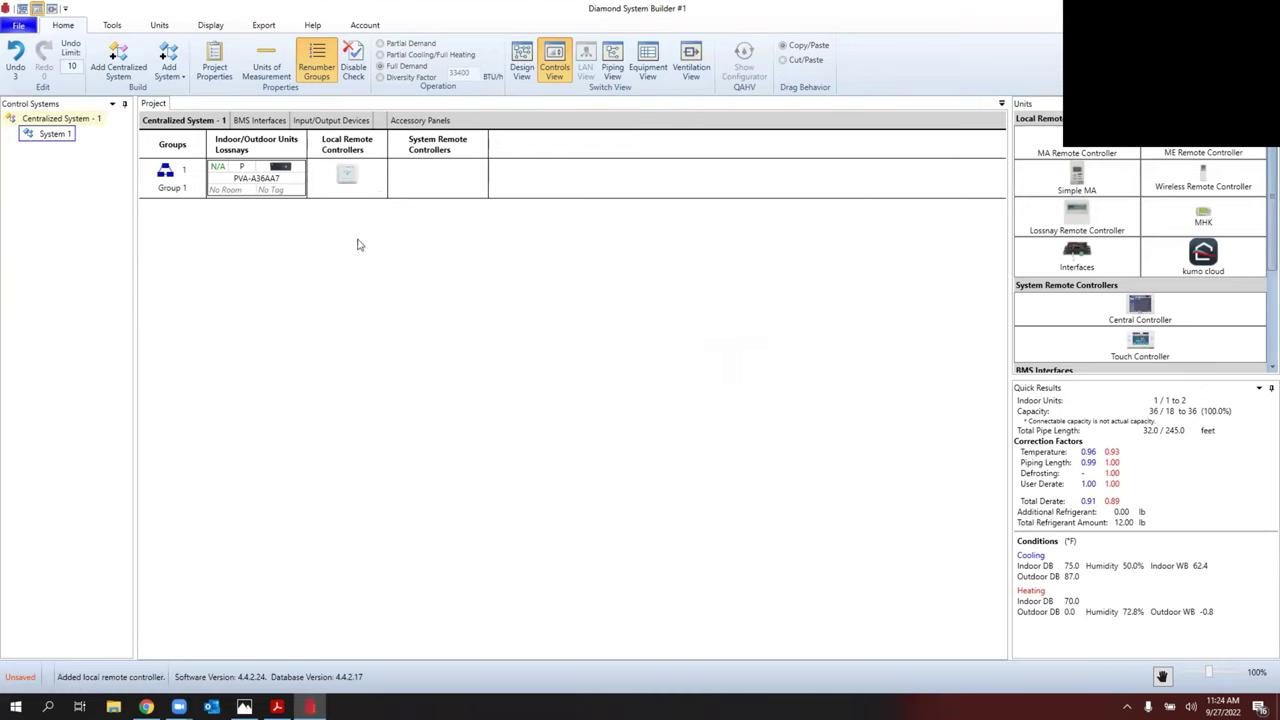
pyautogui.click(266, 28)
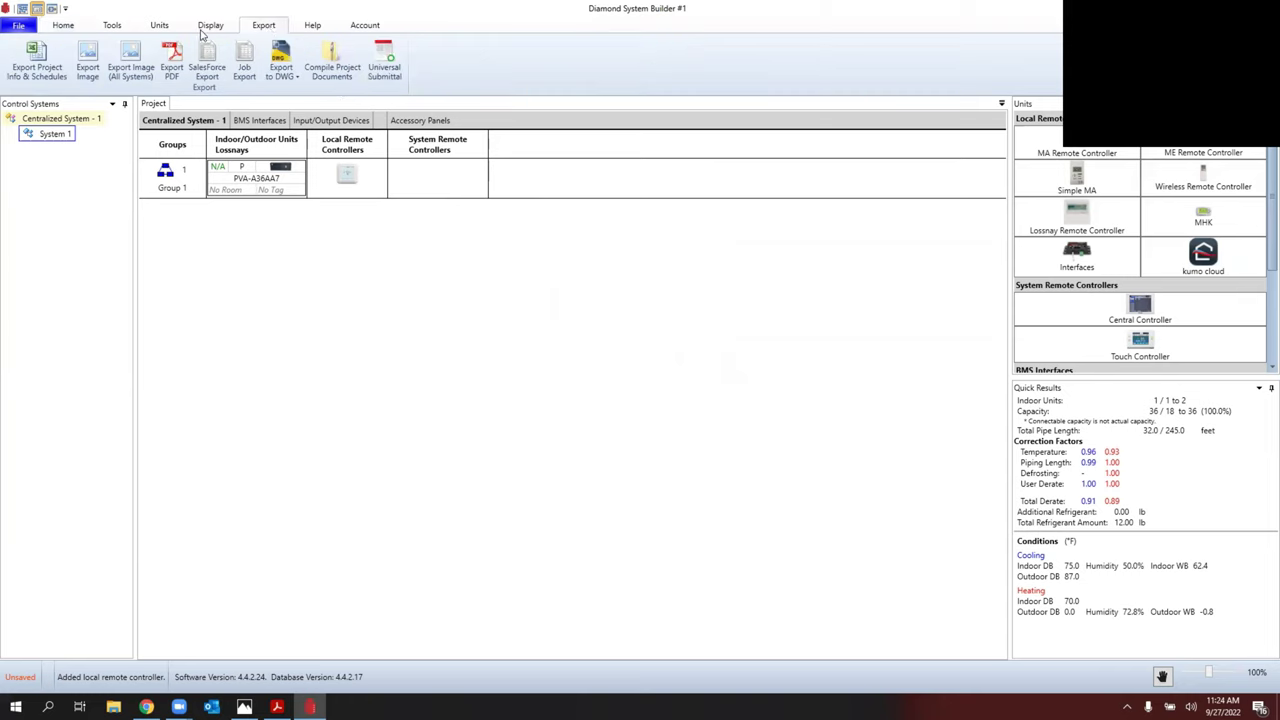
# Step: Export the design to PDF as 'test' on the Desktop, excluding Ventilation and LAN views
pyautogui.click(172, 60)
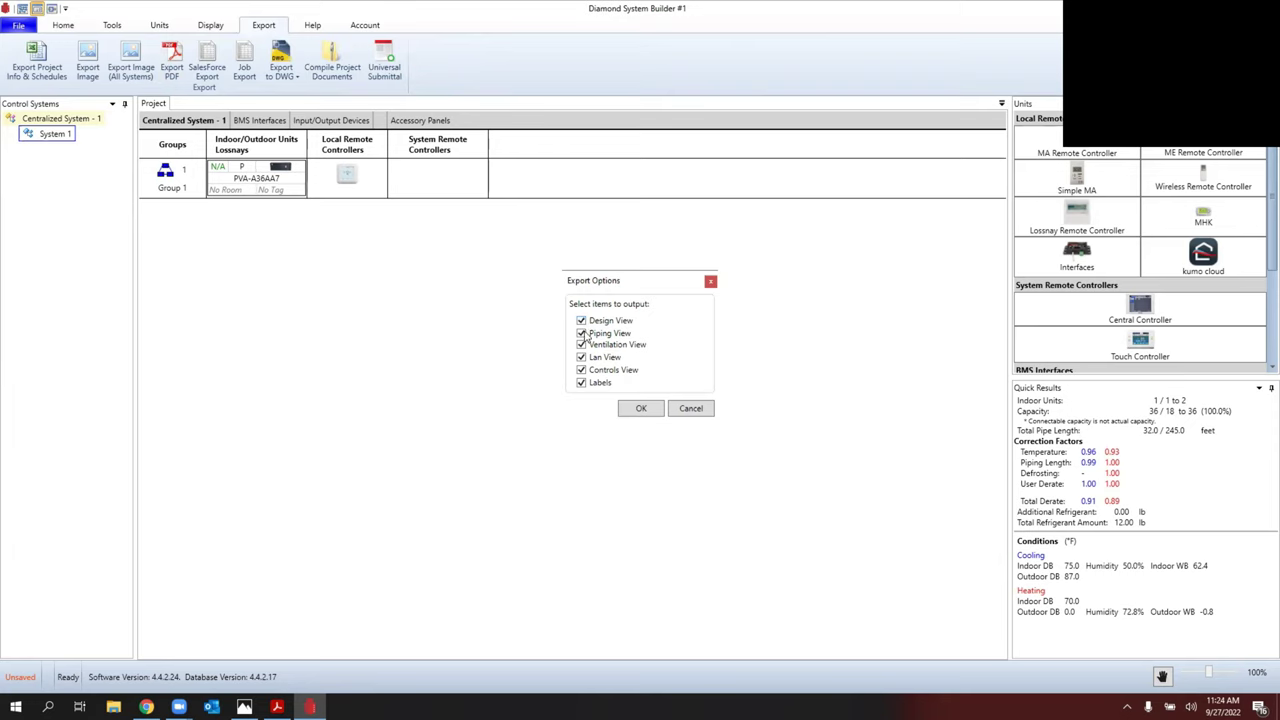
pyautogui.click(581, 345)
pyautogui.click(581, 357)
pyautogui.click(637, 409)
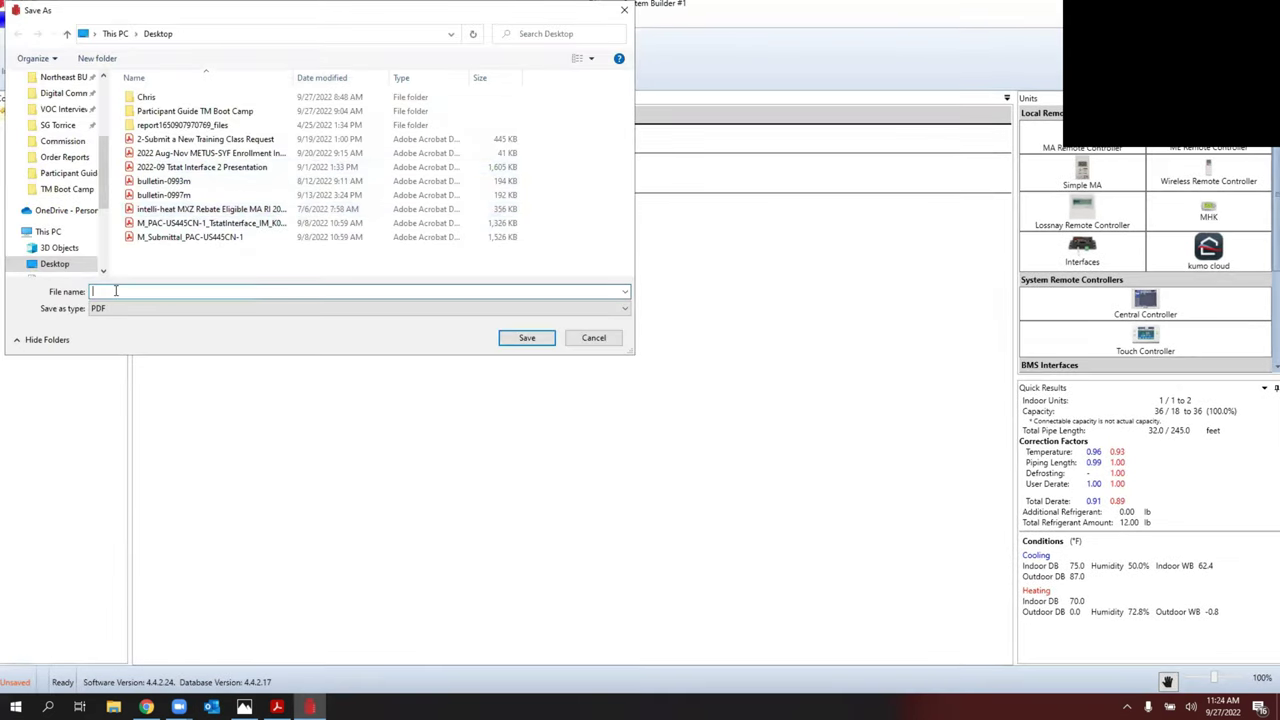
pyautogui.write('test')
pyautogui.click(531, 338)
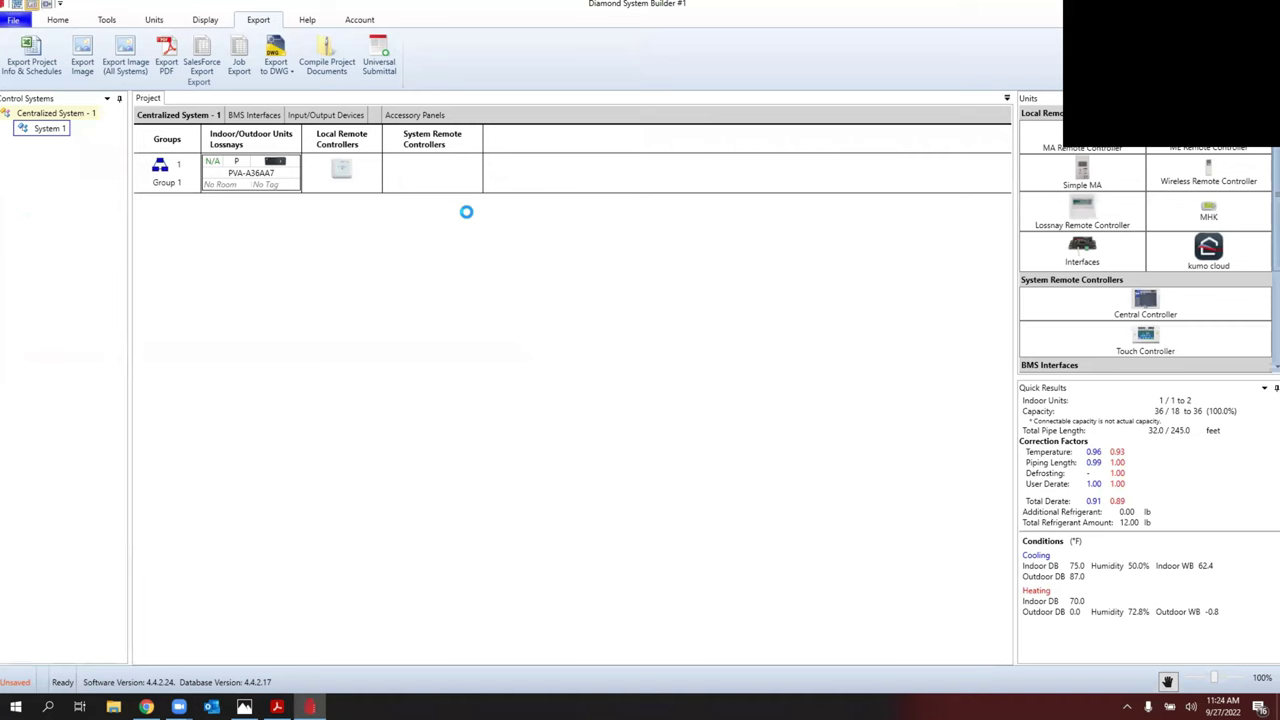
# Step: Open the exported test.pdf, scroll through all four pages, and close it
pyautogui.click(678, 393)
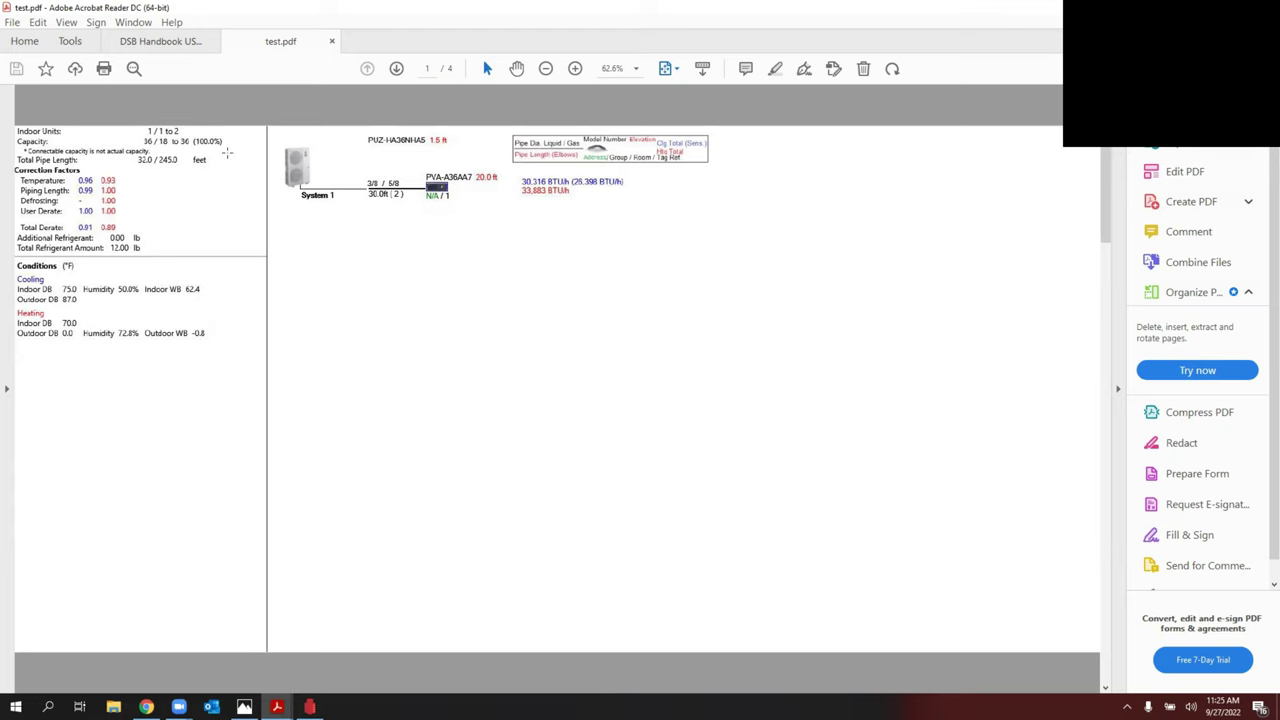
pyautogui.scroll(-2, 284, 226)
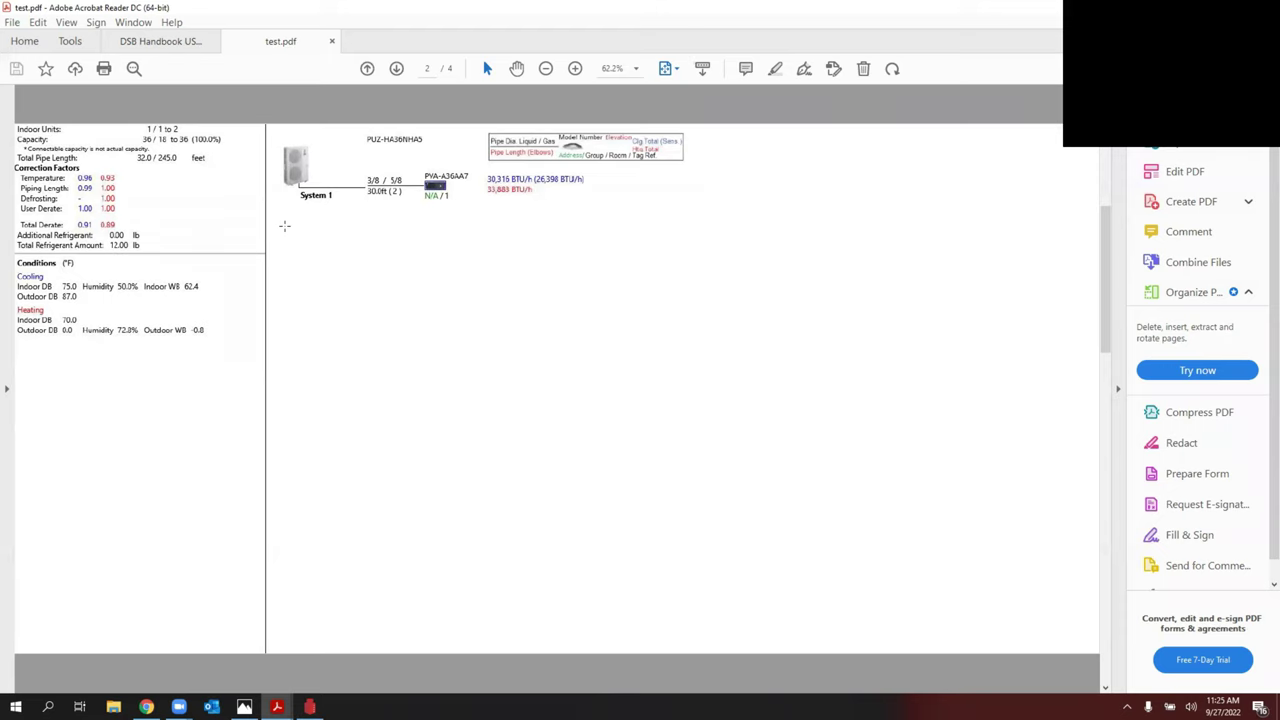
pyautogui.scroll(-2, 284, 226)
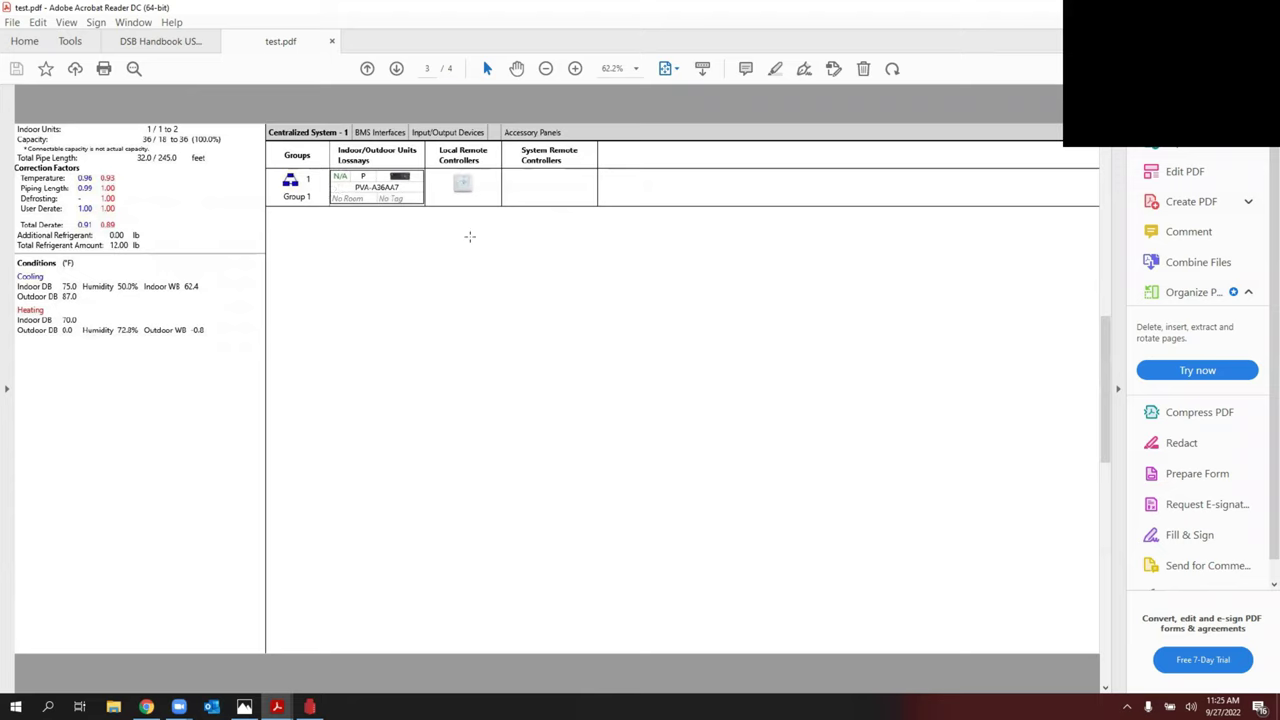
pyautogui.scroll(-2, 461, 208)
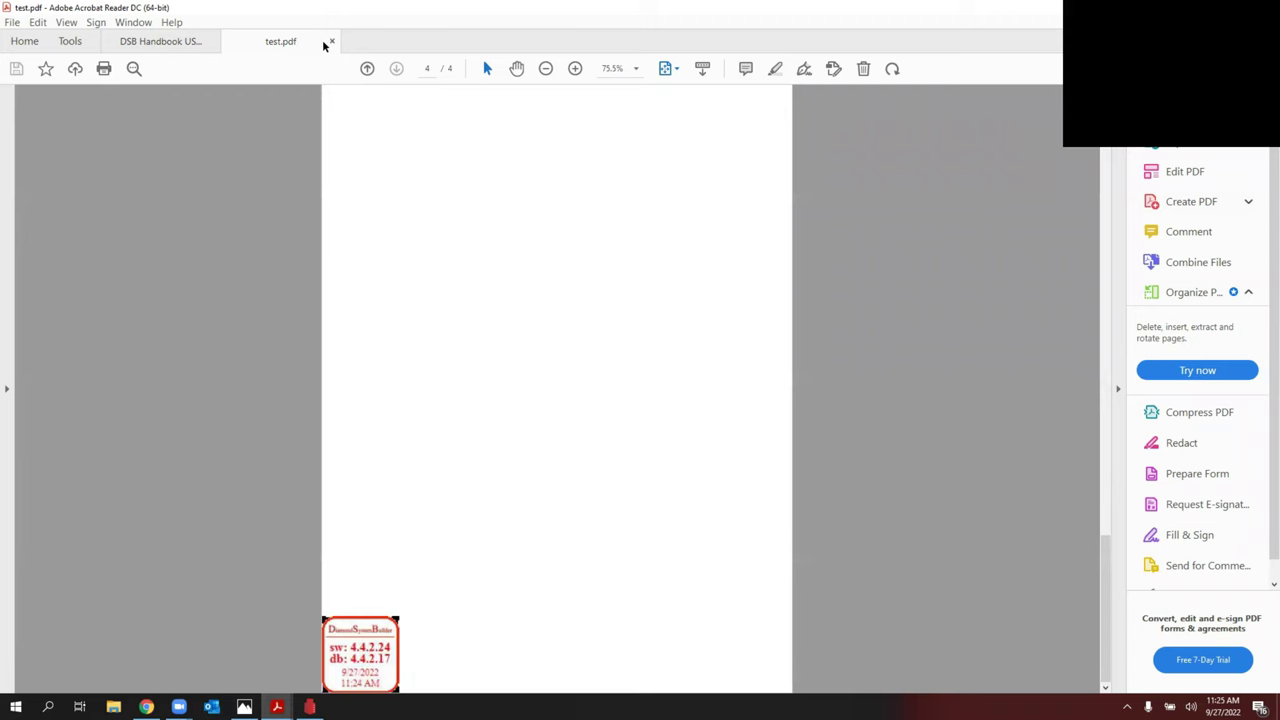
pyautogui.click(331, 41)
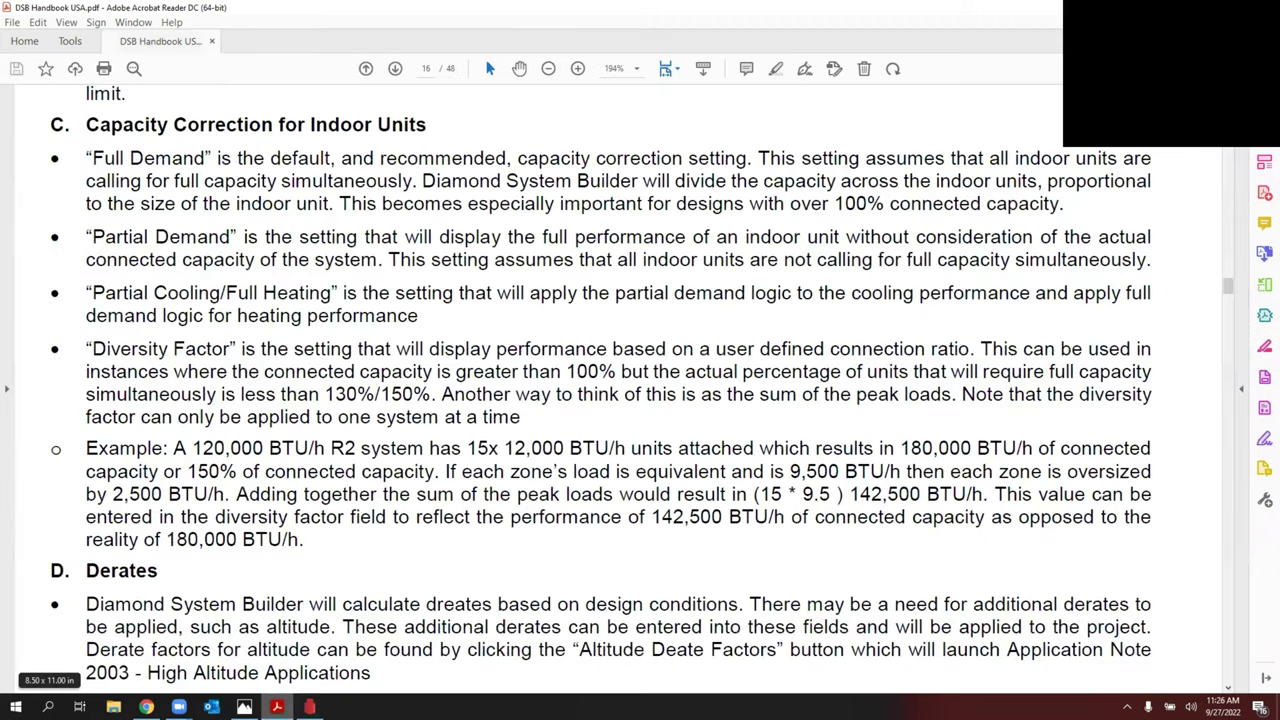
# Step: Open the Diamond System Builder Handbook from Help, scroll to its Contents page, then return to DSB
pyautogui.click(310, 707)
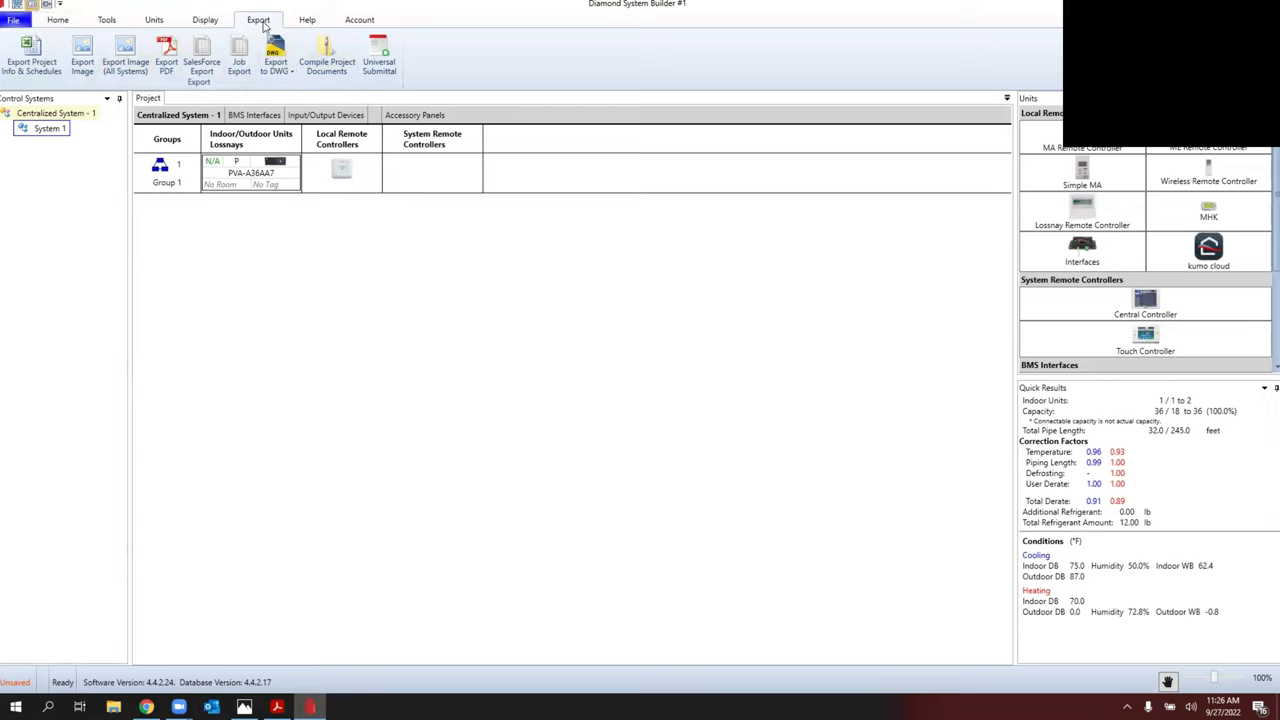
pyautogui.click(308, 20)
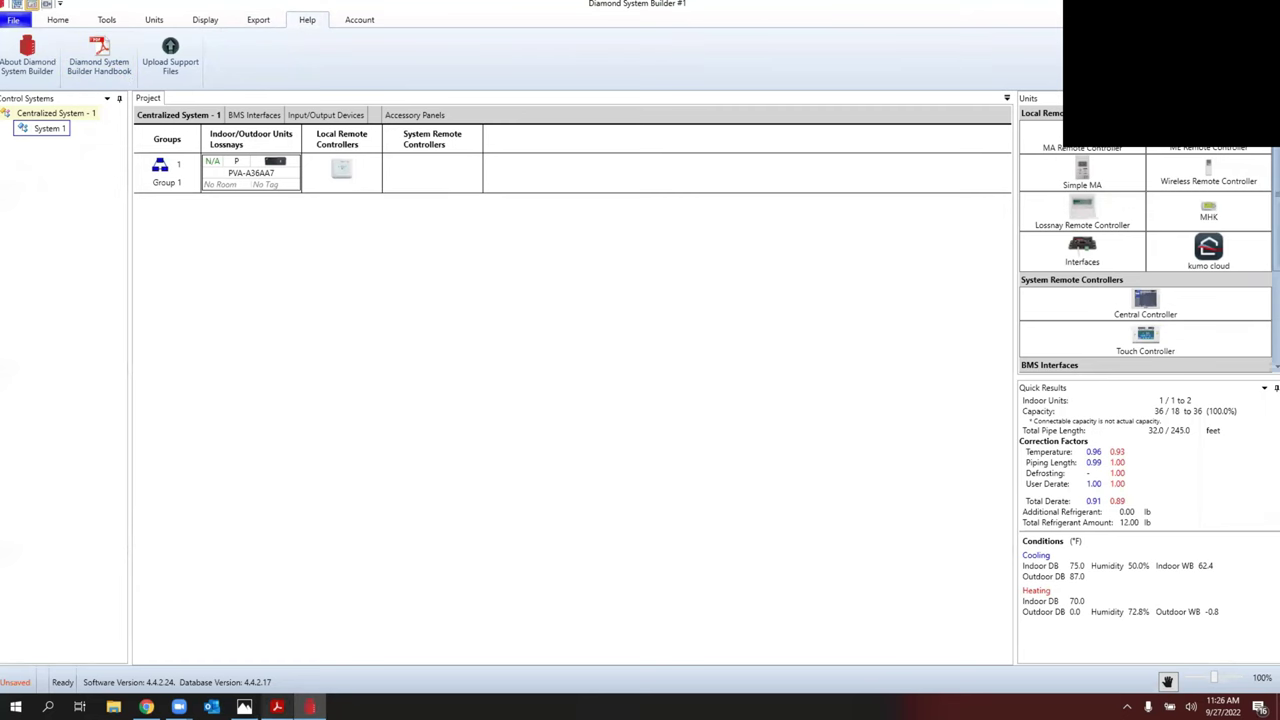
pyautogui.click(277, 706)
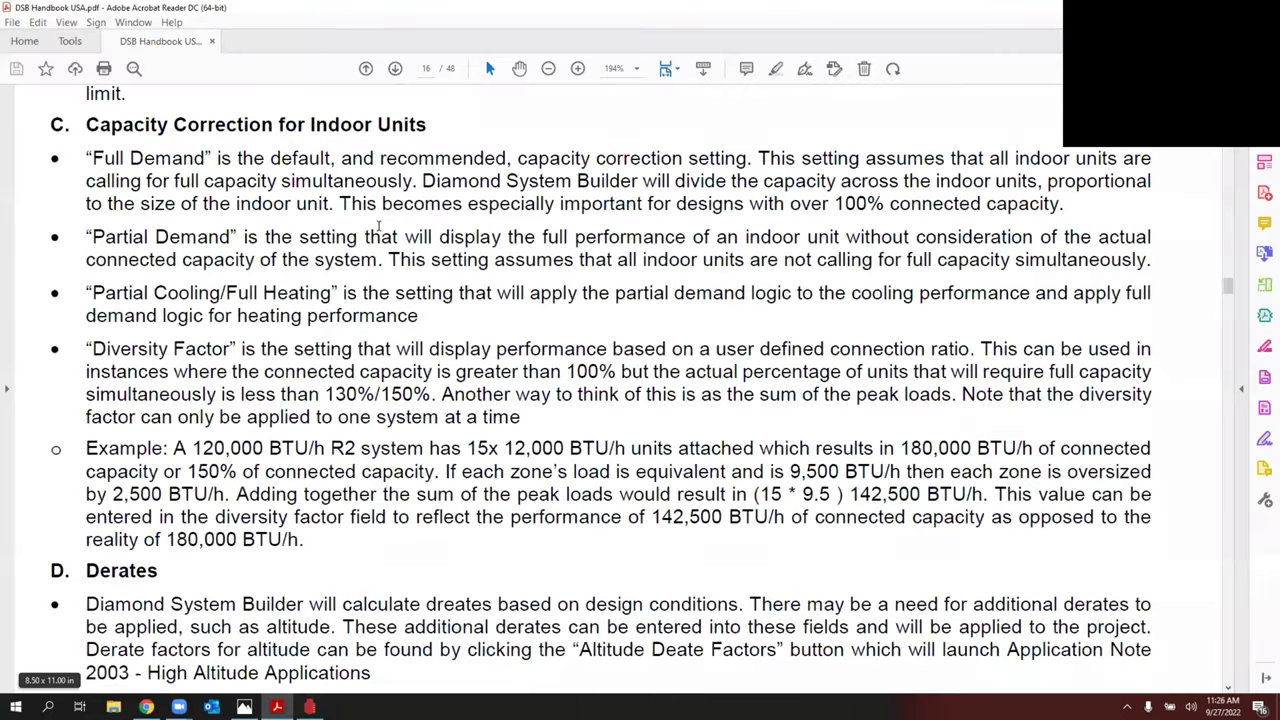
pyautogui.scroll(1, 379, 226)
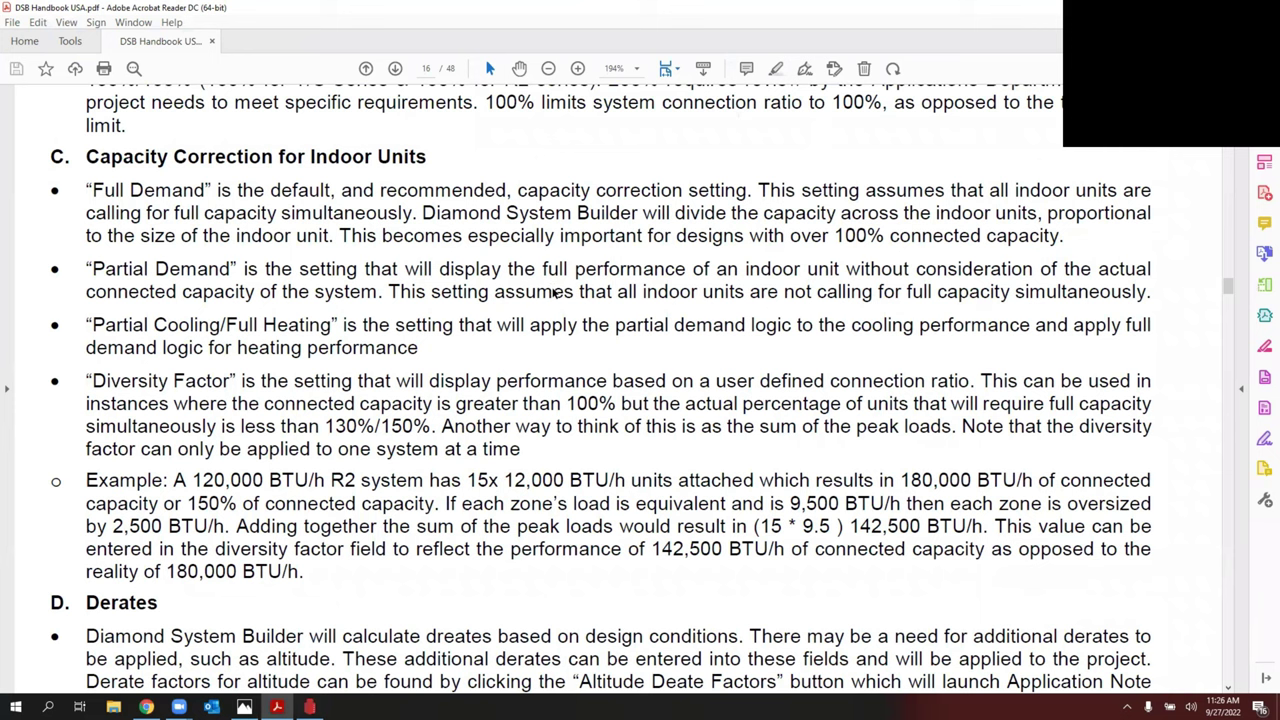
pyautogui.moveTo(1228, 287); pyautogui.dragTo(1228, 170)
pyautogui.scroll(-5, 903, 189)
pyautogui.scroll(-2, 903, 189)
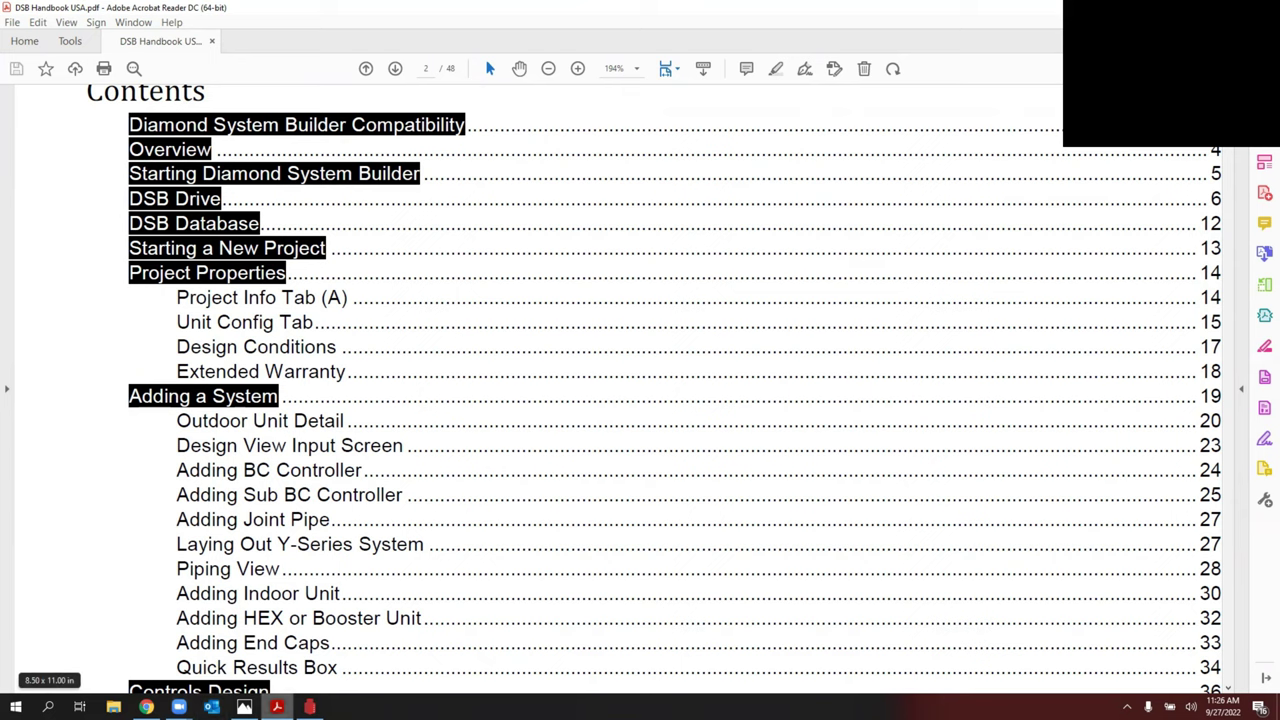
pyautogui.click(310, 707)
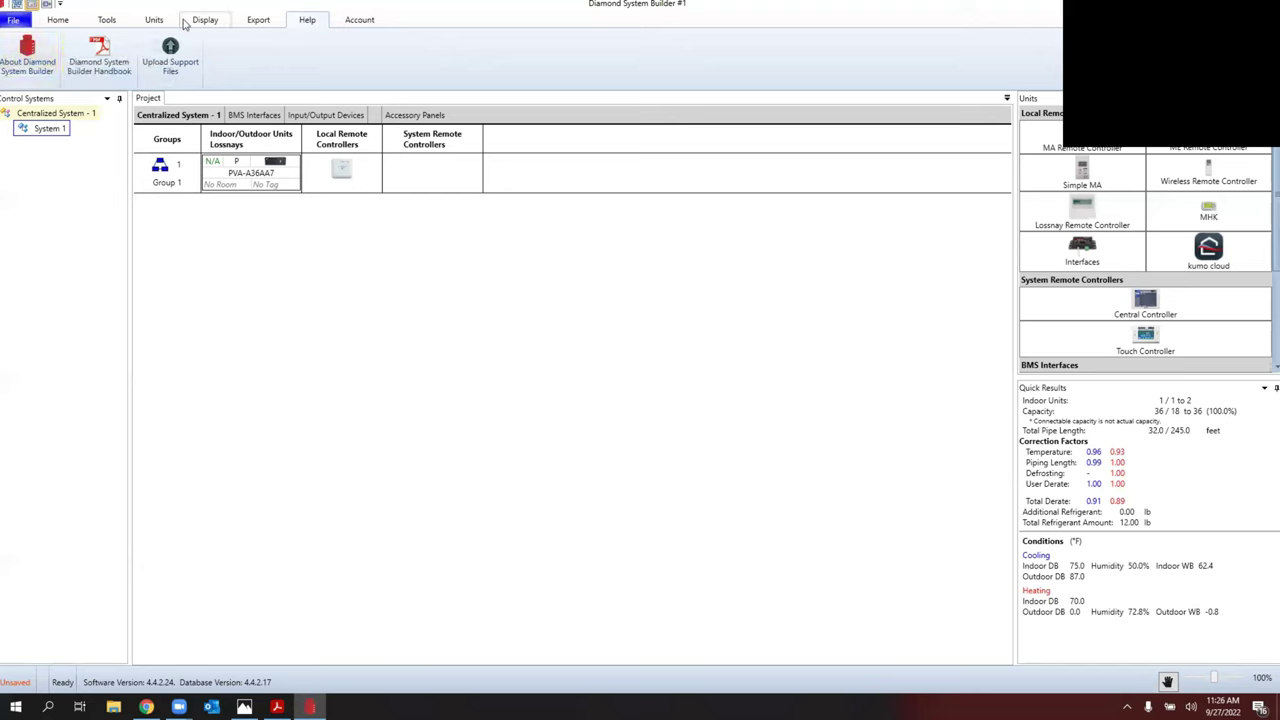
# Step: Browse the Tools, Units and Display ribbons, then switch to the piping Design View
pyautogui.click(107, 21)
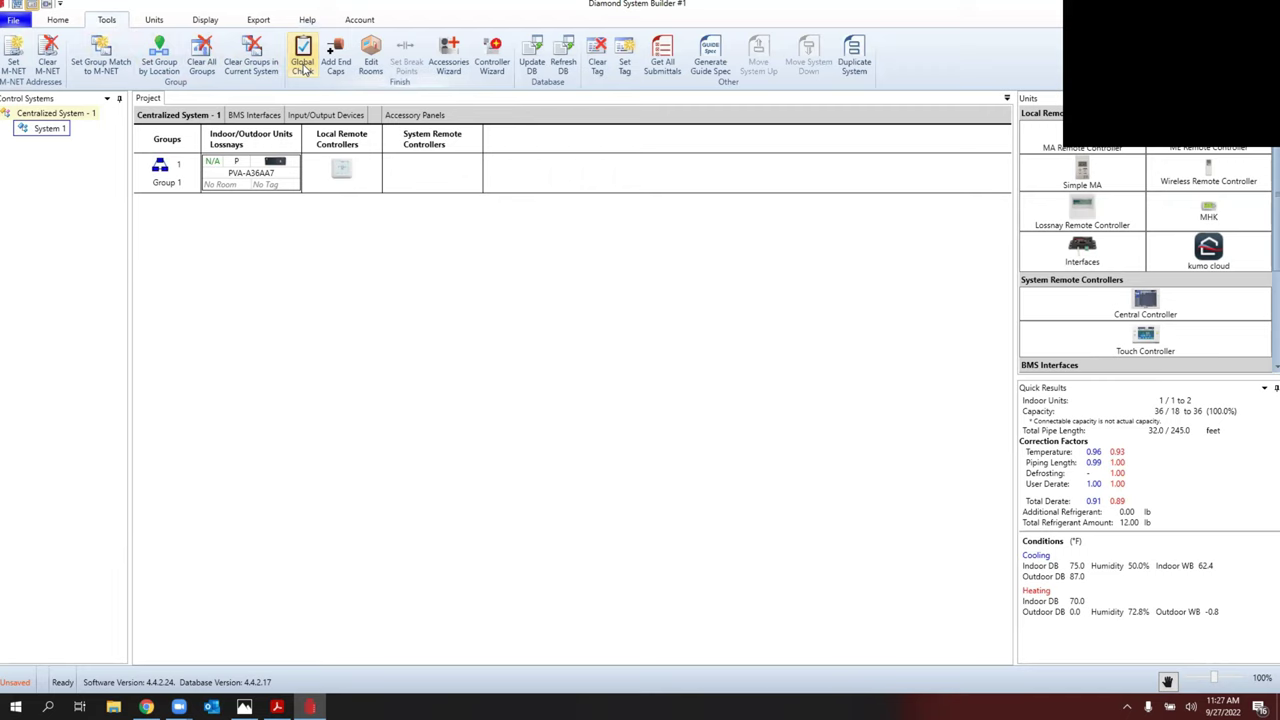
pyautogui.click(154, 21)
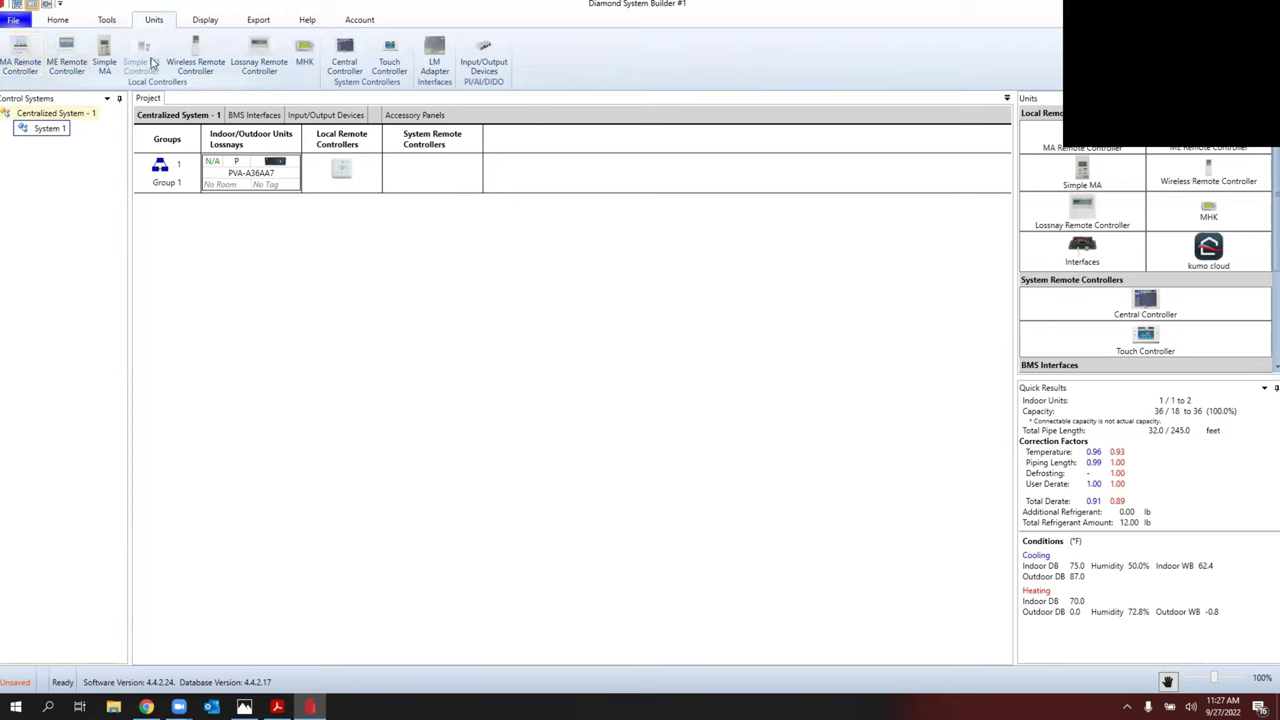
pyautogui.click(206, 20)
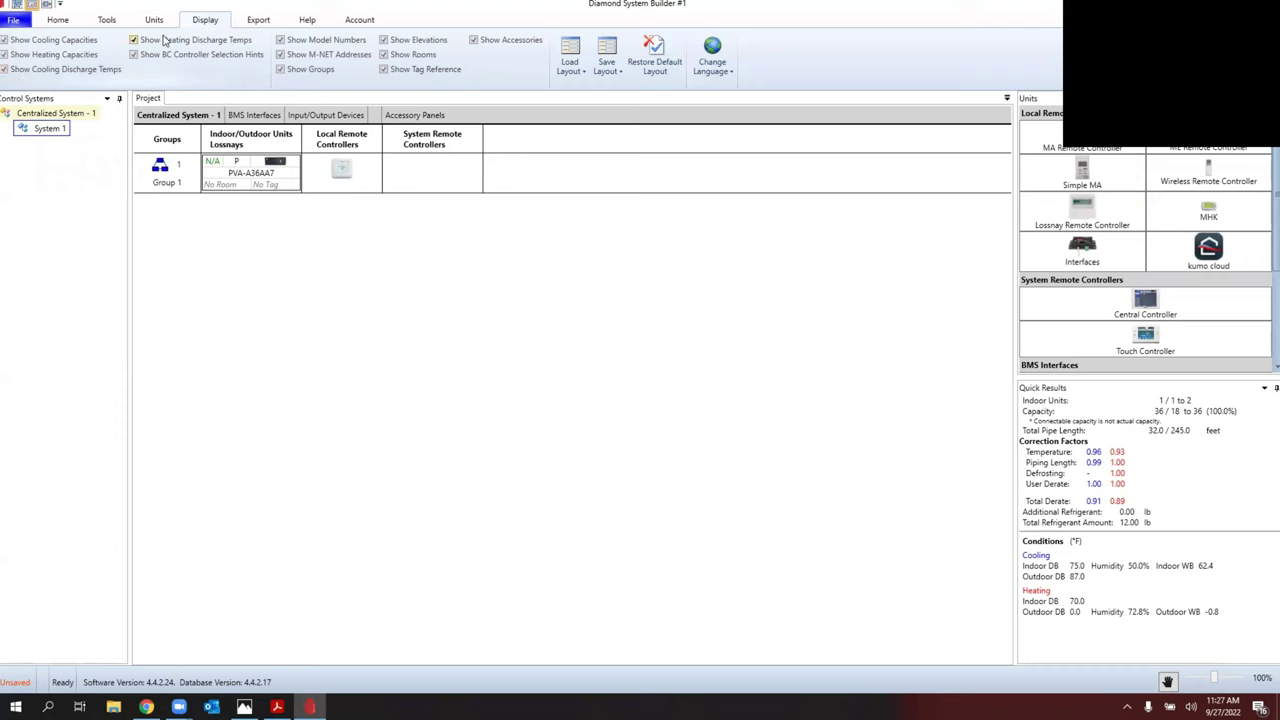
pyautogui.click(62, 21)
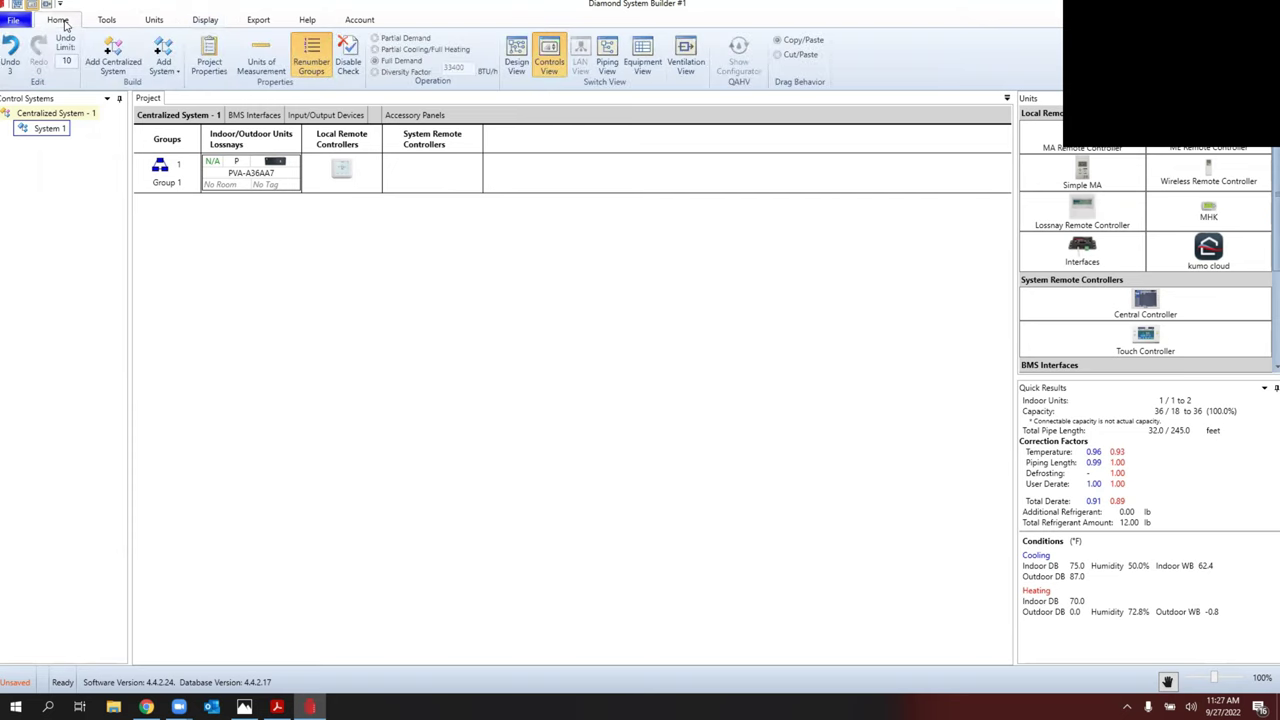
pyautogui.click(516, 55)
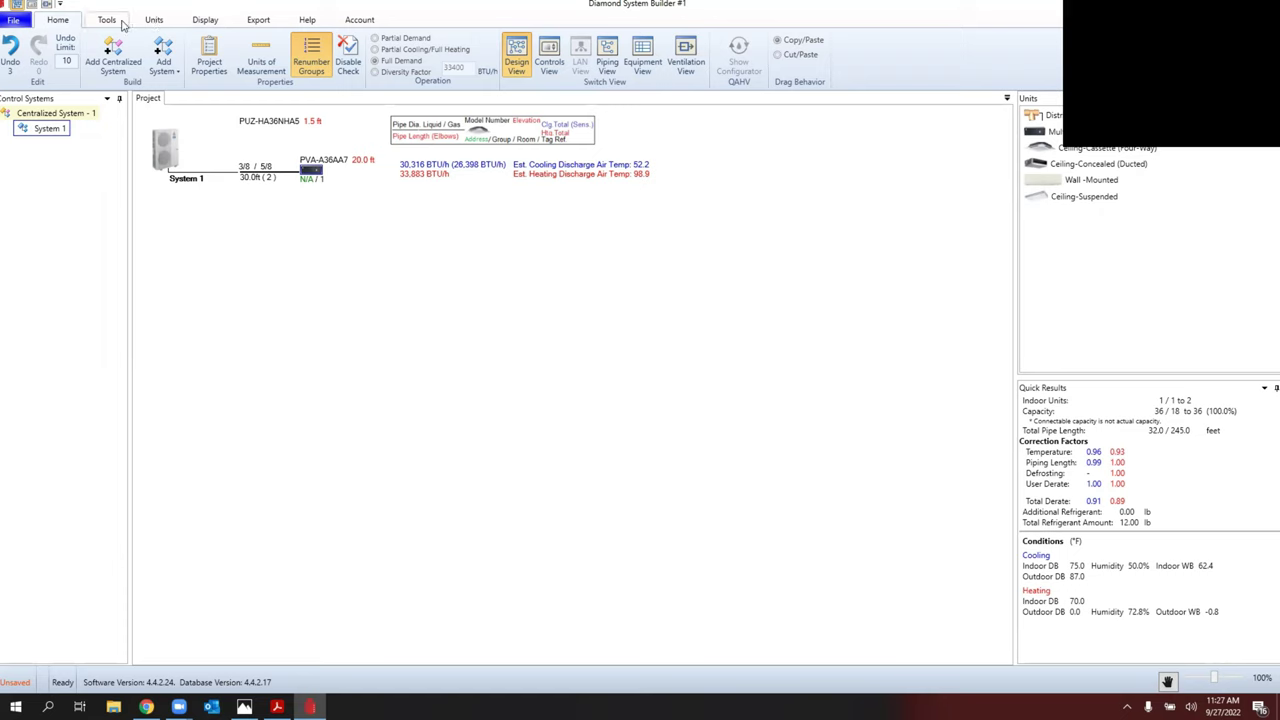
# Step: Hide the cooling and heating discharge air temperatures on the diagram
pyautogui.click(212, 20)
pyautogui.click(5, 69)
pyautogui.click(132, 41)
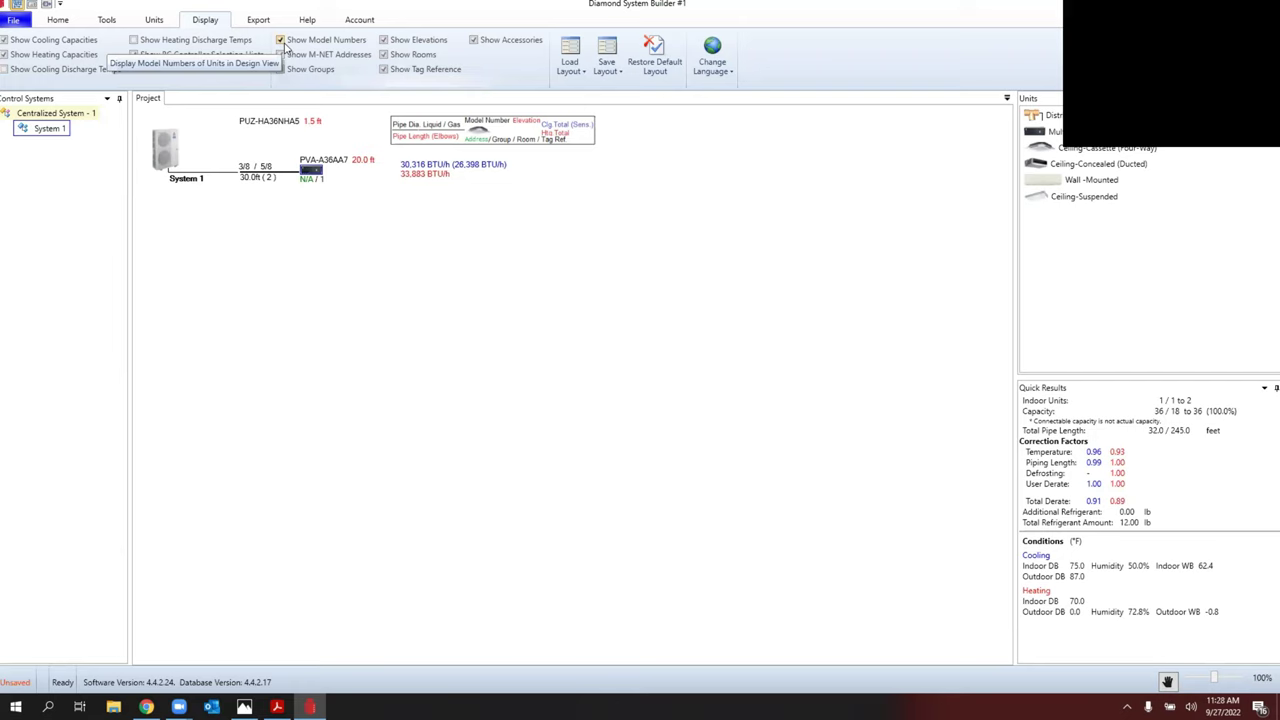
# Step: Review the Export options, then bring up the DSB Drive projects list
pyautogui.click(258, 20)
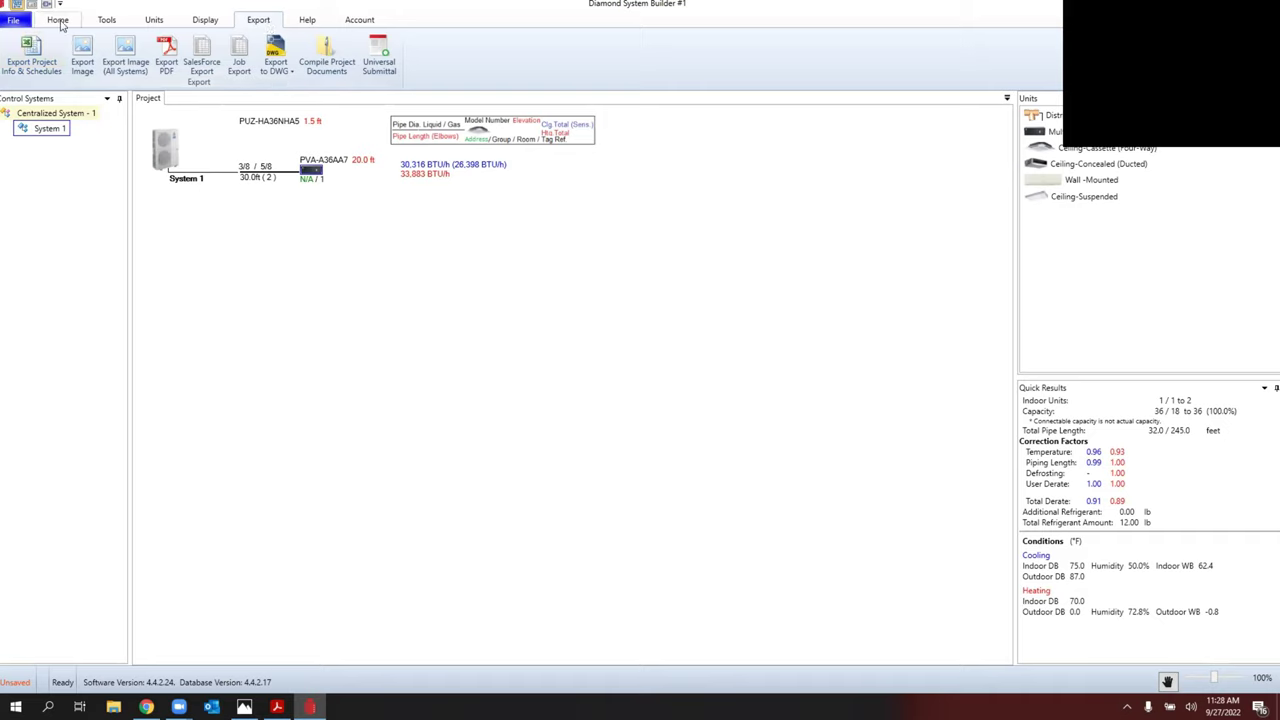
pyautogui.click(59, 21)
pyautogui.click(14, 21)
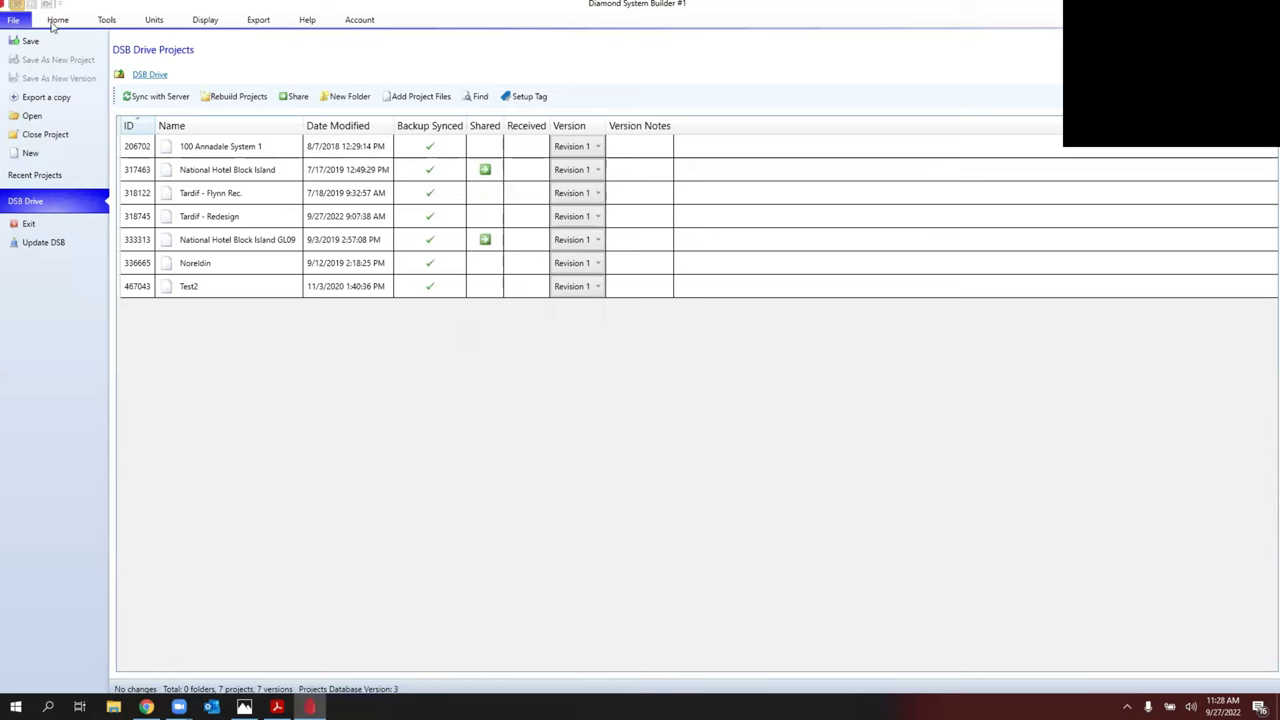
# Step: Start a new Design-Build project without saving, using Worcester, MA design conditions
pyautogui.click(47, 157)
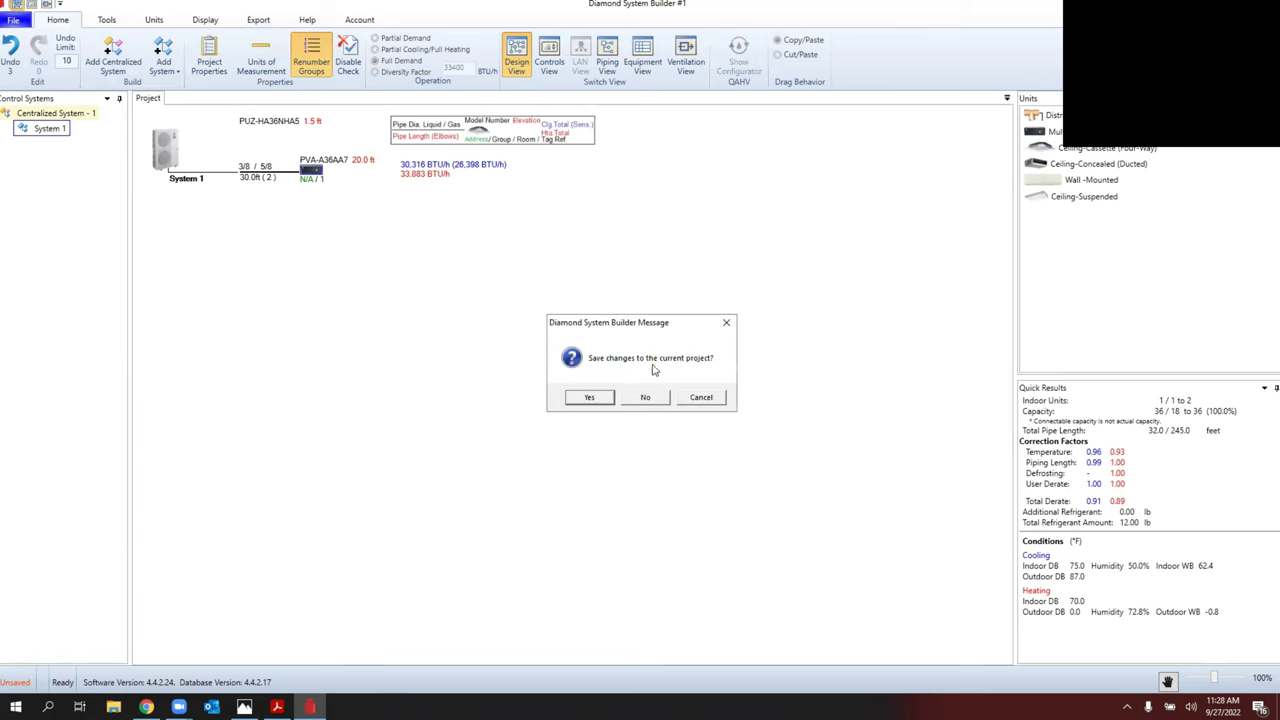
pyautogui.click(646, 399)
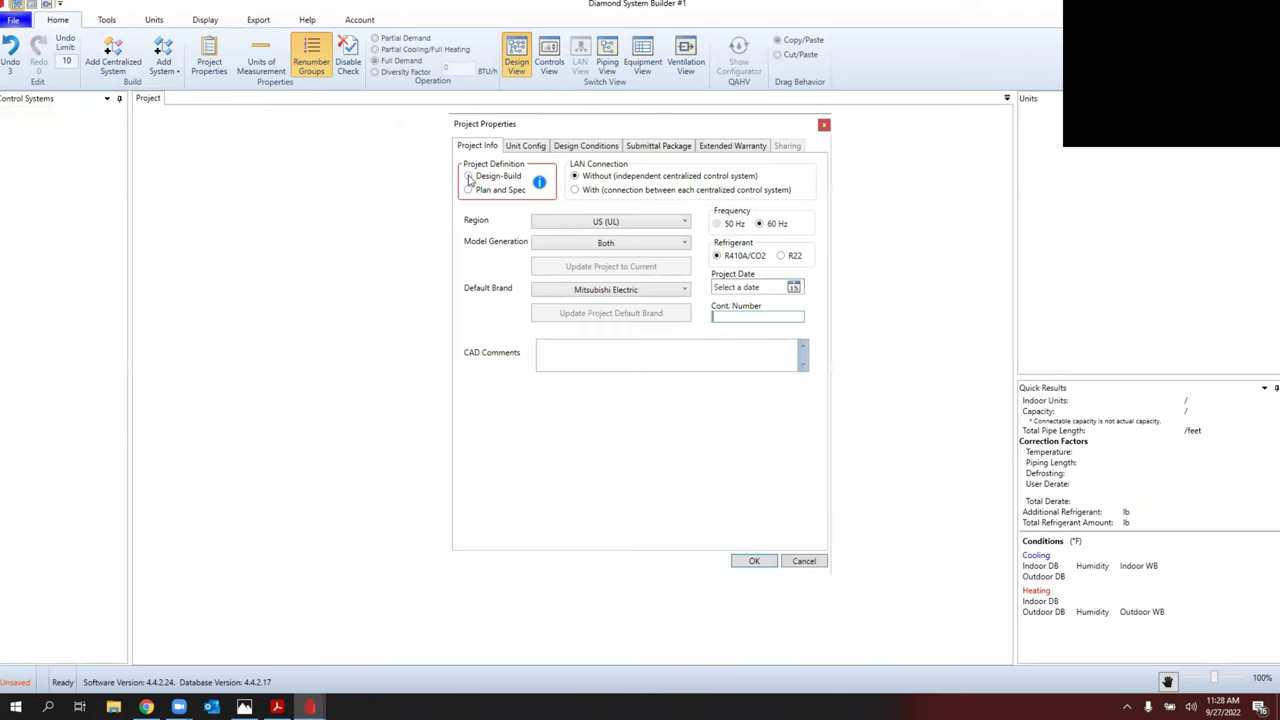
pyautogui.click(469, 177)
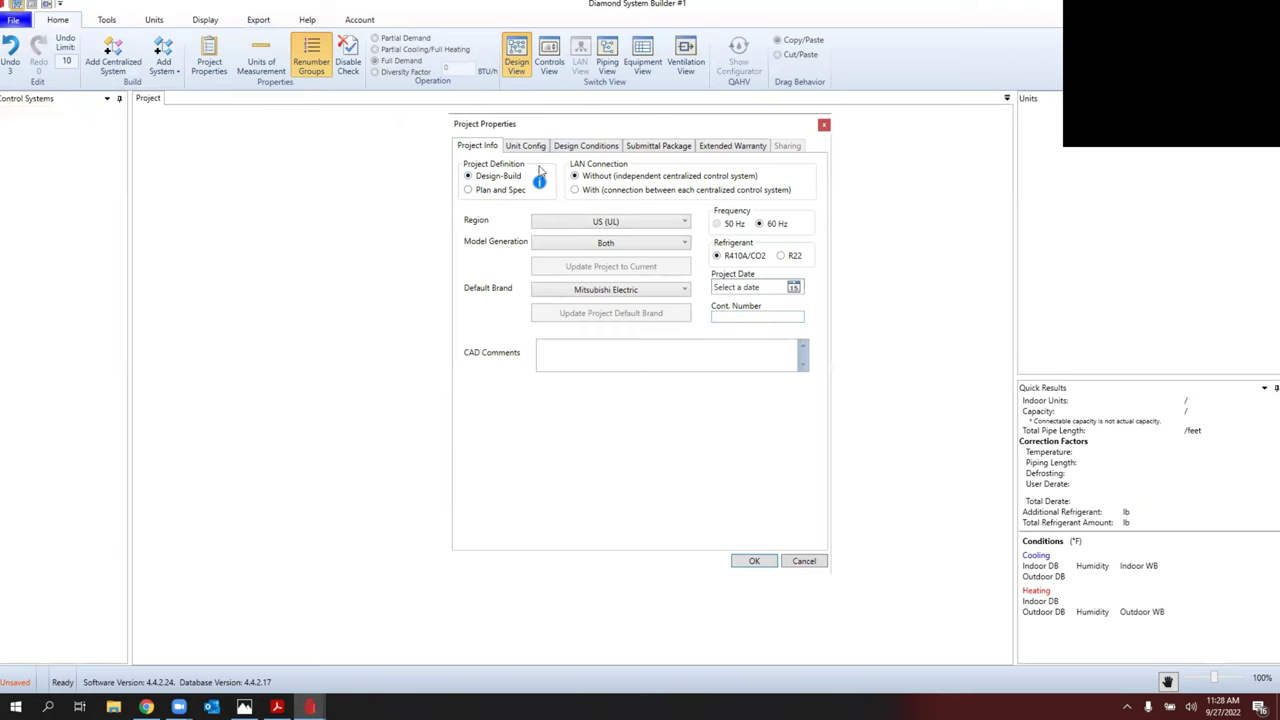
pyautogui.click(588, 147)
pyautogui.click(517, 178)
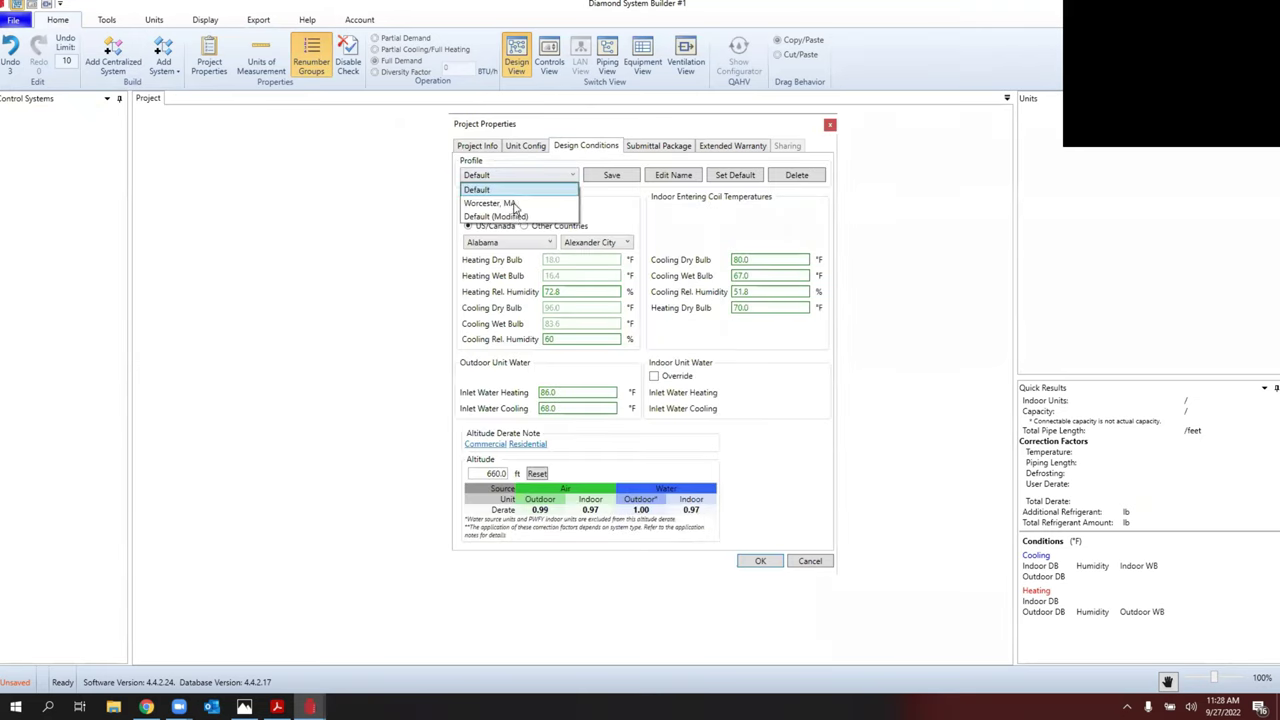
pyautogui.click(513, 204)
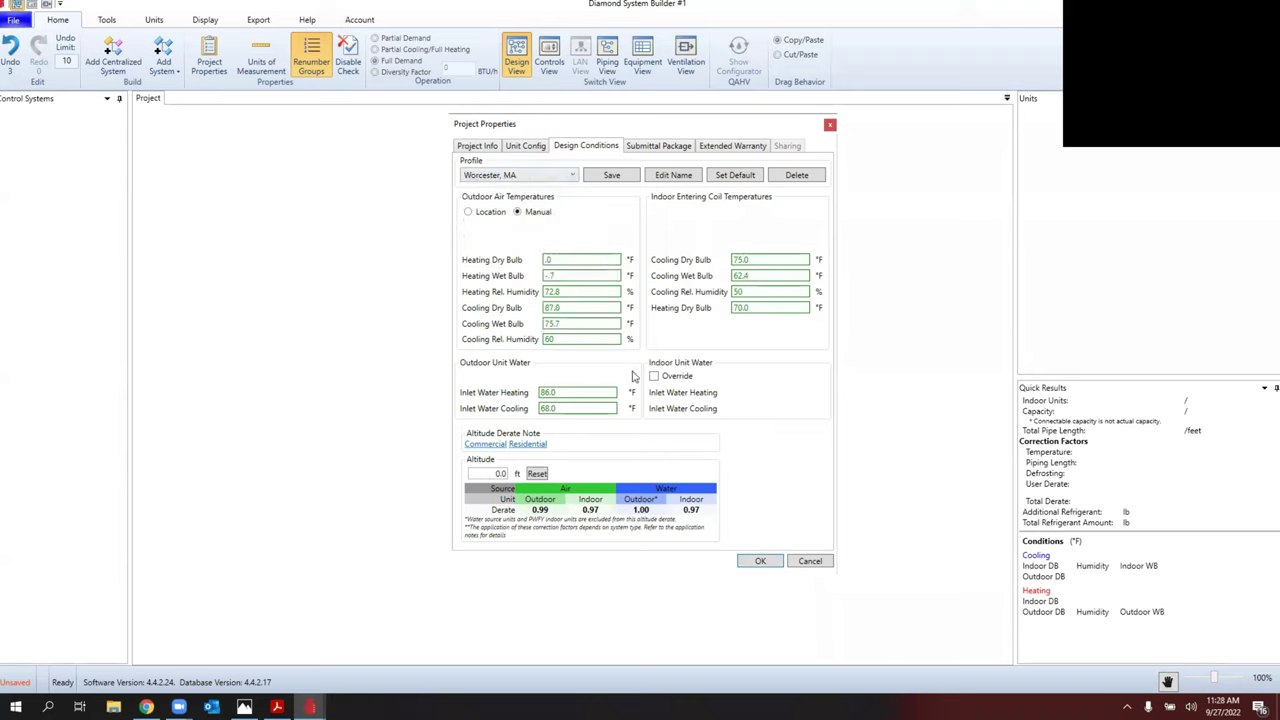
pyautogui.click(772, 566)
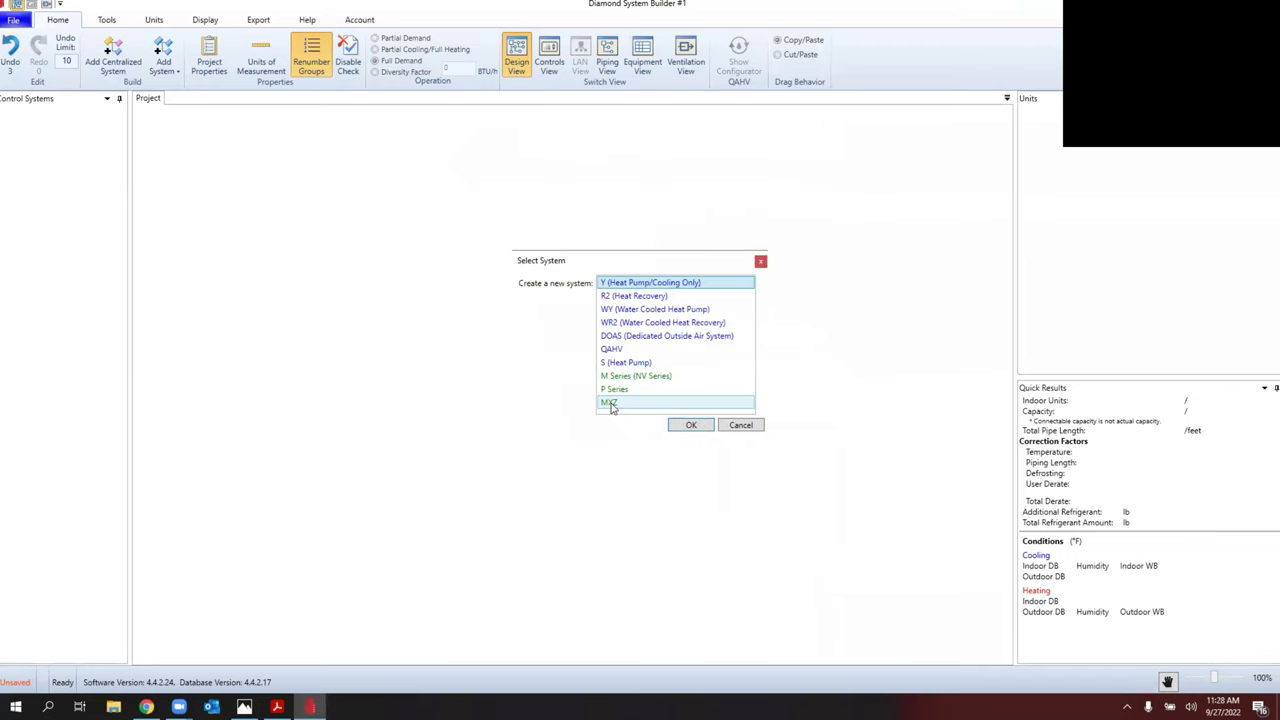
# Step: Add an MXZ system, browse its outdoor unit models, and open the Model Filter
pyautogui.click(611, 404)
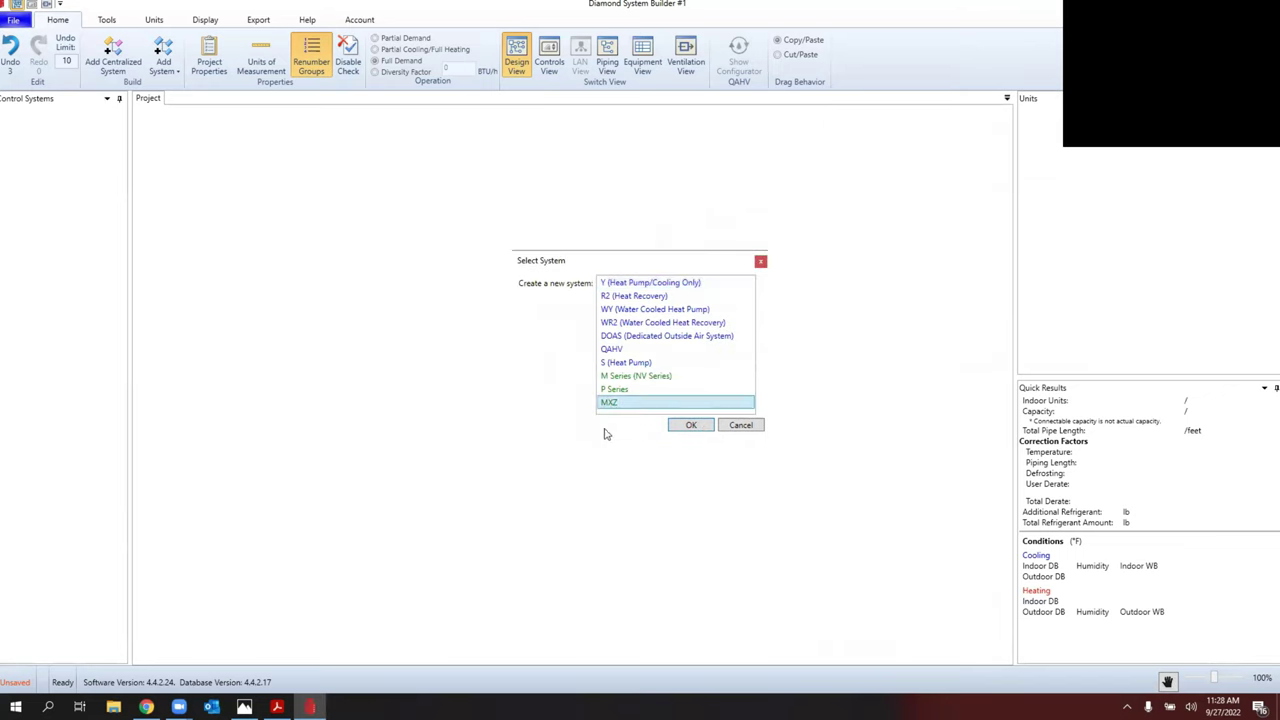
pyautogui.click(689, 425)
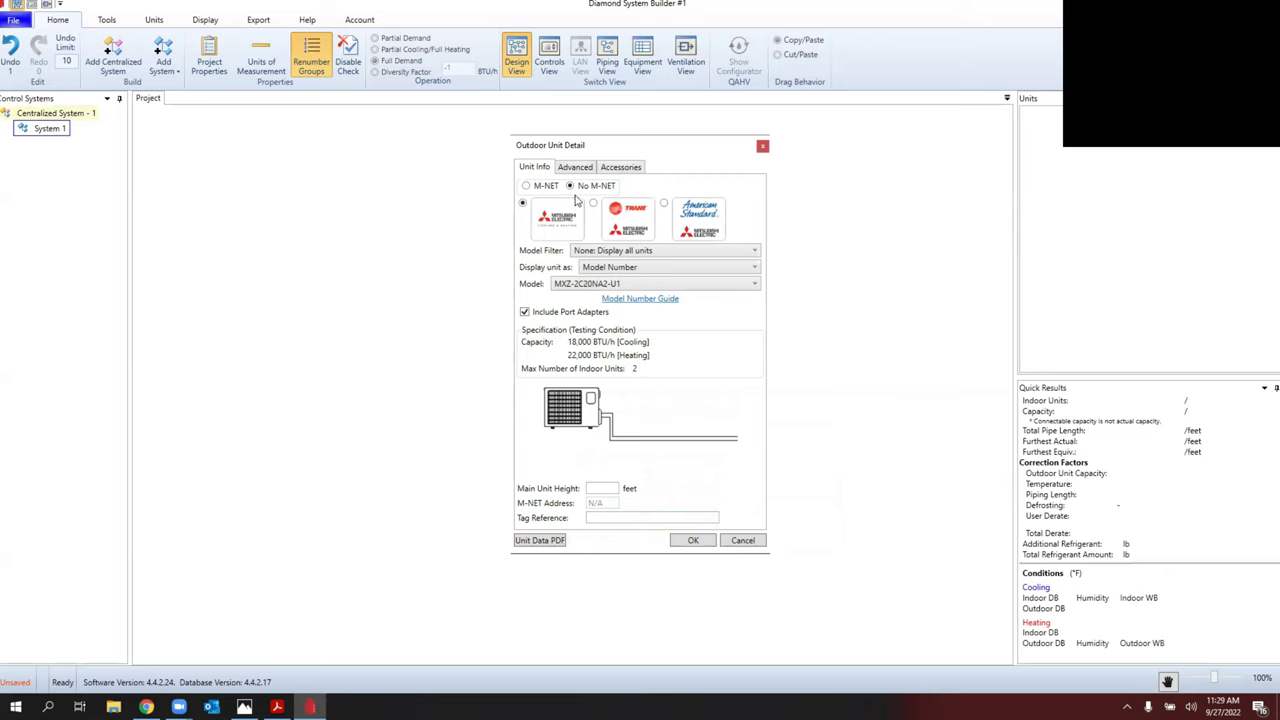
pyautogui.click(589, 285)
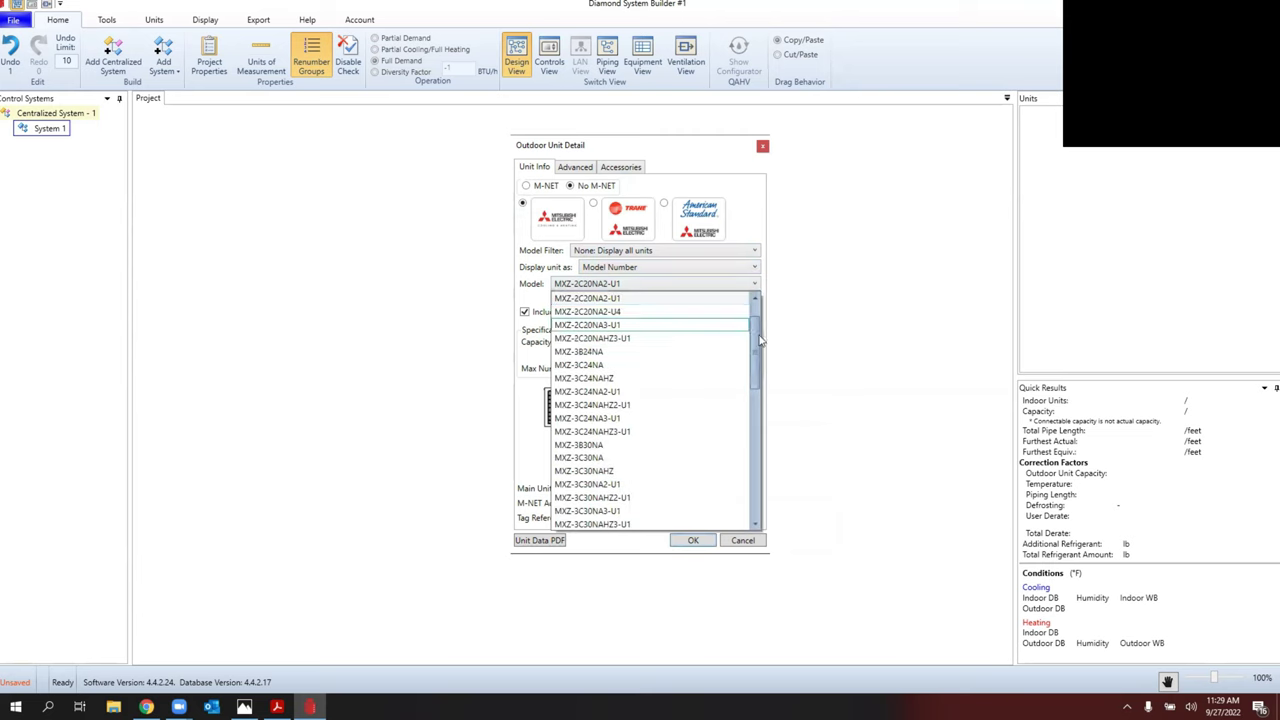
pyautogui.scroll(1, 758, 320)
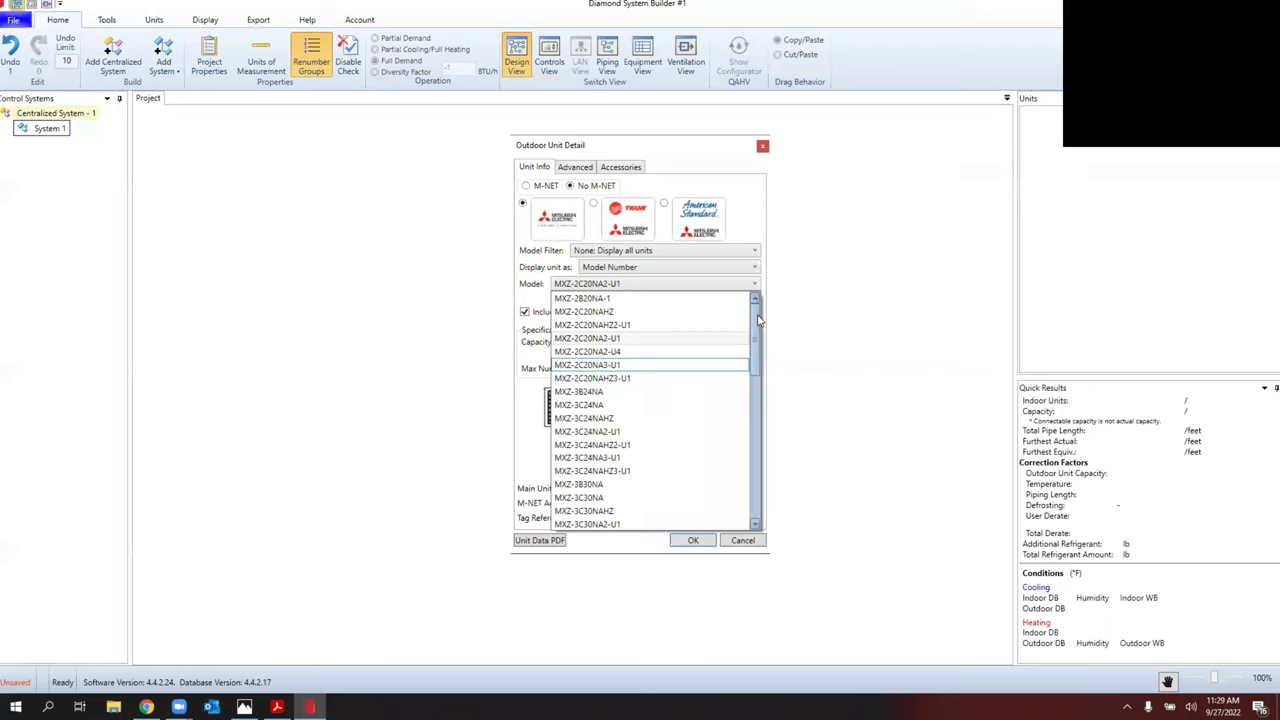
pyautogui.click(583, 254)
pyautogui.click(600, 252)
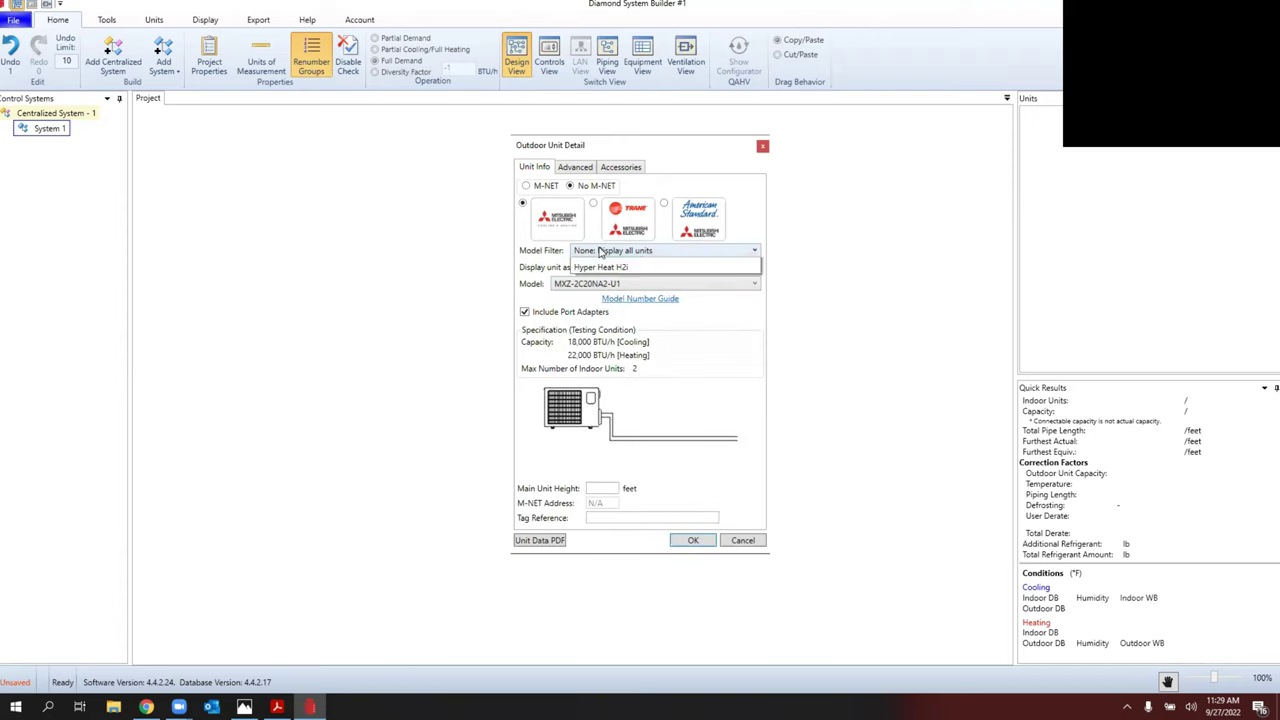
# Step: Filter outdoor units to Hyper Heat H2i by model number and pick MXZ-SM36NAMHZ-U1
pyautogui.click(616, 292)
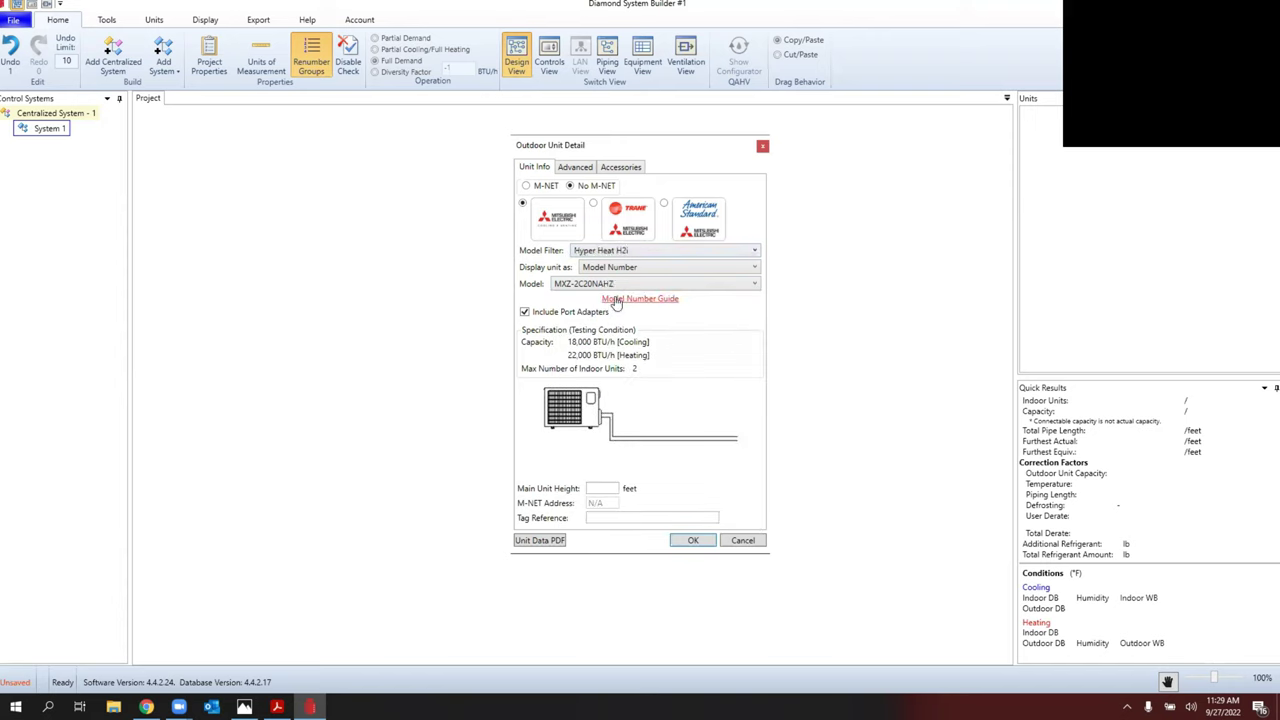
pyautogui.click(640, 268)
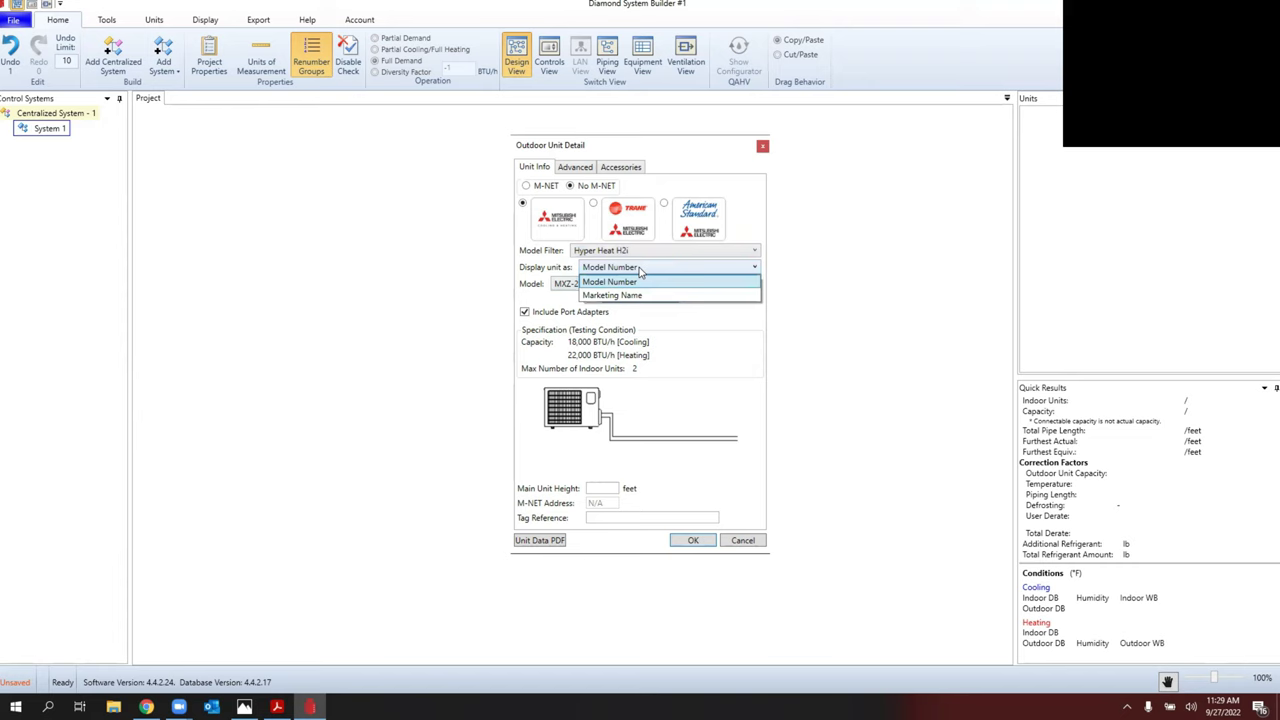
pyautogui.click(640, 270)
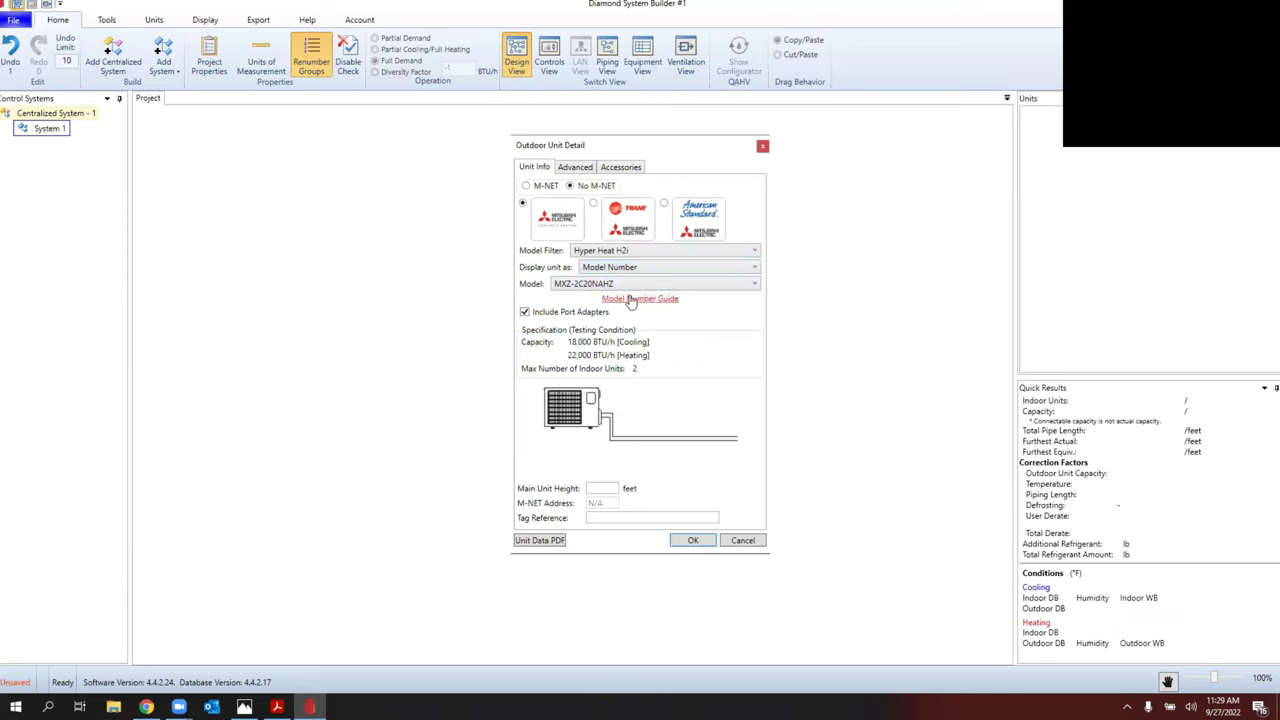
pyautogui.click(602, 285)
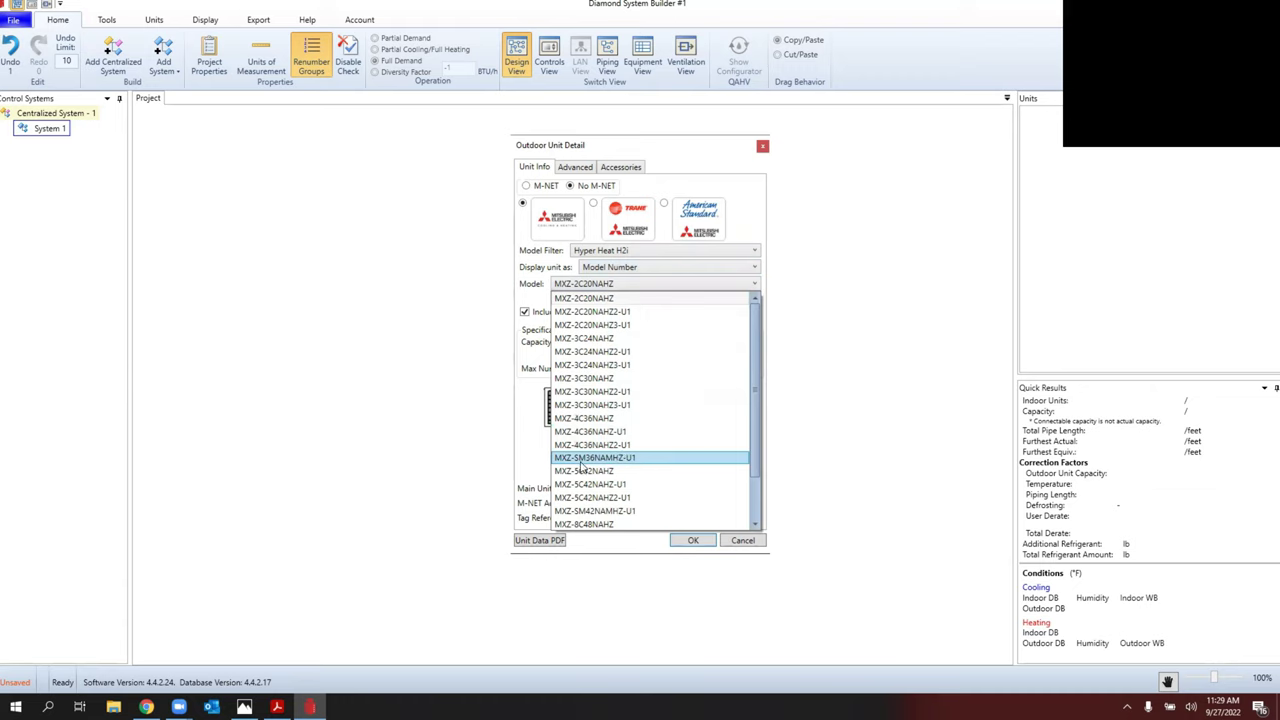
pyautogui.click(607, 460)
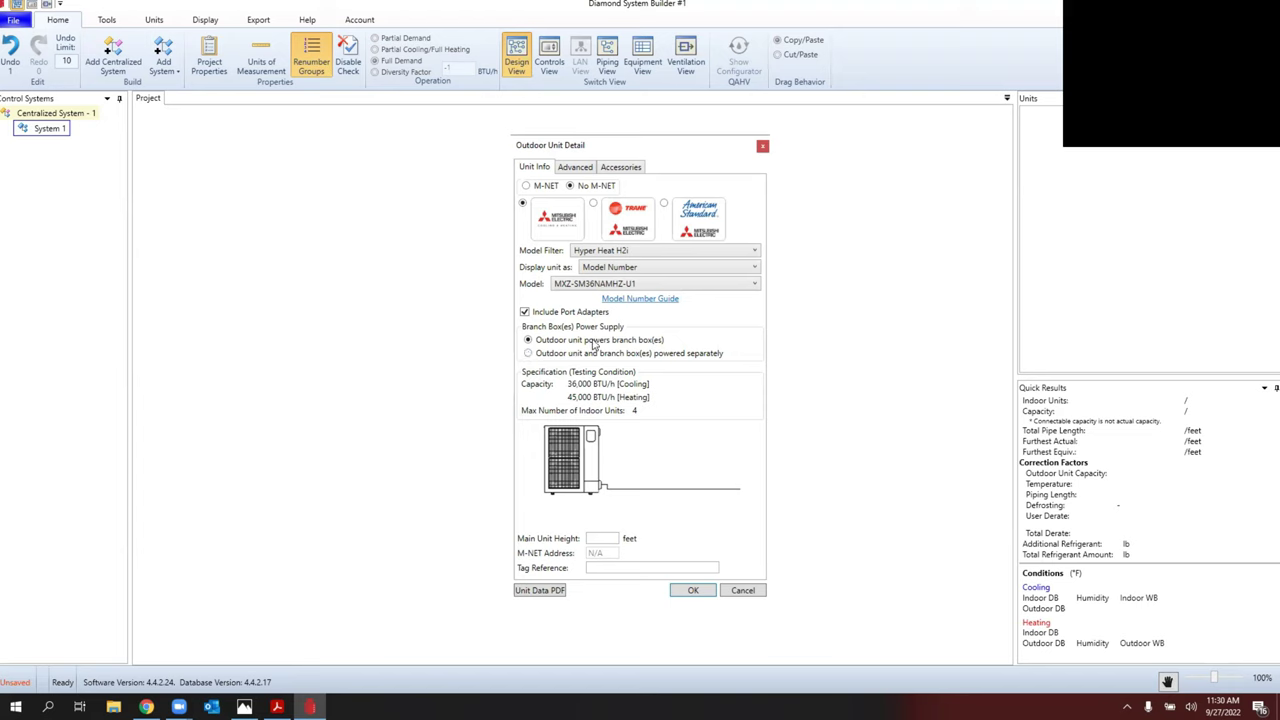
# Step: Set the main unit height to 1.5 ft, confirm, and place a joint on the pipe
pyautogui.click(606, 538)
pyautogui.write('1.5')
pyautogui.click(708, 590)
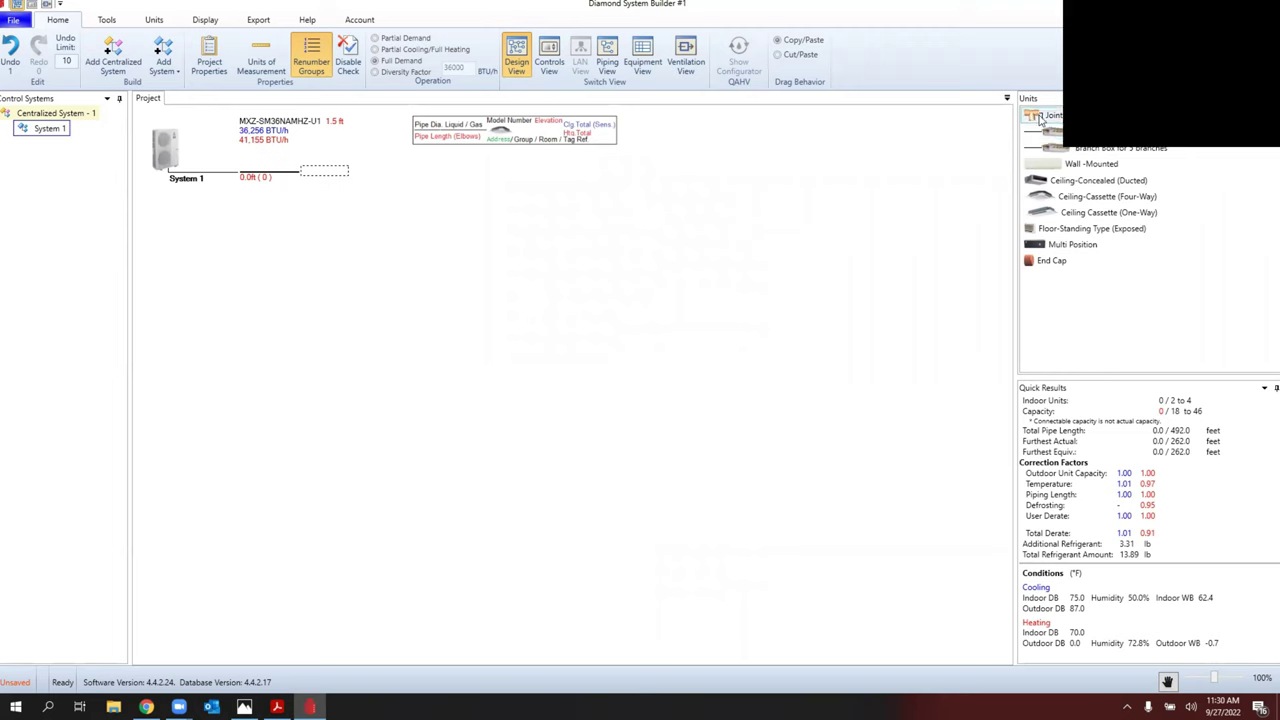
pyautogui.click(334, 172)
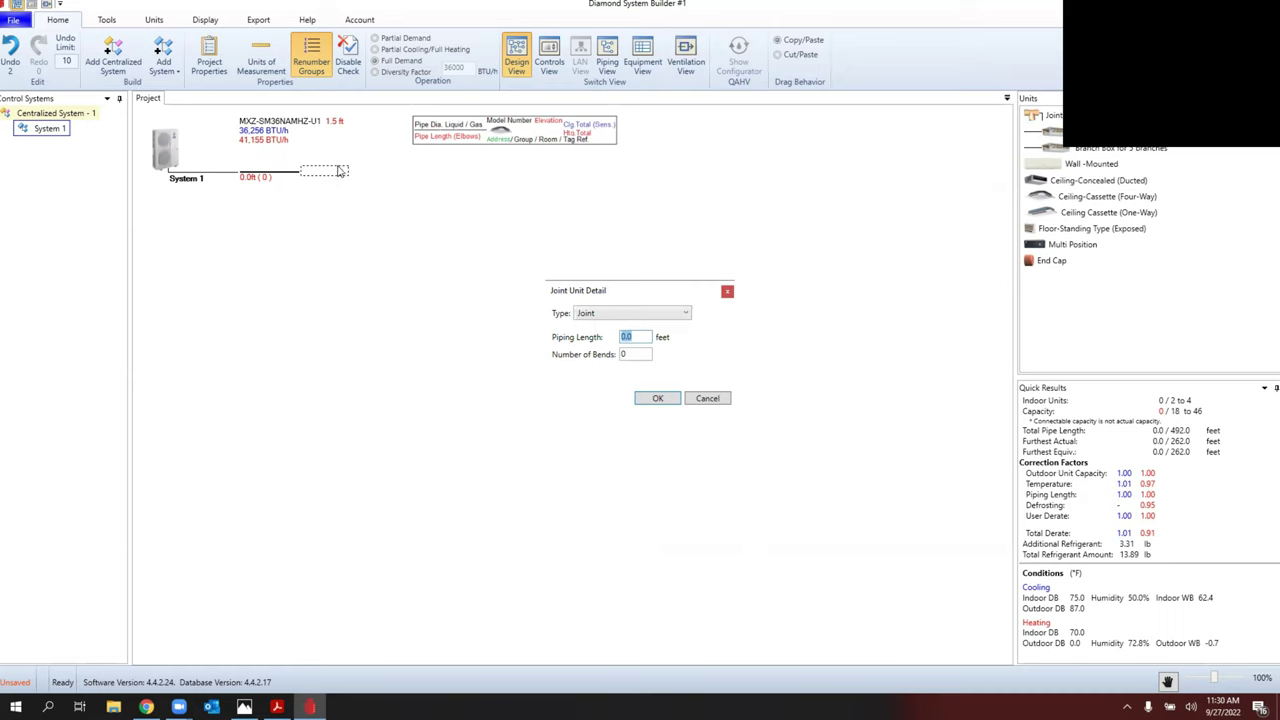
pyautogui.write('10')
pyautogui.press('Tab')
pyautogui.write('2')
pyautogui.click(657, 398)
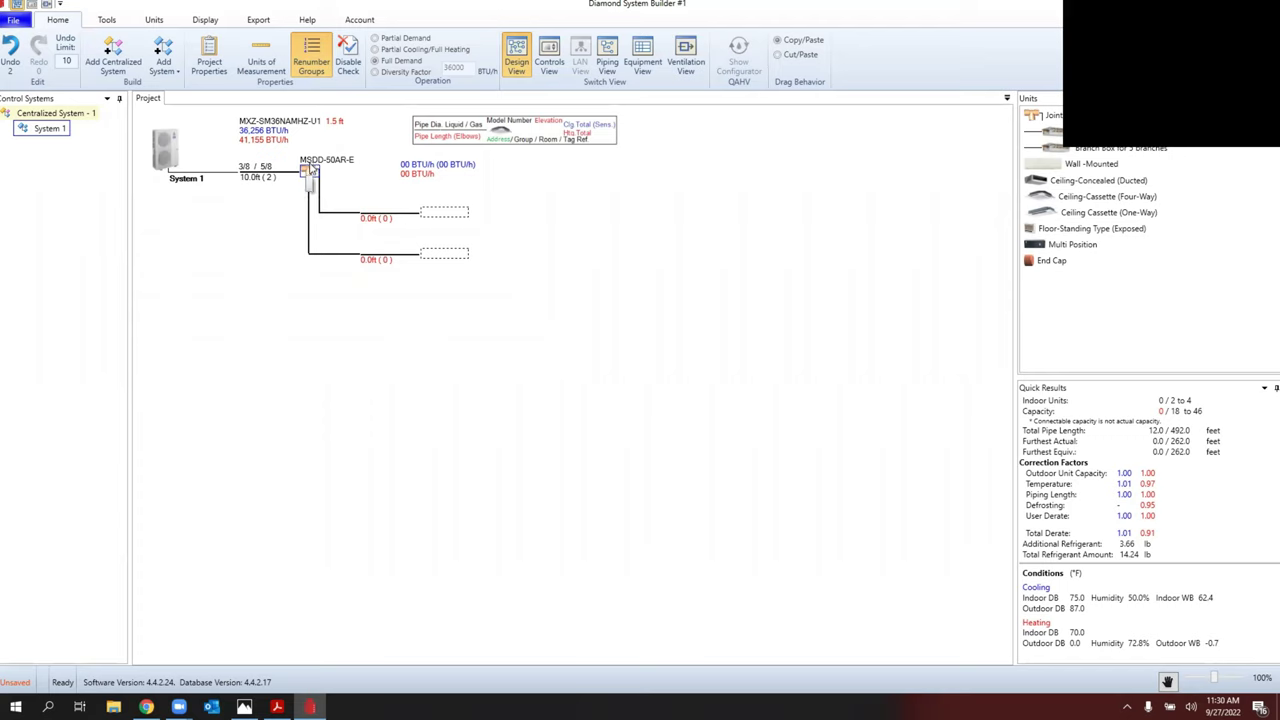
pyautogui.press('Delete')
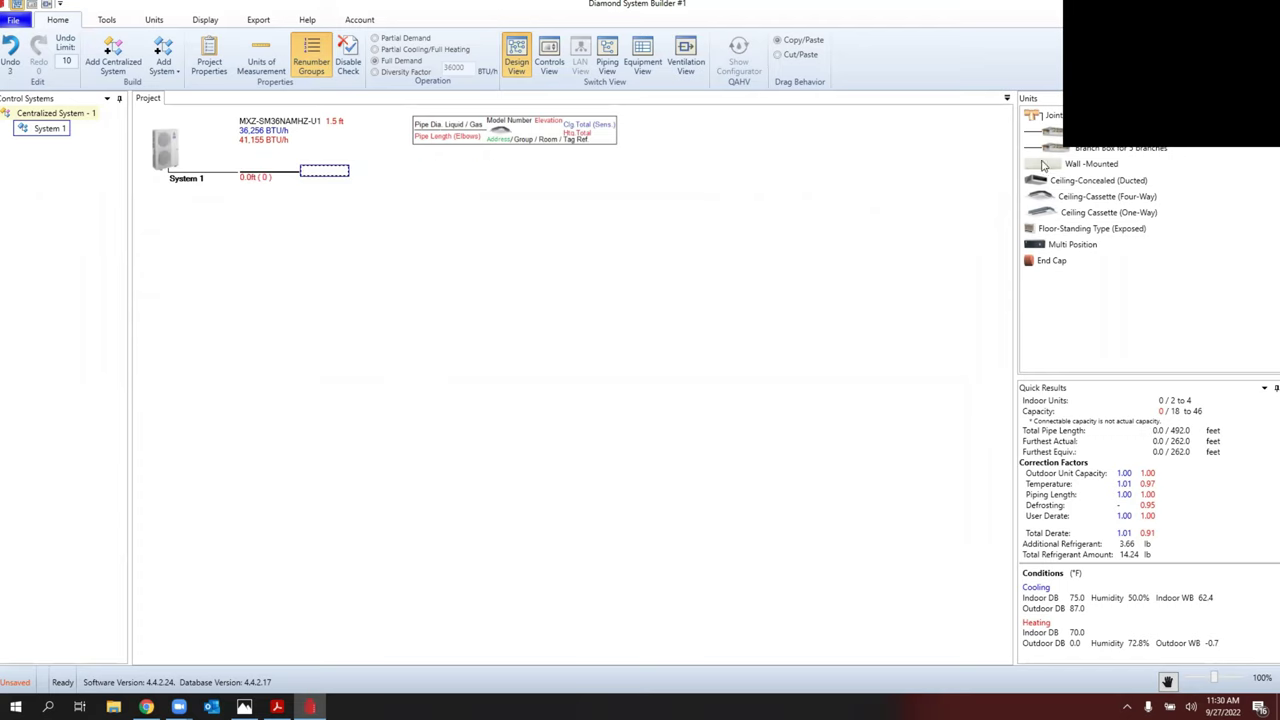
# Step: Add a PAC-MKA52BC branch box on 10 ft, 2-bend pipe at height 0, and cap the fifth branch
pyautogui.moveTo(1095, 150); pyautogui.dragTo(331, 175)
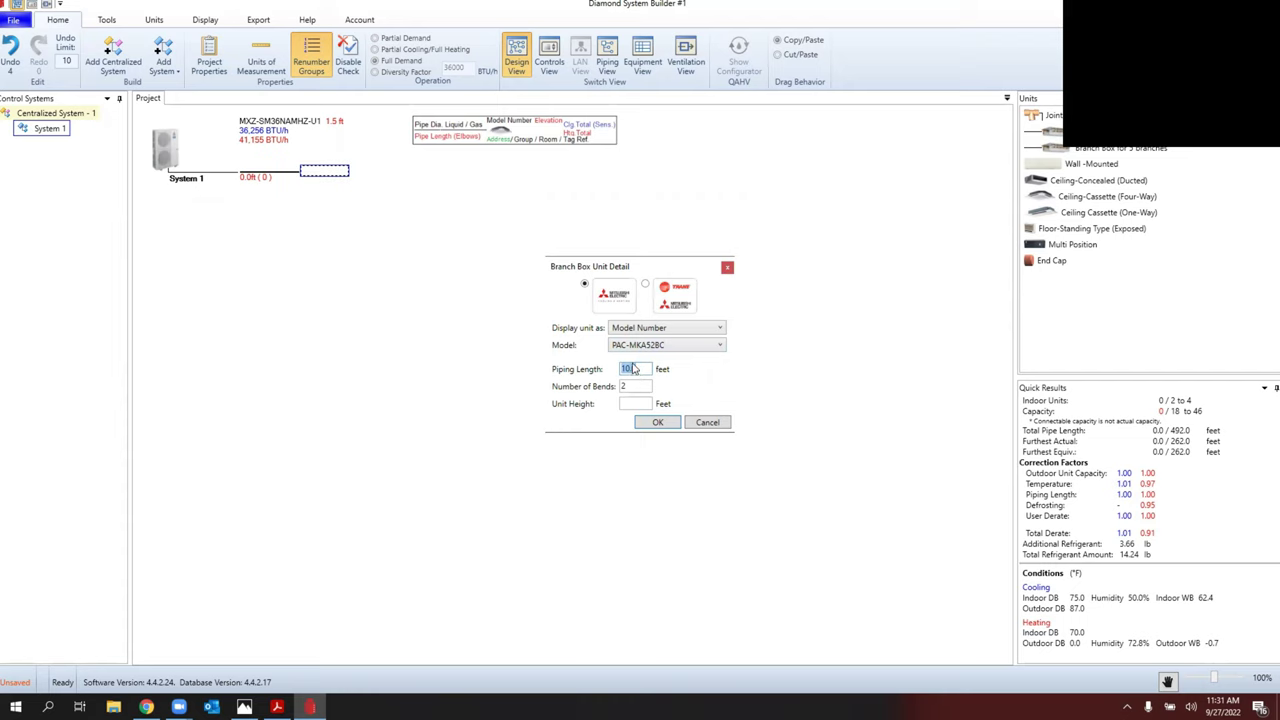
pyautogui.click(630, 402)
pyautogui.write('0')
pyautogui.click(659, 423)
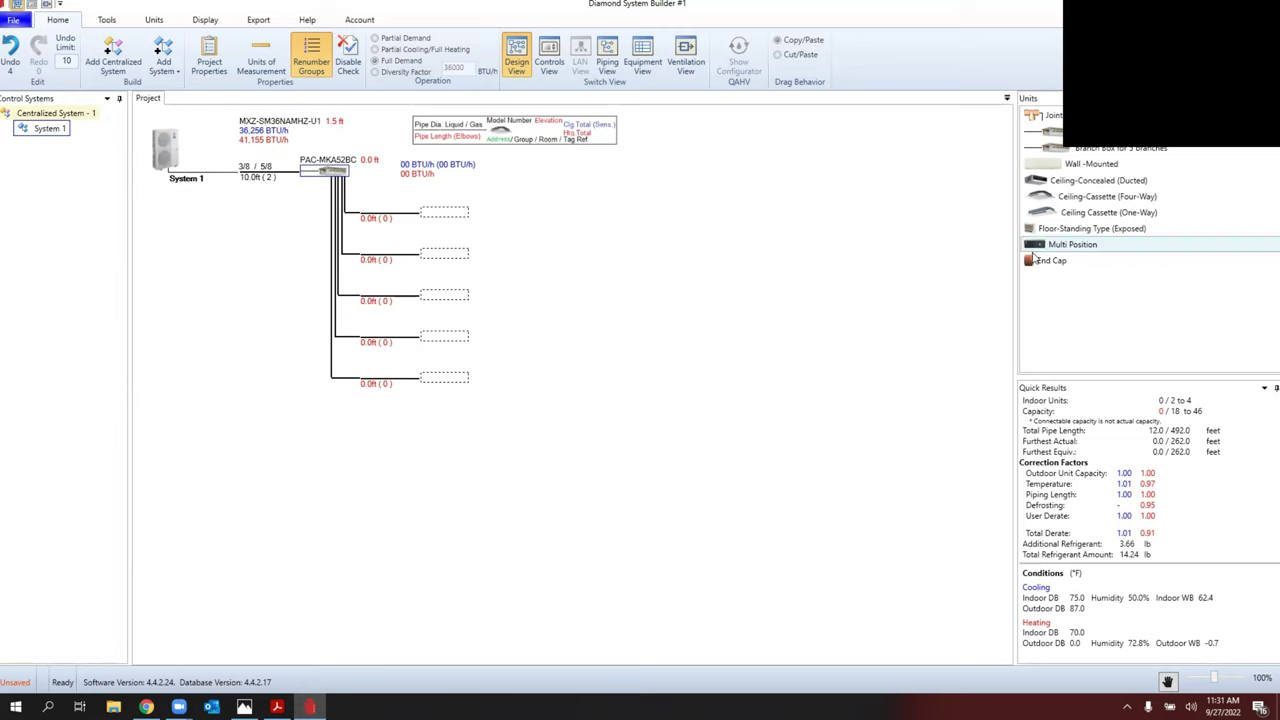
pyautogui.moveTo(1040, 260); pyautogui.dragTo(448, 380)
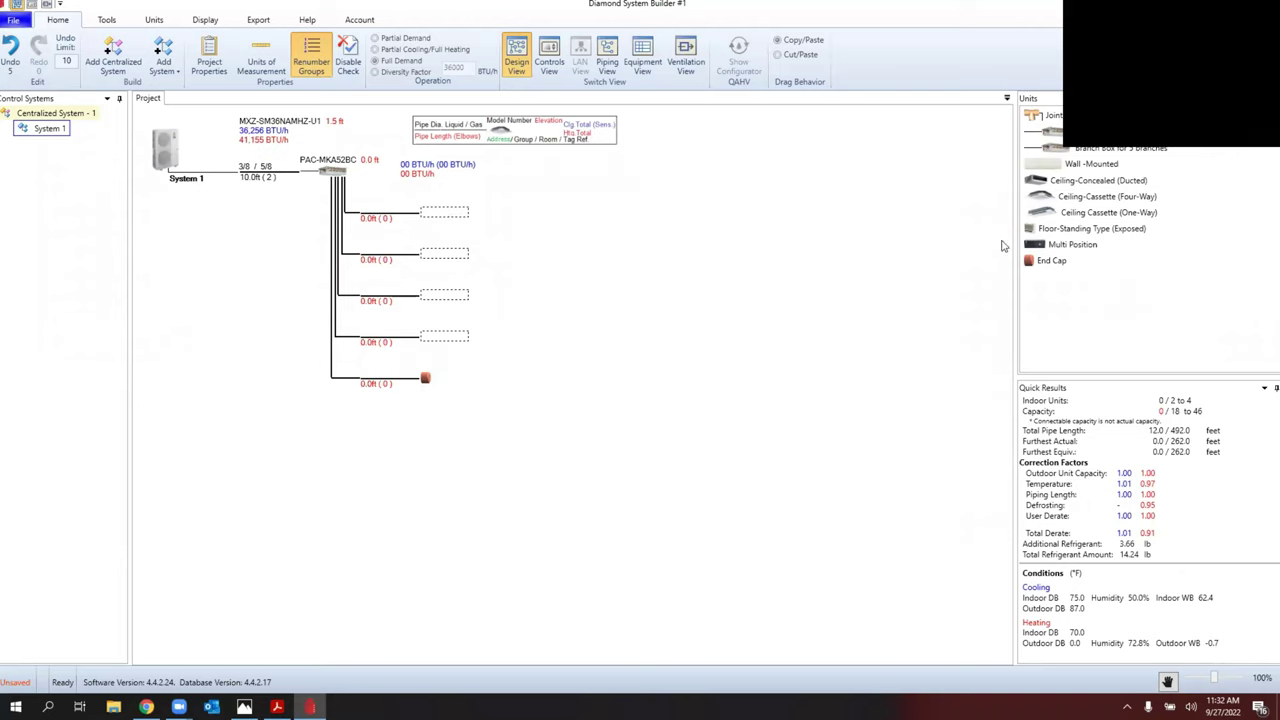
# Step: Drop a multi-position SVZ-KP12NA indoor unit onto the first branch
pyautogui.moveTo(1050, 245); pyautogui.dragTo(421, 214)
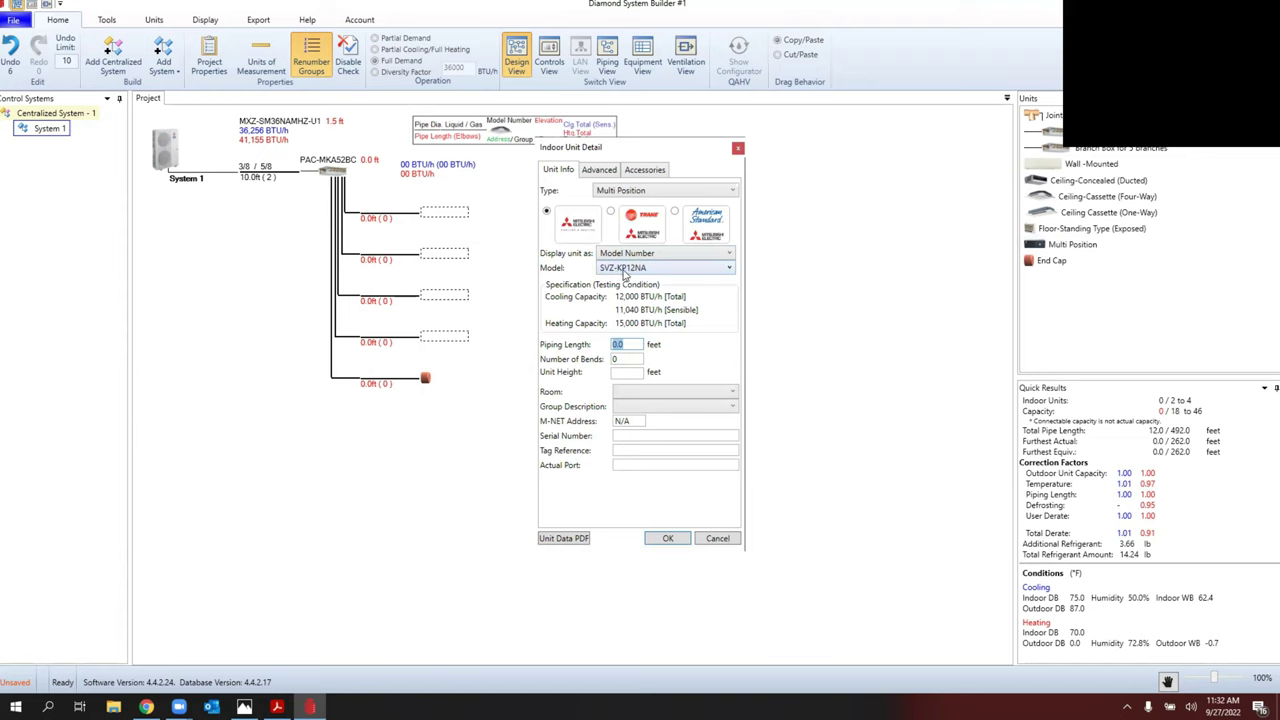
# Step: Keep model SVZ-KP12NA and set 30 ft piping, 2 bends, and 20 ft unit height
pyautogui.click(625, 270)
pyautogui.press('Escape')
pyautogui.click(620, 345)
pyautogui.write('20')
pyautogui.press('Tab')
pyautogui.write('2')
pyautogui.click(620, 344)
pyautogui.press('BackSpace')
pyautogui.write('3020')
# Step: Assign the unit to a new room named Second AHU and confirm its settings
pyautogui.click(656, 394)
pyautogui.click(655, 406)
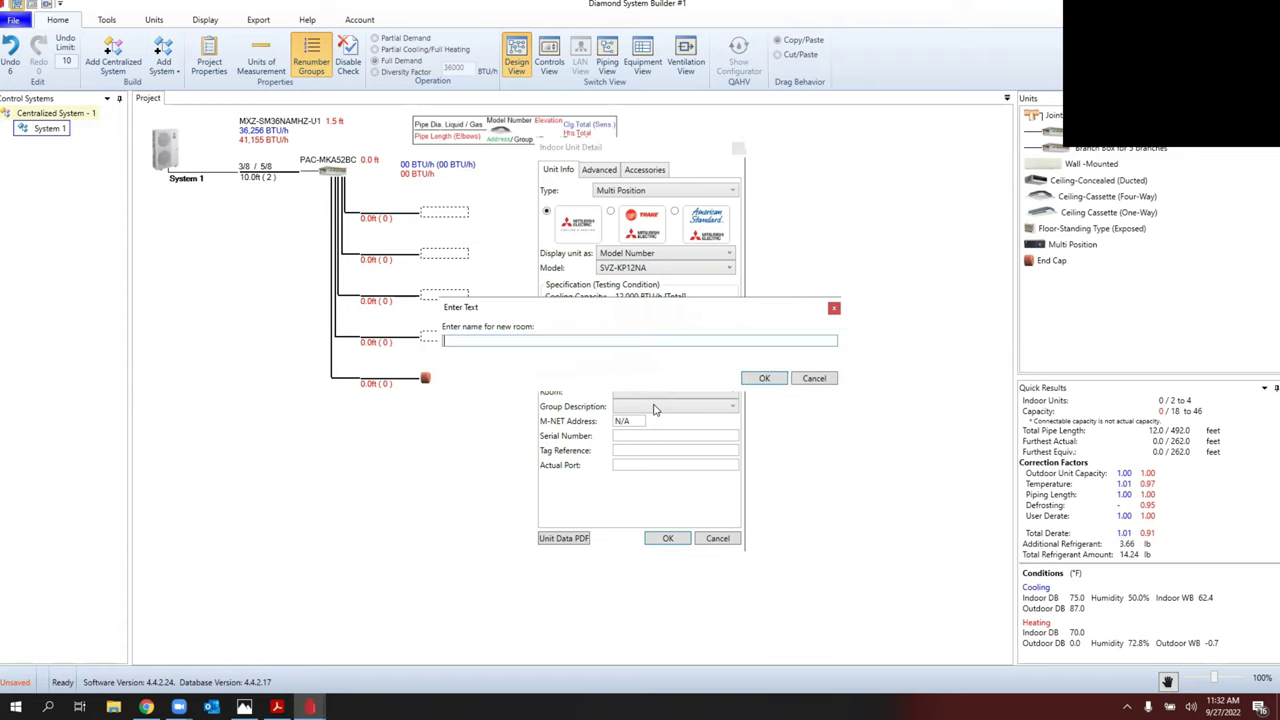
pyautogui.write('Second AHU')
pyautogui.click(768, 378)
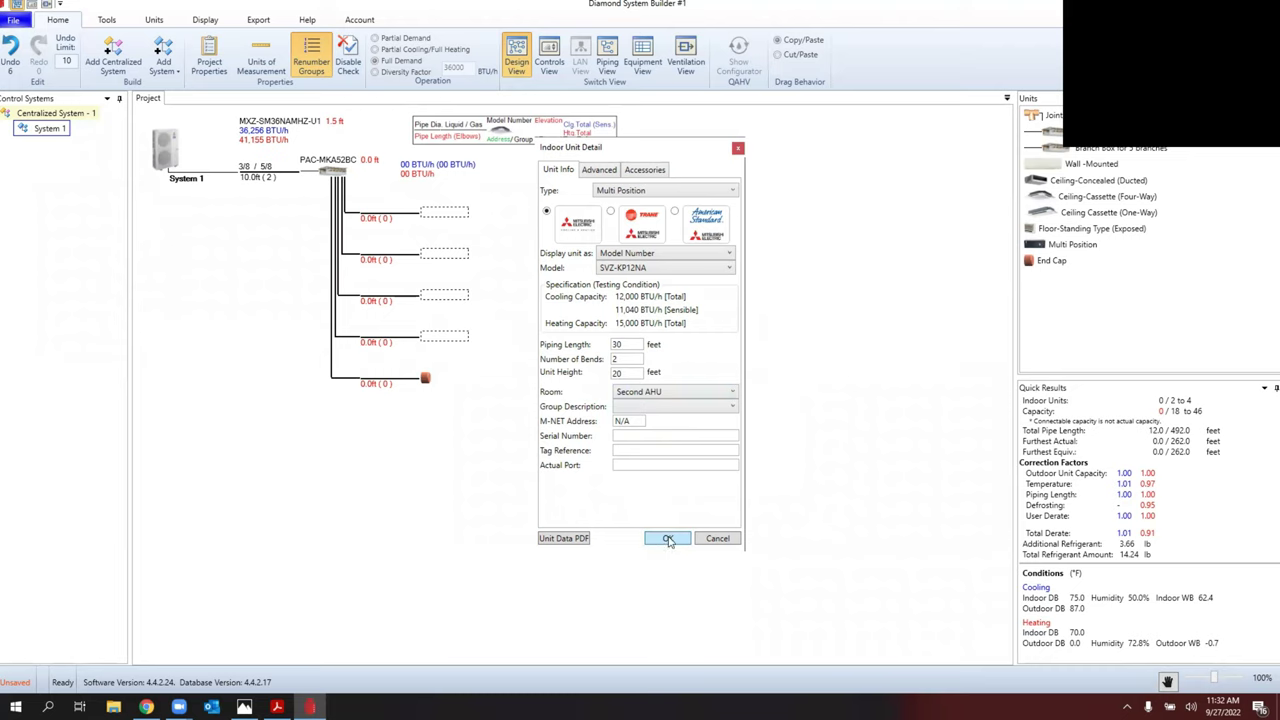
pyautogui.click(668, 540)
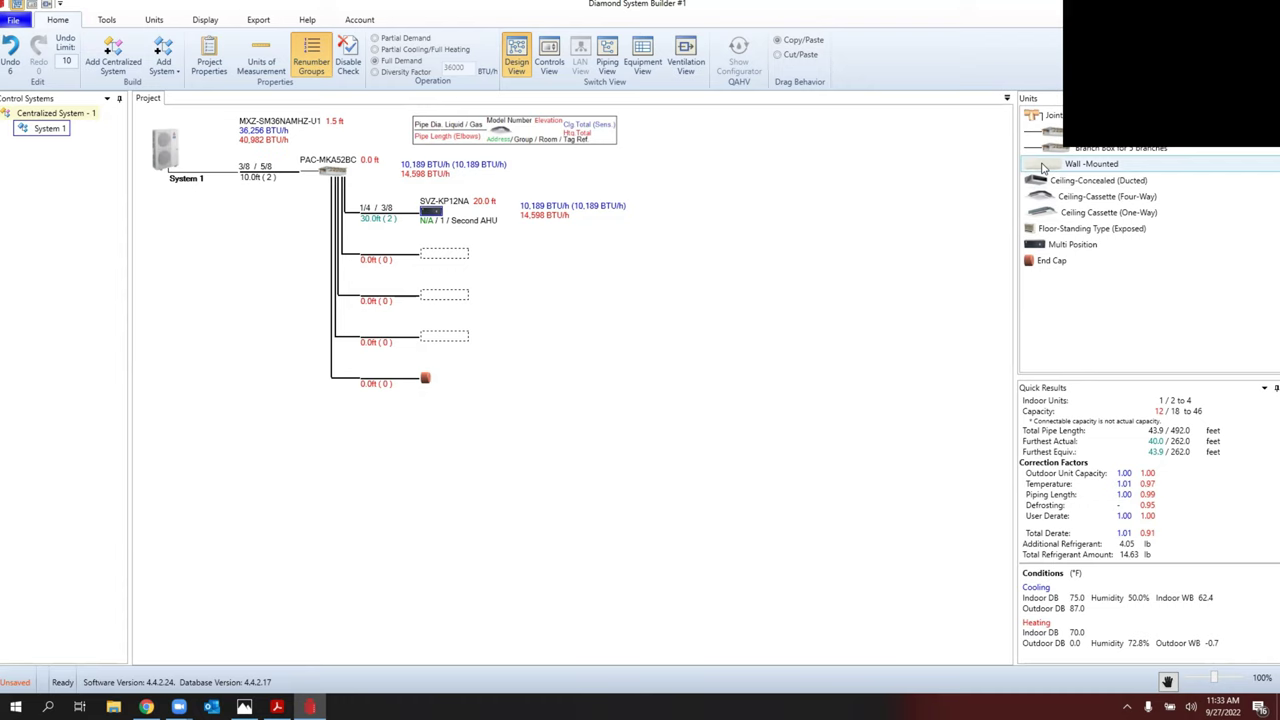
# Step: Drop a wall-mounted indoor unit onto the second branch
pyautogui.moveTo(1042, 167); pyautogui.dragTo(437, 257)
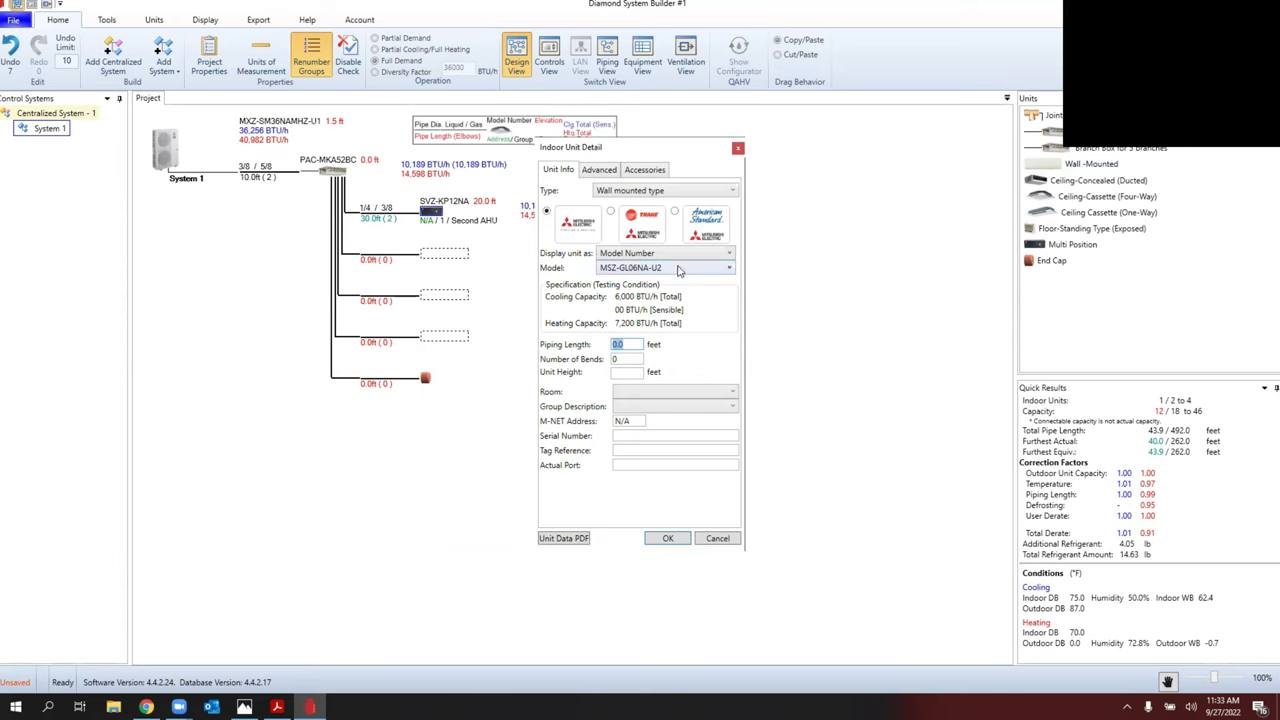
# Step: Choose the MSZ-FS09NA-U1 model with 20 ft piping and 3 bends
pyautogui.click(639, 272)
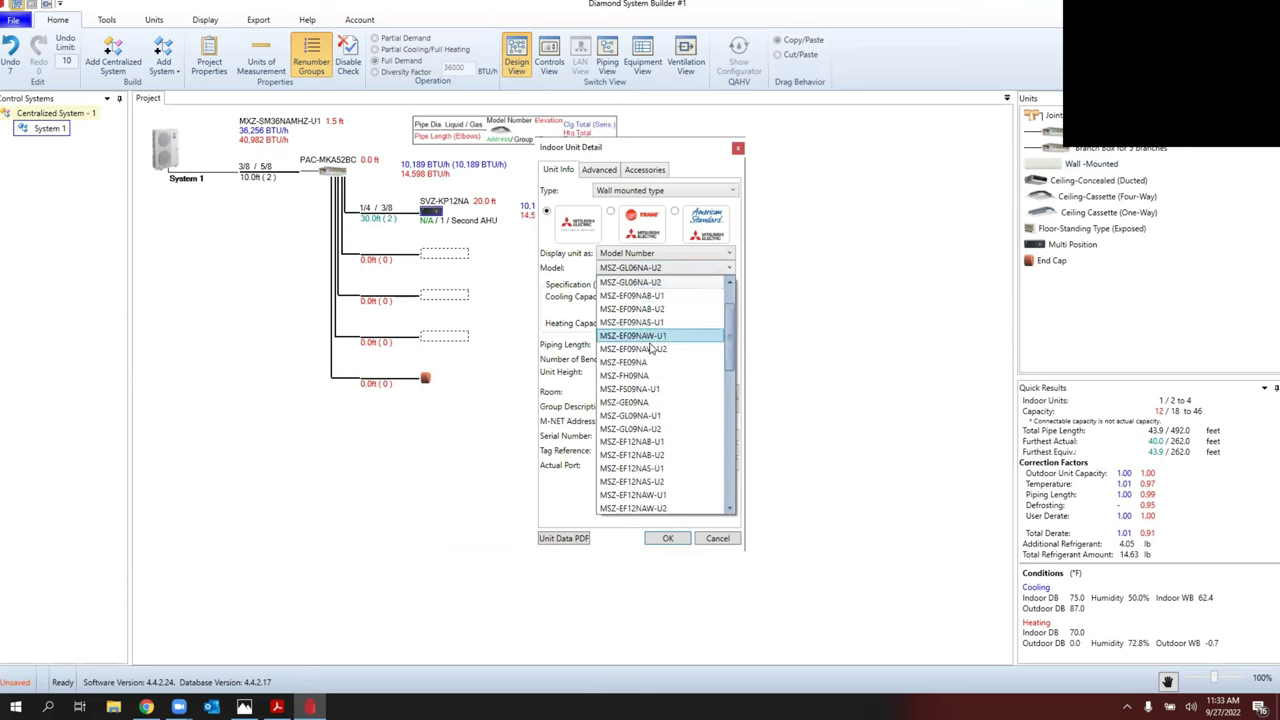
pyautogui.click(630, 390)
pyautogui.doubleClick(627, 344)
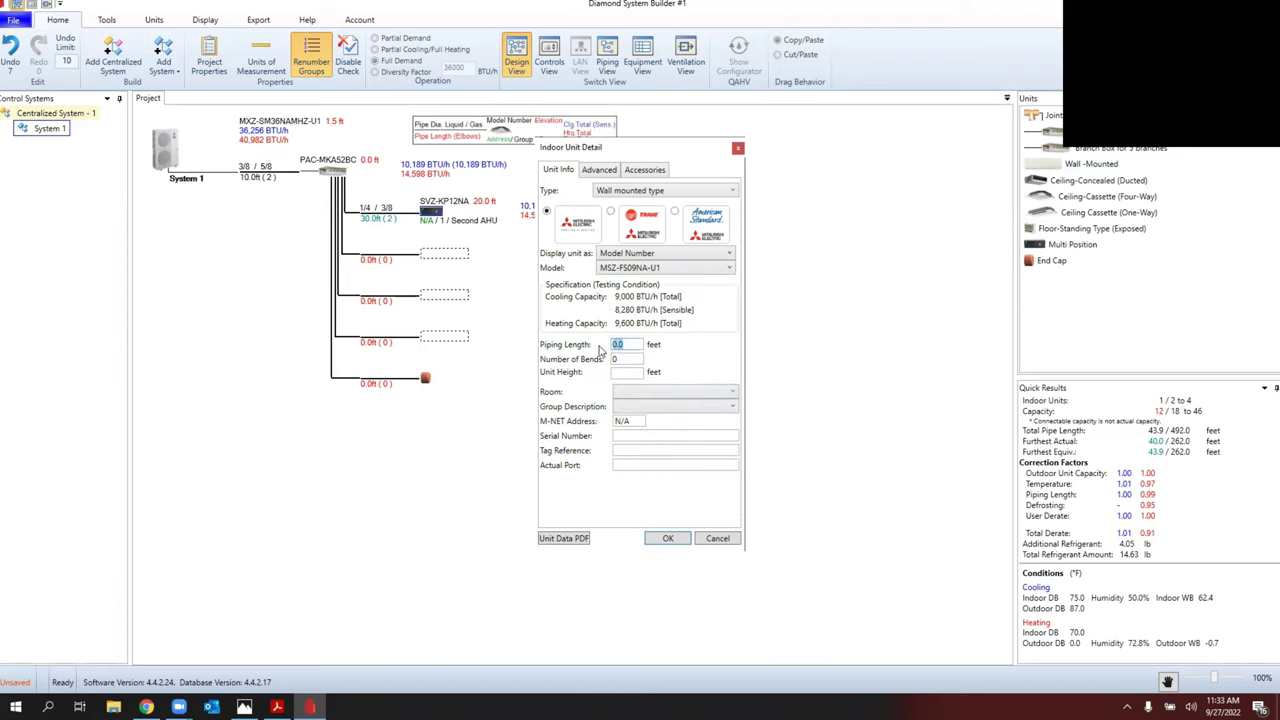
pyautogui.doubleClick(614, 359)
pyautogui.write('3')
# Step: Assign the unit to a new room named Family and confirm the wall-mounted unit
pyautogui.click(651, 396)
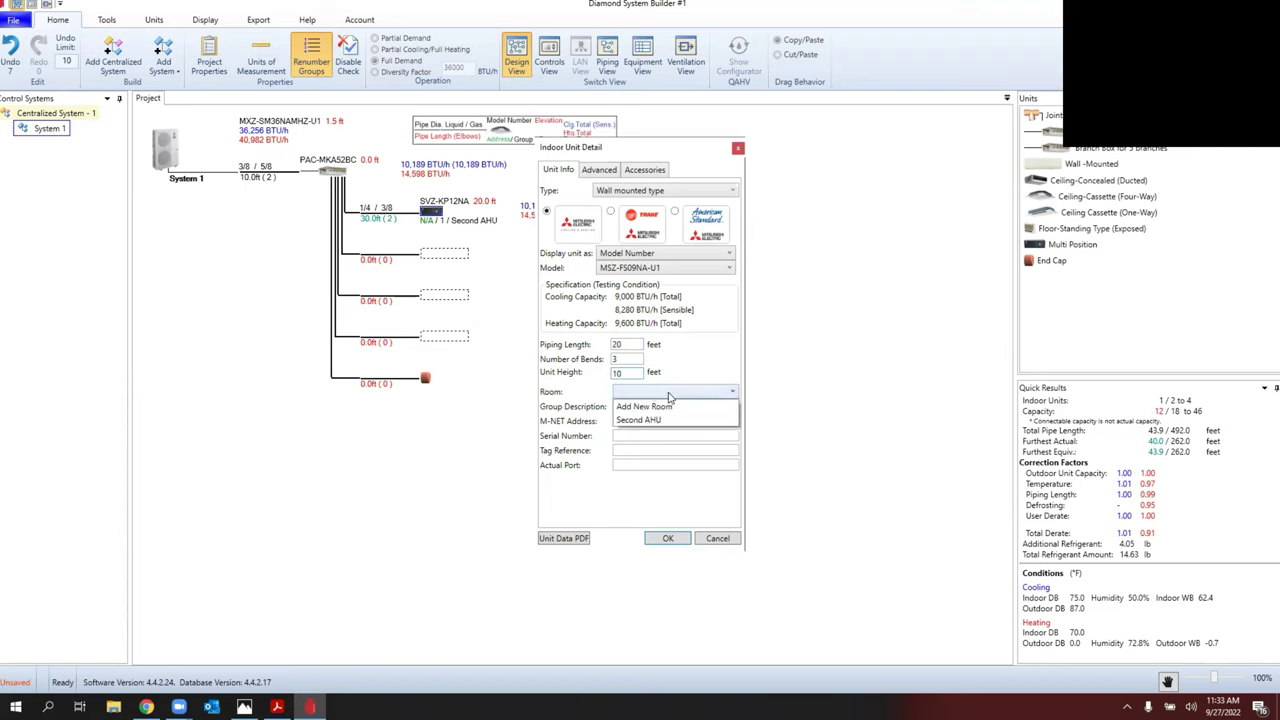
pyautogui.click(643, 407)
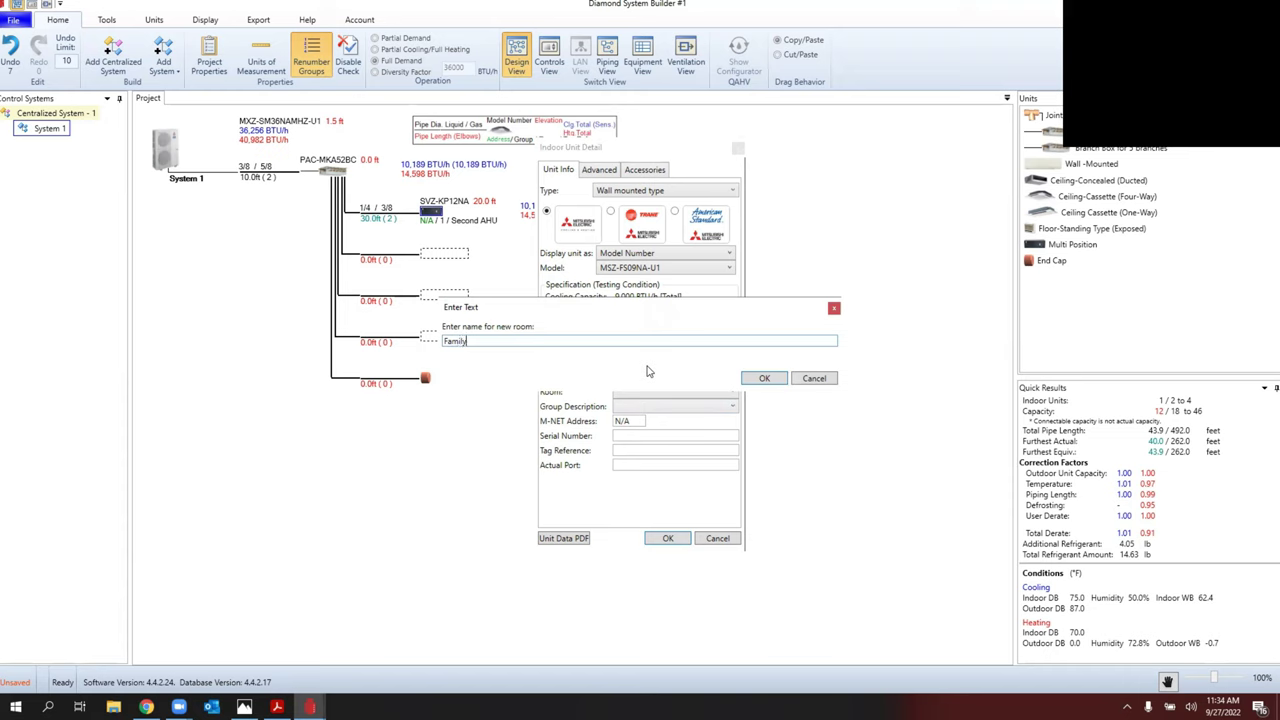
pyautogui.click(769, 378)
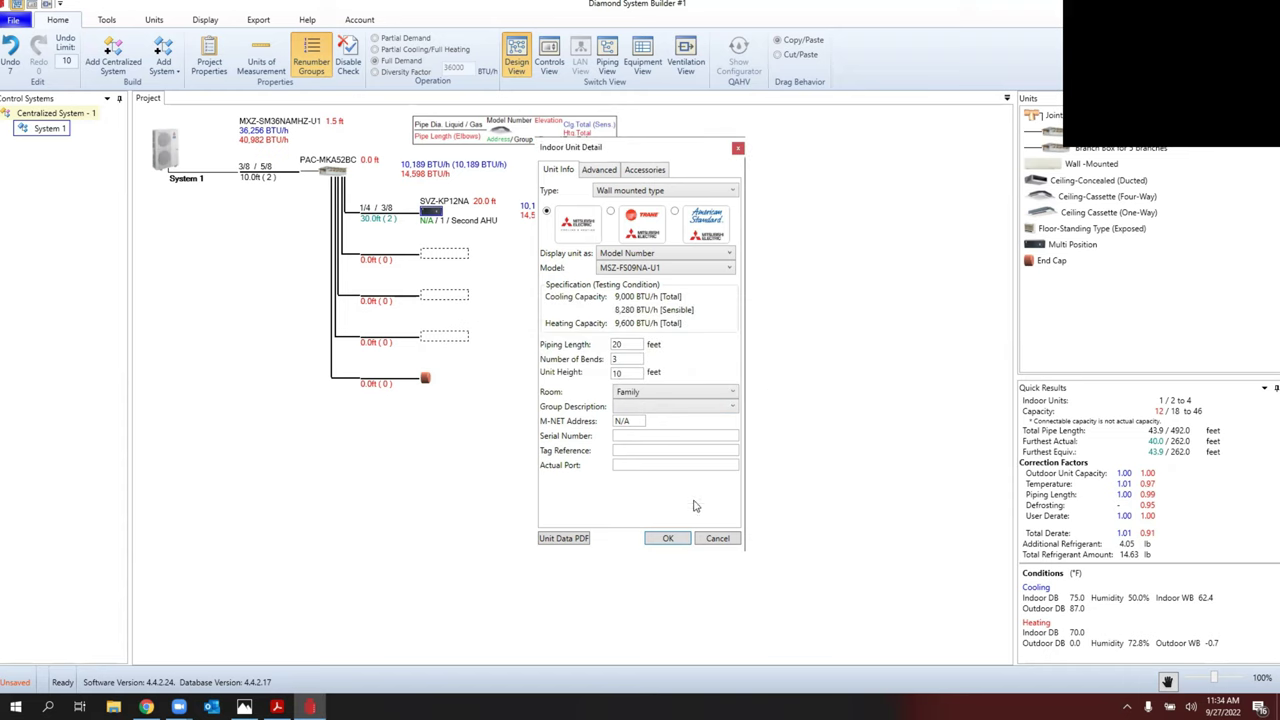
pyautogui.click(667, 538)
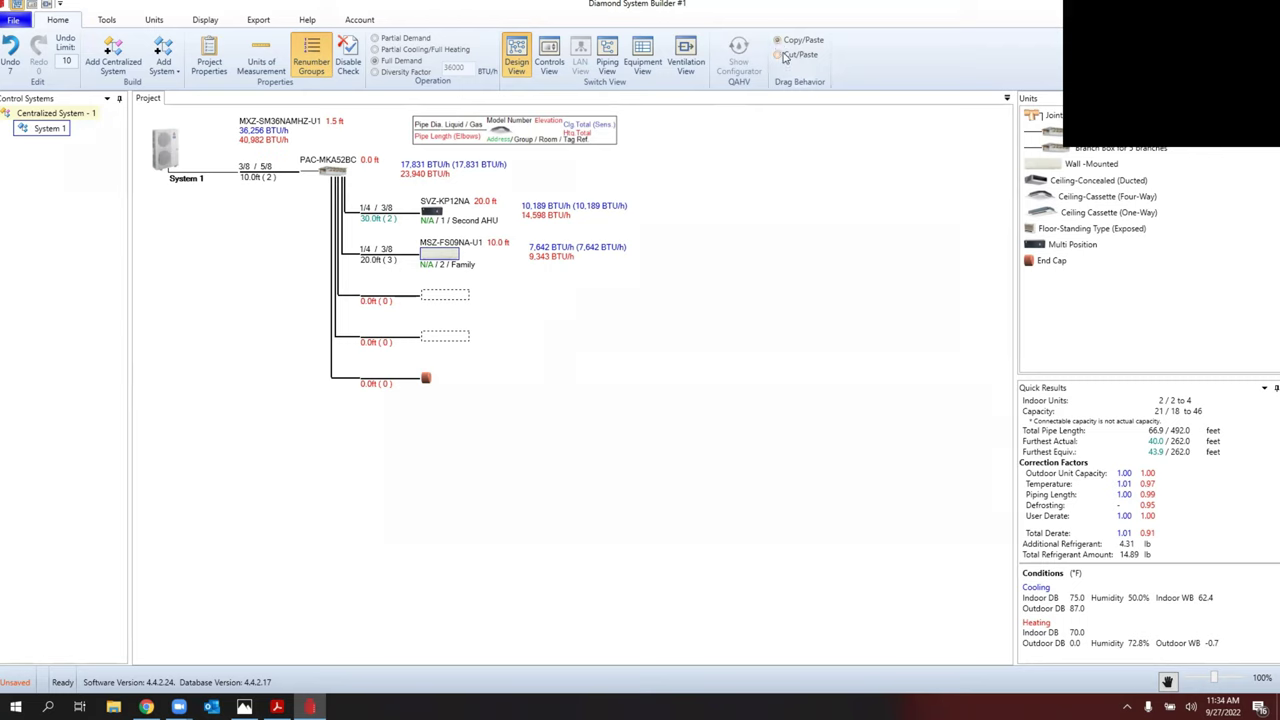
# Step: Set Drag Behavior to Cut/Paste and fill branches two to four with MSZ-FS09NA-U1 units
pyautogui.click(777, 55)
pyautogui.moveTo(445, 296); pyautogui.dragTo(446, 297)
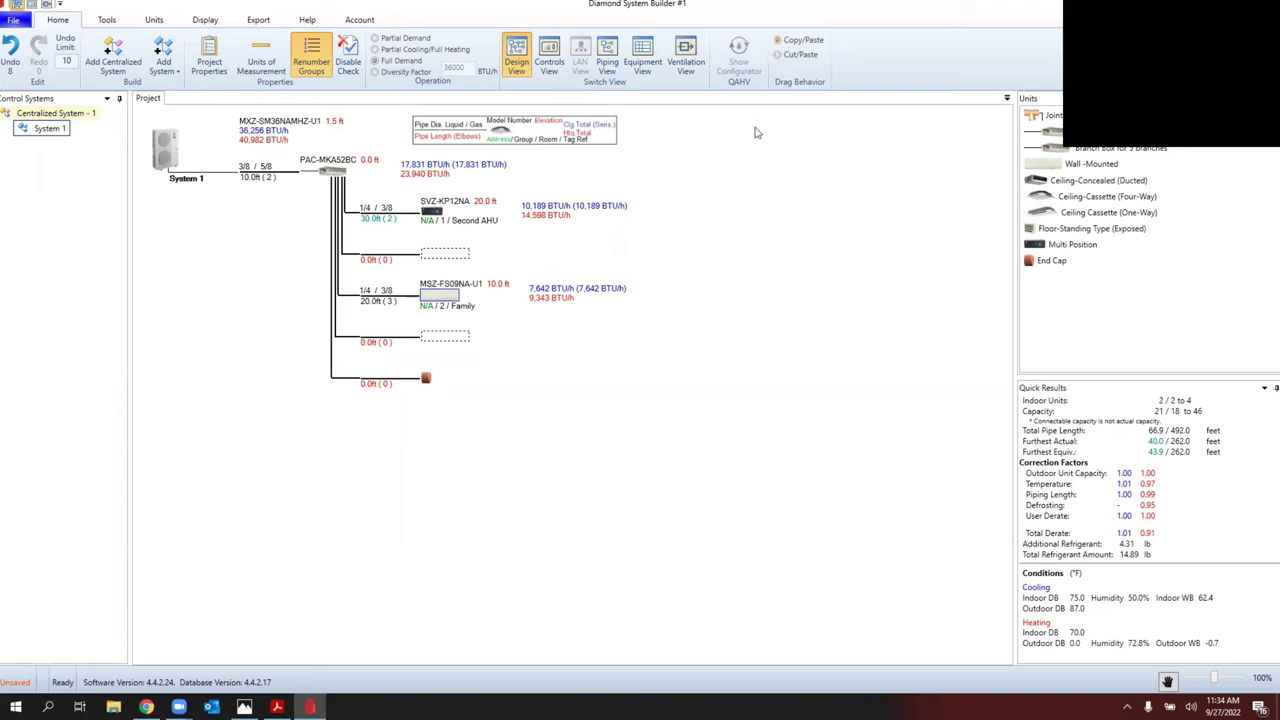
pyautogui.moveTo(437, 305); pyautogui.dragTo(436, 258)
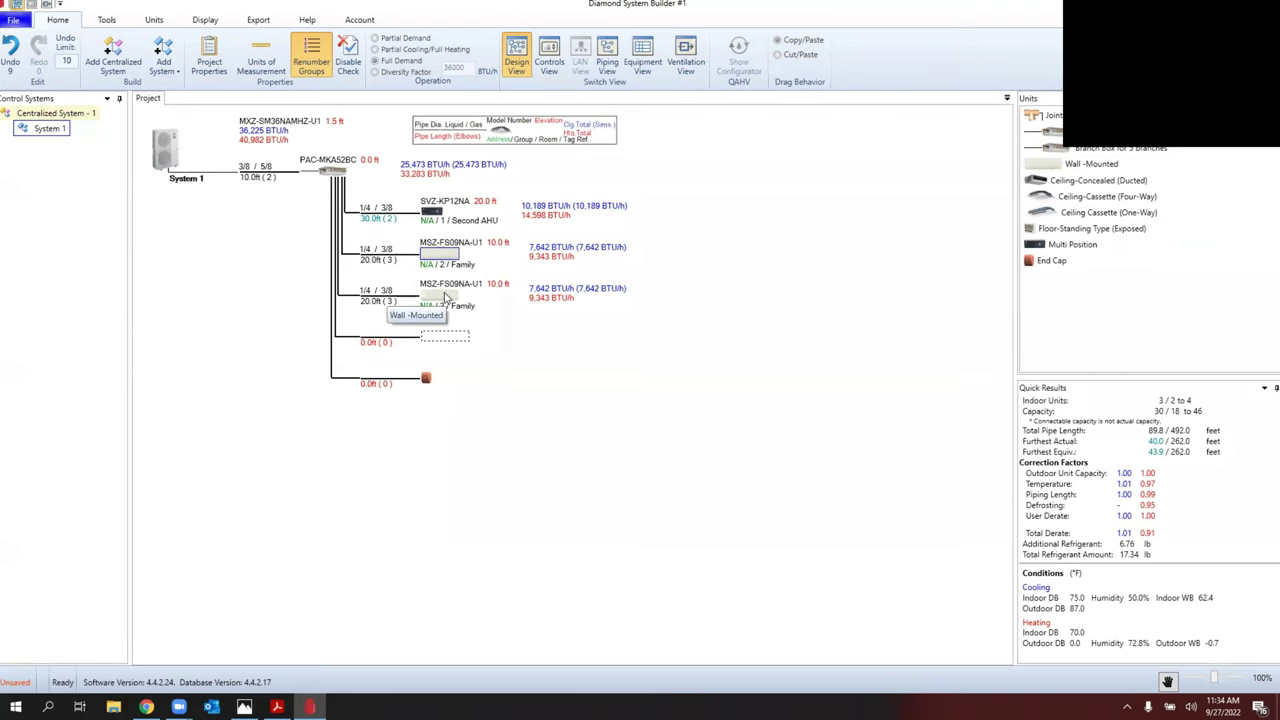
pyautogui.moveTo(447, 297); pyautogui.dragTo(448, 332)
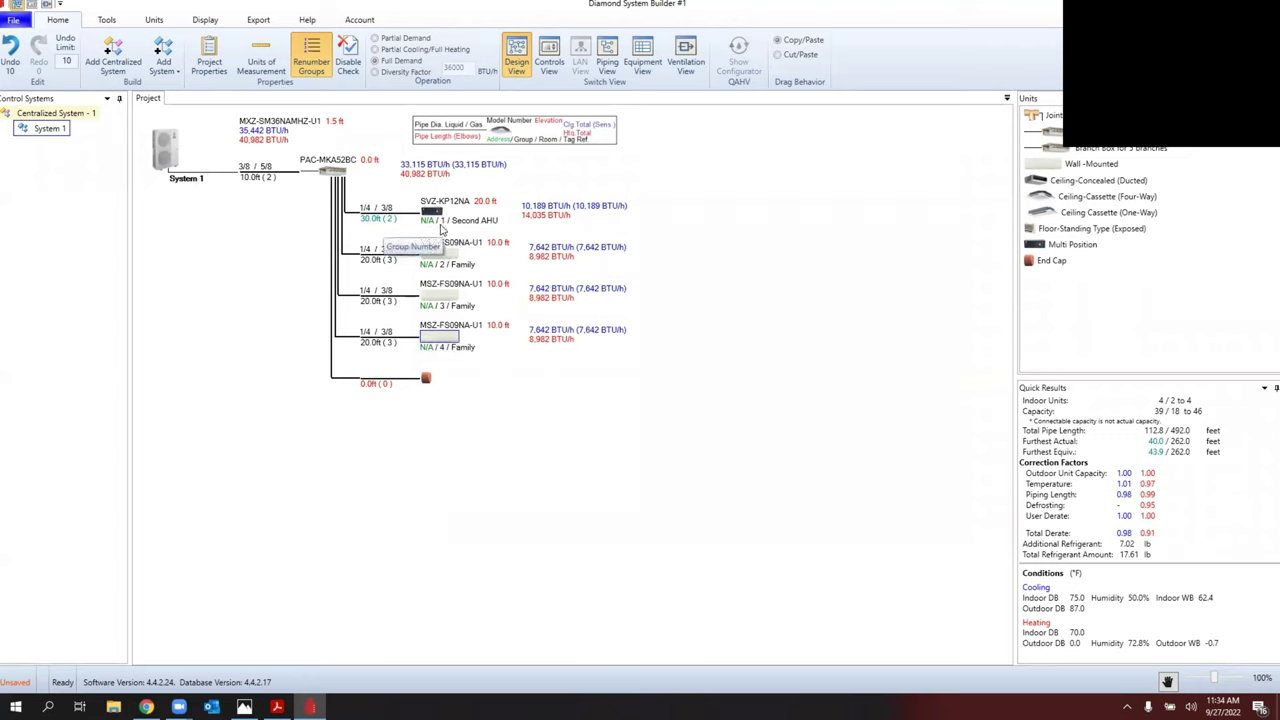
# Step: Put the end cap back on the empty fifth branch
pyautogui.click(426, 381)
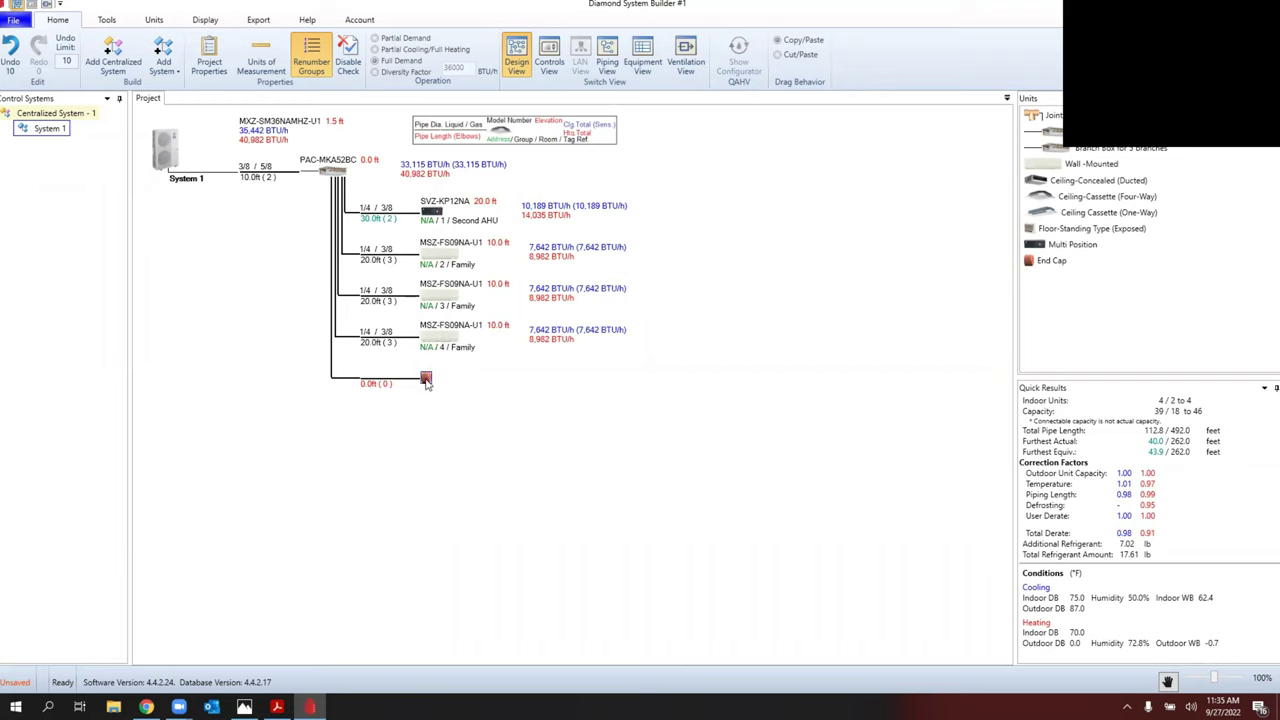
pyautogui.moveTo(426, 381); pyautogui.dragTo(449, 379)
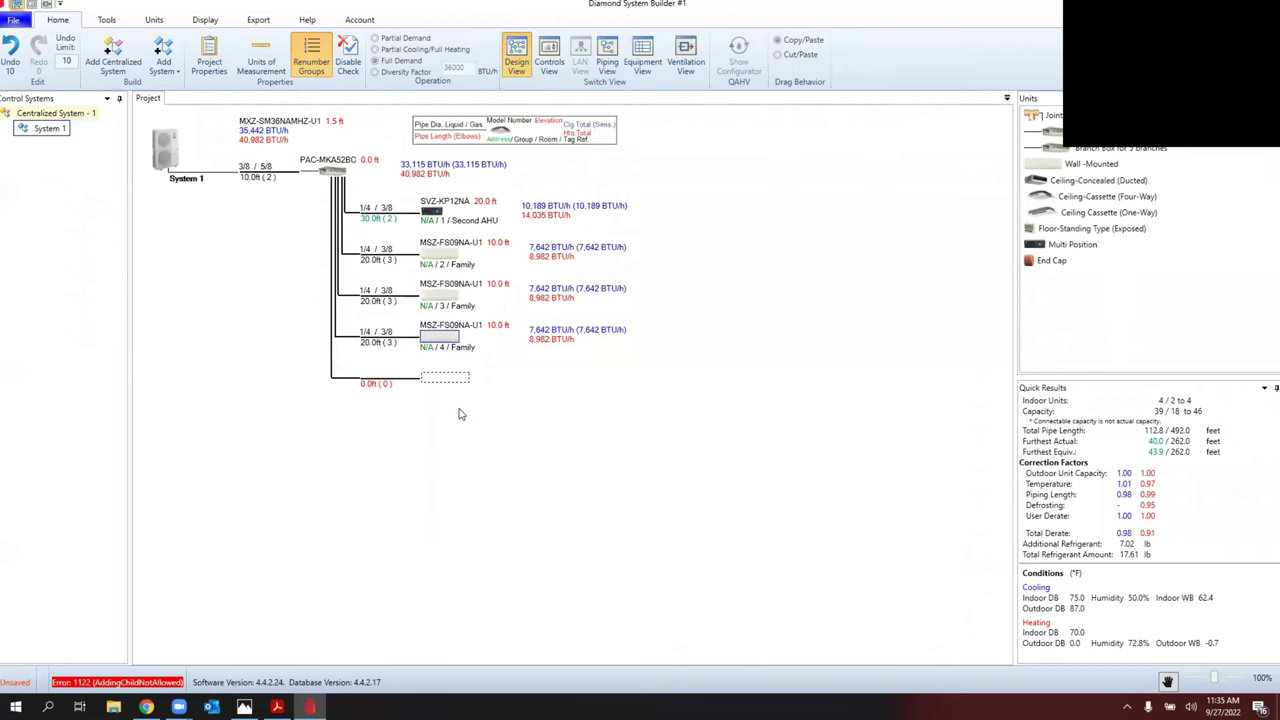
pyautogui.moveTo(1040, 262); pyautogui.dragTo(426, 379)
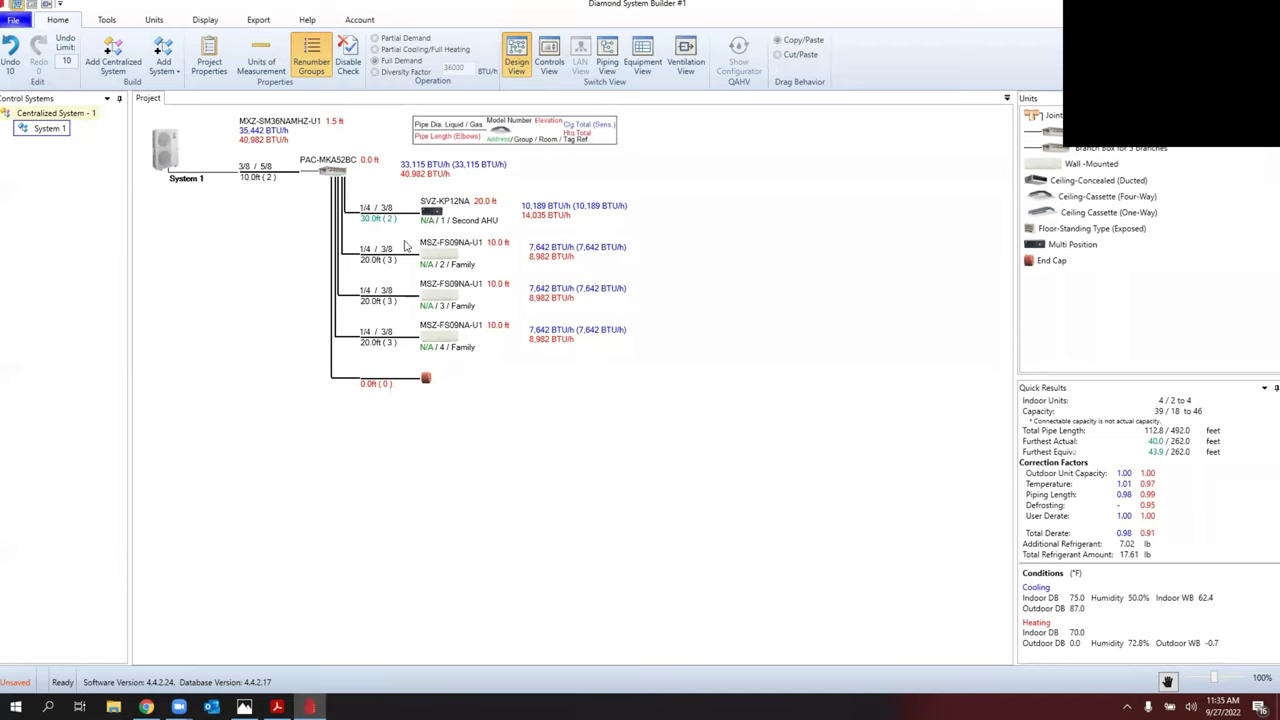
pyautogui.click(549, 57)
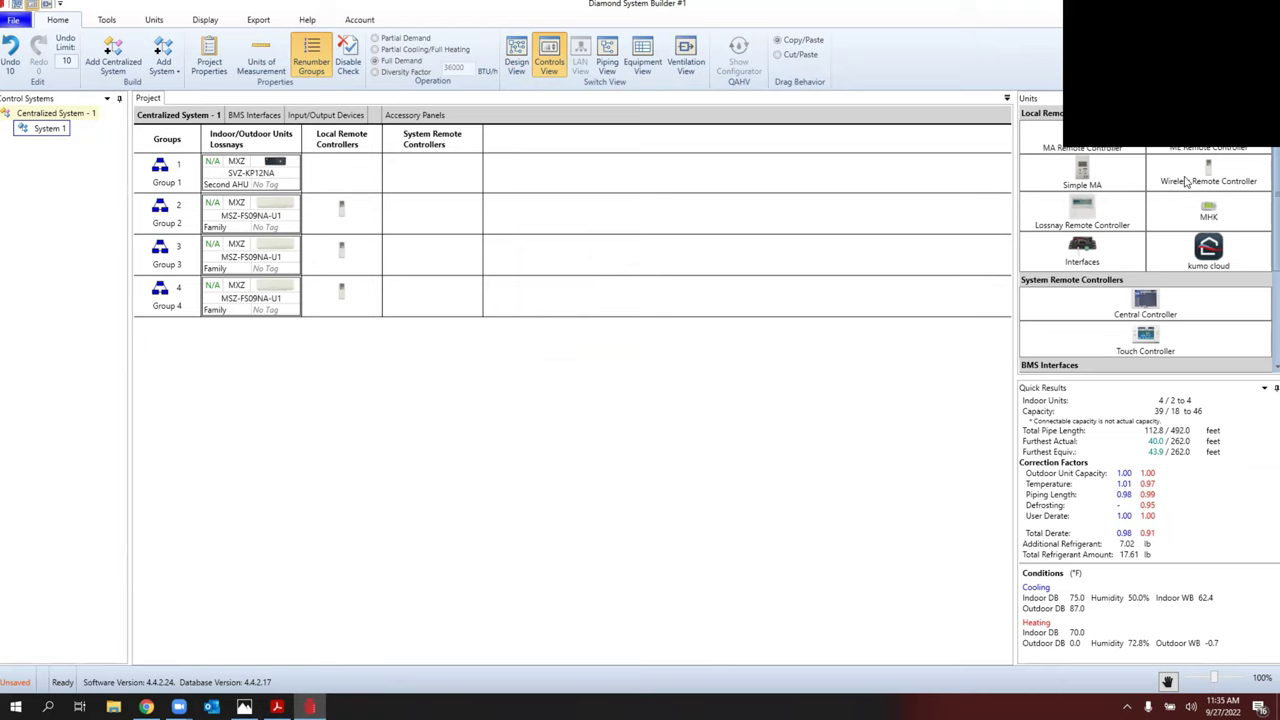
# Step: Add an MHK2 local remote controller to Group 1
pyautogui.moveTo(1208, 210); pyautogui.dragTo(906, 351)
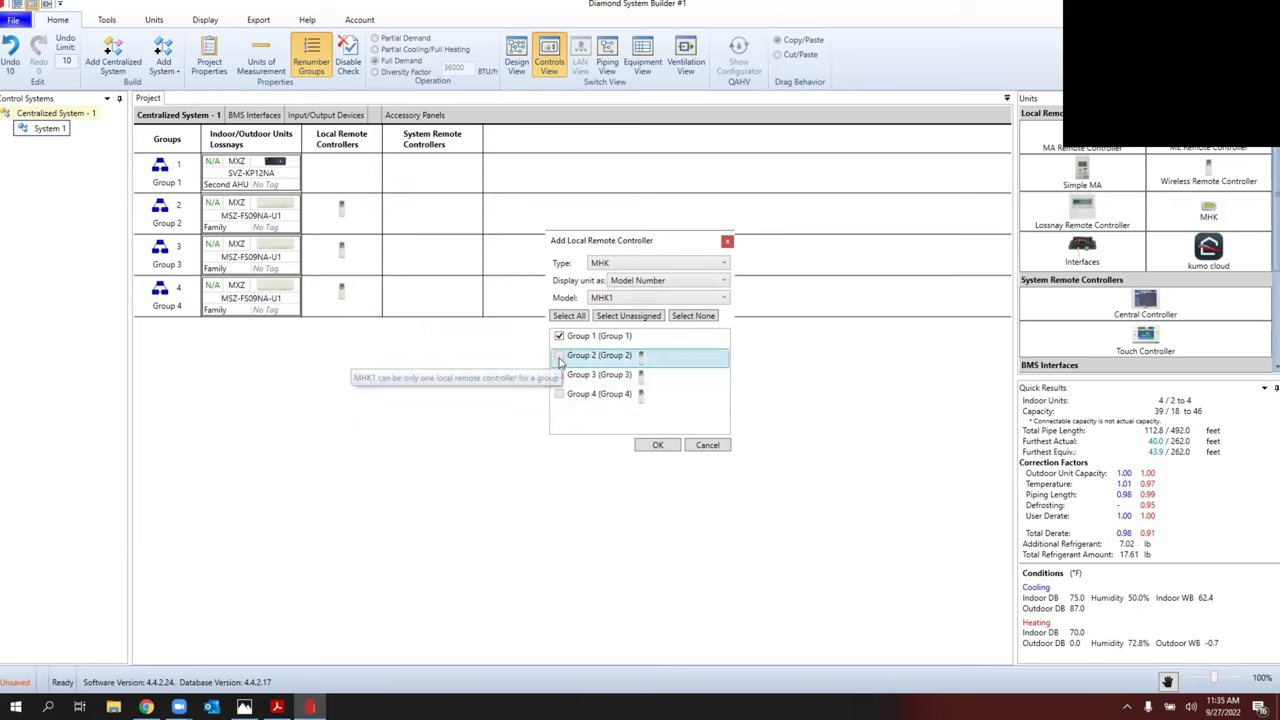
pyautogui.click(612, 298)
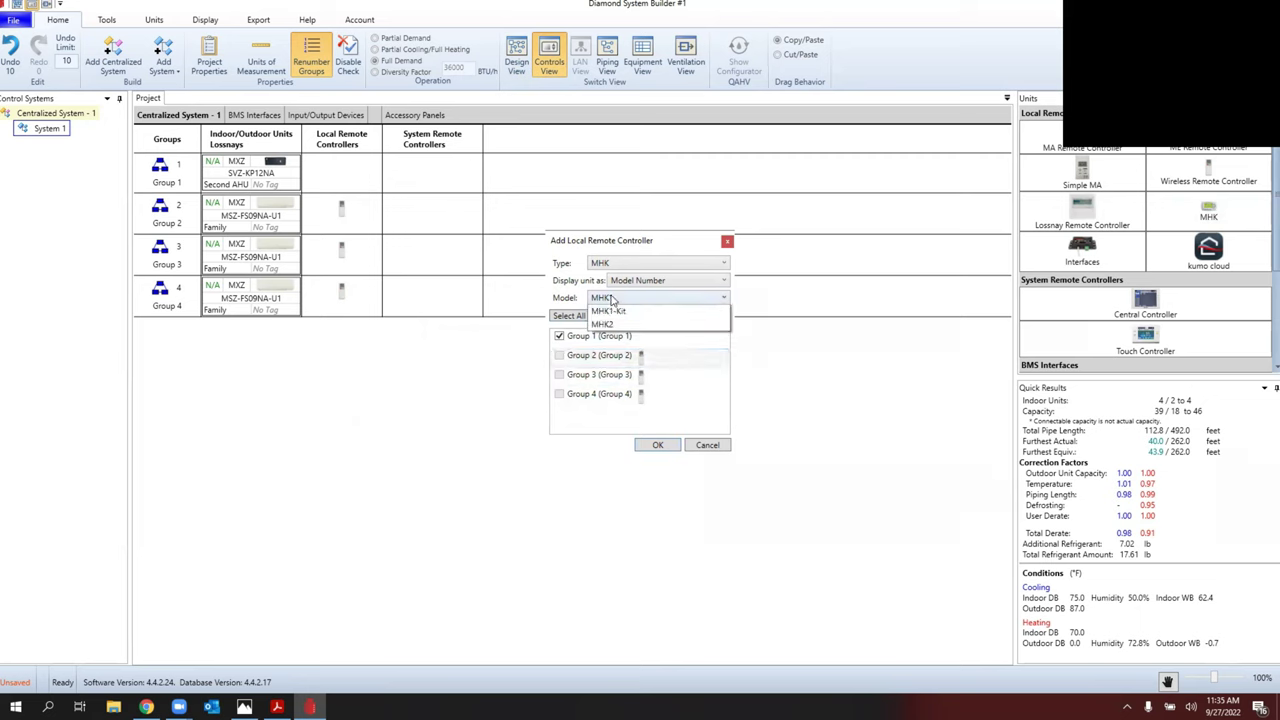
pyautogui.click(610, 324)
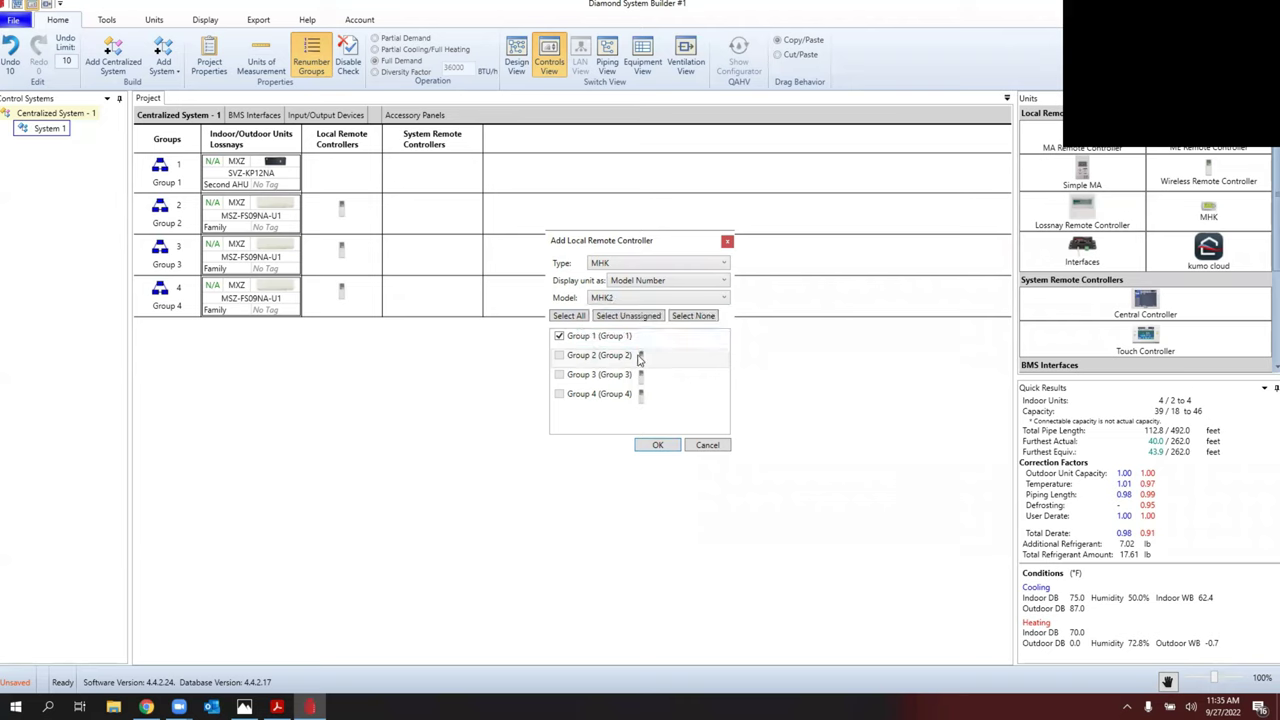
pyautogui.click(658, 447)
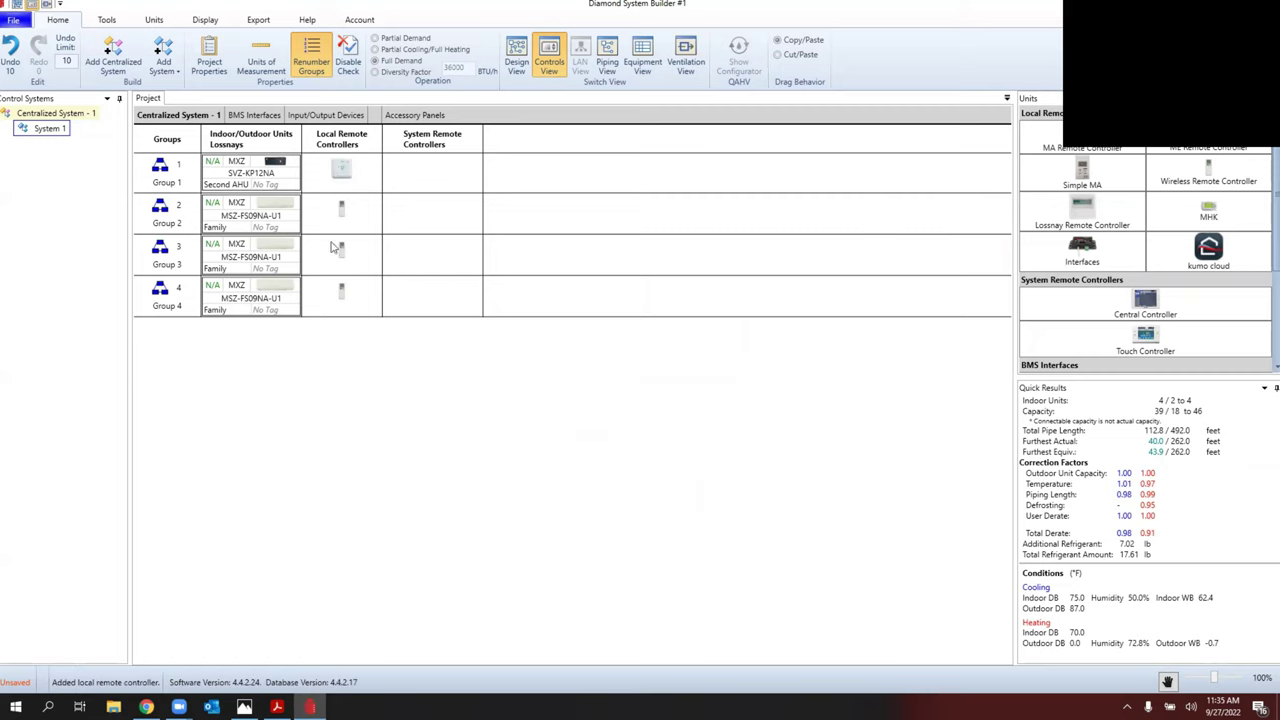
# Step: Replace Group 2's wireless remote with an MHK1 controller
pyautogui.doubleClick(341, 210)
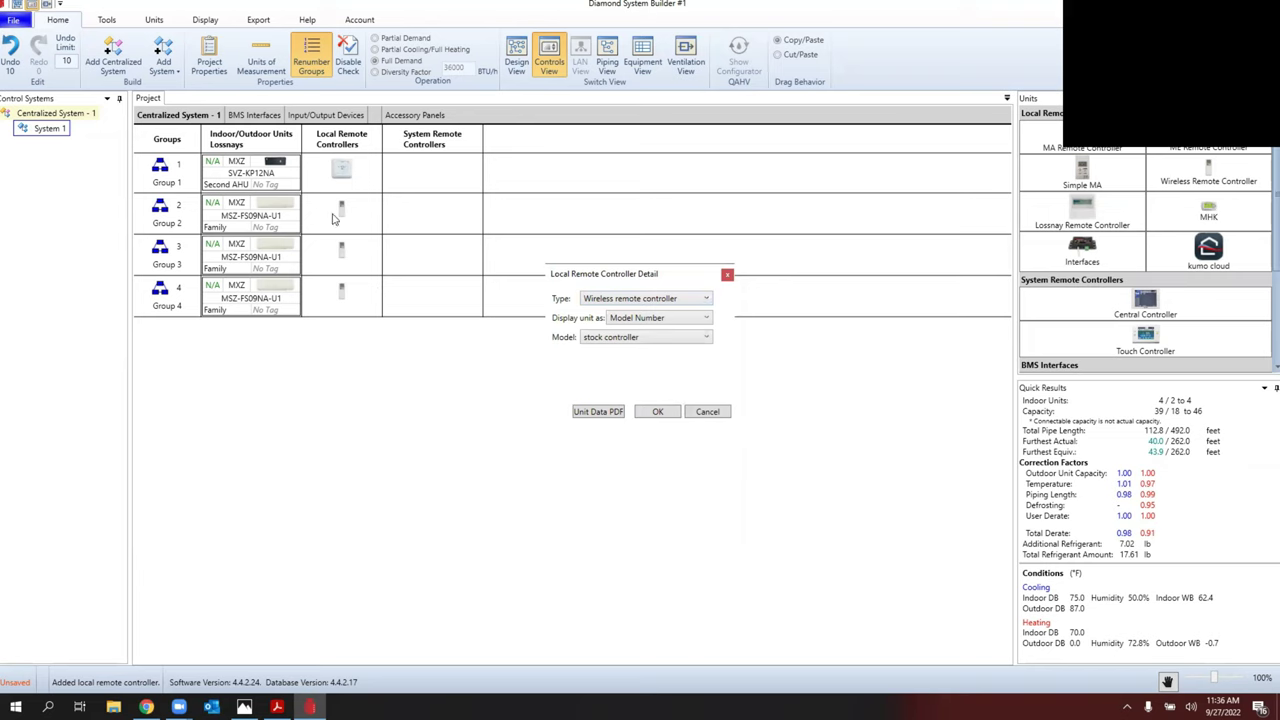
pyautogui.click(636, 303)
pyautogui.click(625, 380)
pyautogui.click(609, 340)
pyautogui.click(616, 385)
pyautogui.click(660, 415)
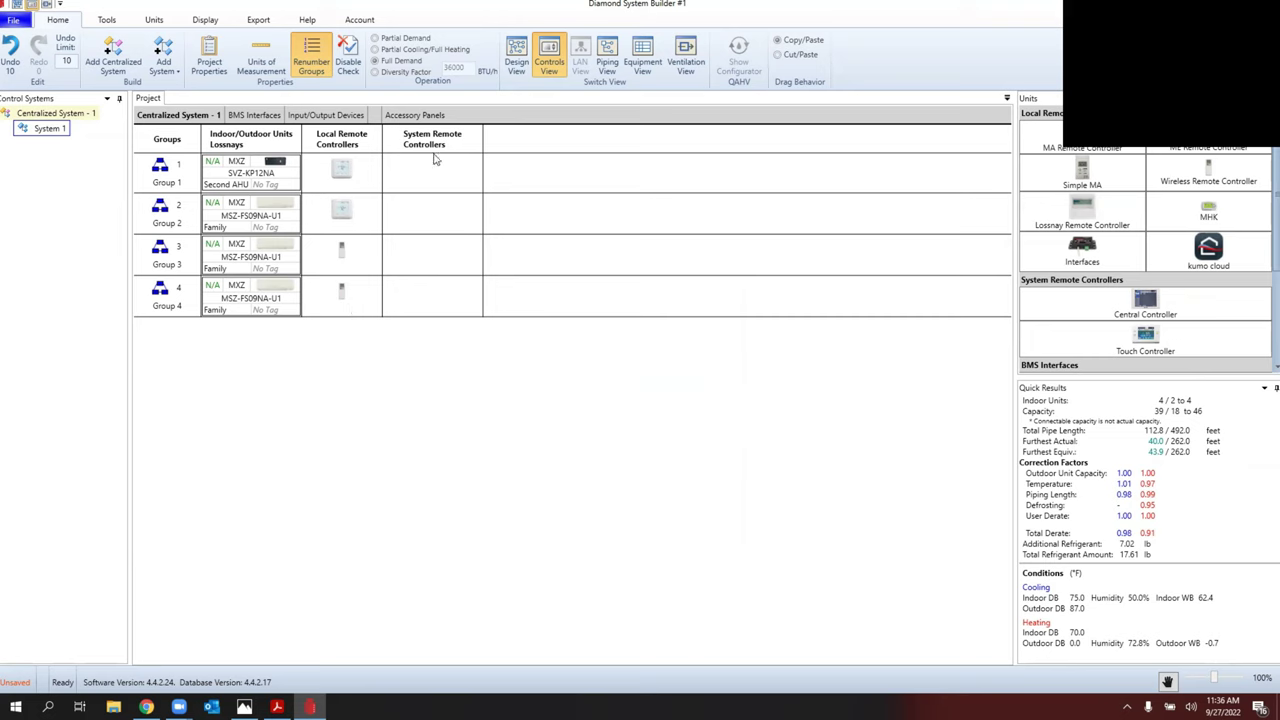
# Step: Export project info and schedules with default options to an Excel file named test2
pyautogui.click(258, 20)
pyautogui.click(30, 55)
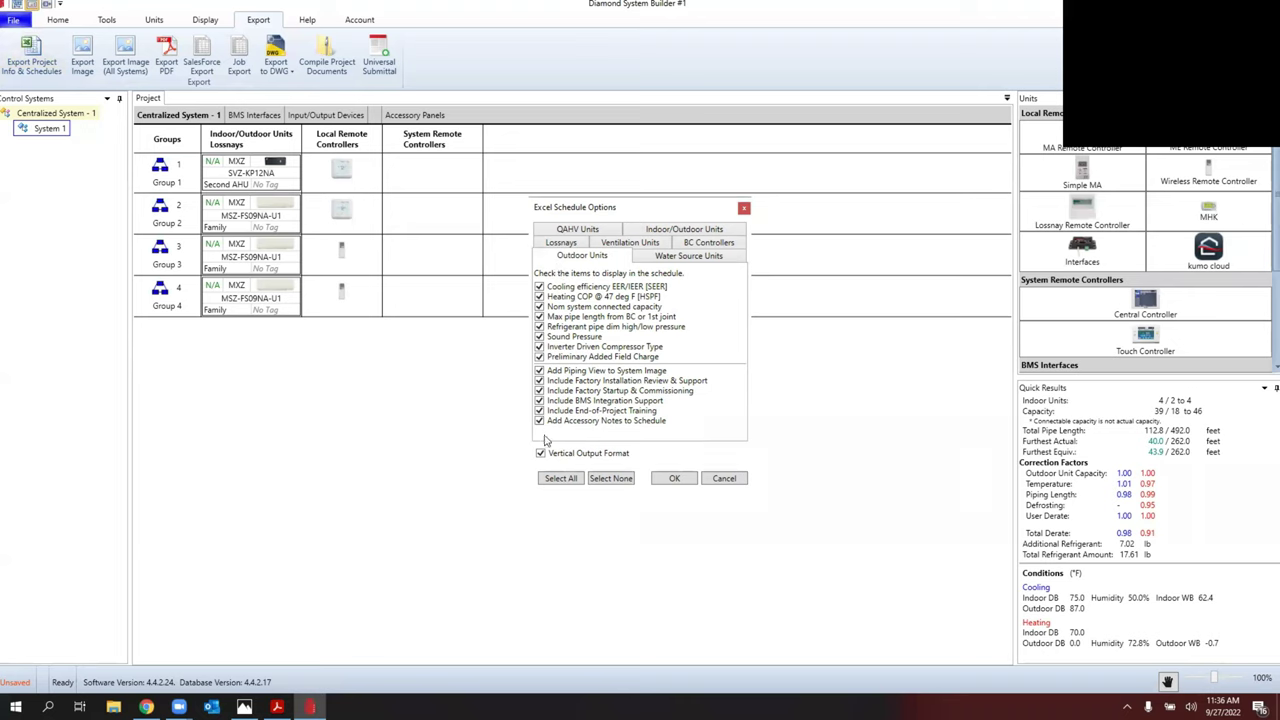
pyautogui.click(674, 478)
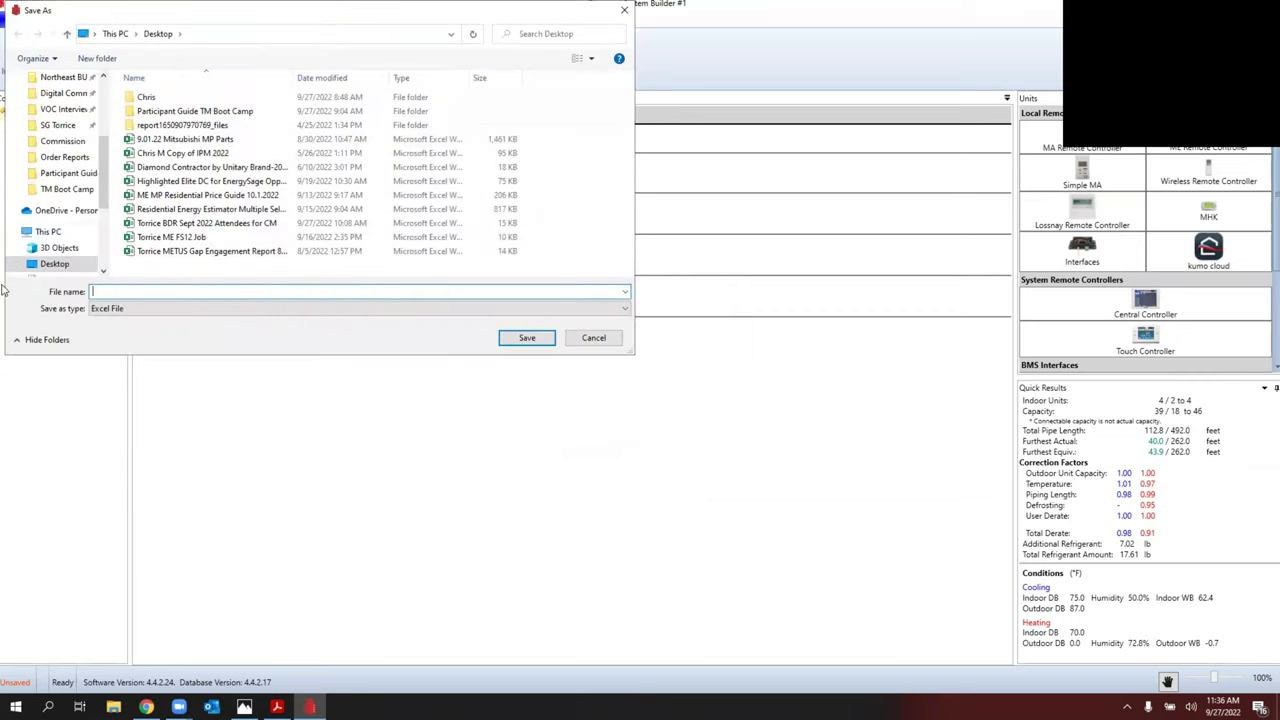
pyautogui.write('test2')
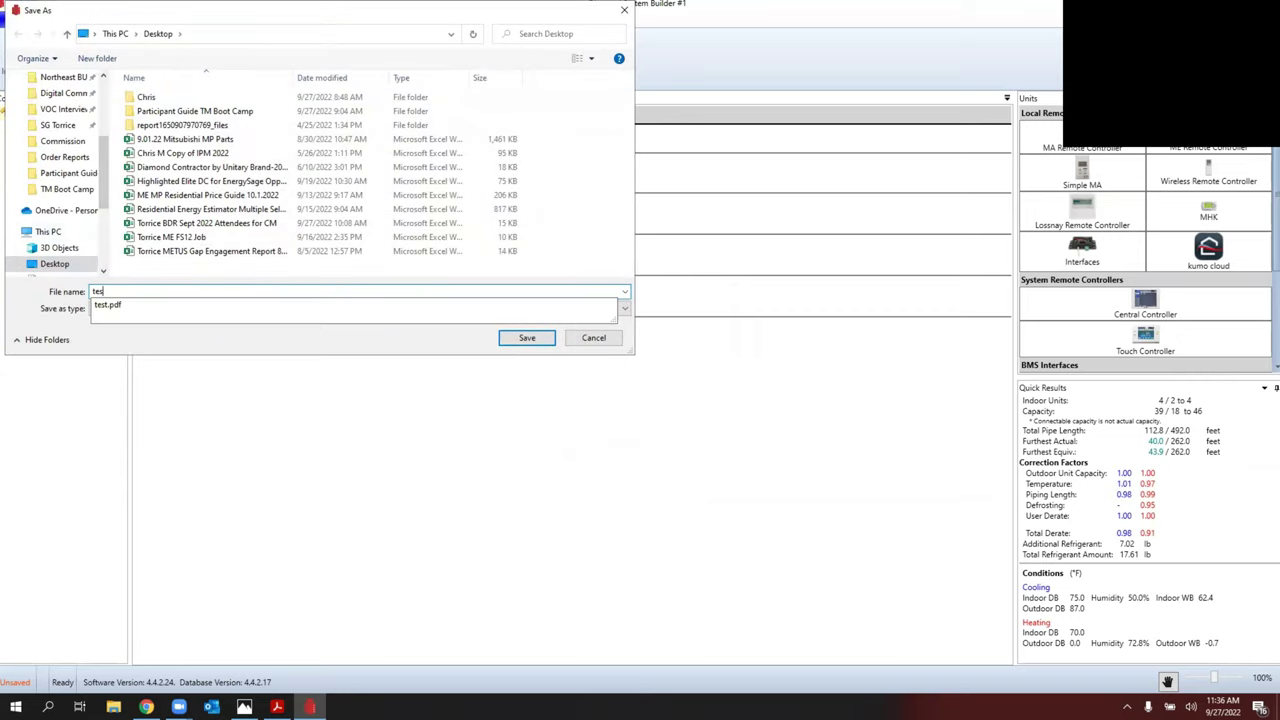
pyautogui.click(529, 340)
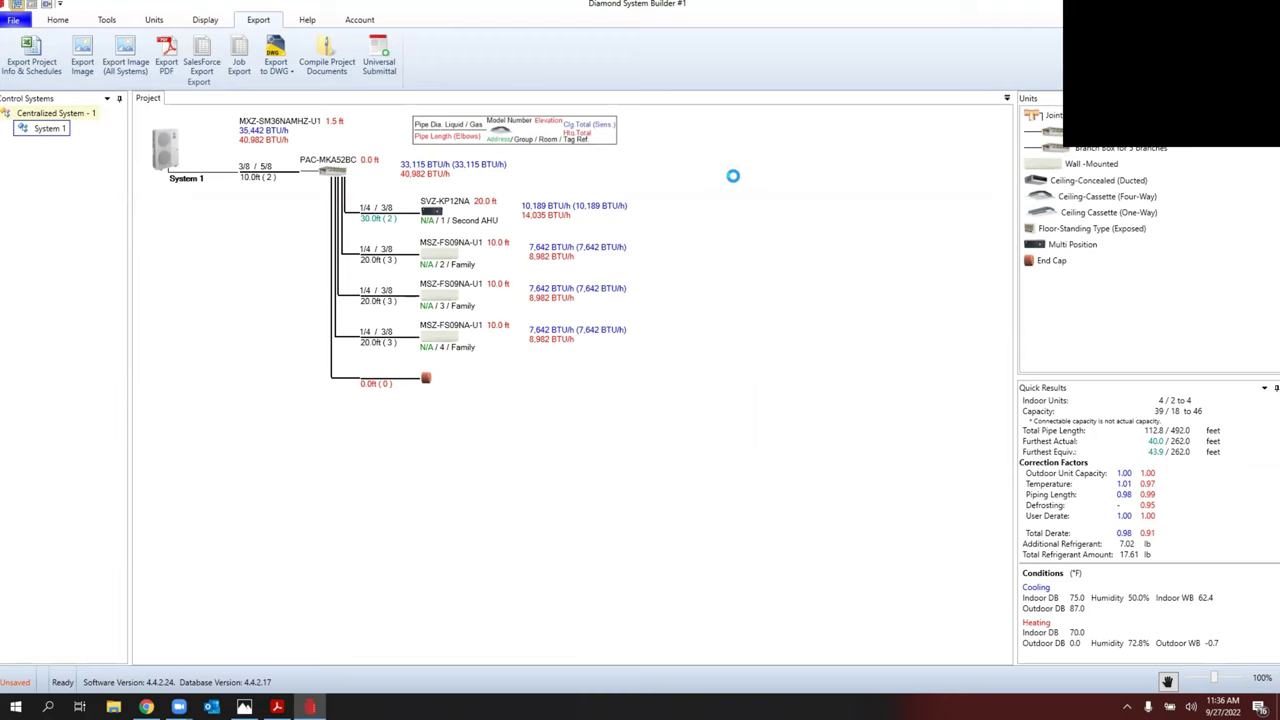
# Step: Open test2 in Excel, review the Contents and Unit Quantities sheets, then view System Image 1
pyautogui.click(632, 397)
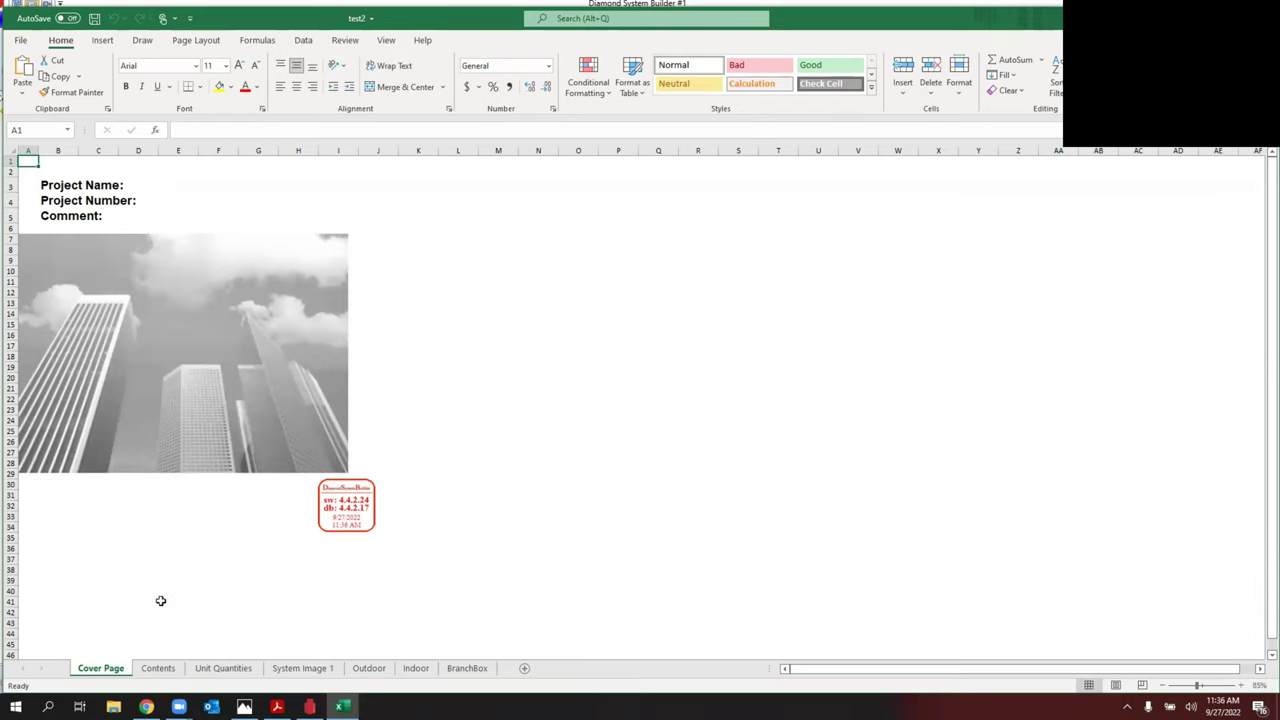
pyautogui.click(162, 668)
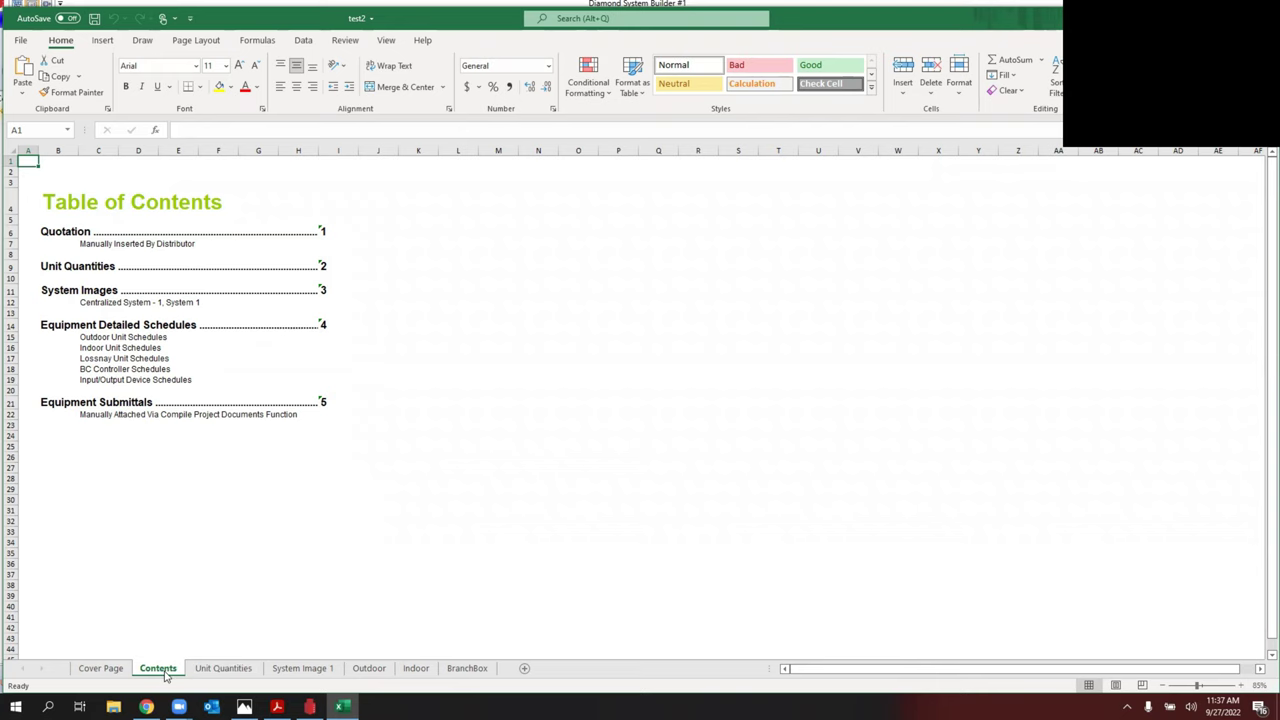
pyautogui.click(215, 674)
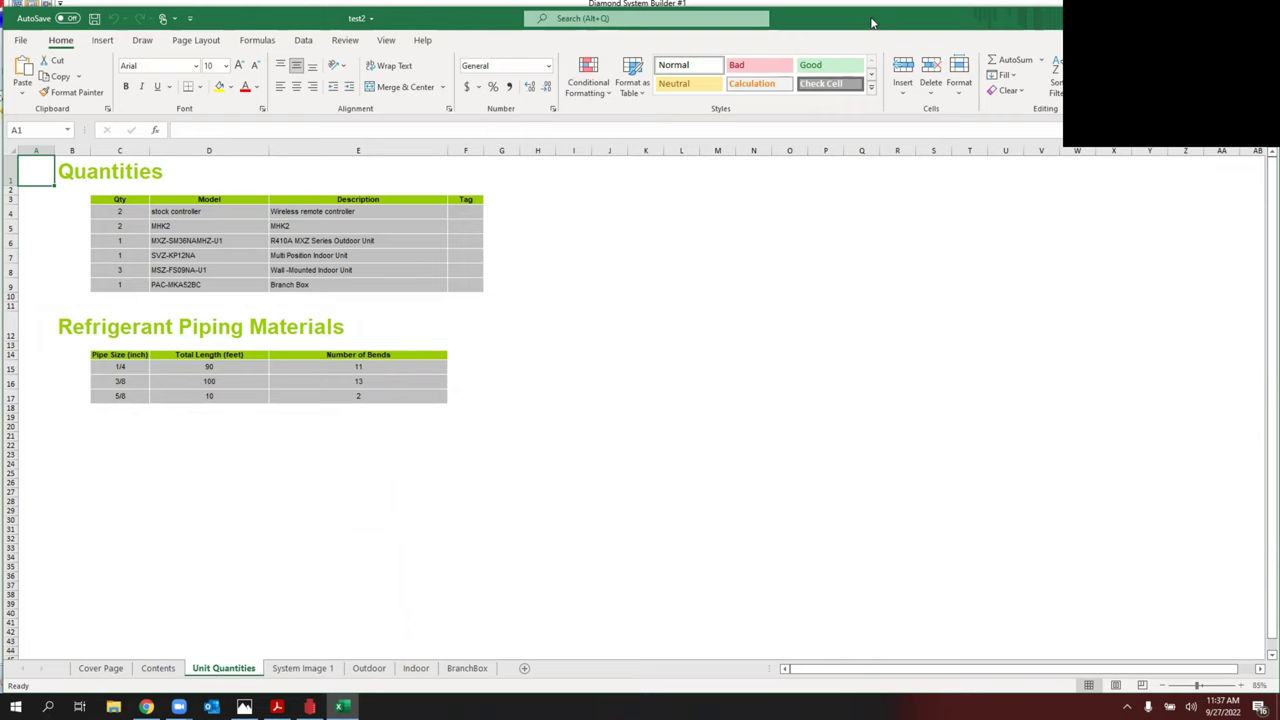
pyautogui.moveTo(874, 23); pyautogui.dragTo(877, 8)
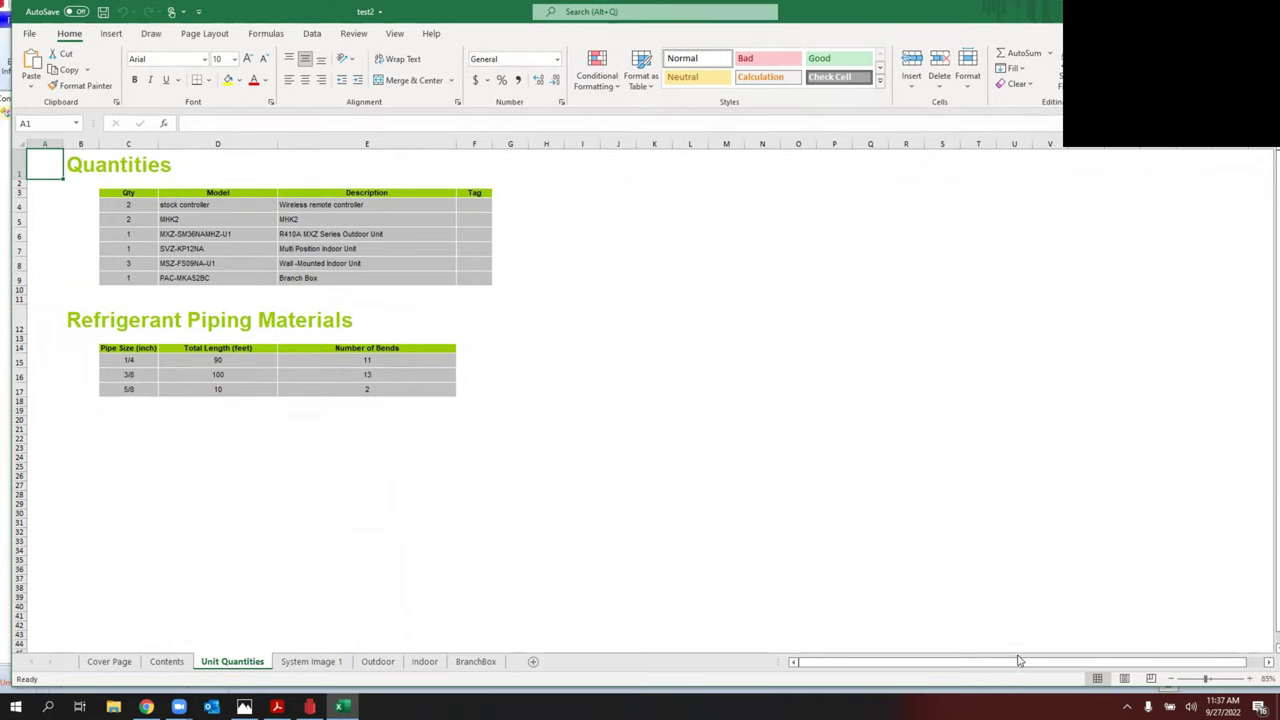
pyautogui.moveTo(1009, 688); pyautogui.dragTo(1026, 629)
pyautogui.click(318, 609)
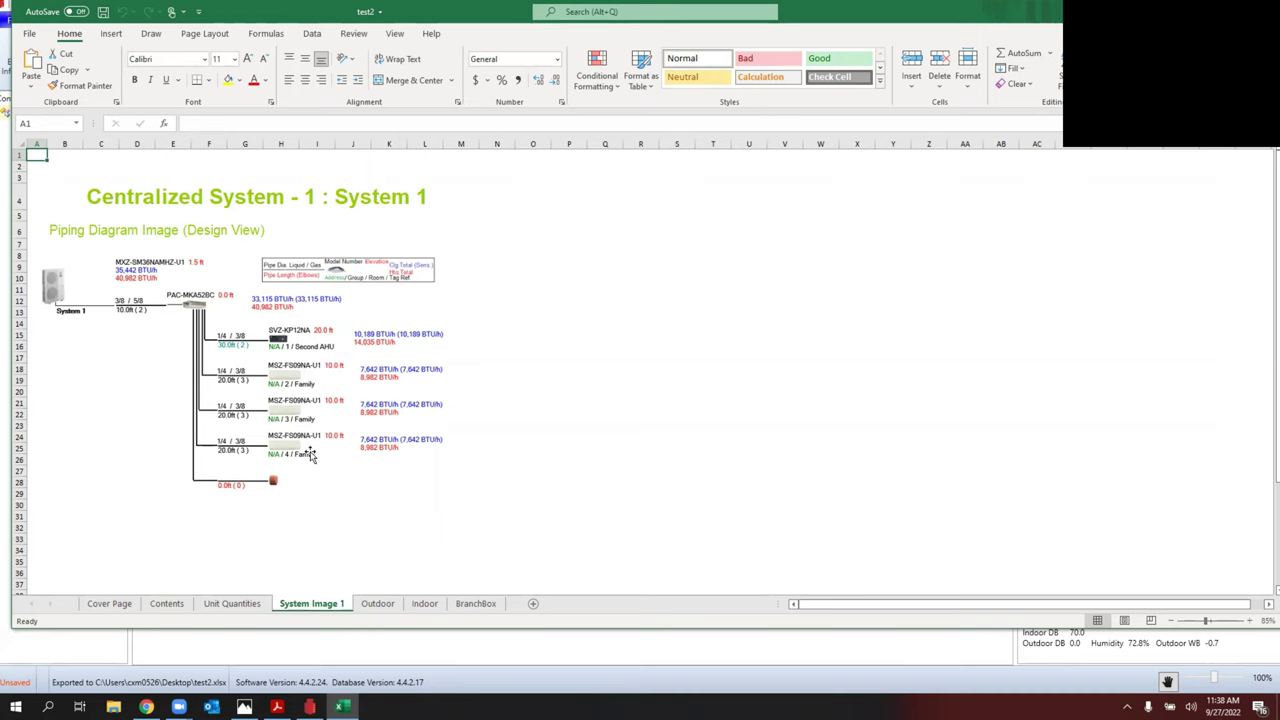
# Step: Review the Outdoor, Indoor and BranchBox schedule sheets, then switch back to Diamond System Builder
pyautogui.click(378, 604)
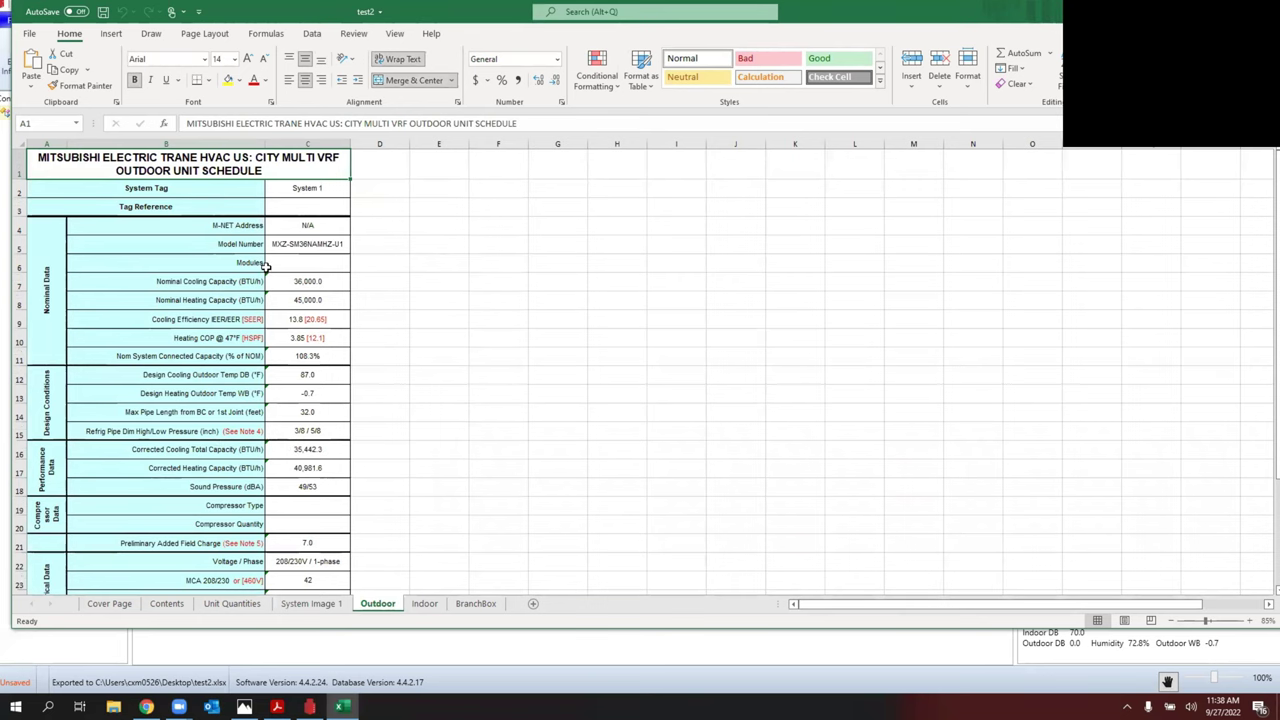
pyautogui.scroll(-1, 268, 262)
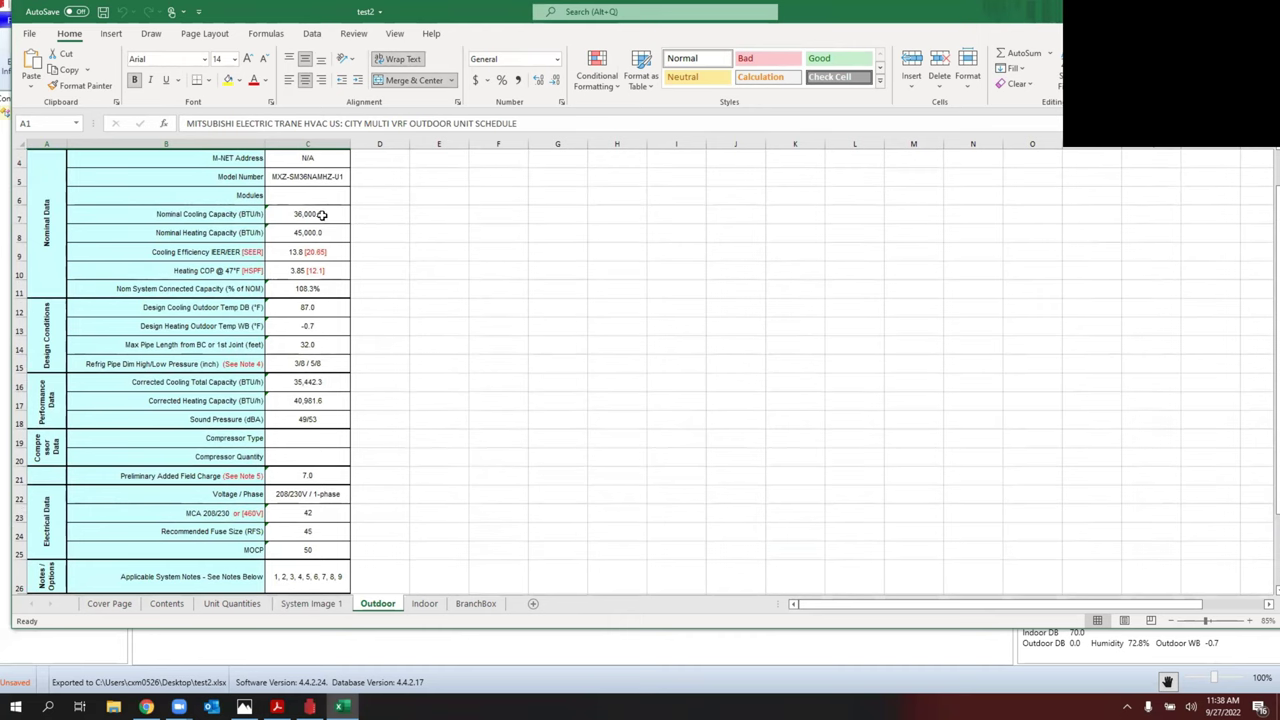
pyautogui.scroll(-2, 320, 220)
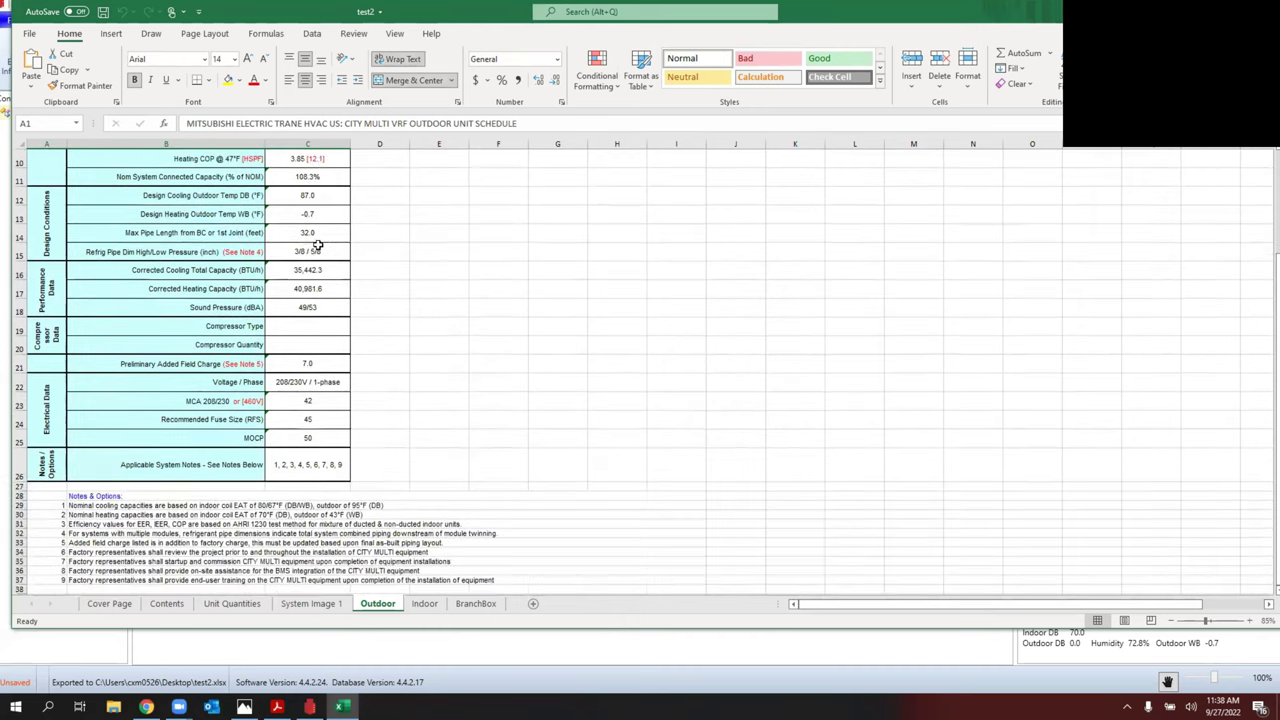
pyautogui.click(425, 605)
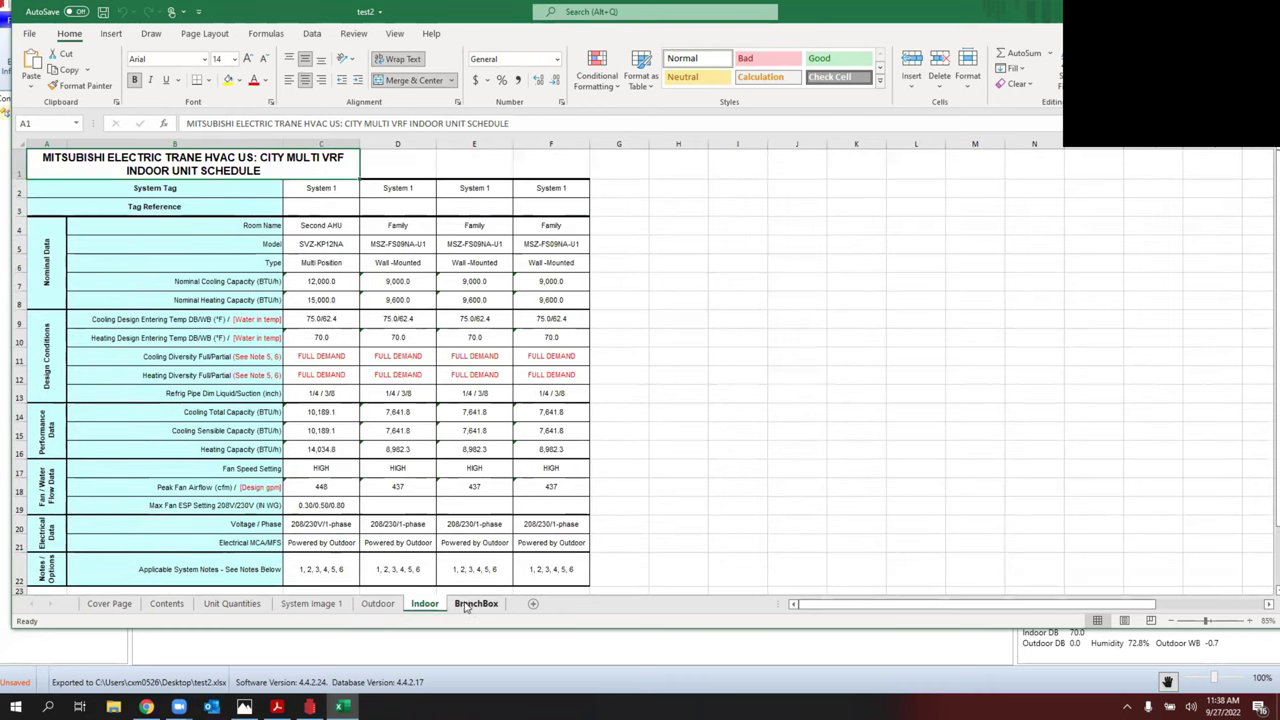
pyautogui.click(476, 604)
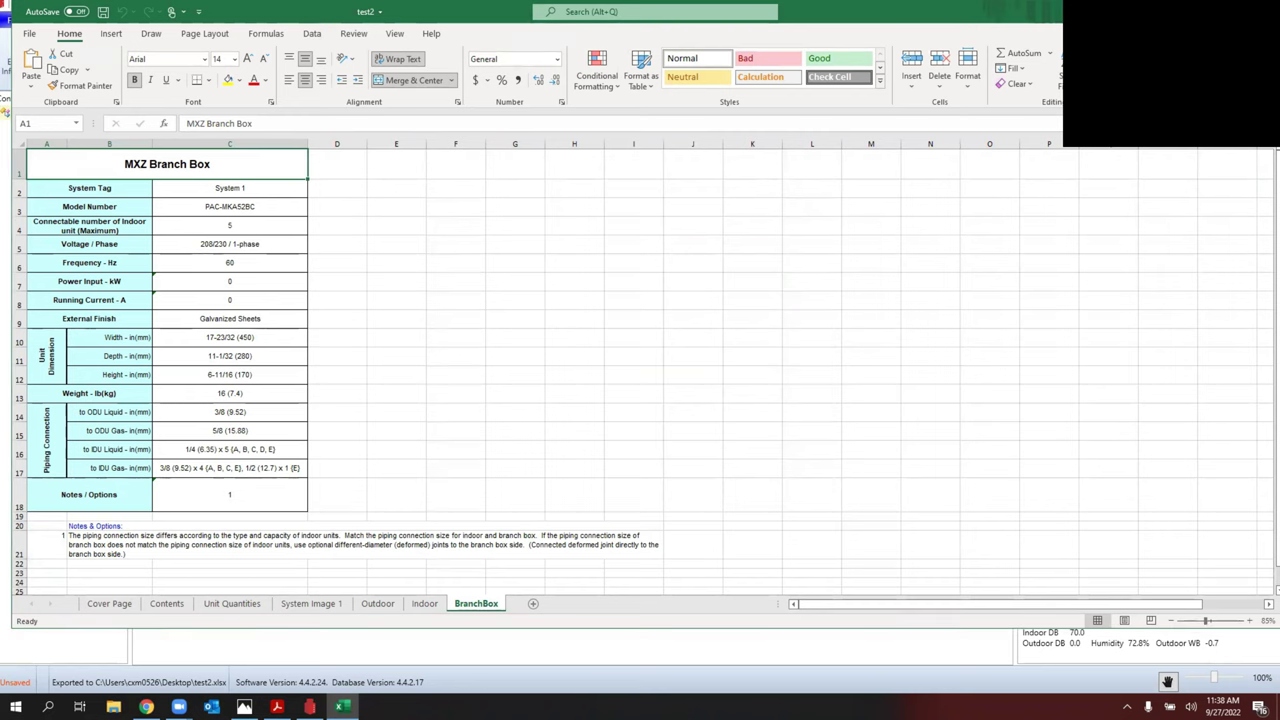
pyautogui.hotkey('alt', 'Tab')
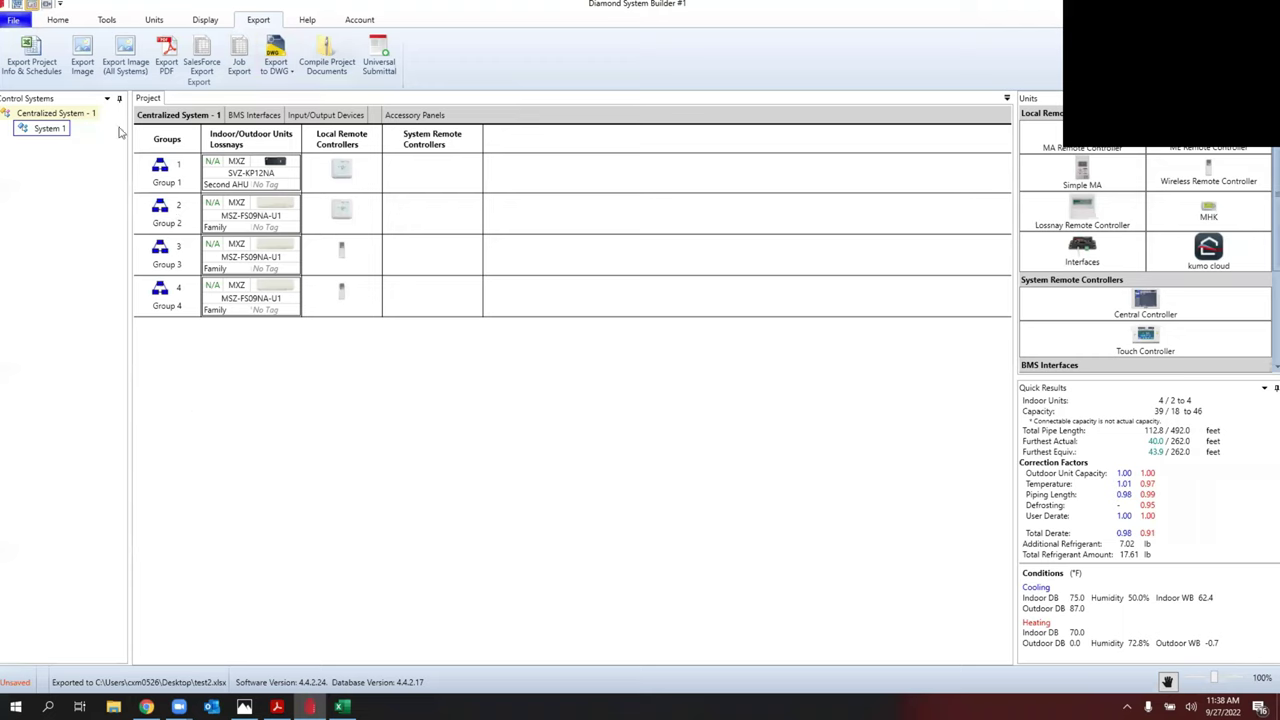
# Step: Save the project to DSB Drive as 'MXZ DSB Training' and view the projects list
pyautogui.click(58, 20)
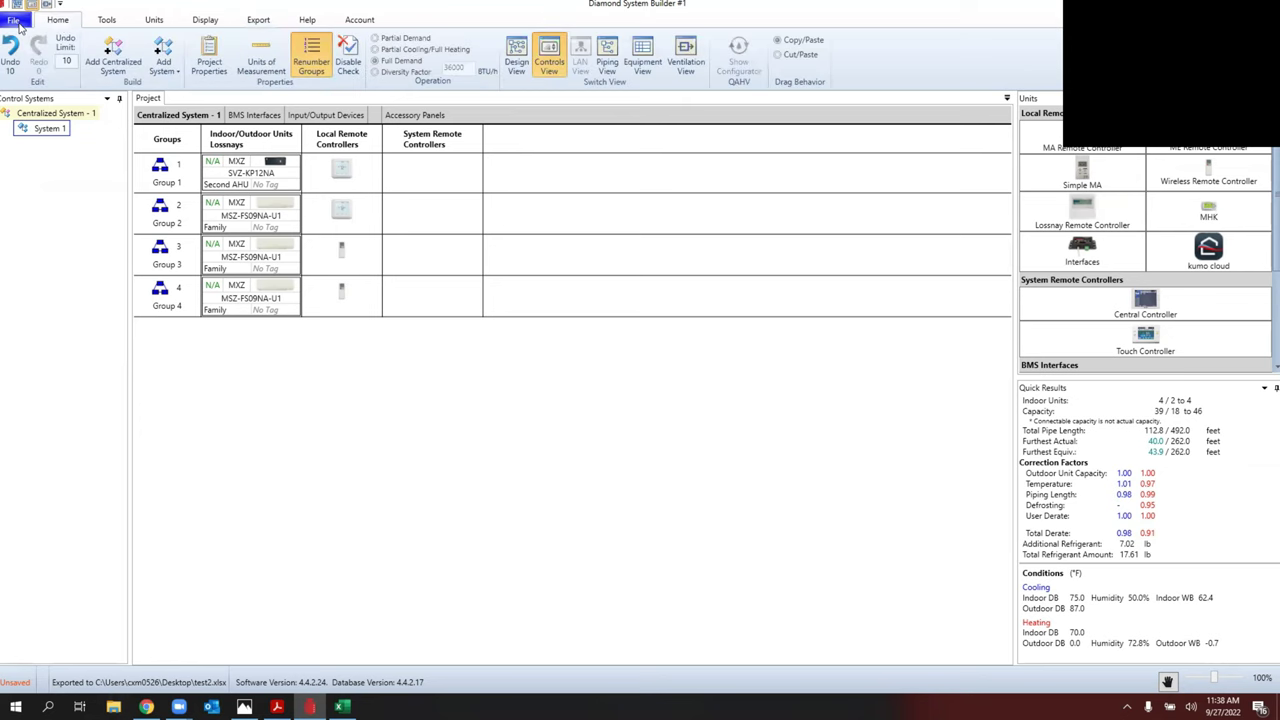
pyautogui.click(13, 20)
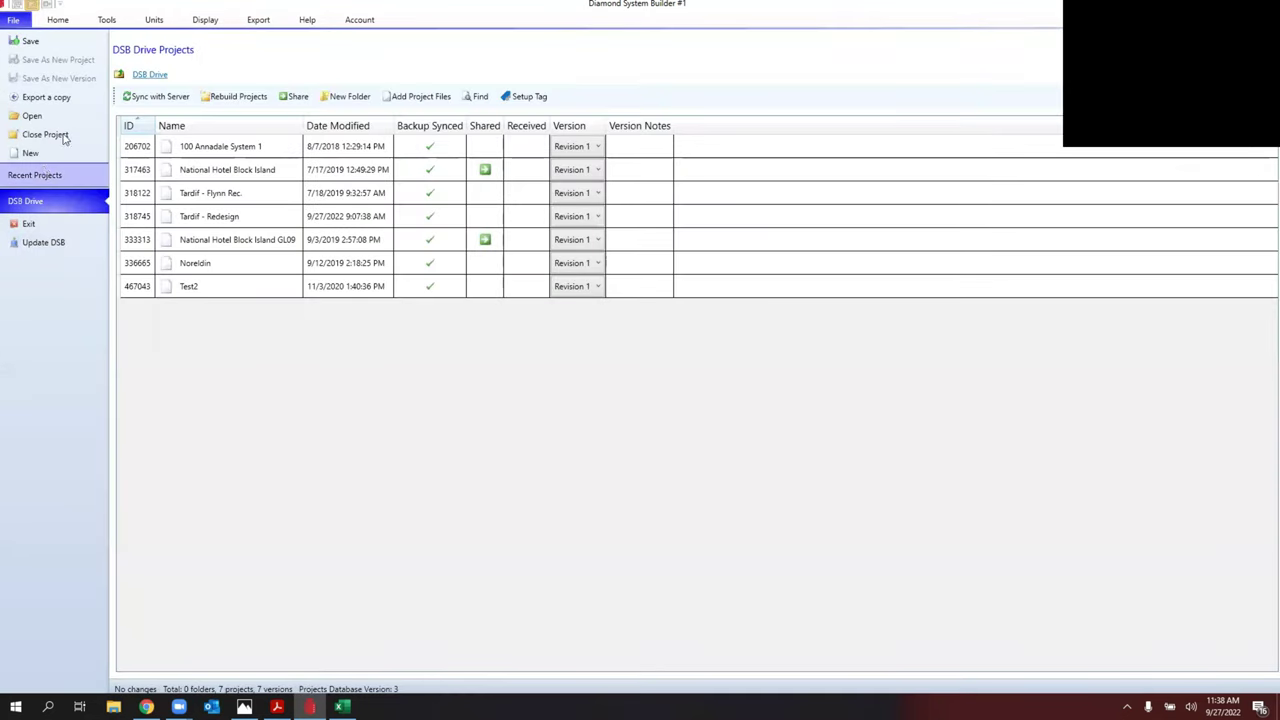
pyautogui.click(31, 42)
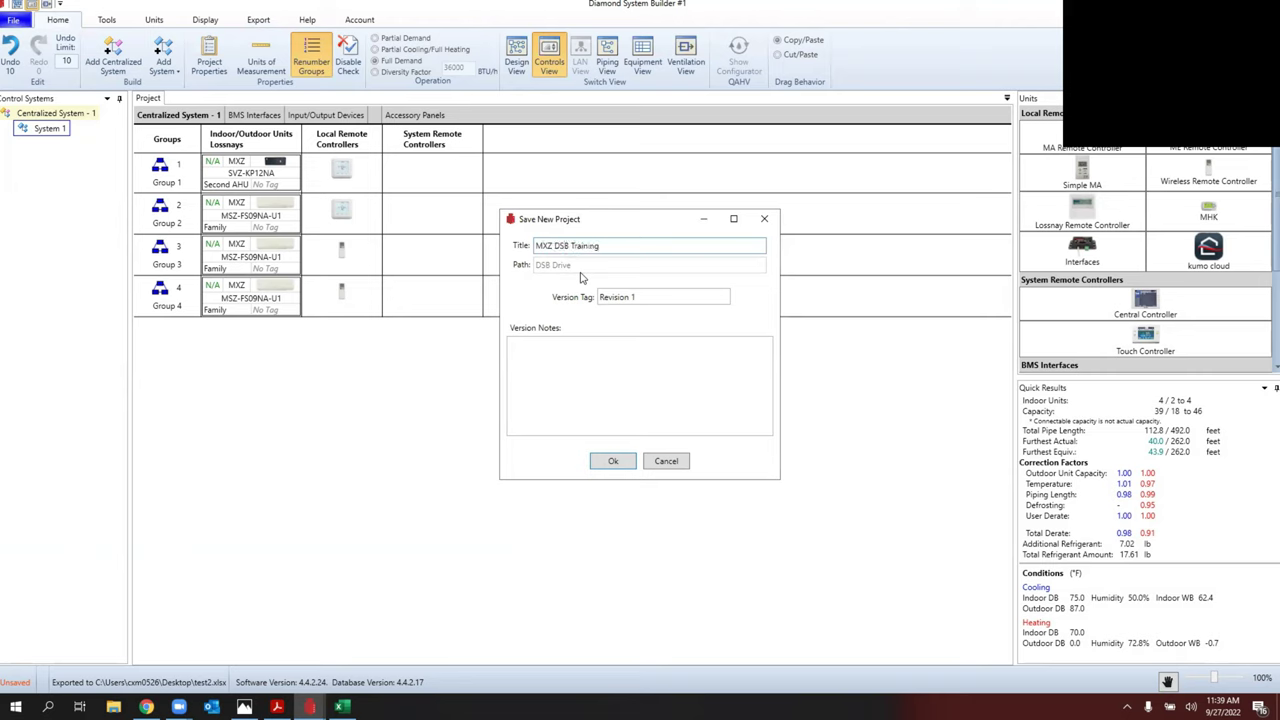
pyautogui.click(613, 461)
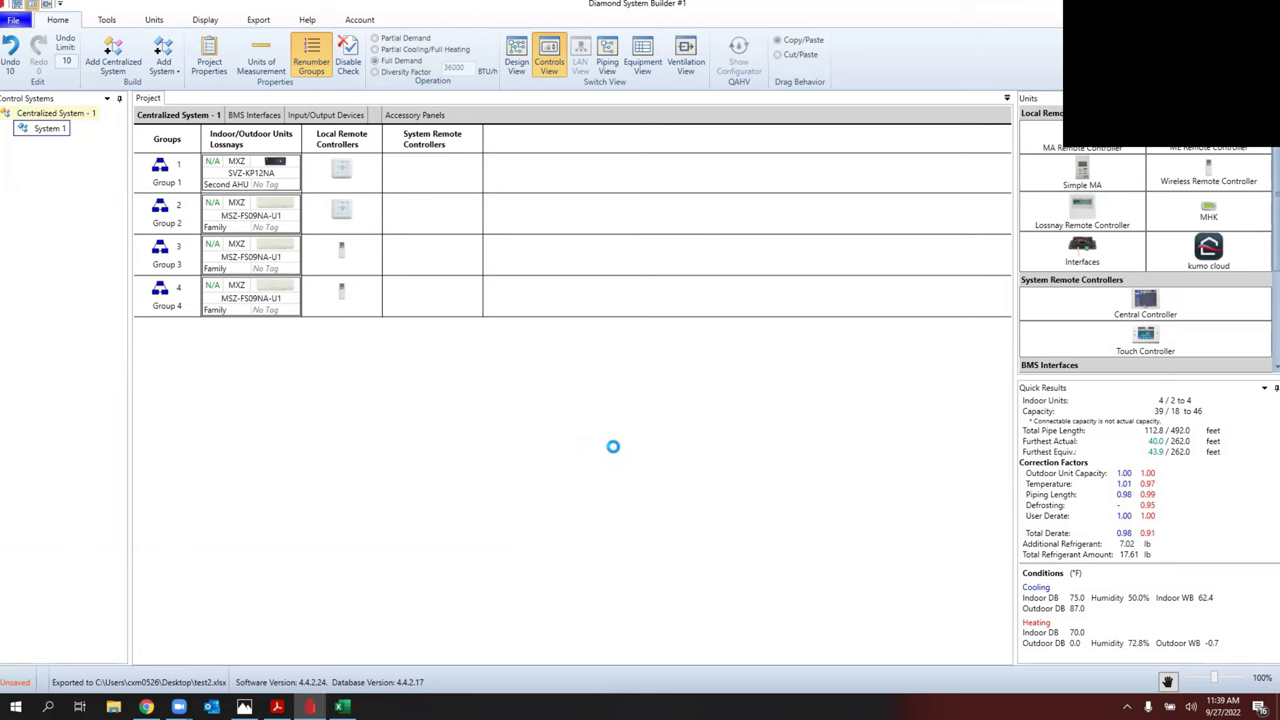
pyautogui.click(12, 19)
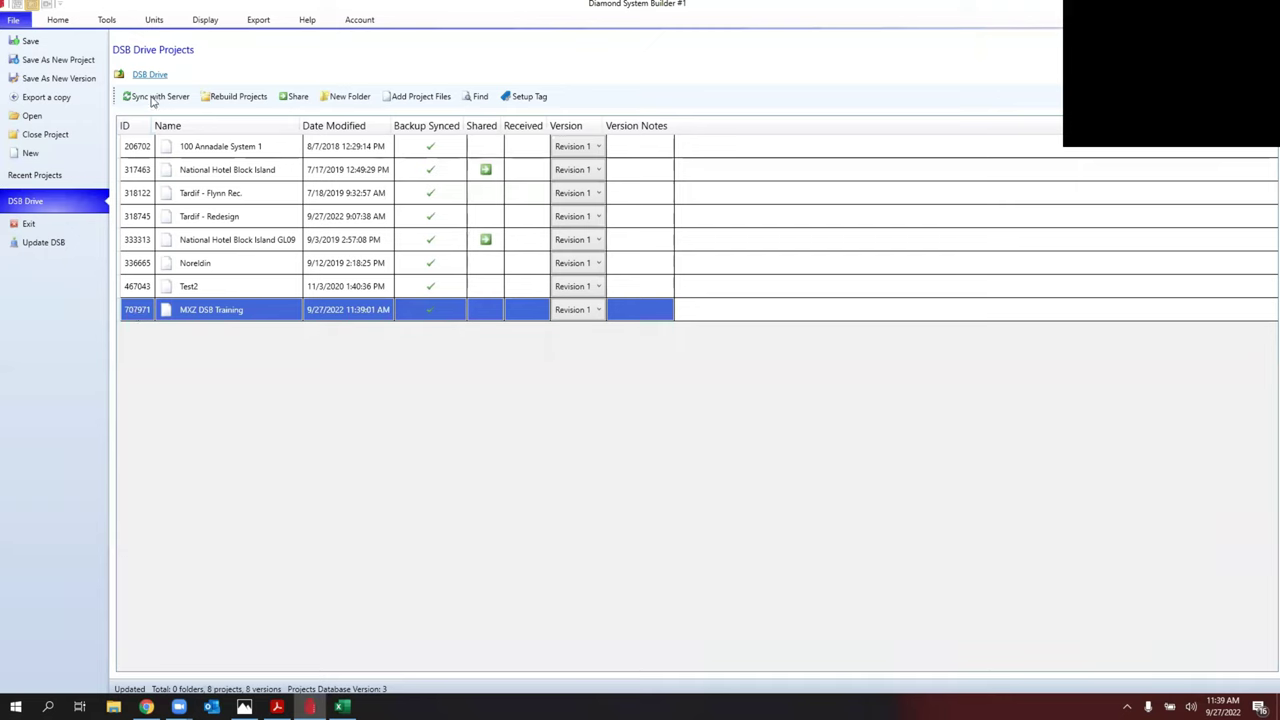
# Step: Share MXZ DSB Training with a colleague's e-mail address added to the share list
pyautogui.click(297, 97)
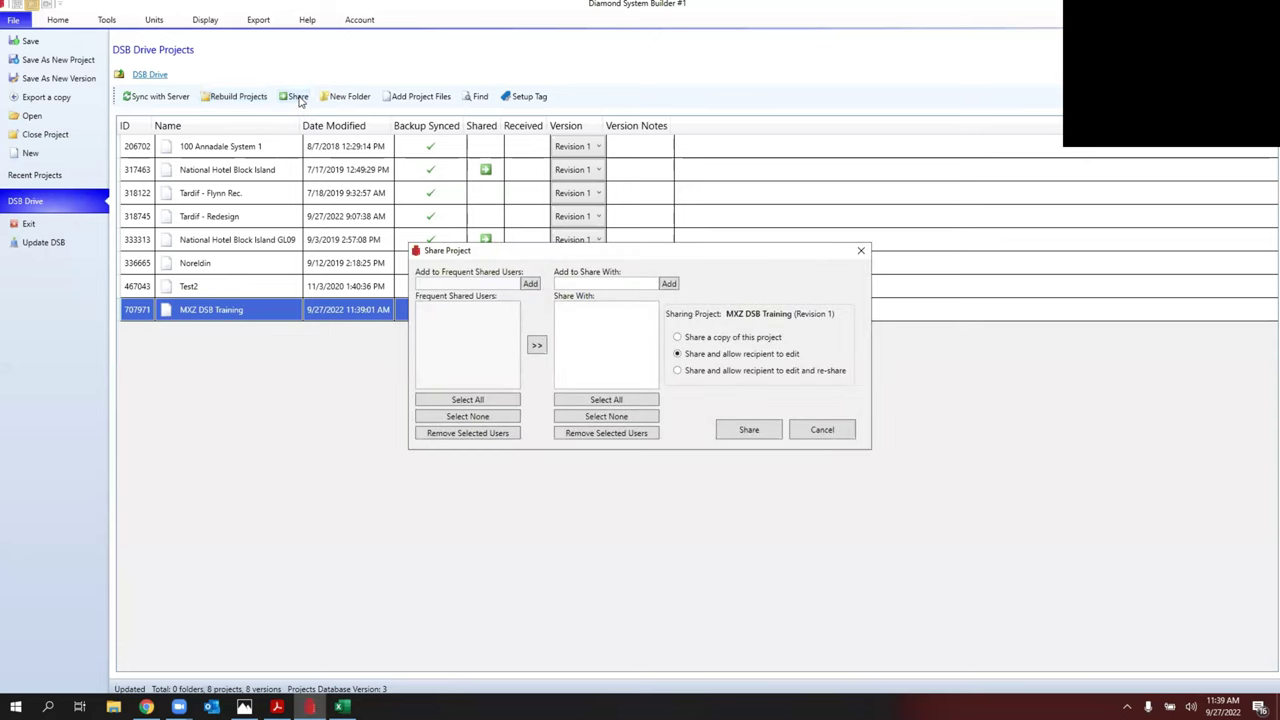
pyautogui.click(466, 285)
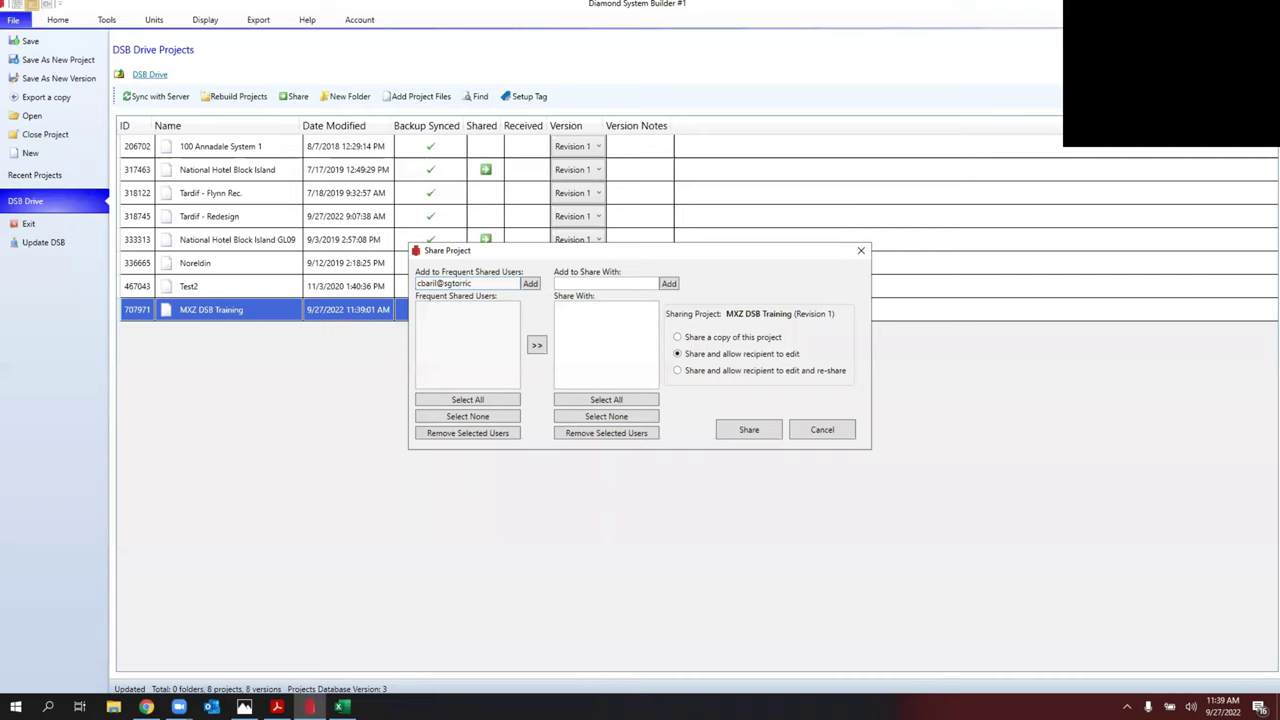
pyautogui.click(530, 284)
pyautogui.click(537, 346)
pyautogui.click(678, 397)
pyautogui.click(486, 311)
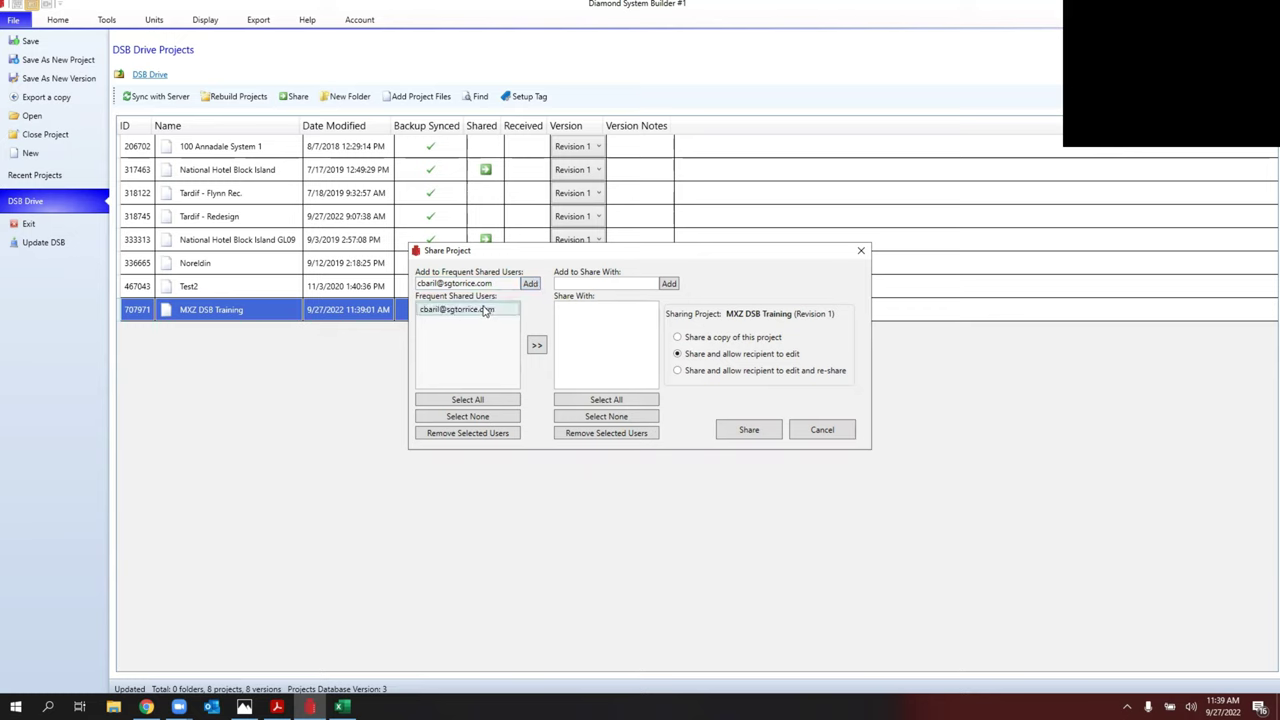
pyautogui.click(537, 346)
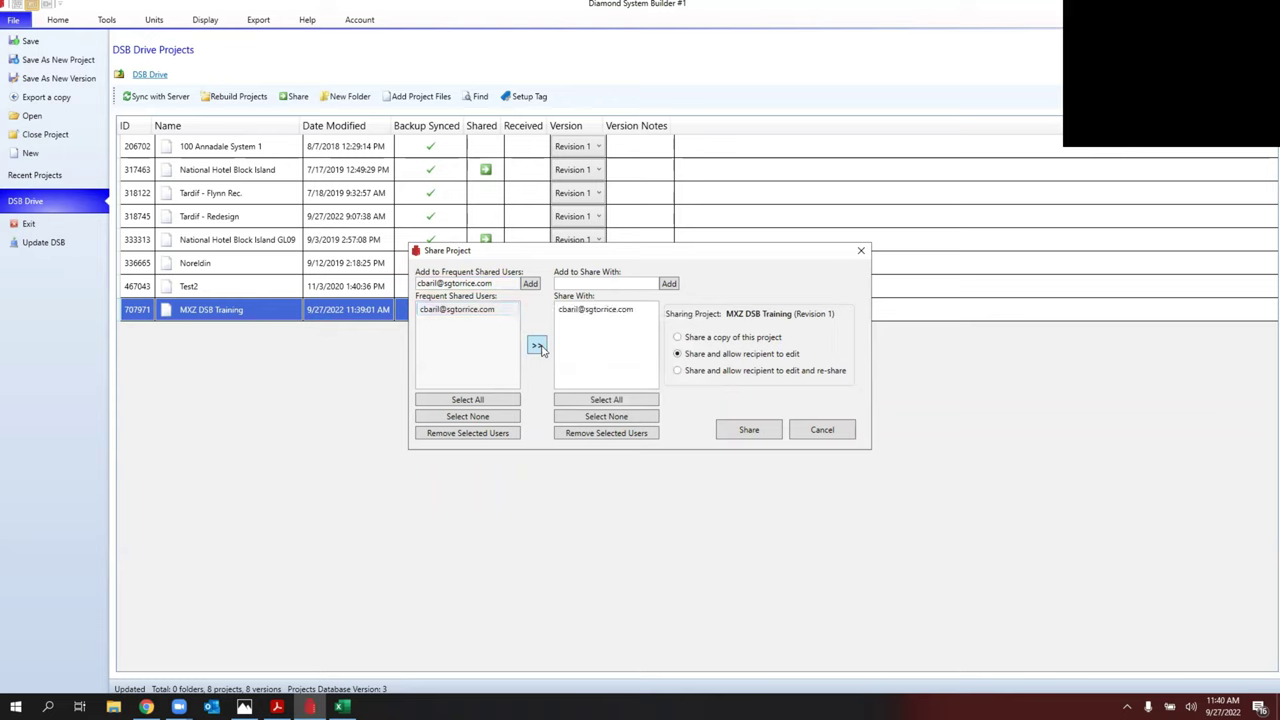
pyautogui.click(749, 430)
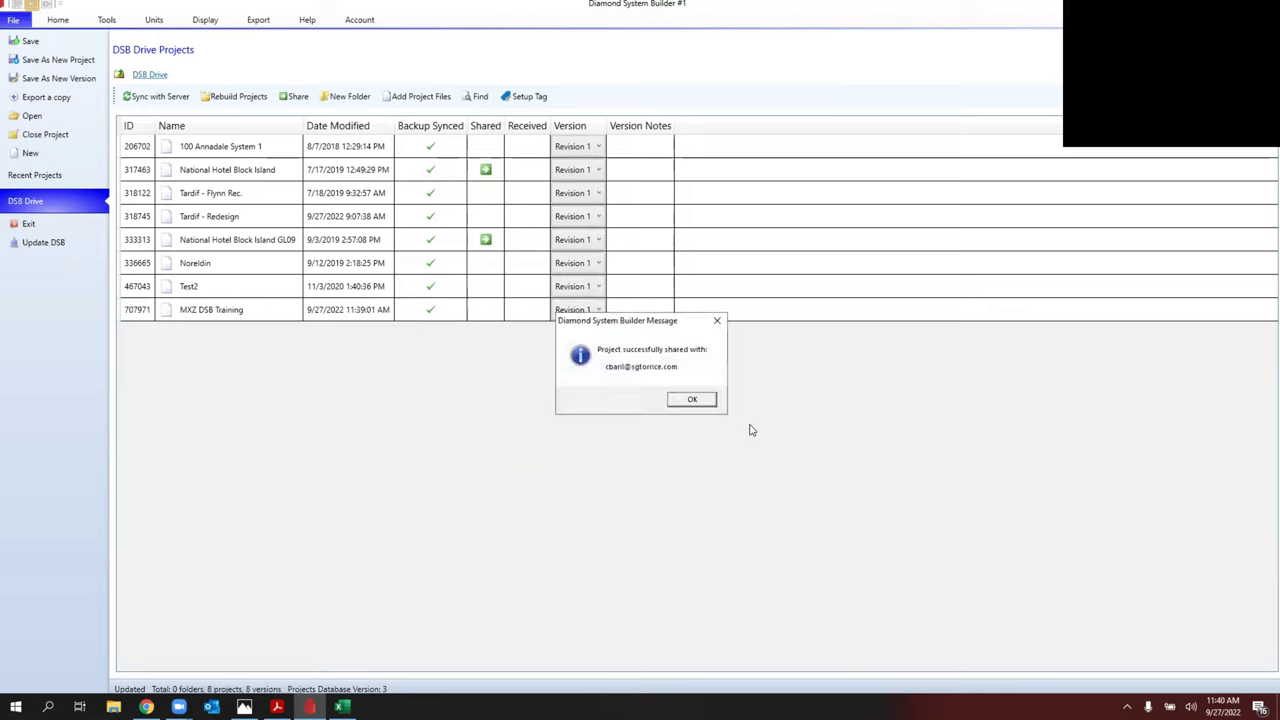
pyautogui.click(696, 403)
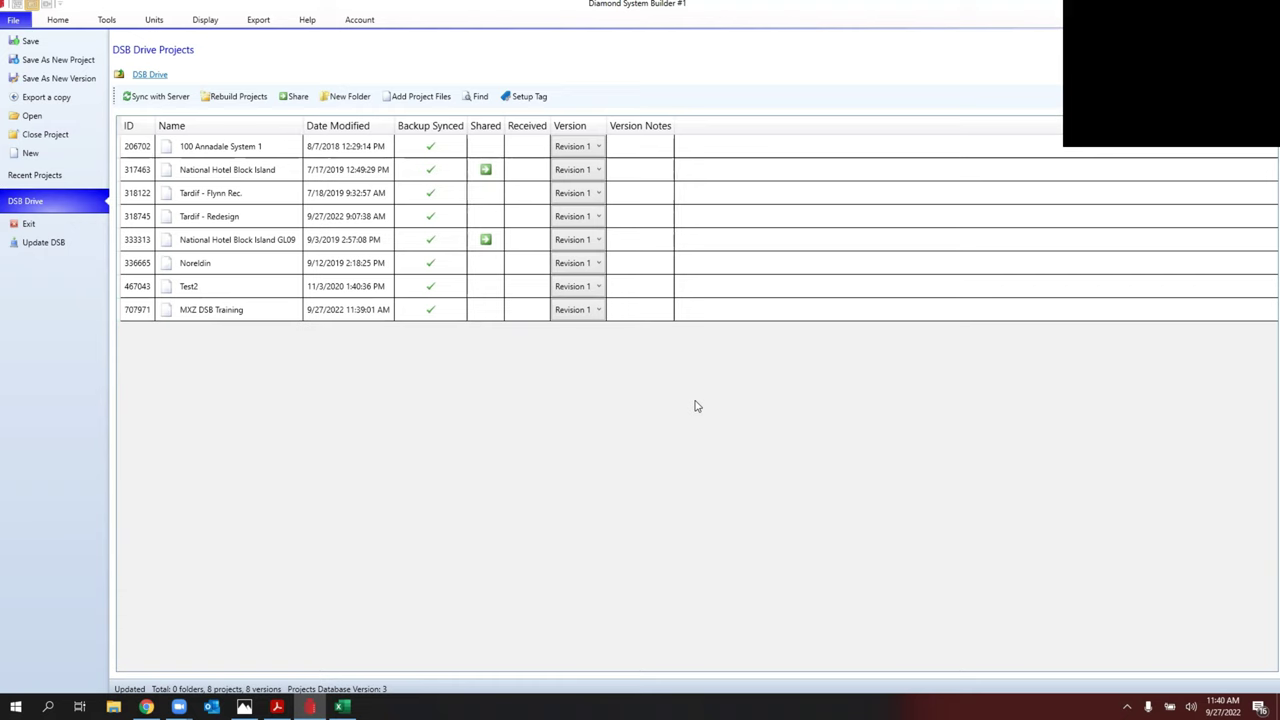
# Step: Leave the projects list and return to the MXZ DSB Training controls layout
pyautogui.click(58, 21)
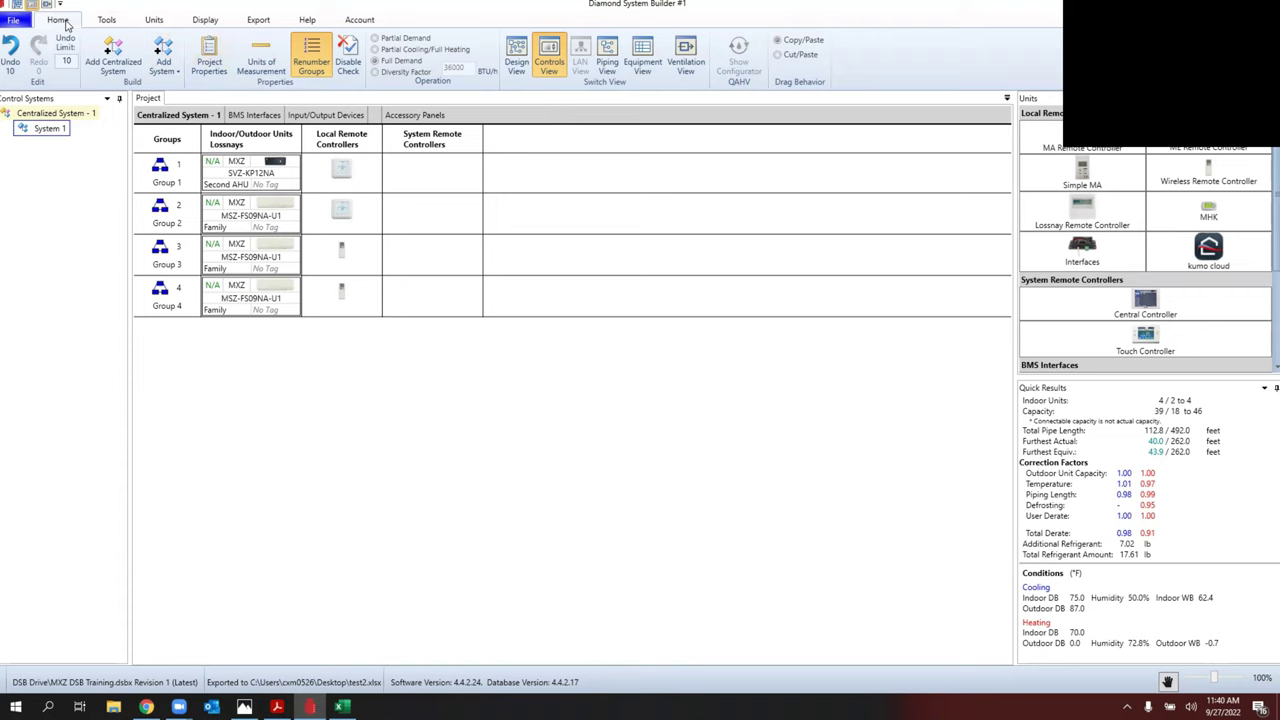
# Step: In the piping diagram, set the first two branch lengths to 35 ft and 10 ft
pyautogui.click(104, 21)
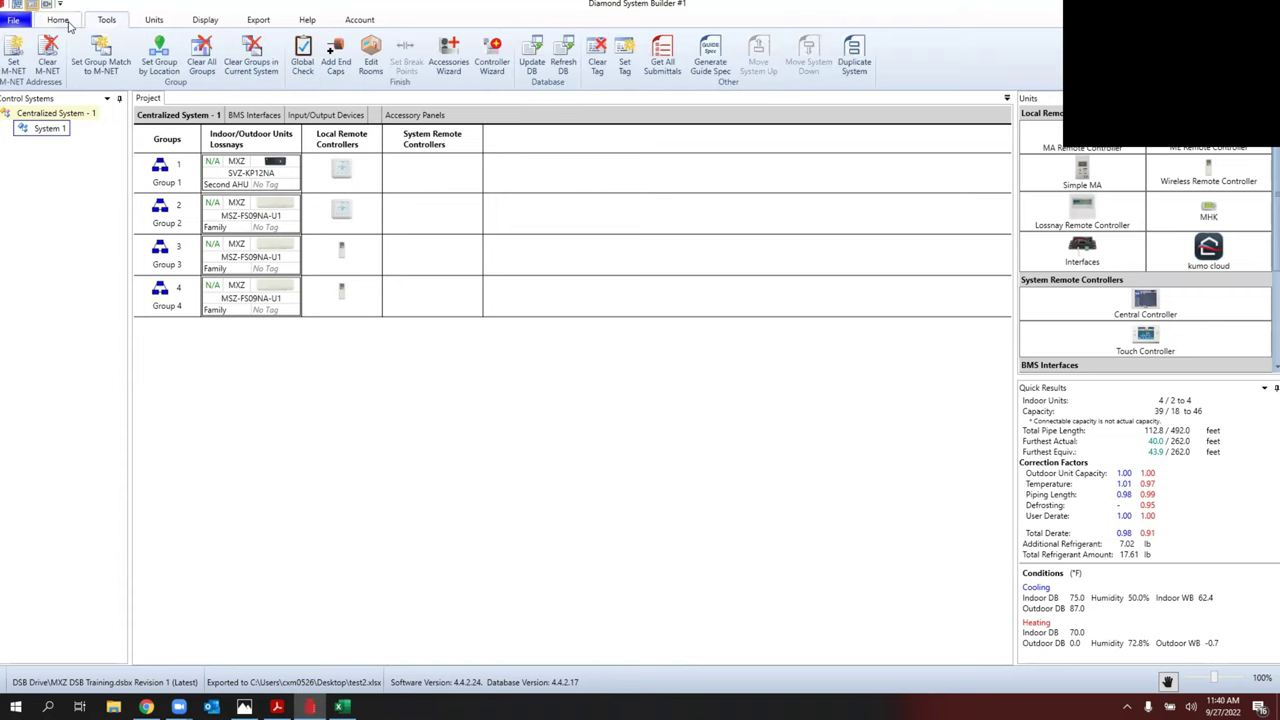
pyautogui.click(56, 21)
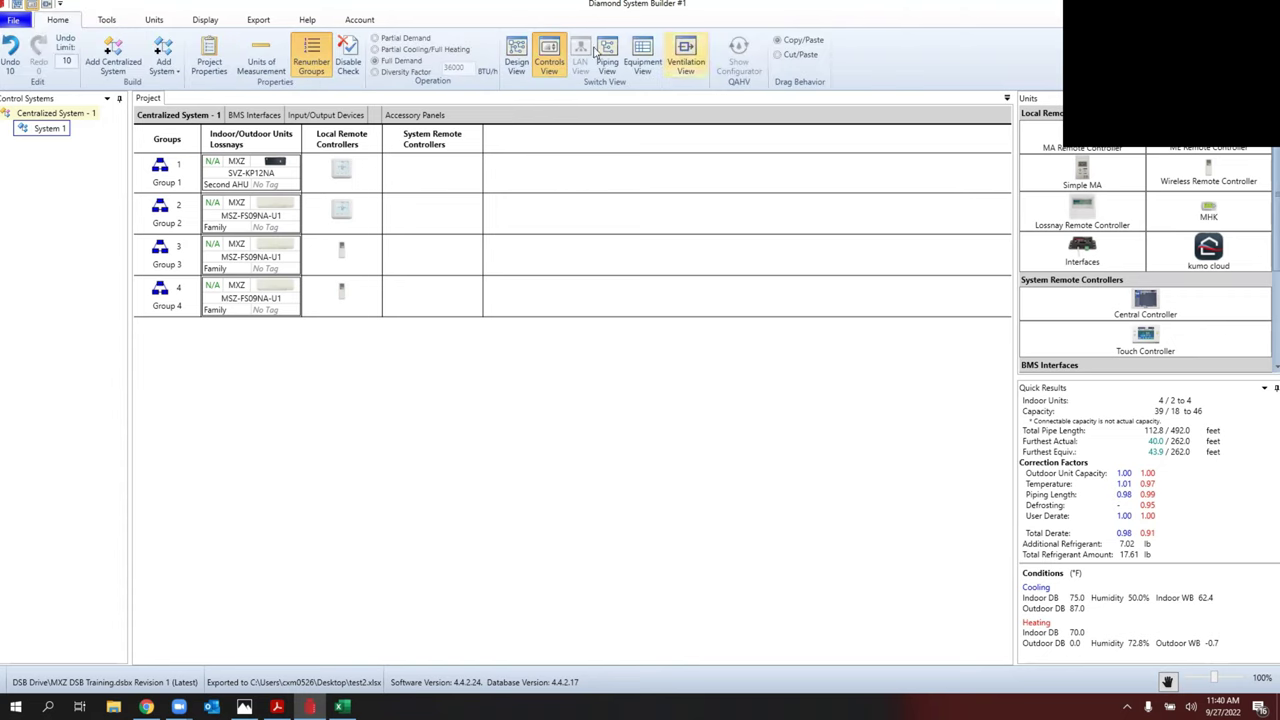
pyautogui.click(516, 55)
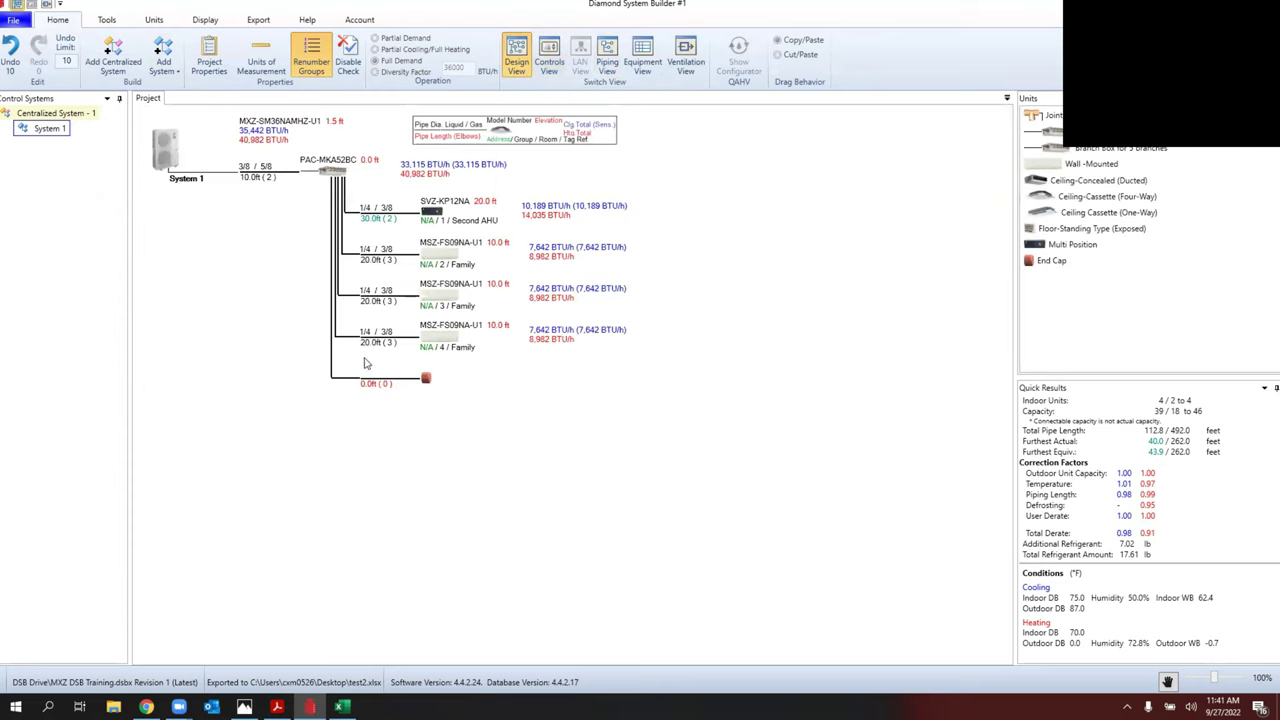
pyautogui.doubleClick(366, 224)
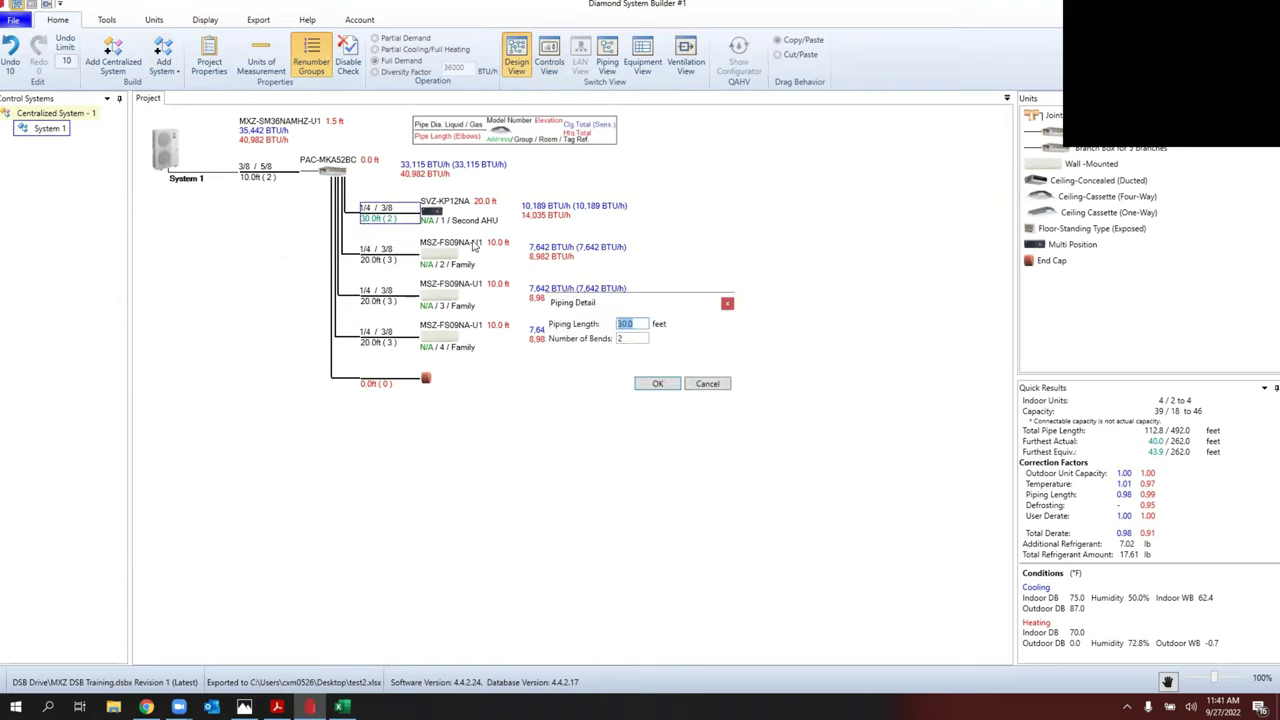
pyautogui.write('35')
pyautogui.click(657, 383)
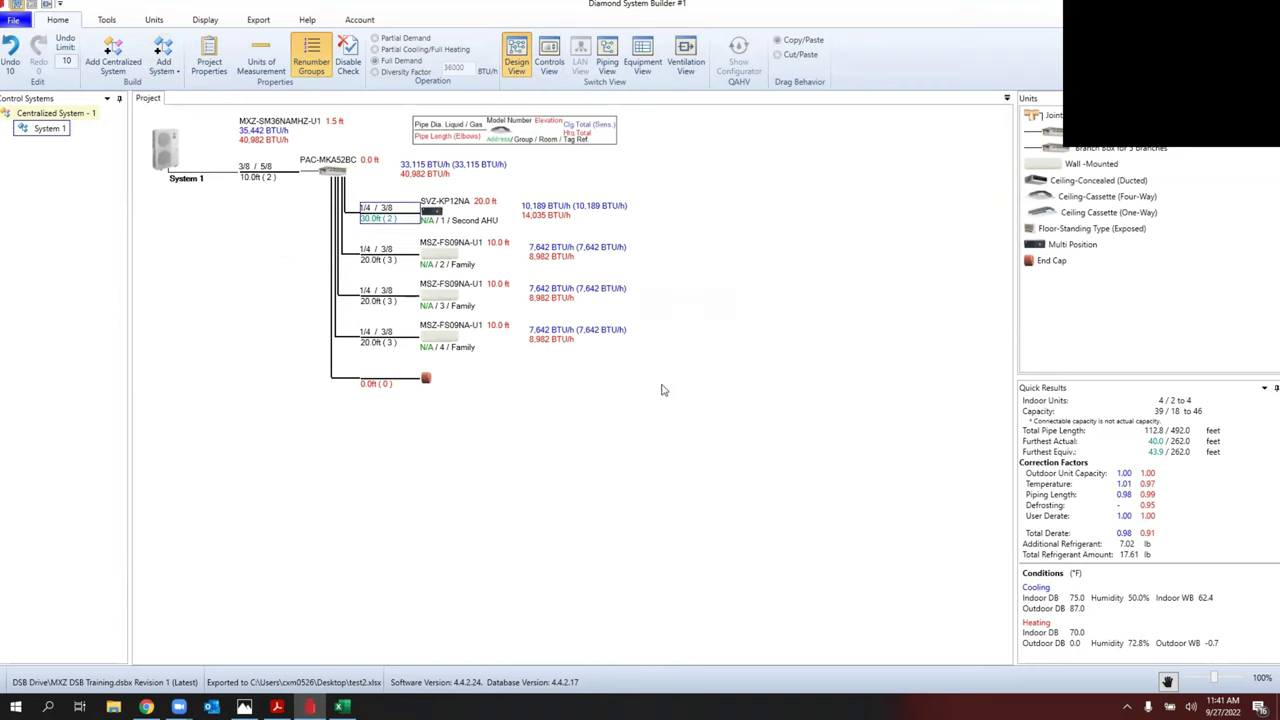
pyautogui.doubleClick(377, 262)
pyautogui.write('10')
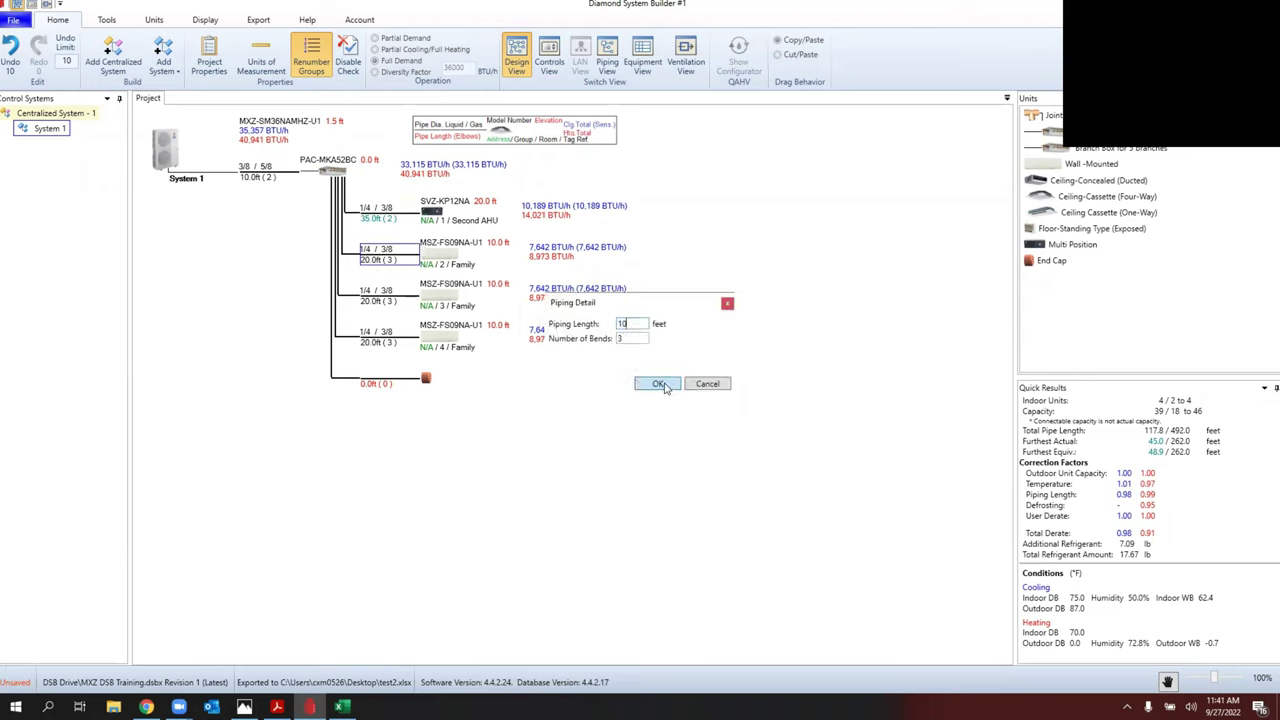
pyautogui.click(660, 385)
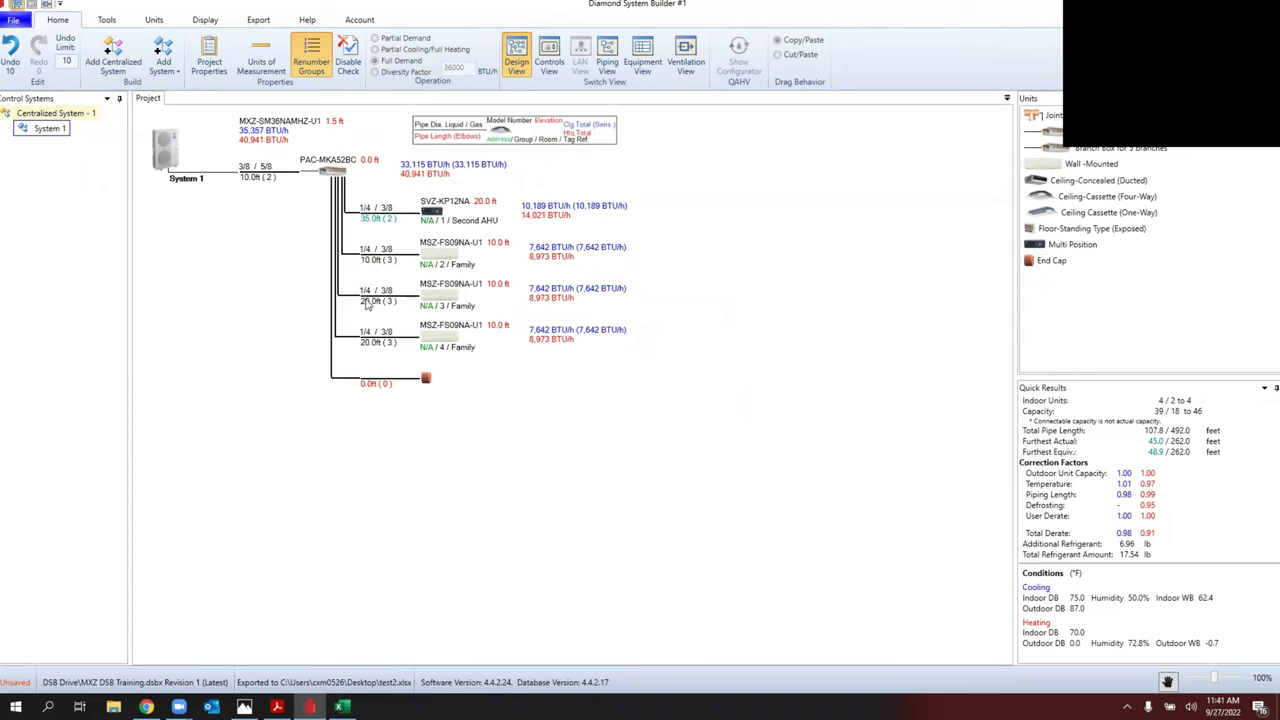
# Step: Set the fourth branch's piping length to 35 ft
pyautogui.doubleClick(378, 343)
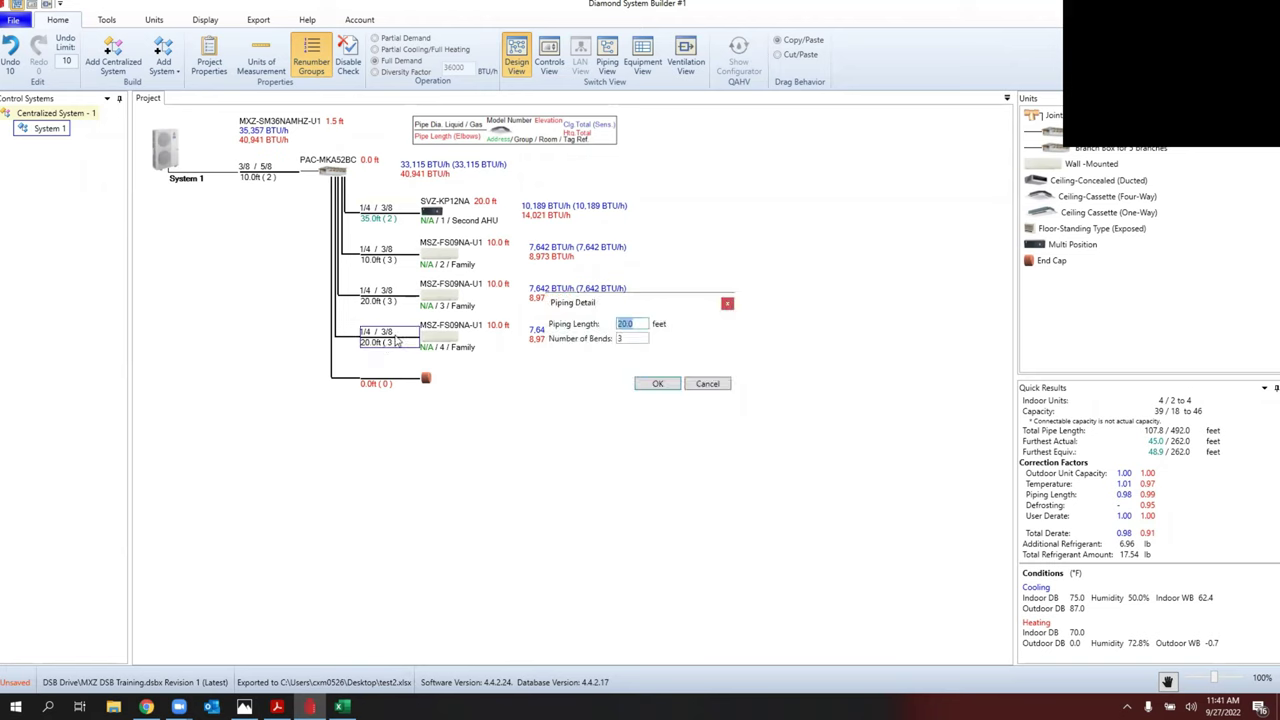
pyautogui.write('2')
pyautogui.press('BackSpace')
pyautogui.write('35')
pyautogui.click(658, 384)
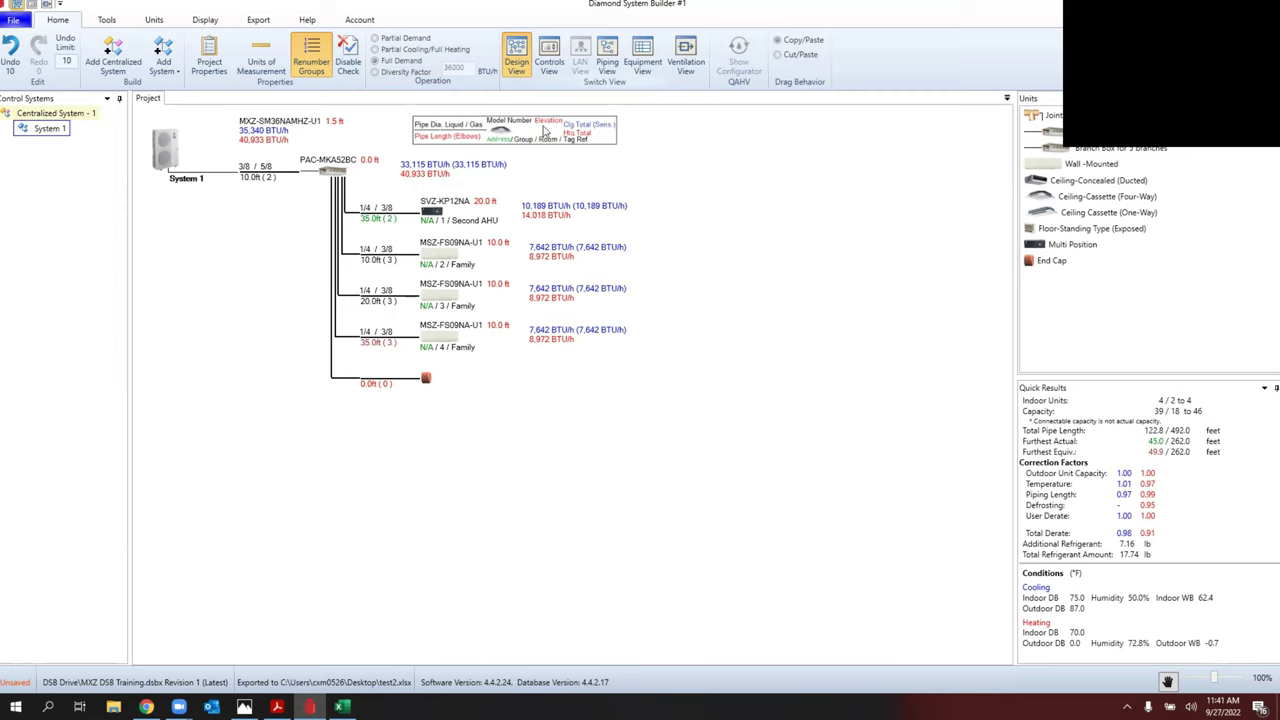
pyautogui.click(259, 20)
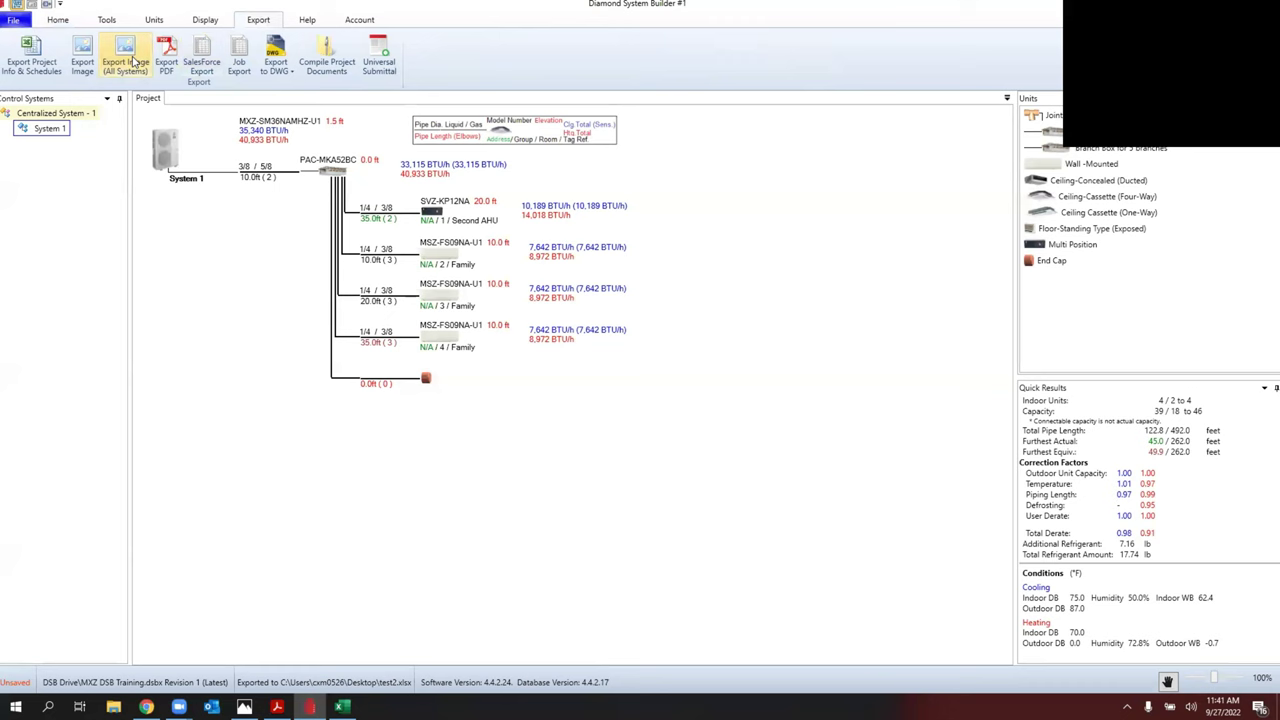
# Step: Export all views to a PDF named MXZ DSB Training
pyautogui.click(166, 55)
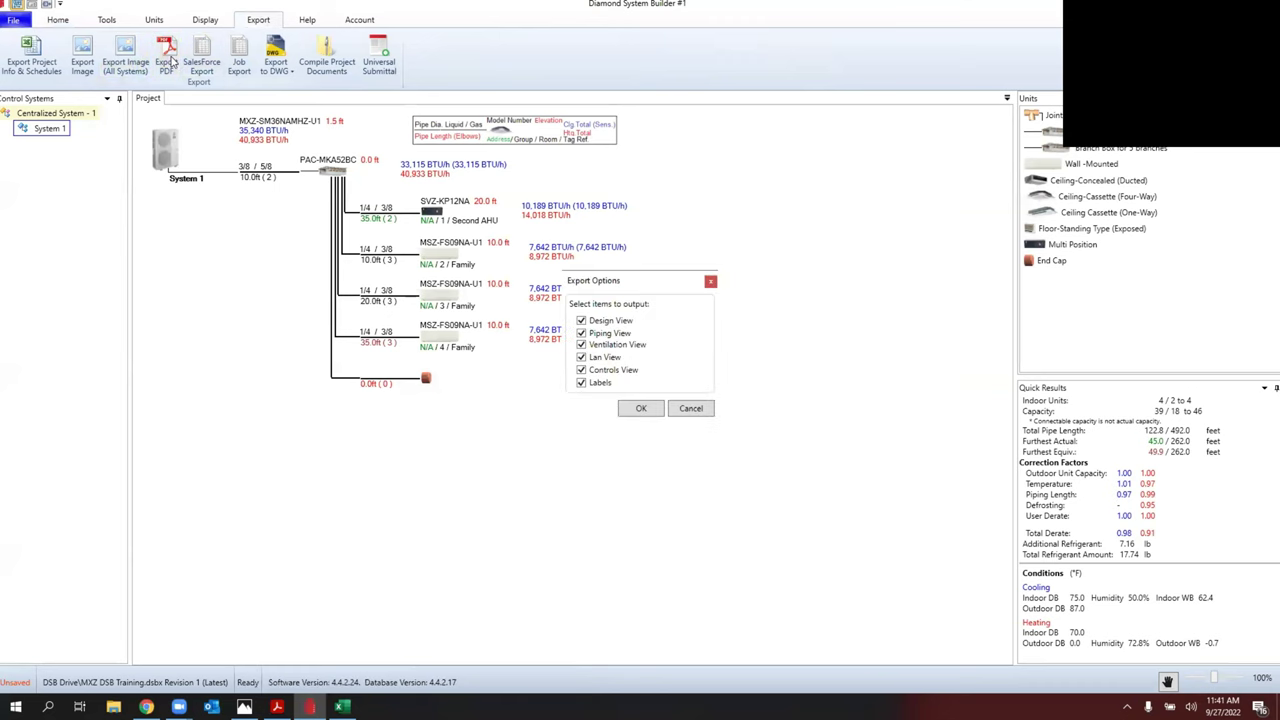
pyautogui.click(627, 409)
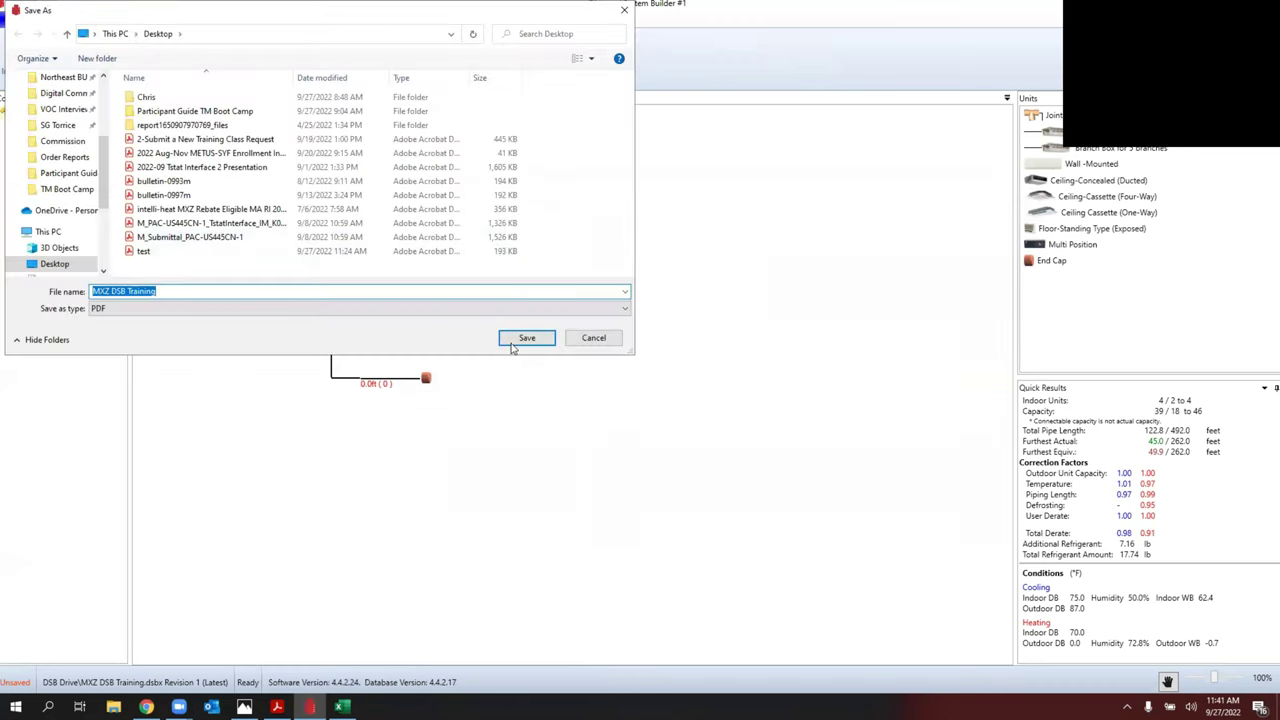
pyautogui.click(527, 338)
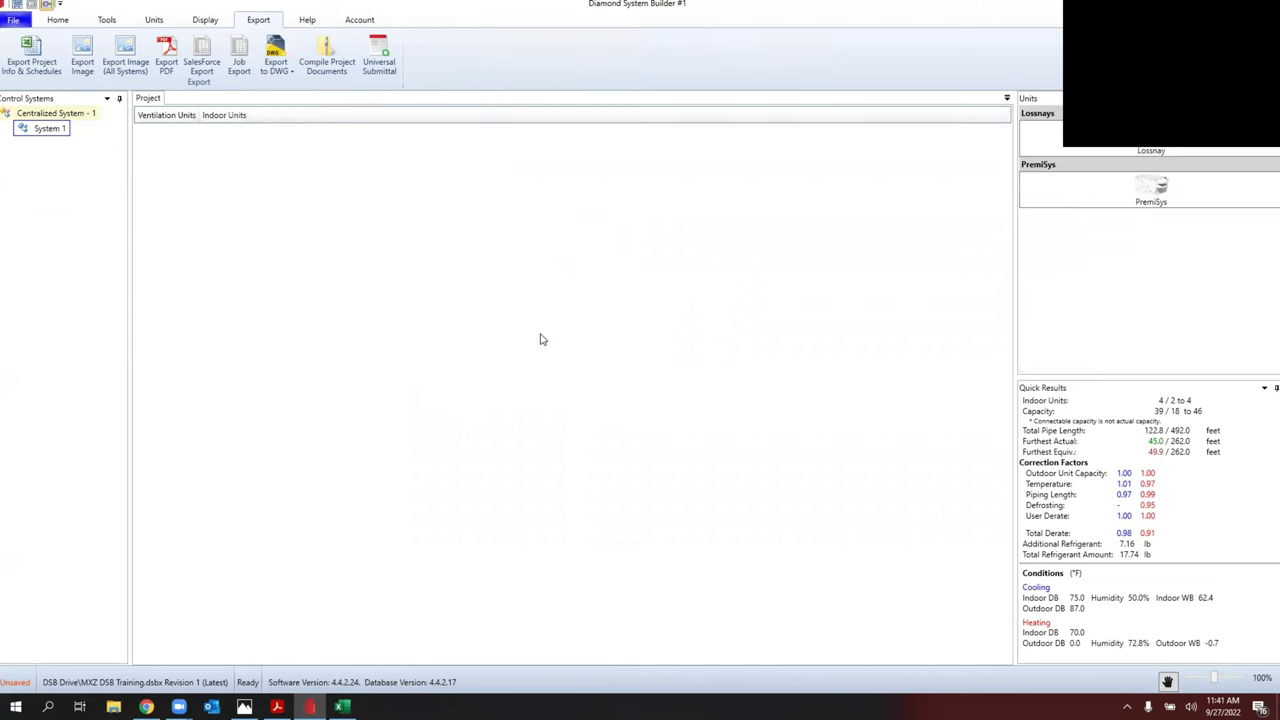
# Step: Review the exported PDF in Acrobat Reader, then close all its tabs
pyautogui.click(668, 399)
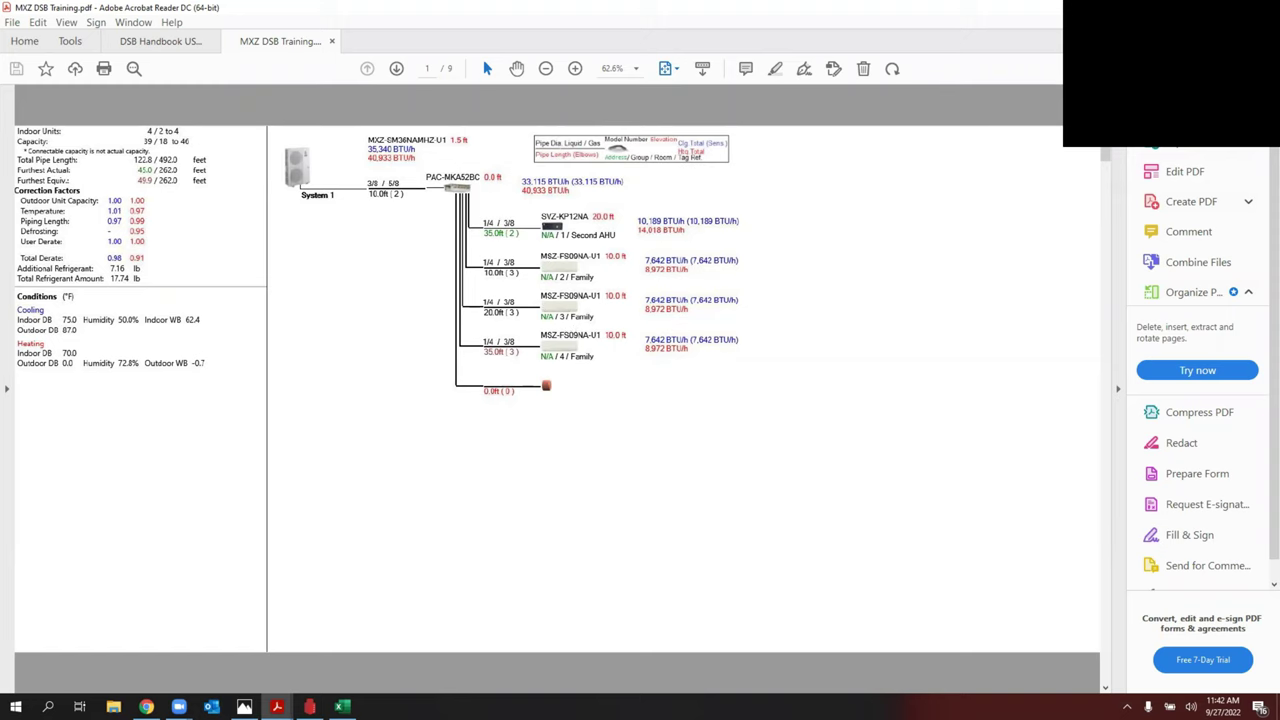
pyautogui.hotkey('alt', 'F4')
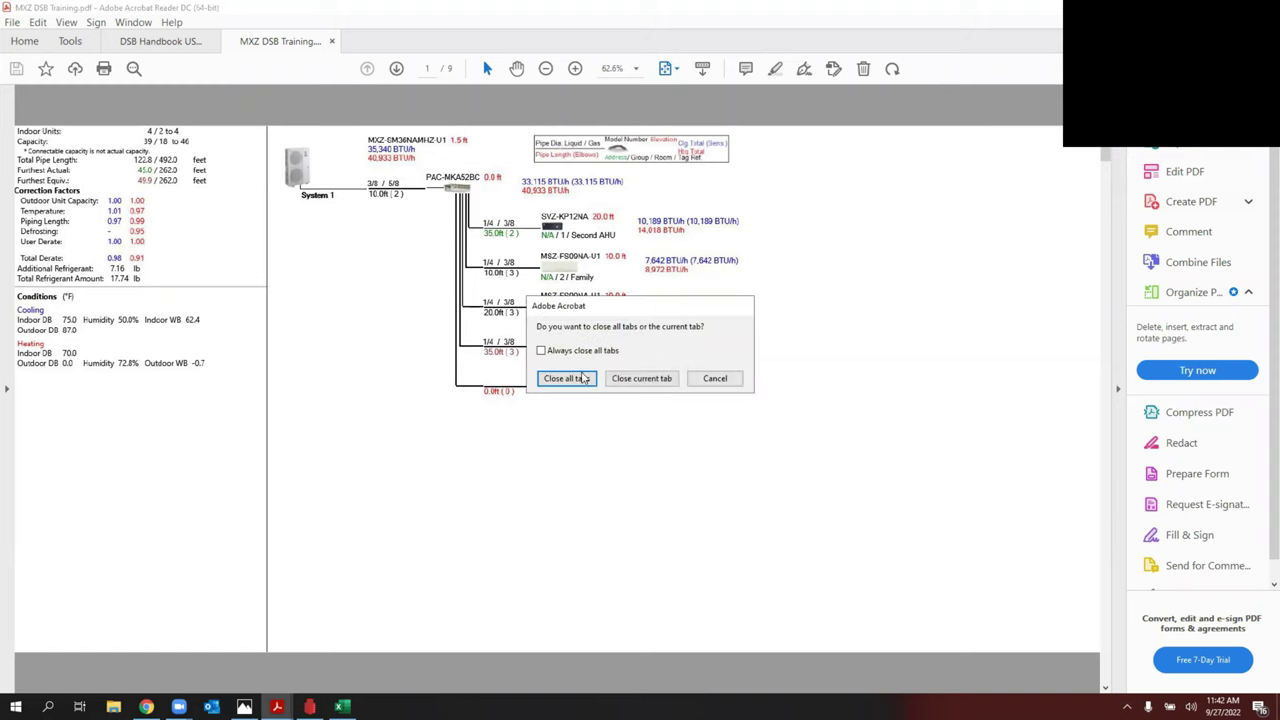
pyautogui.click(575, 382)
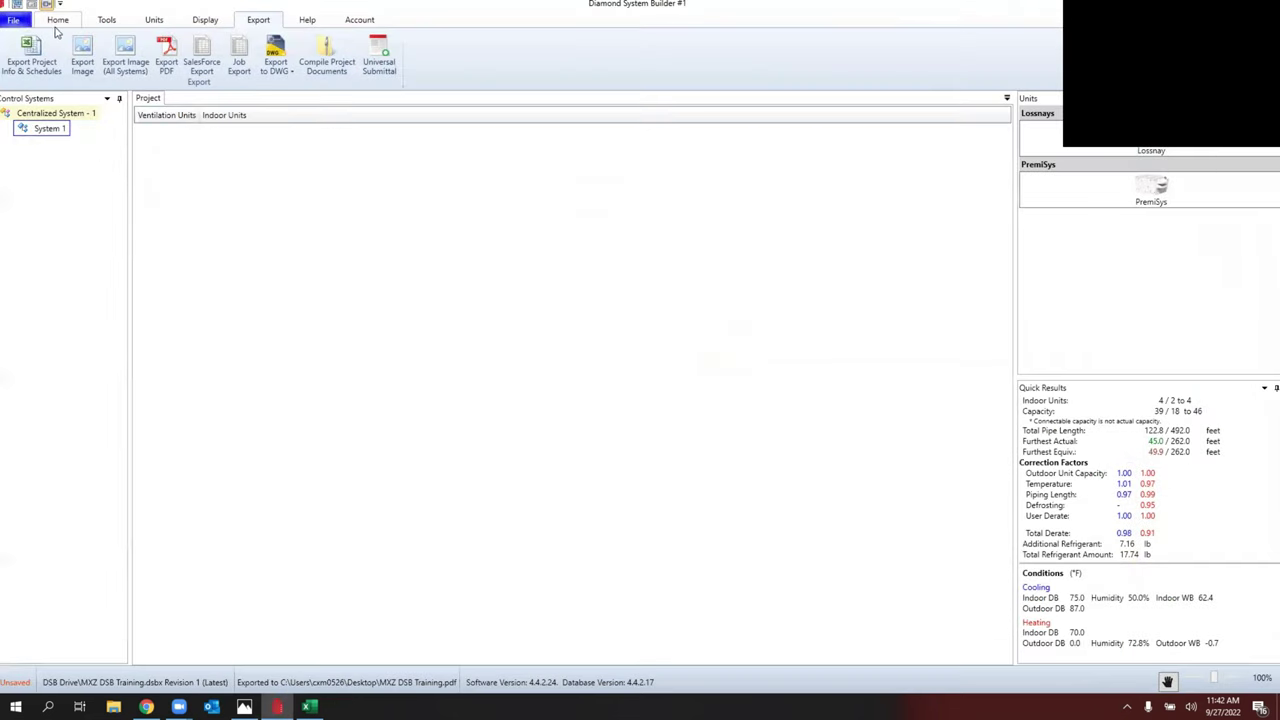
pyautogui.click(57, 22)
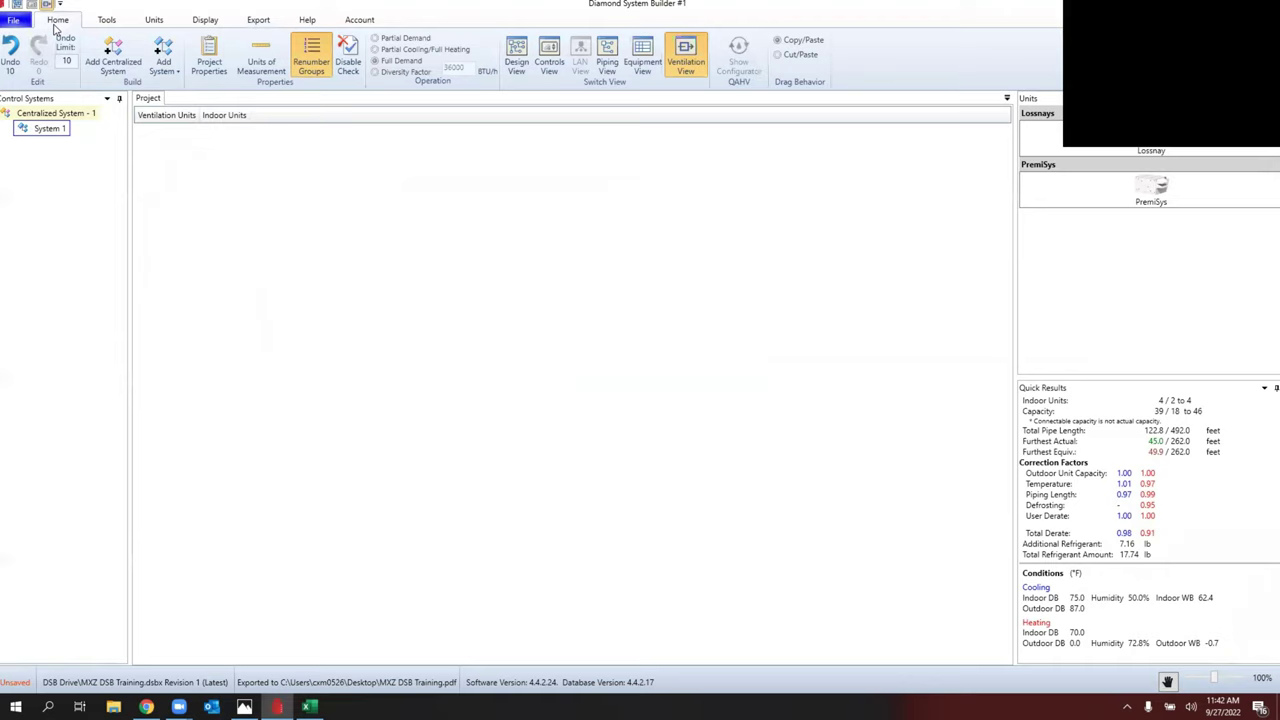
# Step: Start a new project, saving the current one first
pyautogui.click(13, 20)
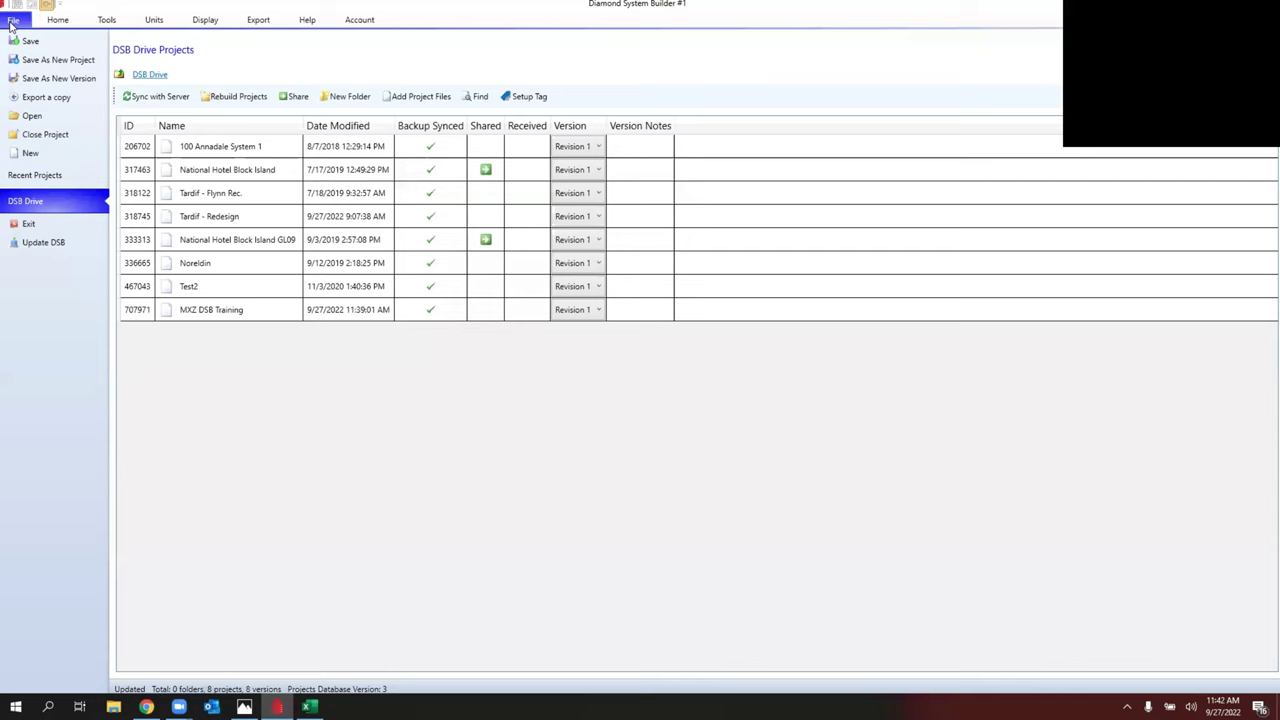
pyautogui.click(44, 156)
pyautogui.click(590, 397)
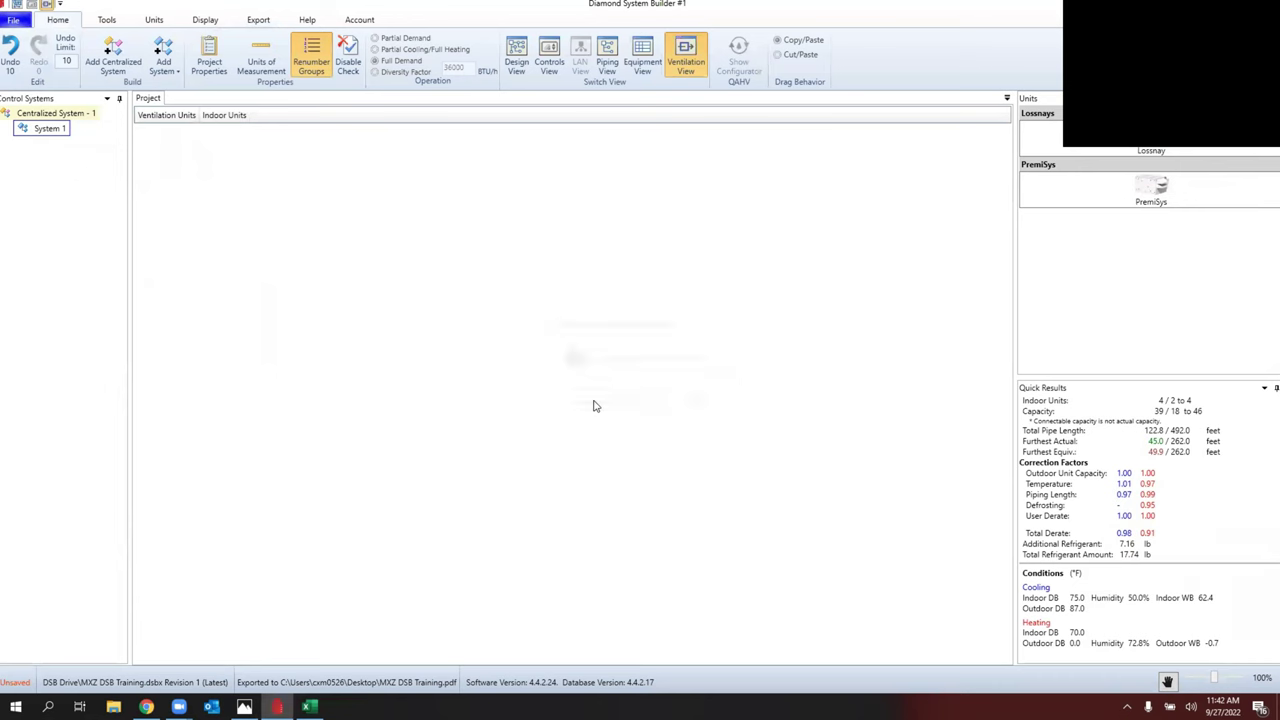
# Step: Set the new project to Design-Build with Worcester, MA design conditions
pyautogui.click(468, 176)
pyautogui.click(605, 150)
pyautogui.click(525, 176)
pyautogui.click(520, 203)
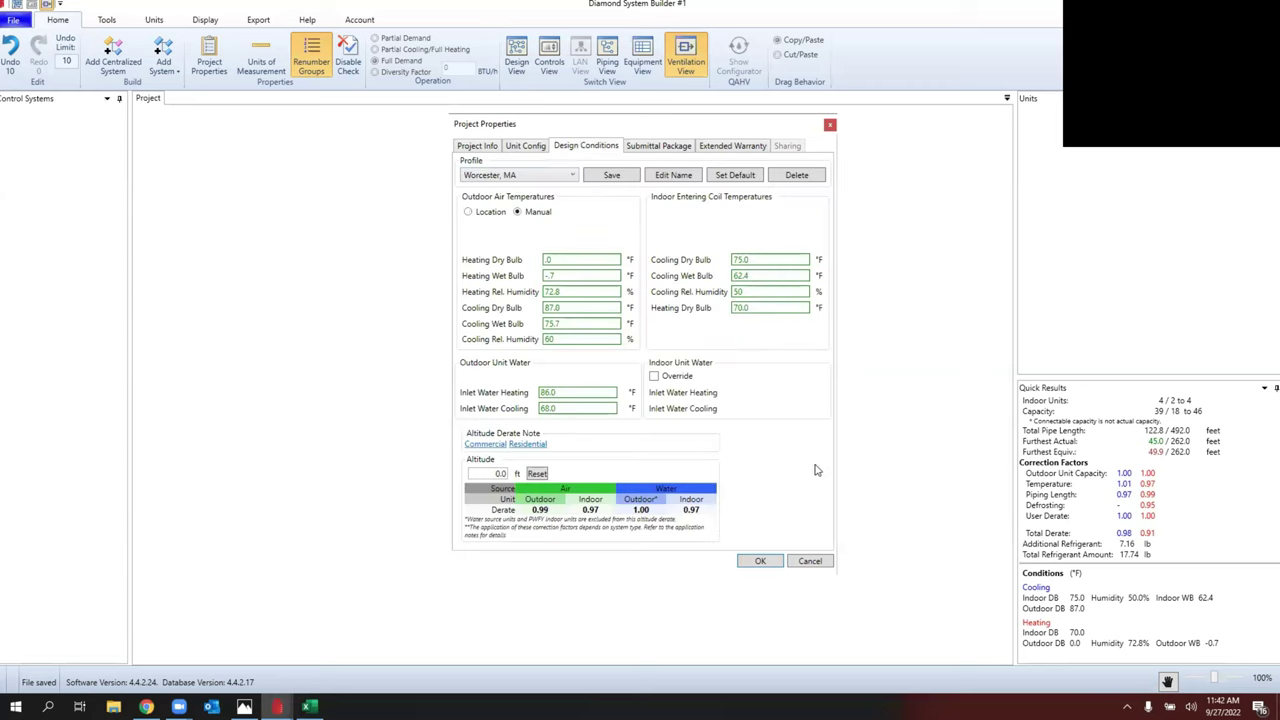
pyautogui.click(760, 561)
pyautogui.click(612, 402)
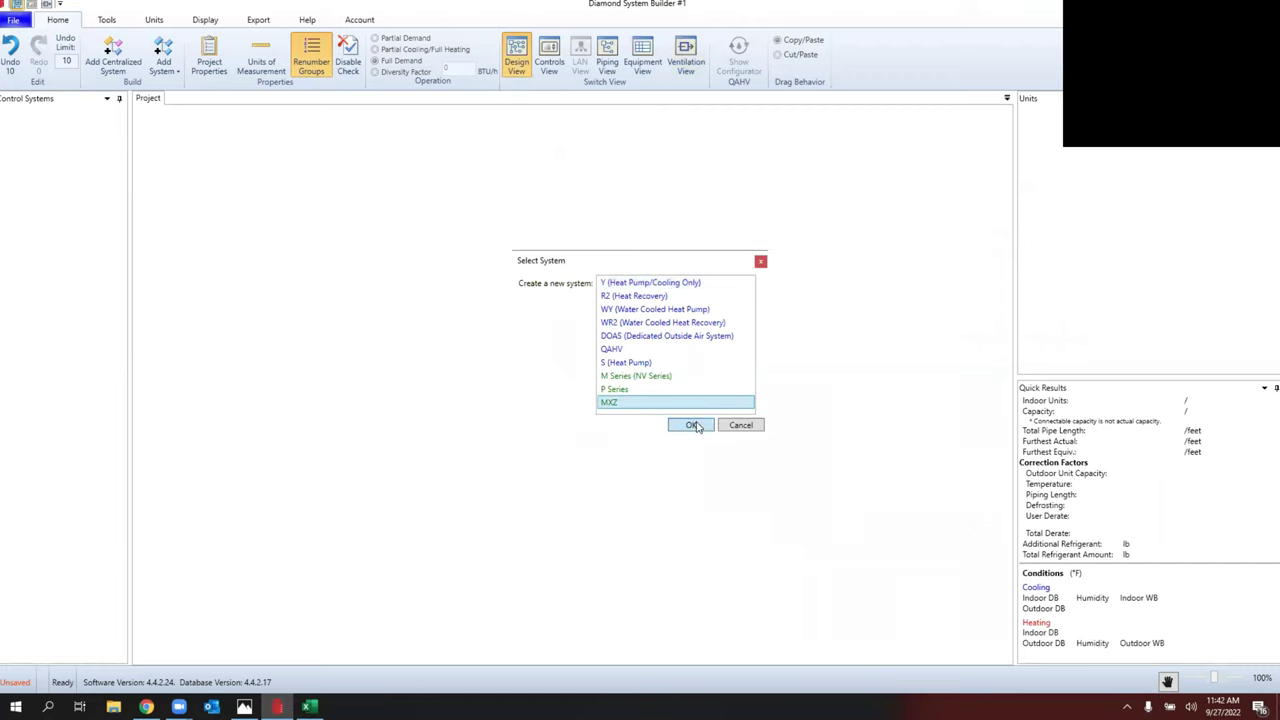
# Step: Create an MXZ system with outdoor unit MXZ-3C30NAHZ3-U1 at 1.5 ft main unit height
pyautogui.click(690, 425)
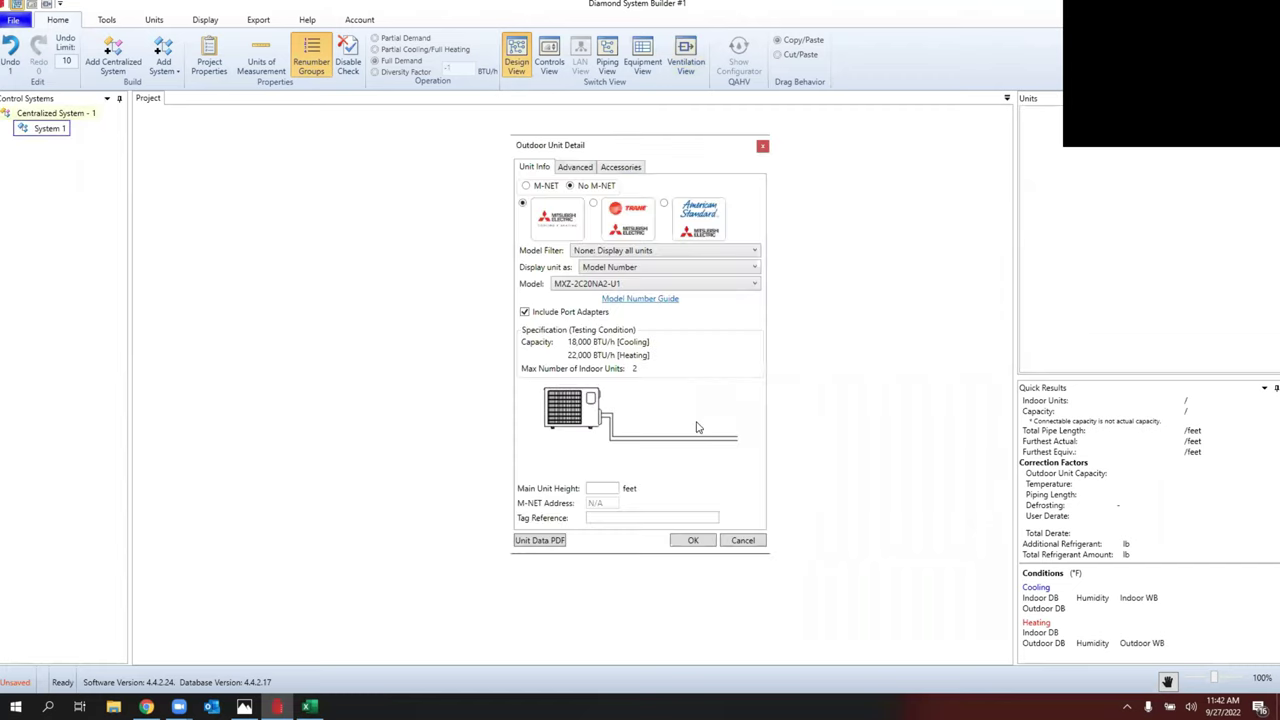
pyautogui.click(655, 285)
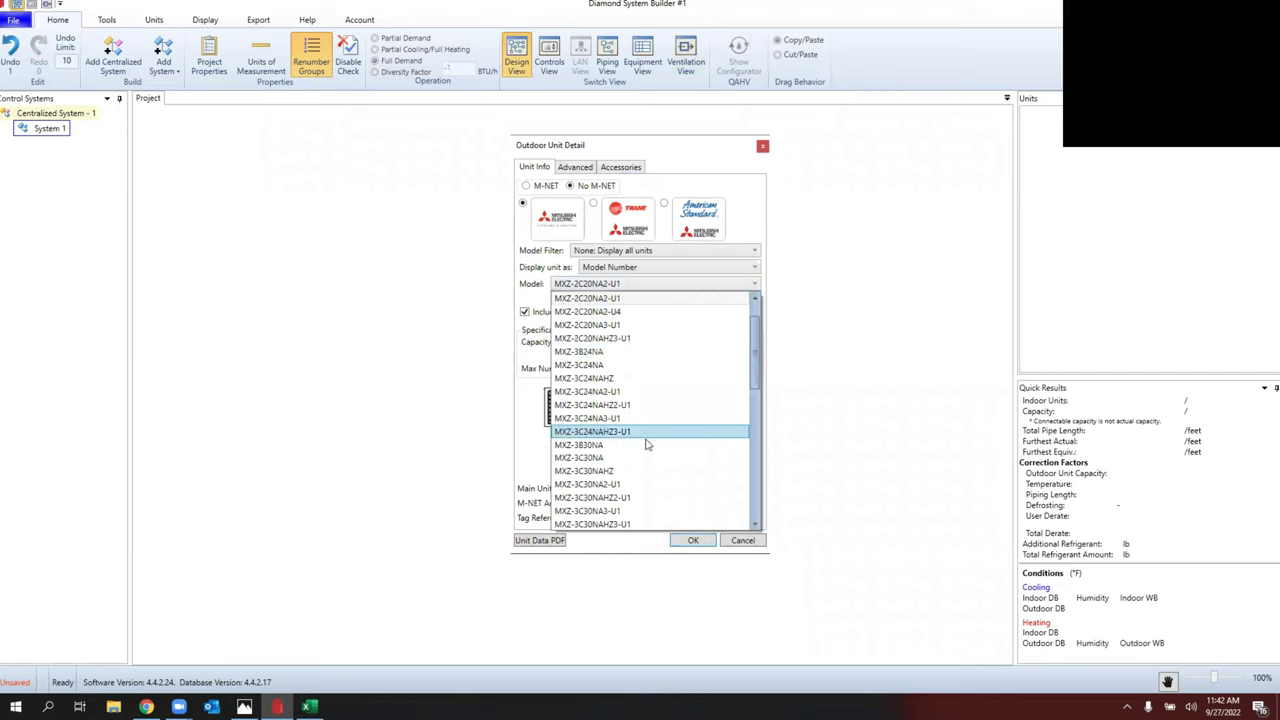
pyautogui.scroll(-1, 650, 440)
pyautogui.click(676, 484)
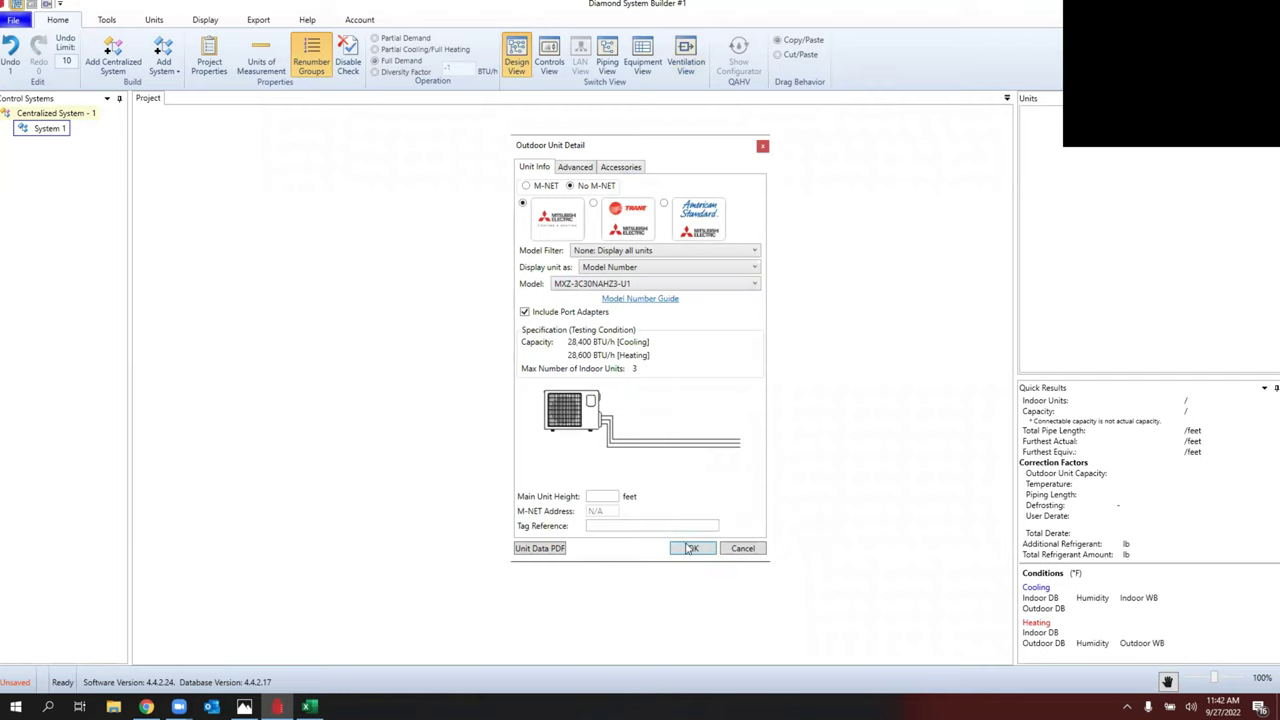
pyautogui.click(612, 496)
pyautogui.write('1.5')
pyautogui.click(704, 552)
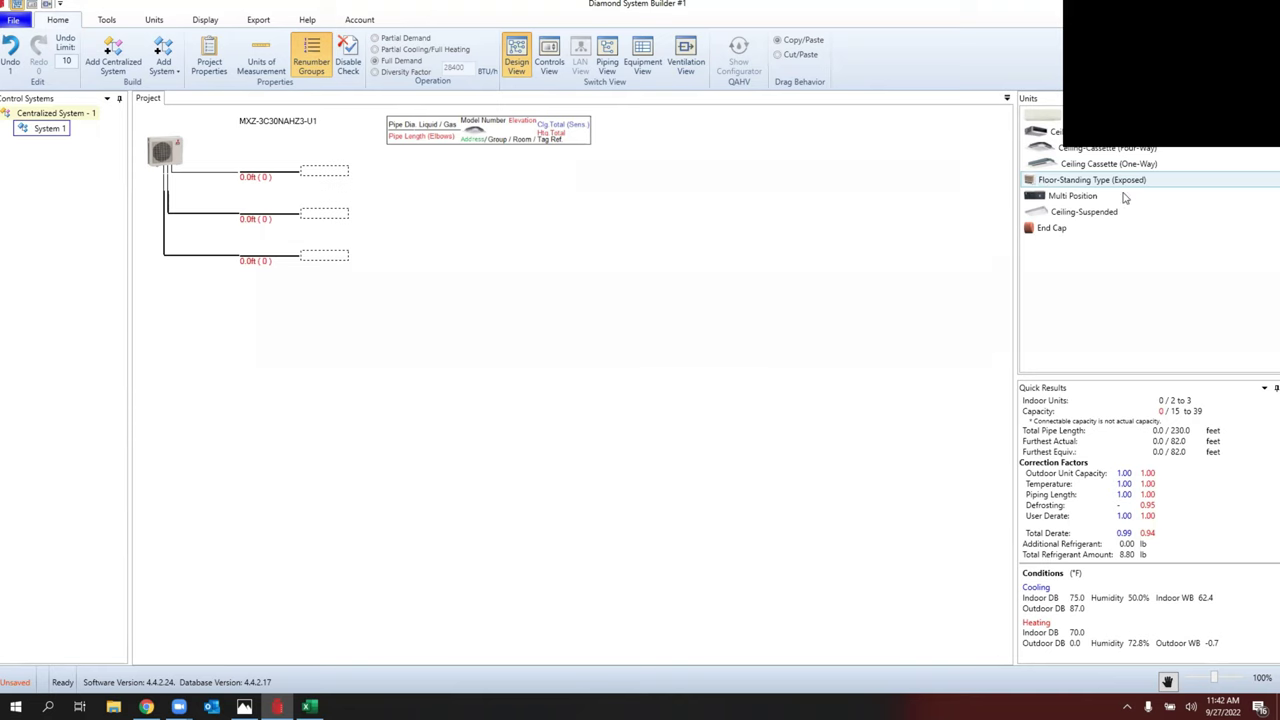
# Step: Put a multi-position SVZ-KP18NA indoor unit on the first branch with 20 ft piping
pyautogui.moveTo(1123, 198); pyautogui.dragTo(325, 175)
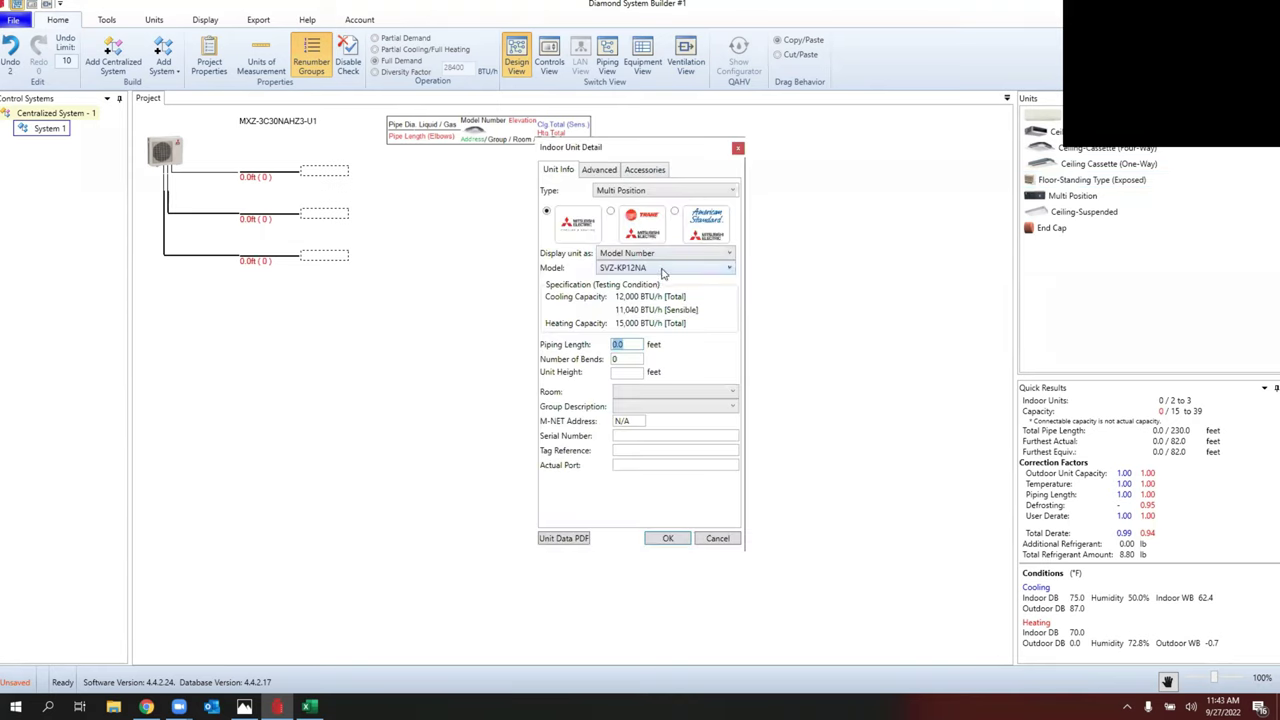
pyautogui.click(663, 270)
pyautogui.click(652, 352)
pyautogui.write('20')
pyautogui.press('Tab')
pyautogui.write('2')
pyautogui.click(666, 538)
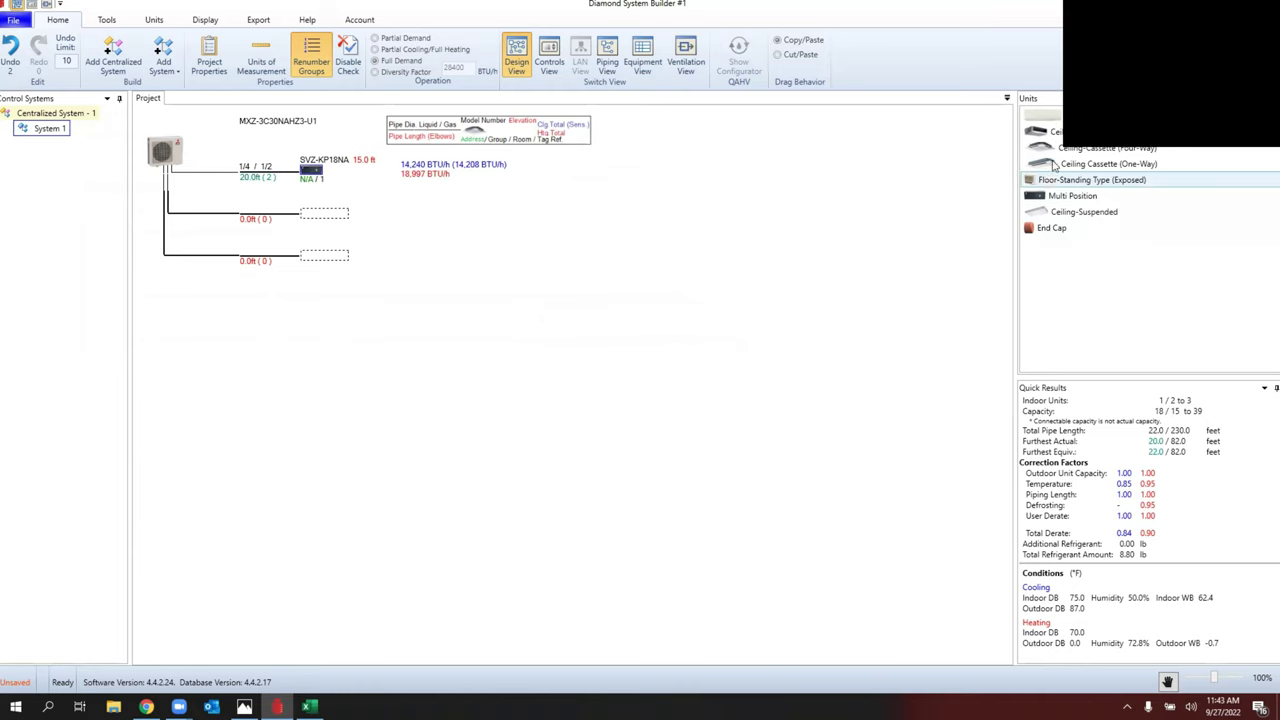
# Step: Add wall-mounted MSZ-GL06NA-U2 to branch two (10 ft, 2 bends, 8 ft height), keeping branch three empty
pyautogui.moveTo(1042, 117); pyautogui.dragTo(326, 215)
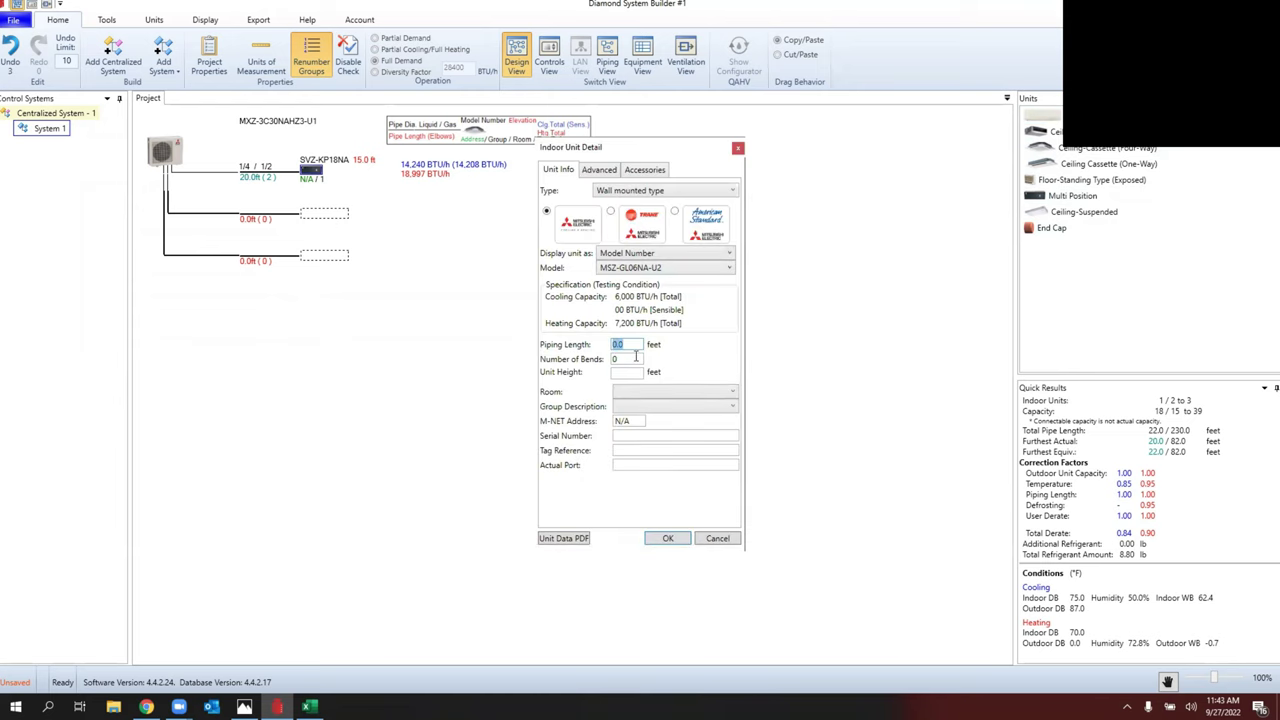
pyautogui.write('10')
pyautogui.press('Tab')
pyautogui.write('2')
pyautogui.press('Tab')
pyautogui.write('8')
pyautogui.click(668, 538)
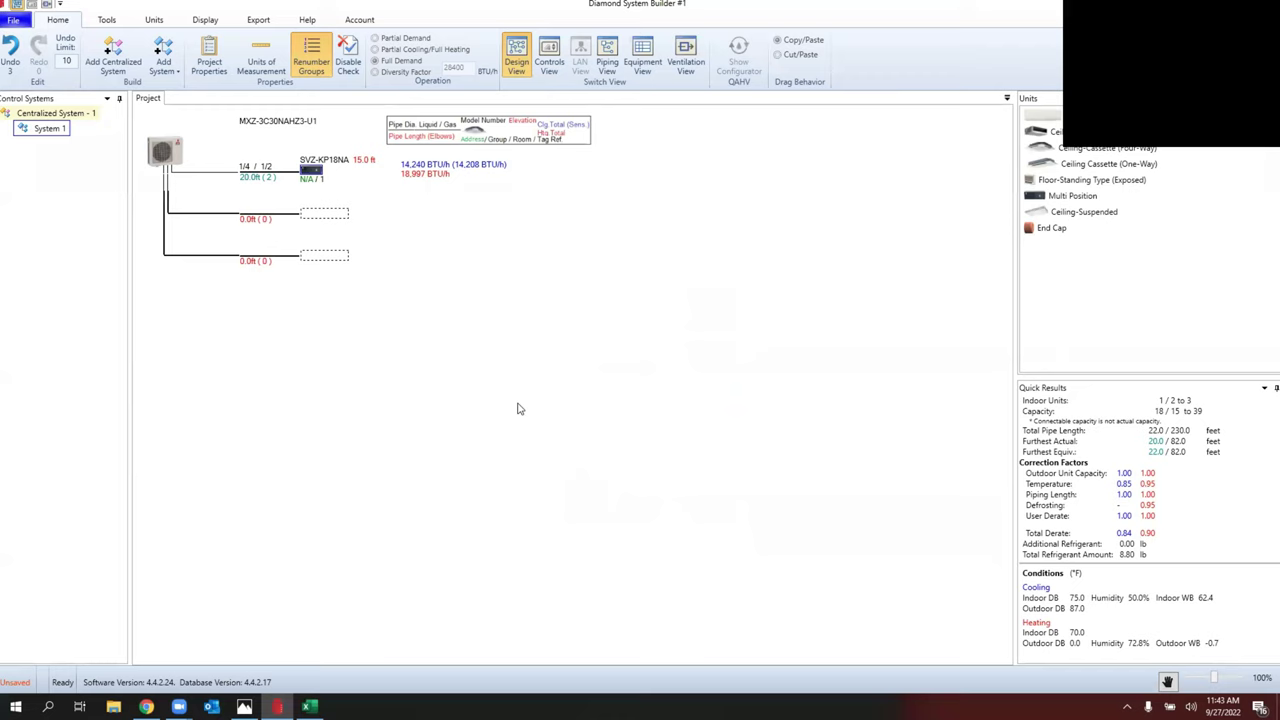
pyautogui.moveTo(333, 210); pyautogui.dragTo(333, 255)
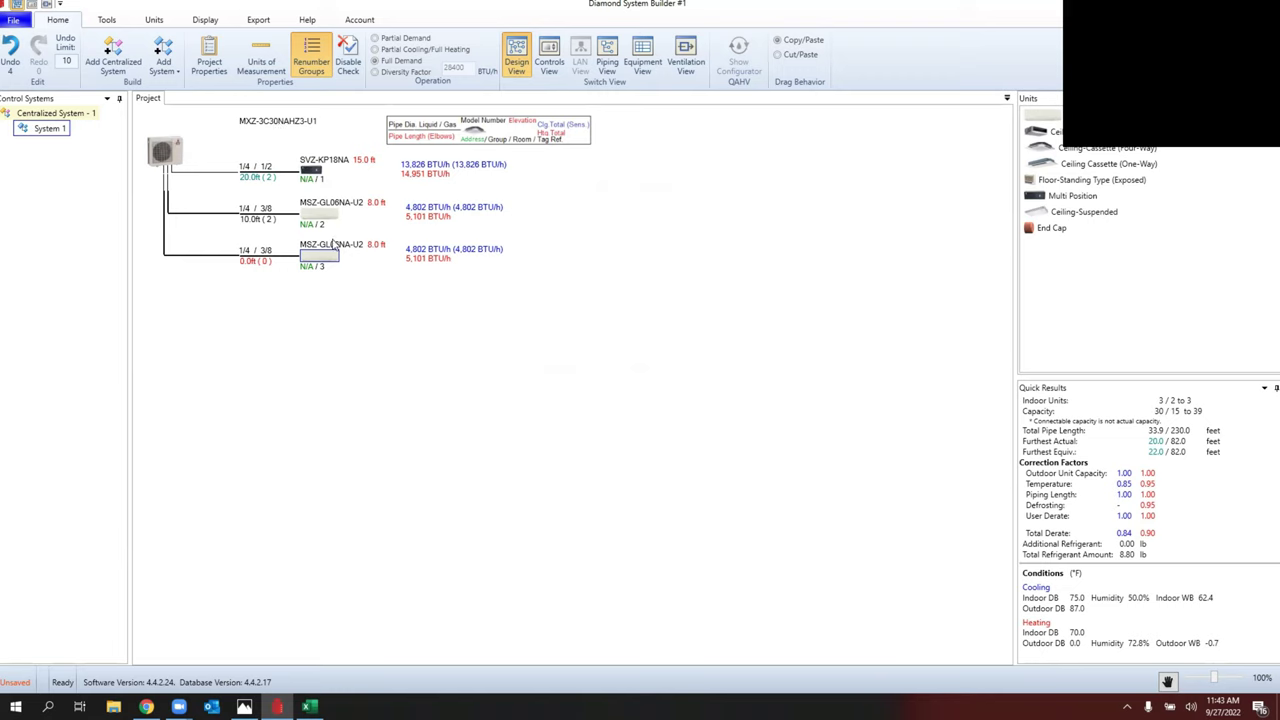
pyautogui.press('Delete')
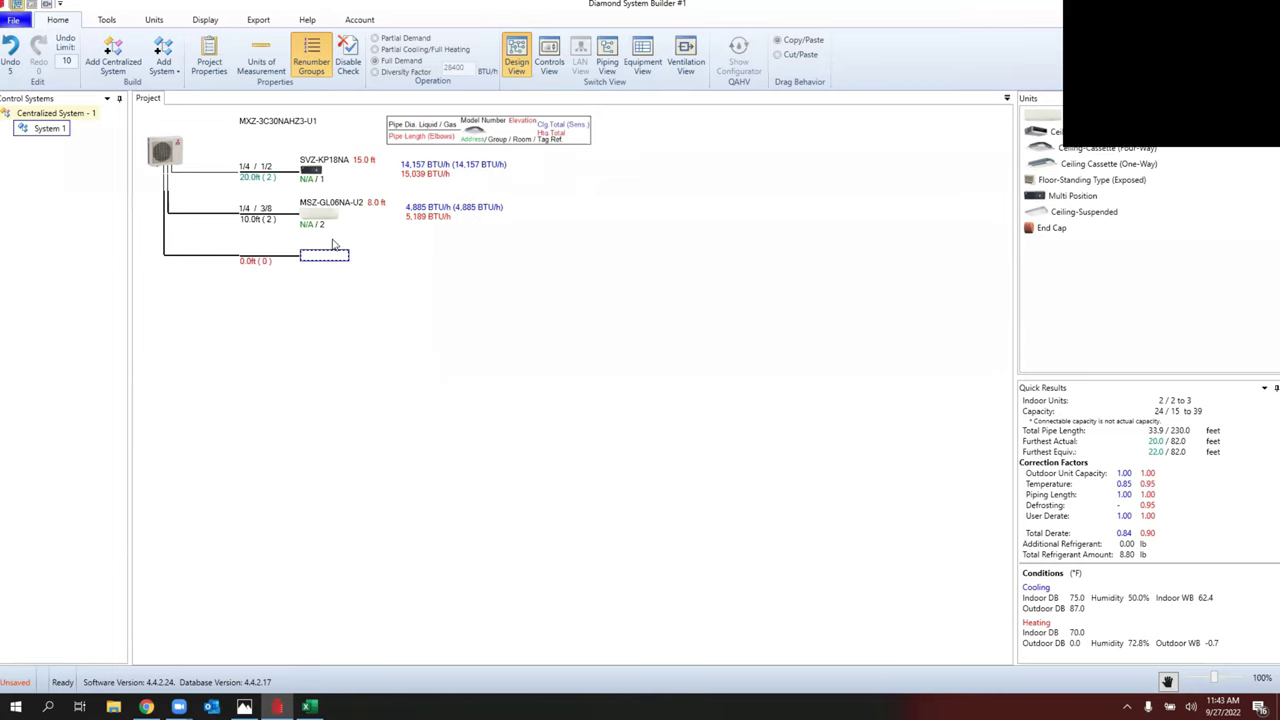
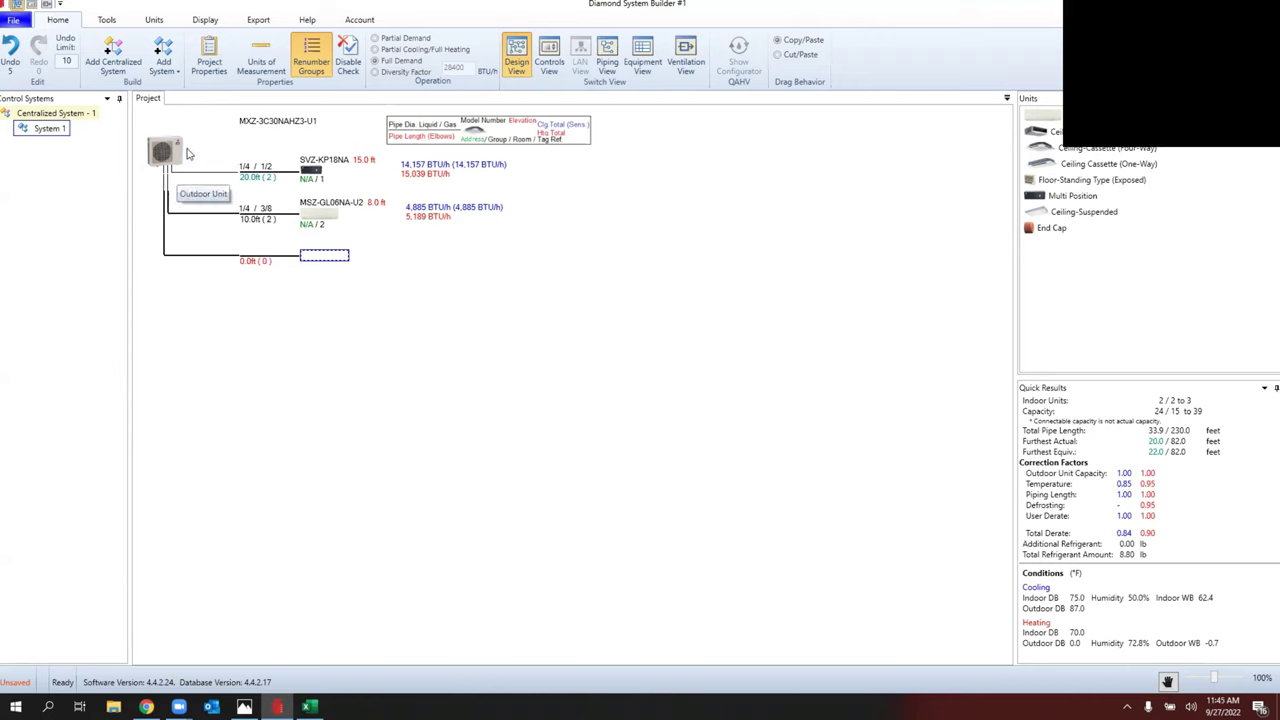
# Step: Set the MXZ-3C30NAHZ3-U1 outdoor unit's main unit height to 10 ft
pyautogui.click(14, 20)
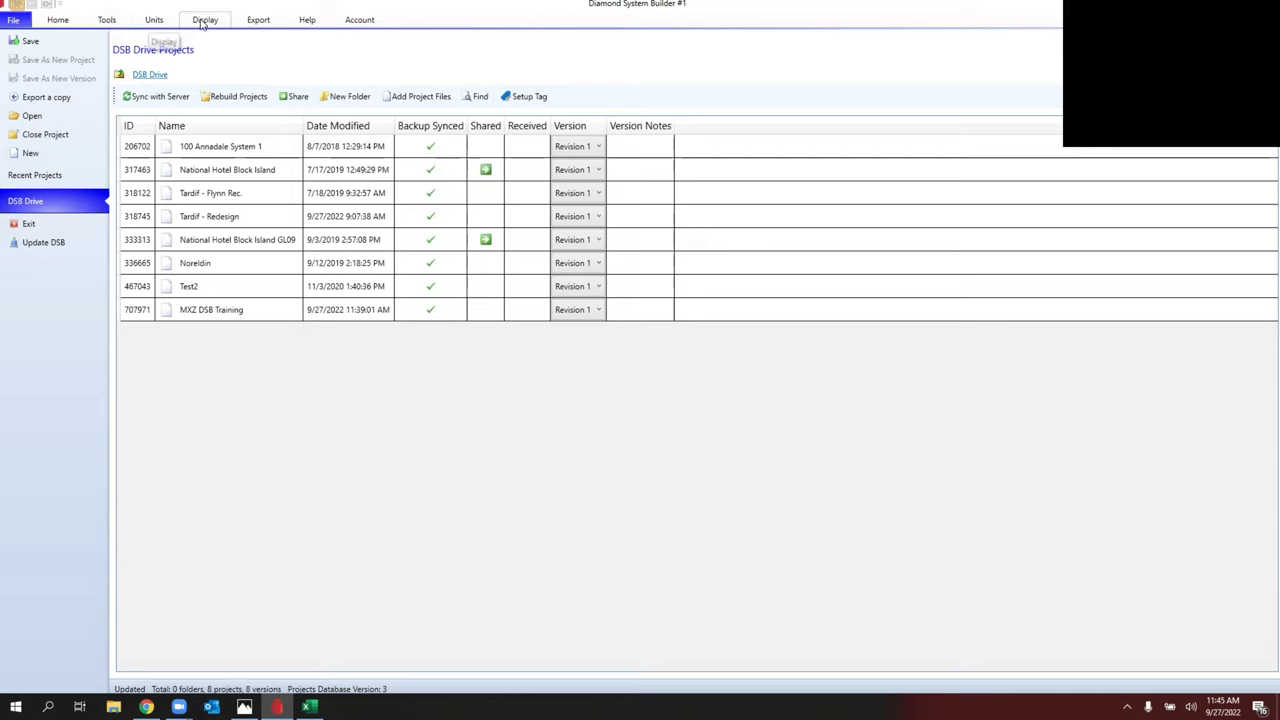
pyautogui.click(107, 22)
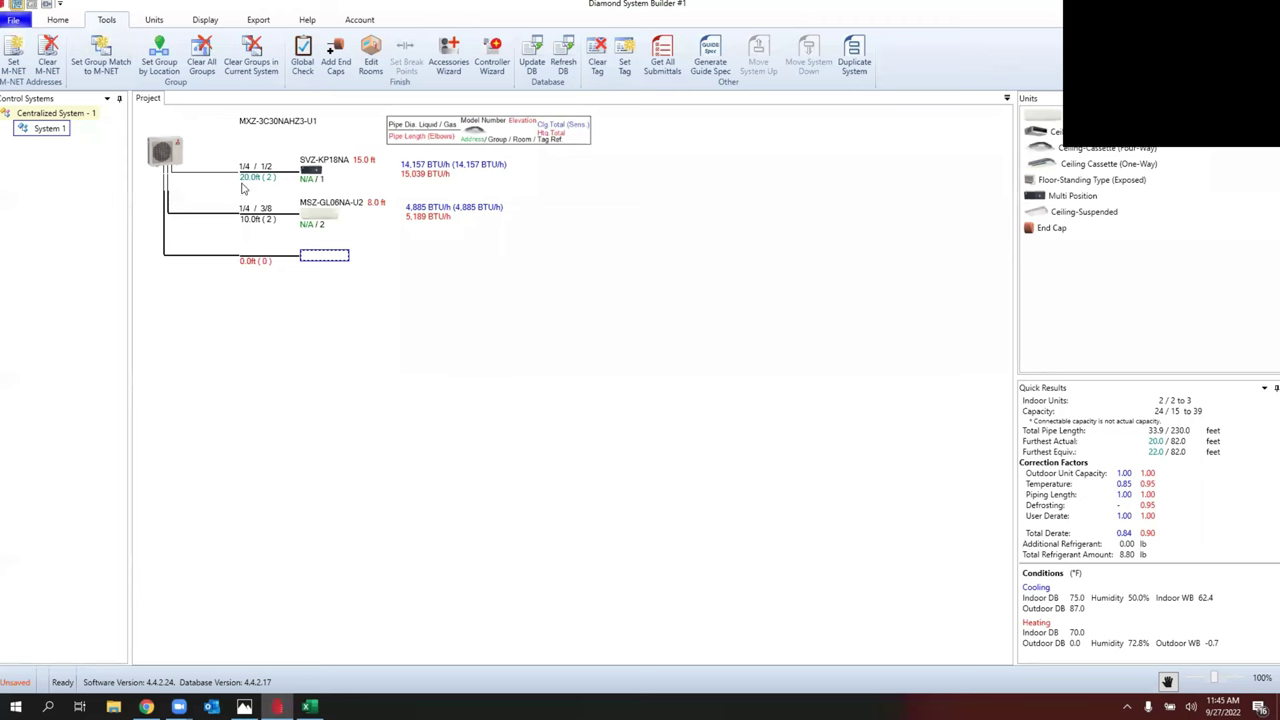
pyautogui.click(159, 152)
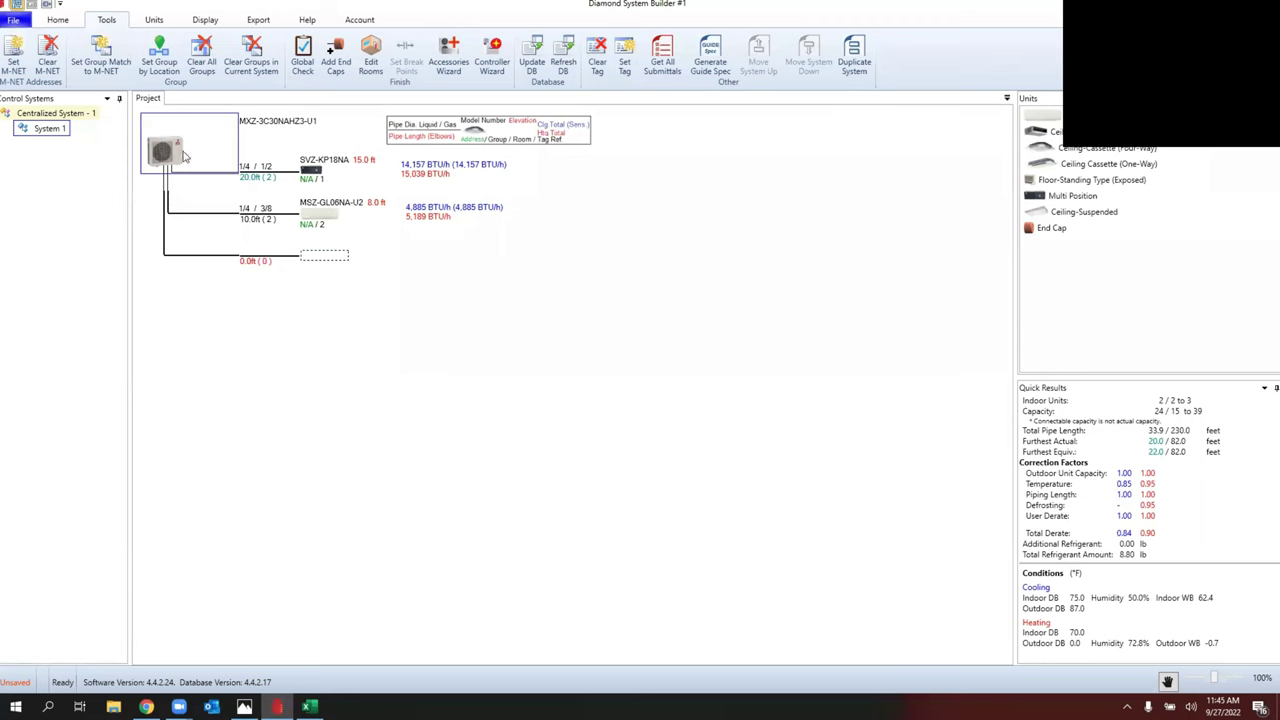
pyautogui.doubleClick(160, 148)
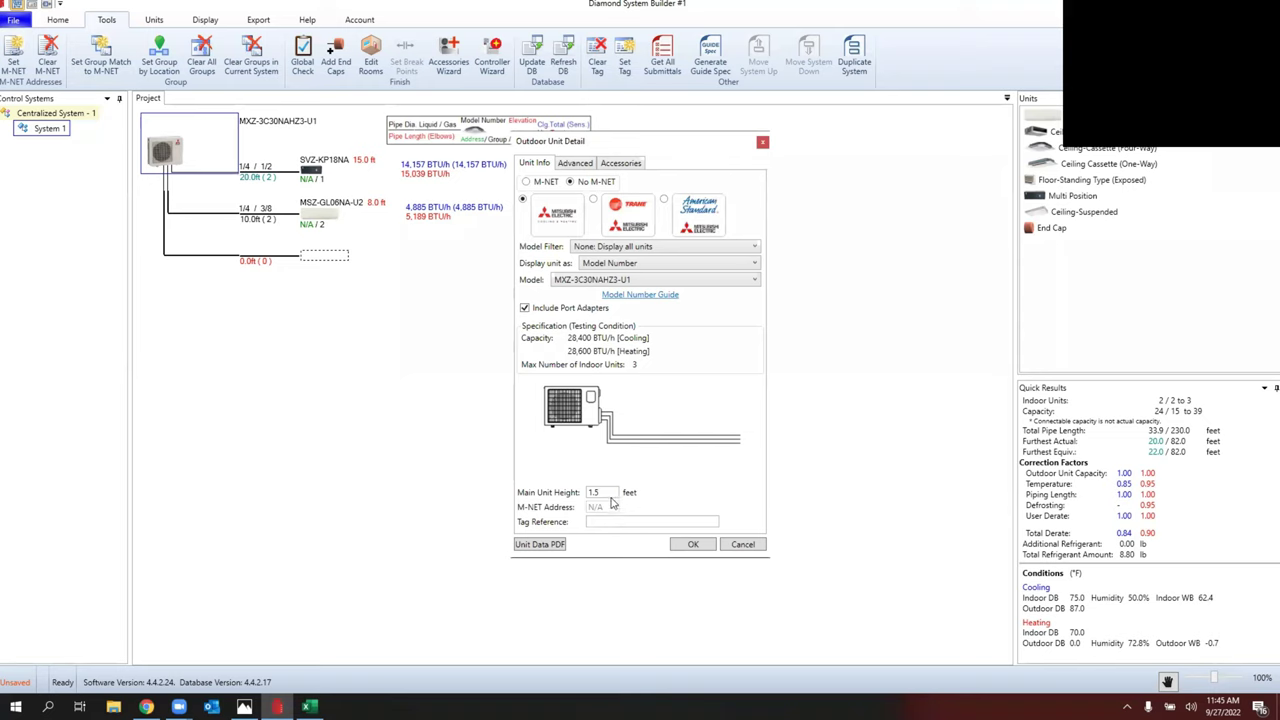
pyautogui.doubleClick(579, 493)
pyautogui.write('10')
pyautogui.click(700, 547)
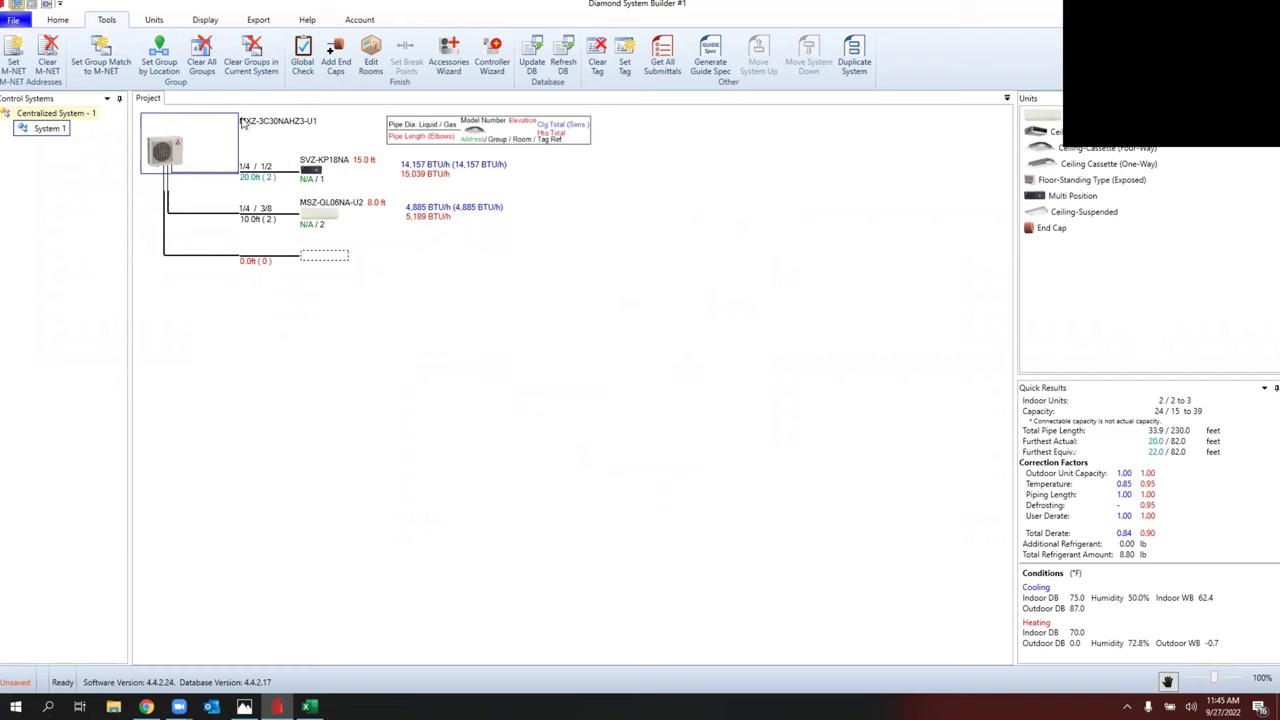
# Step: Change the outdoor unit's main unit height from 10 to 0 ft
pyautogui.doubleClick(195, 148)
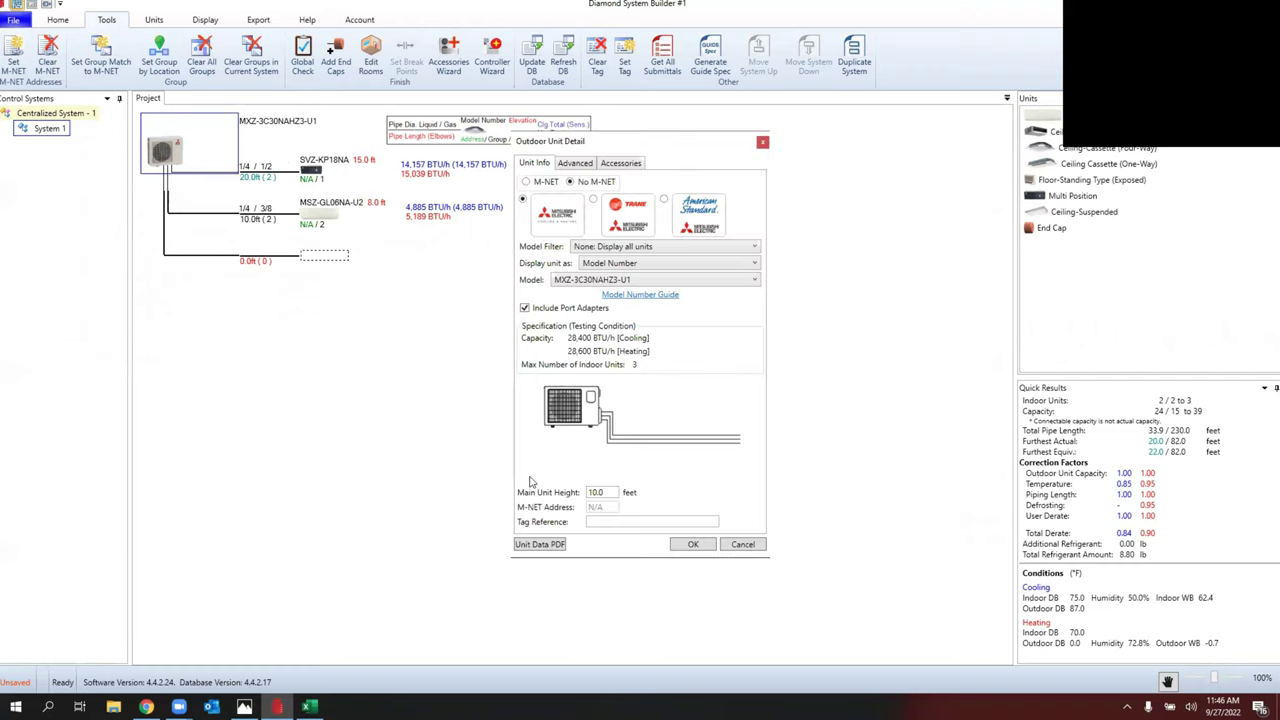
pyautogui.moveTo(606, 492); pyautogui.dragTo(585, 500)
pyautogui.write('0')
pyautogui.click(692, 548)
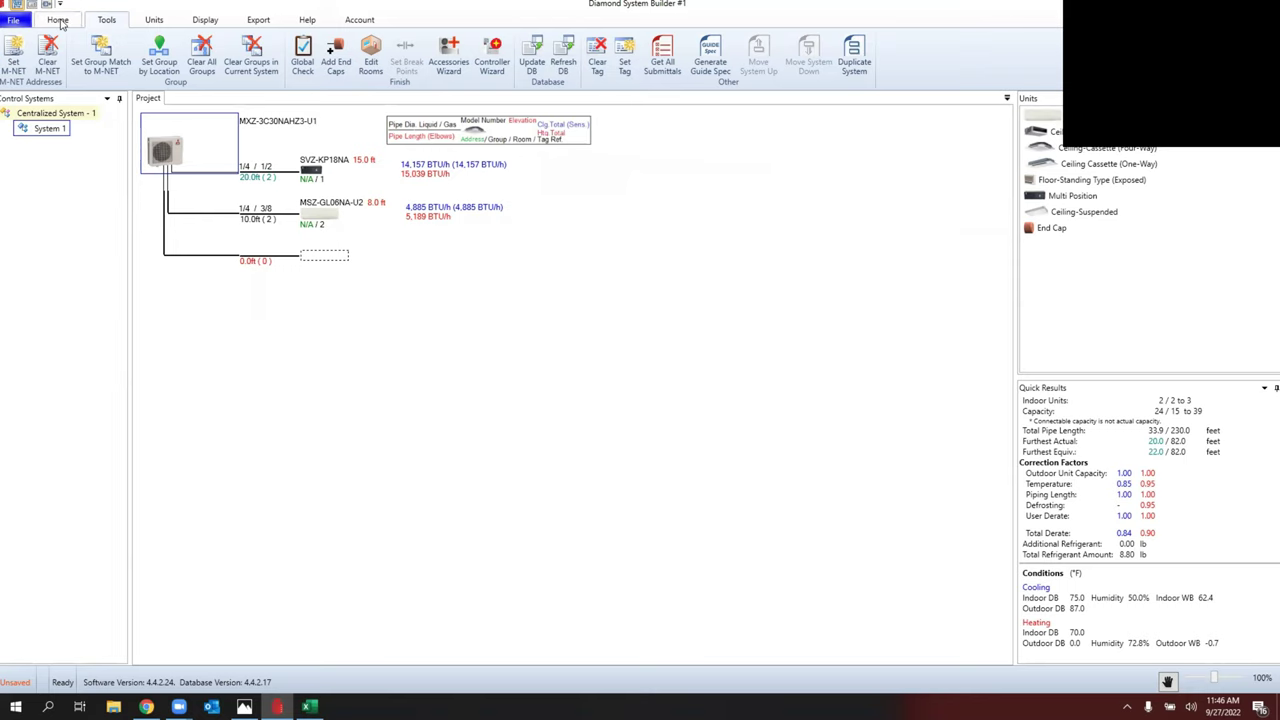
# Step: Save the current project, skip the export and new-project properties, and open MXZ DSB Training
pyautogui.click(58, 20)
pyautogui.click(16, 22)
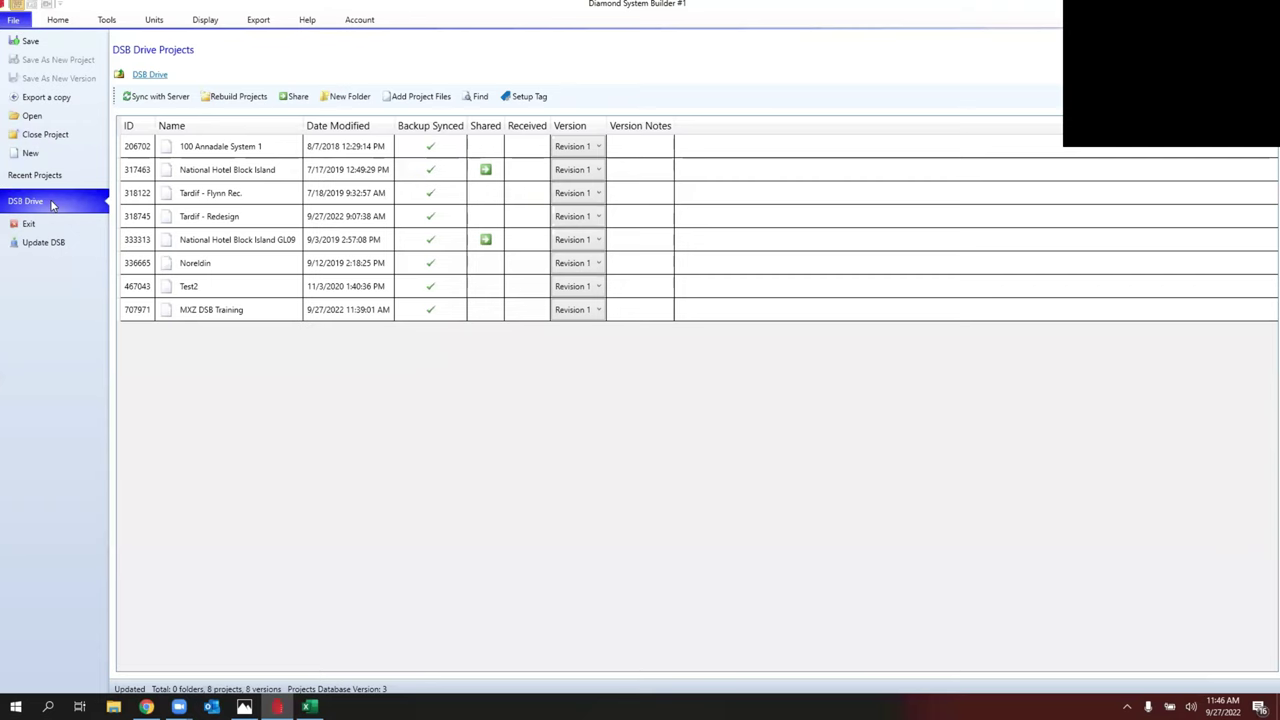
pyautogui.click(30, 153)
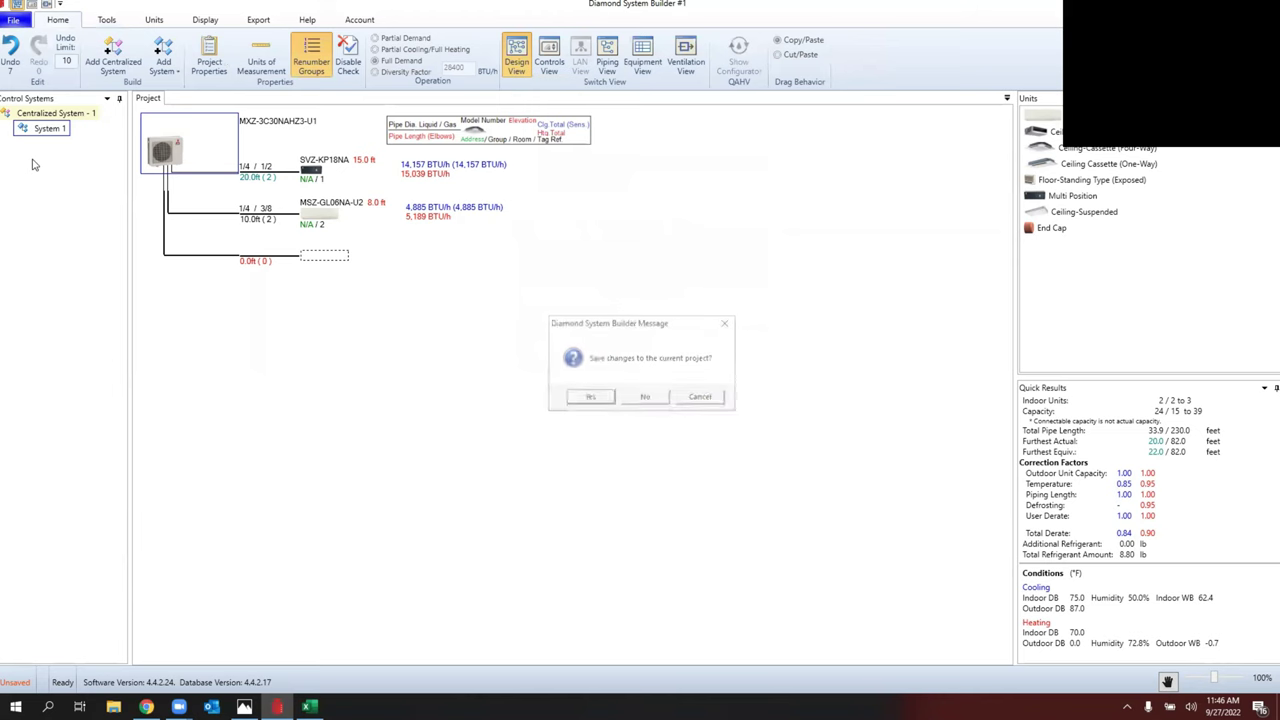
pyautogui.click(589, 398)
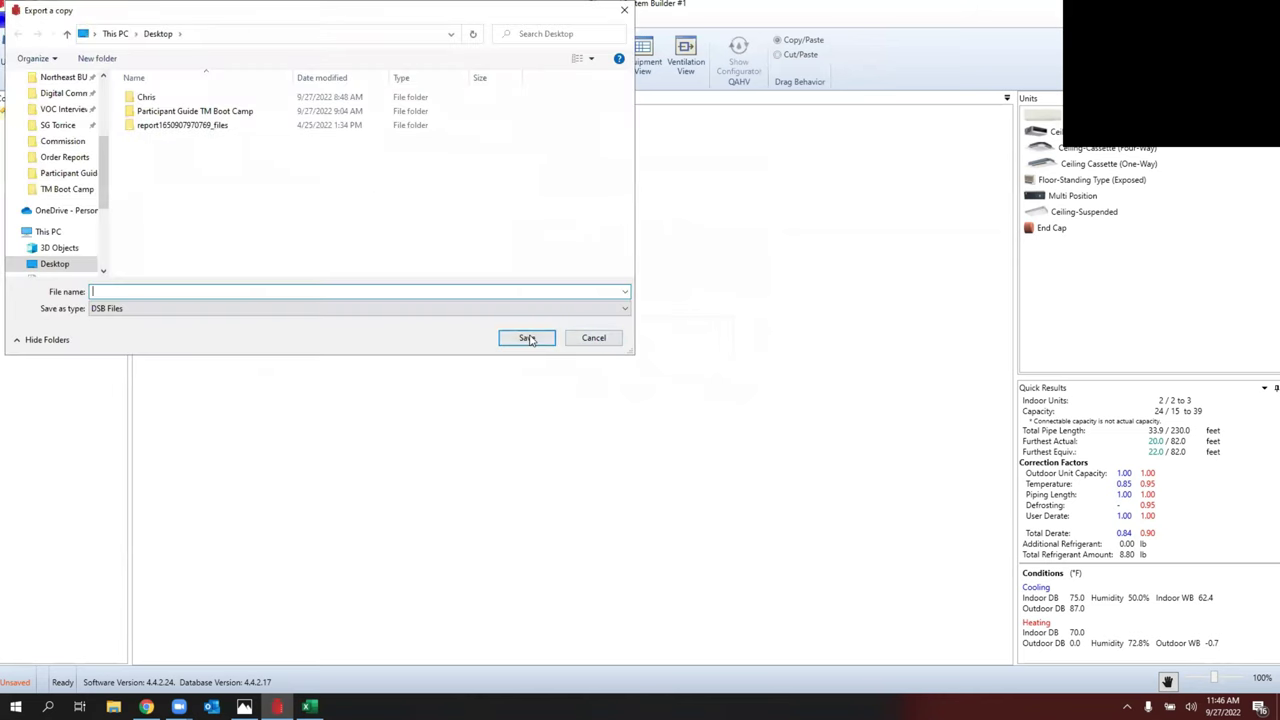
pyautogui.click(594, 338)
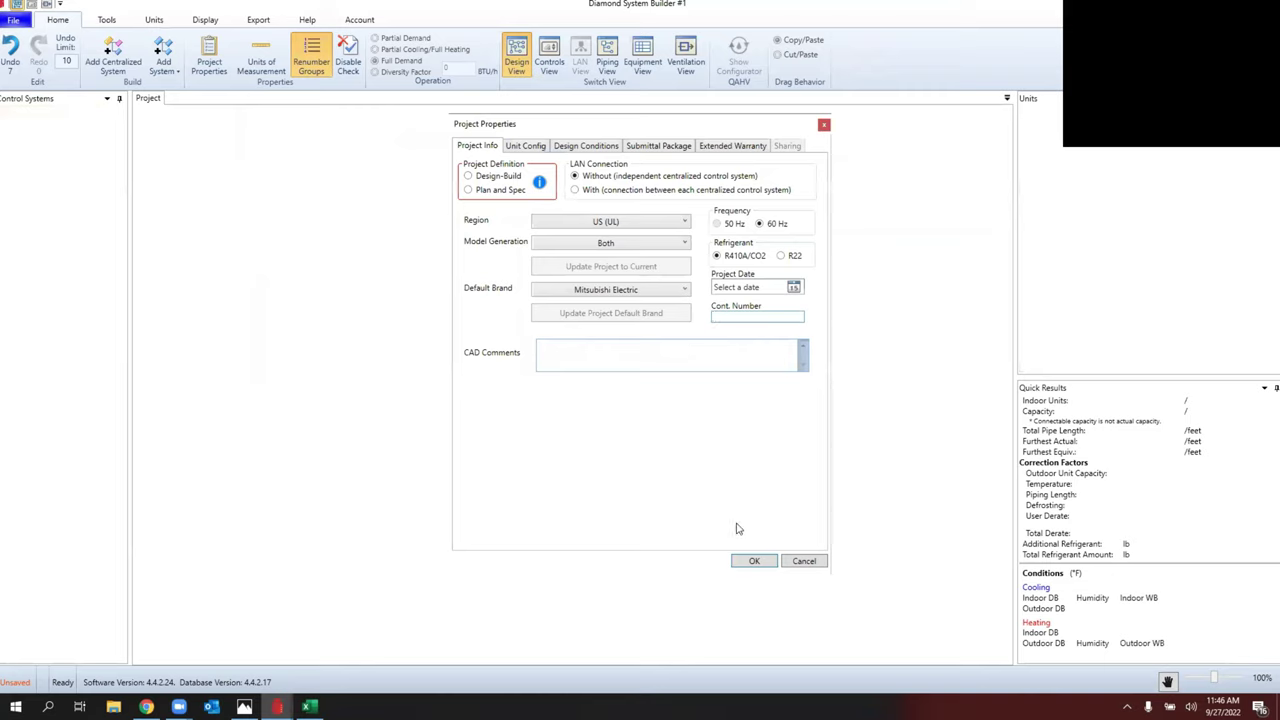
pyautogui.click(805, 561)
pyautogui.click(13, 20)
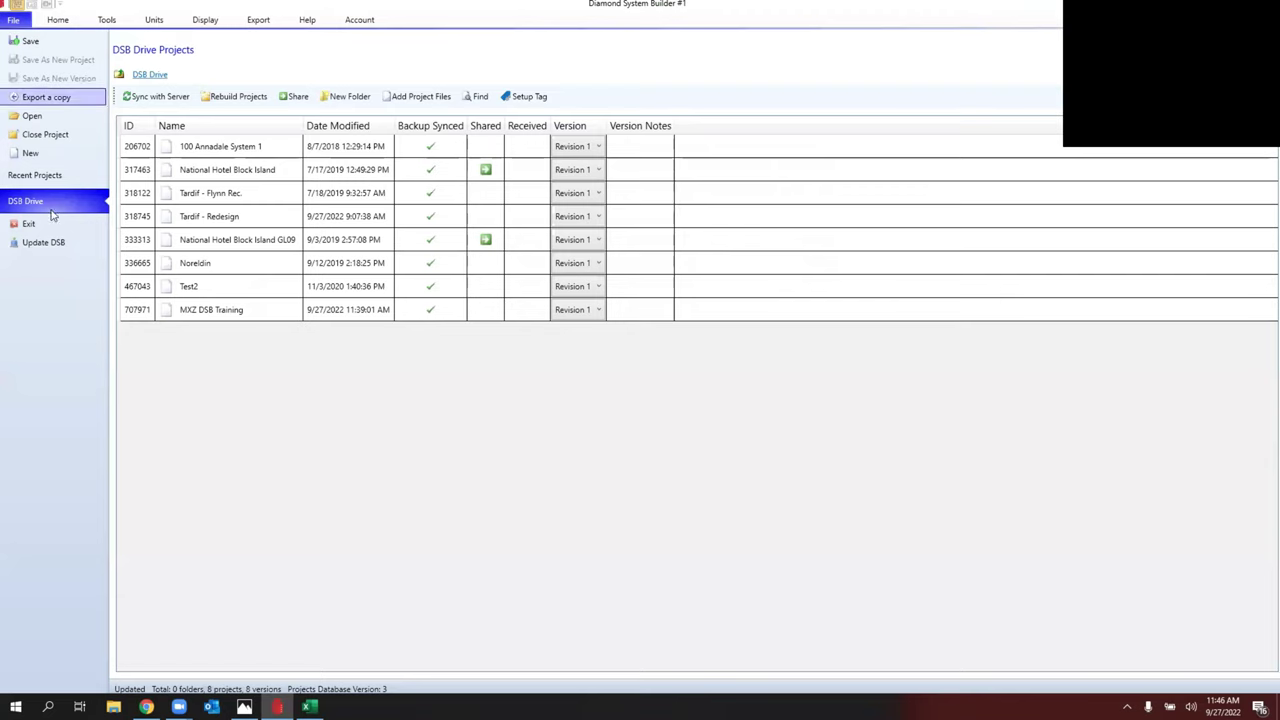
pyautogui.doubleClick(225, 312)
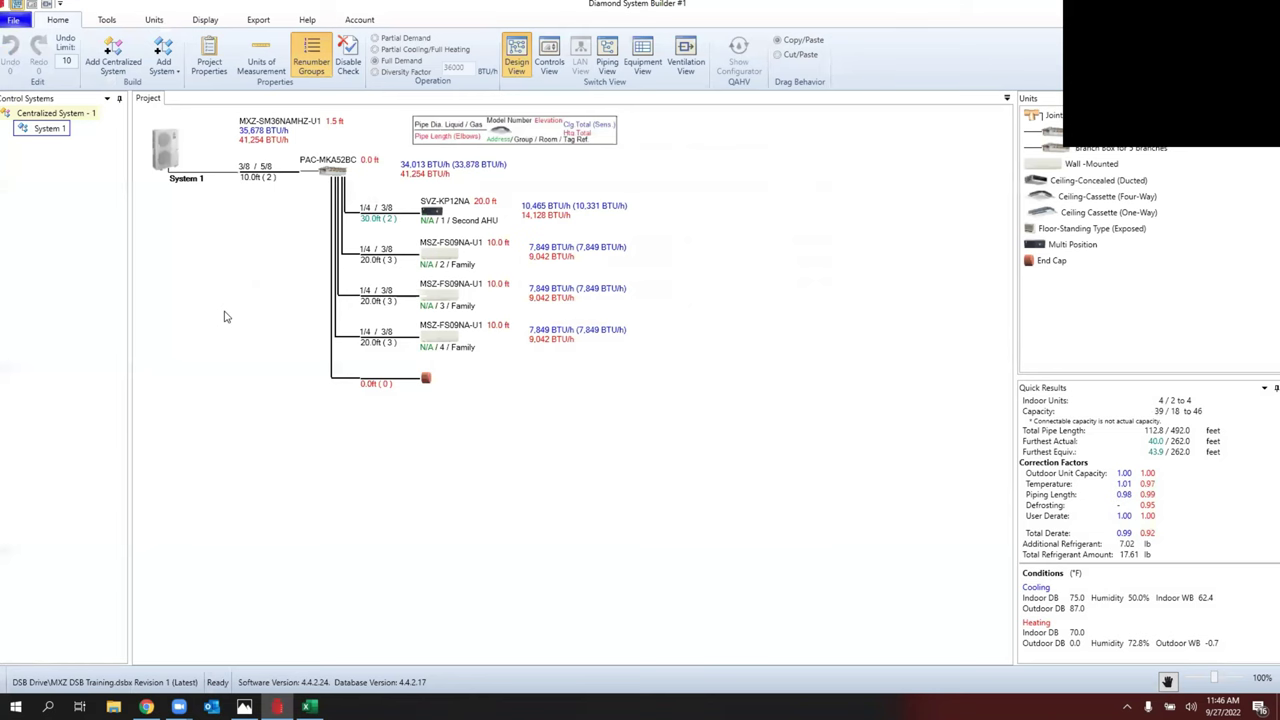
# Step: Set the PAC-MKA52BC branch box unit height to -5 ft
pyautogui.doubleClick(338, 172)
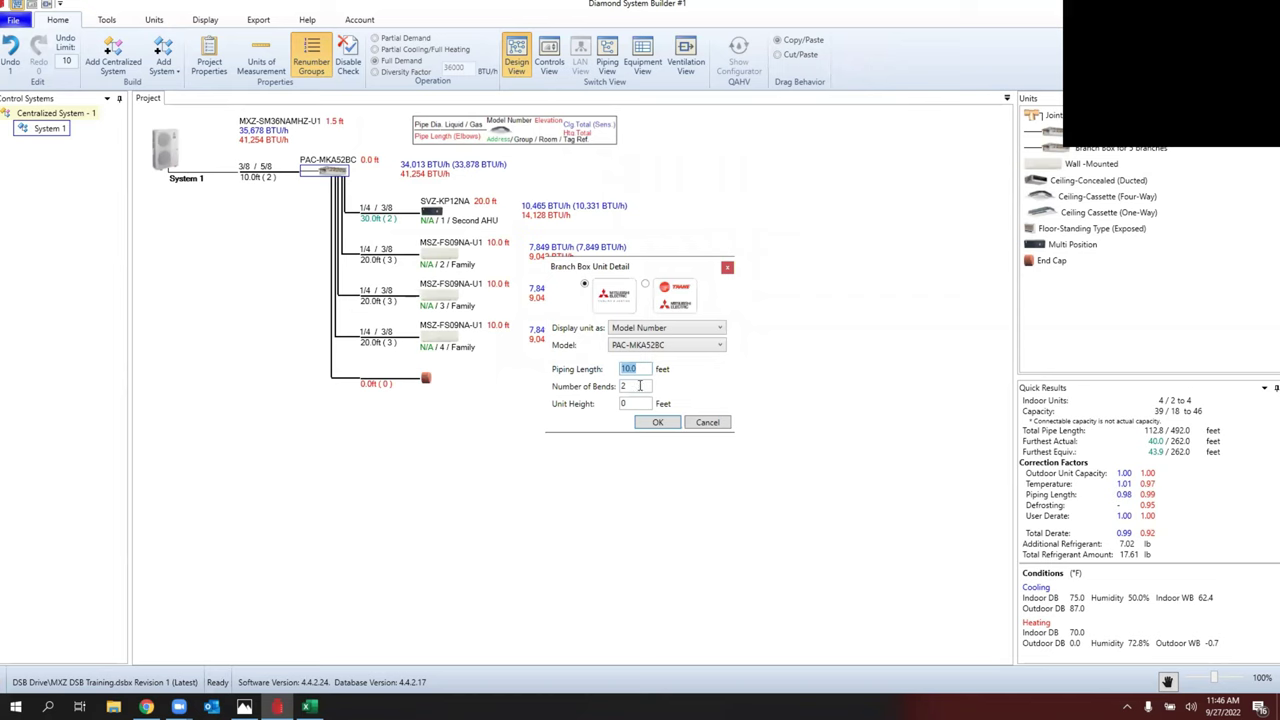
pyautogui.doubleClick(631, 404)
pyautogui.click(652, 424)
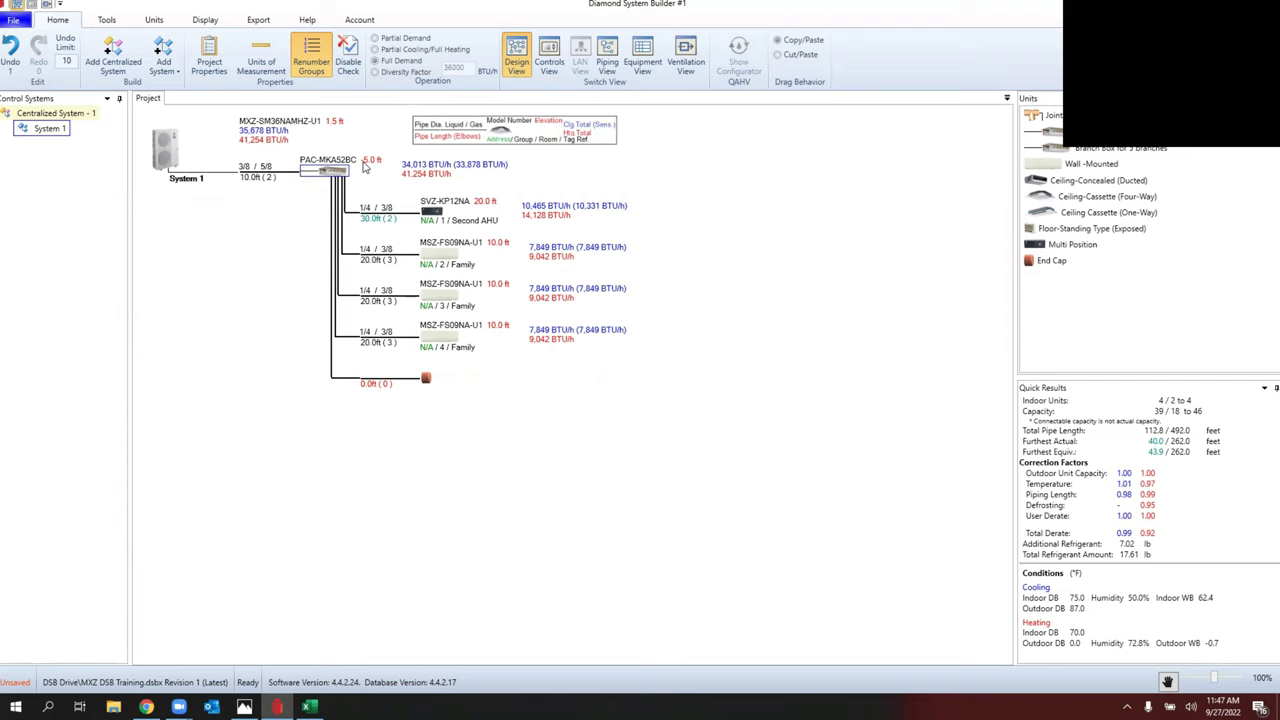
# Step: Save the current project and start a new Design-Build project with Worcester, MA design conditions
pyautogui.click(13, 19)
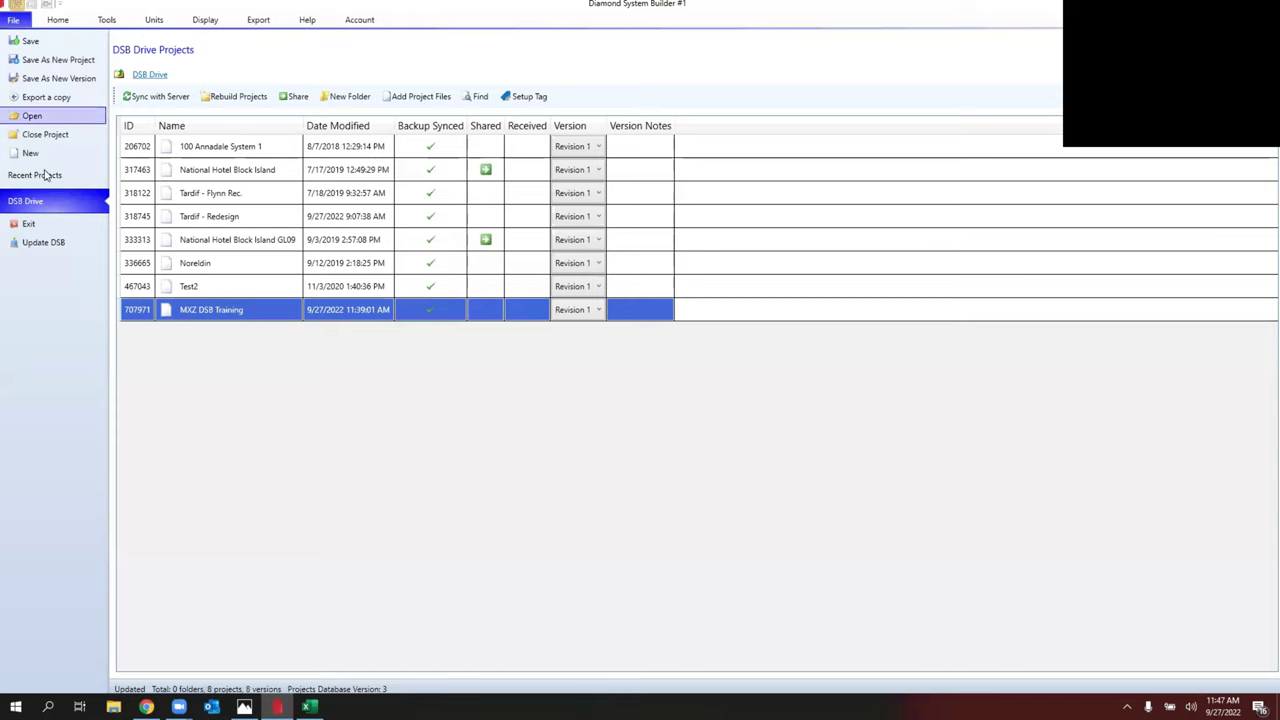
pyautogui.click(36, 155)
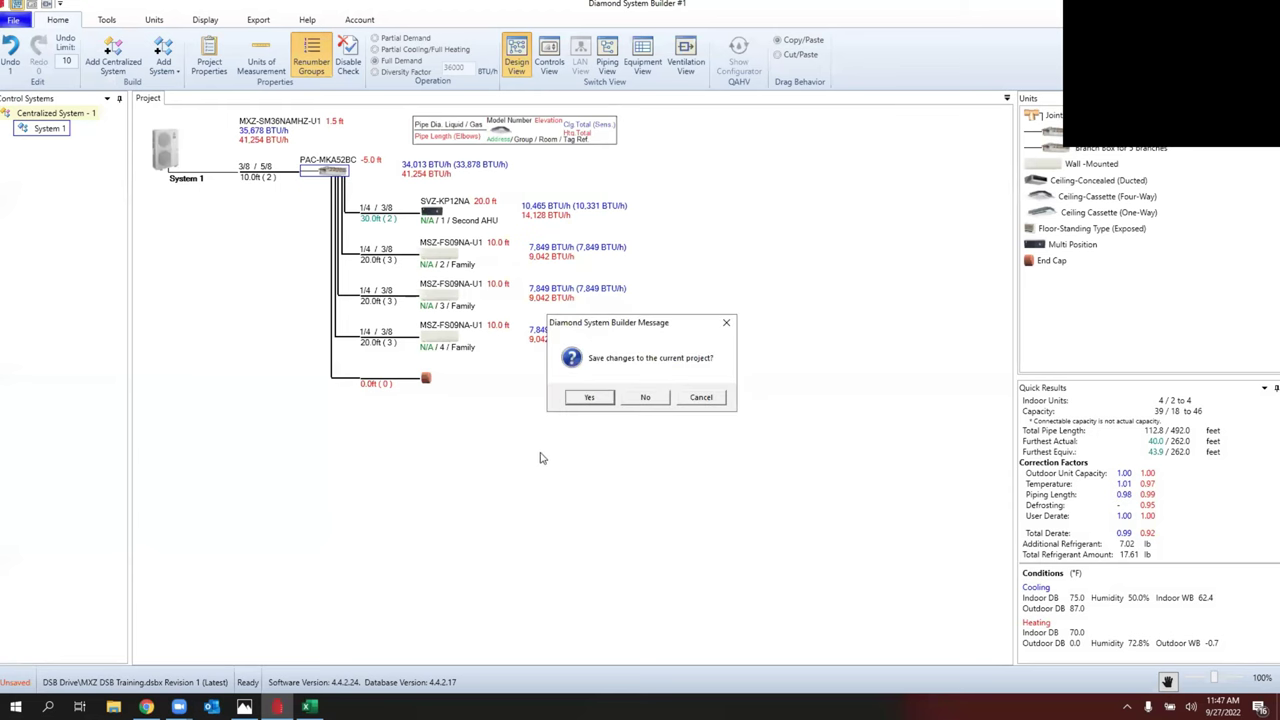
pyautogui.click(590, 398)
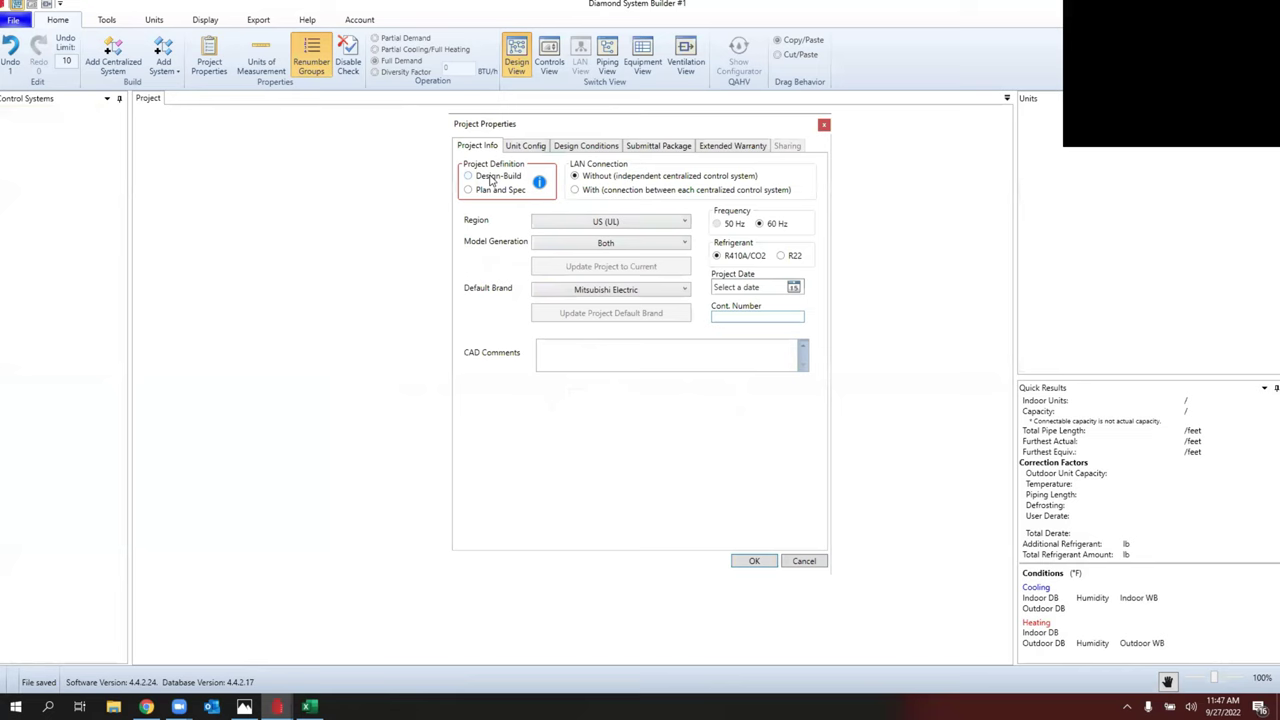
pyautogui.click(466, 176)
pyautogui.click(600, 150)
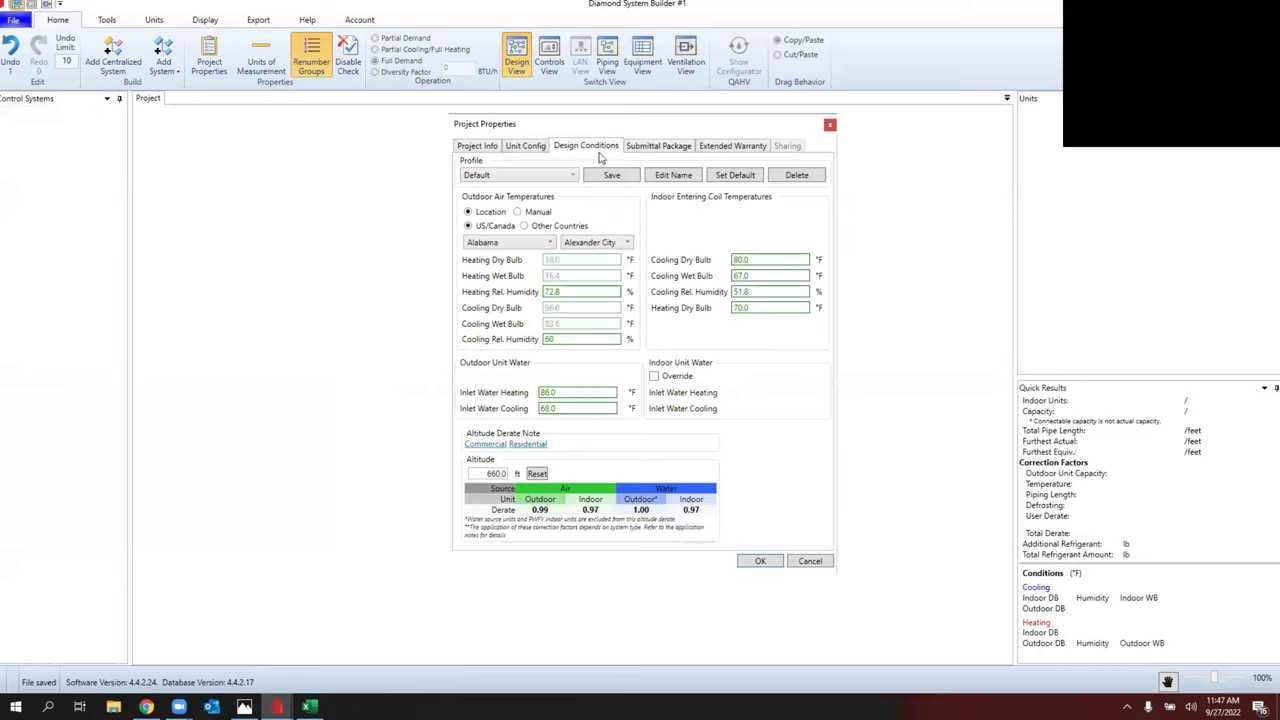
pyautogui.click(535, 177)
pyautogui.click(527, 199)
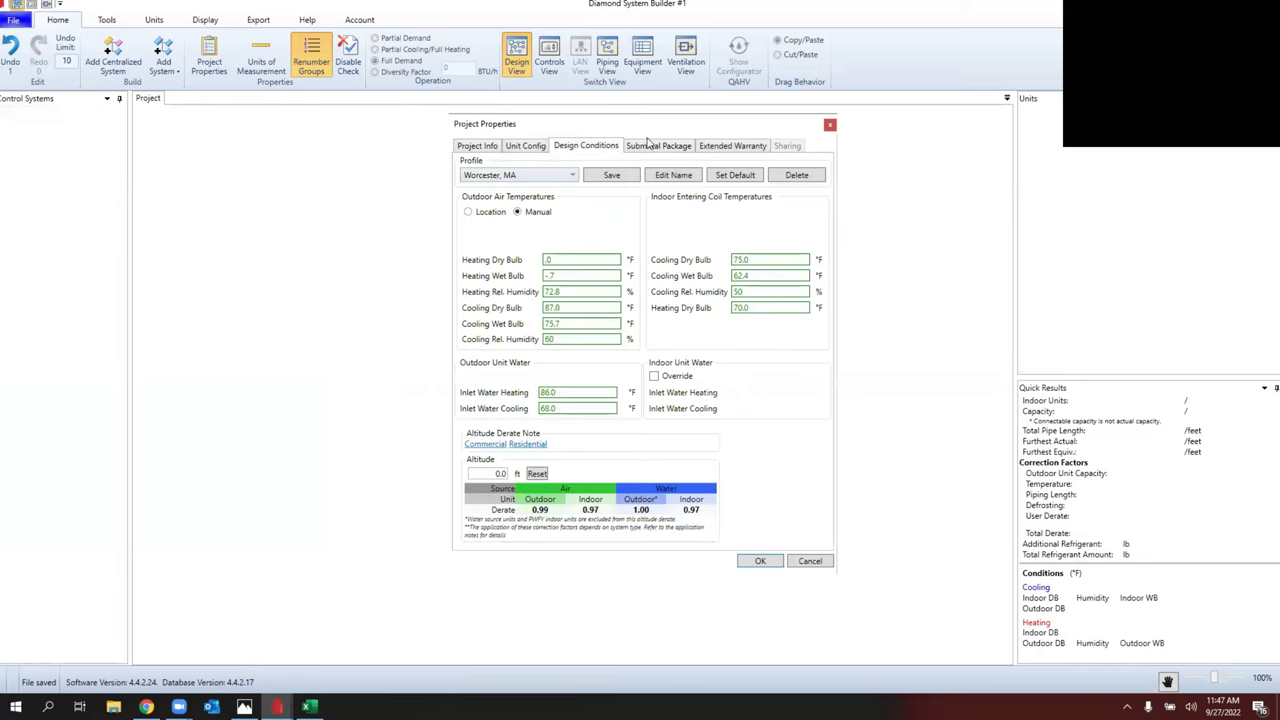
pyautogui.click(760, 561)
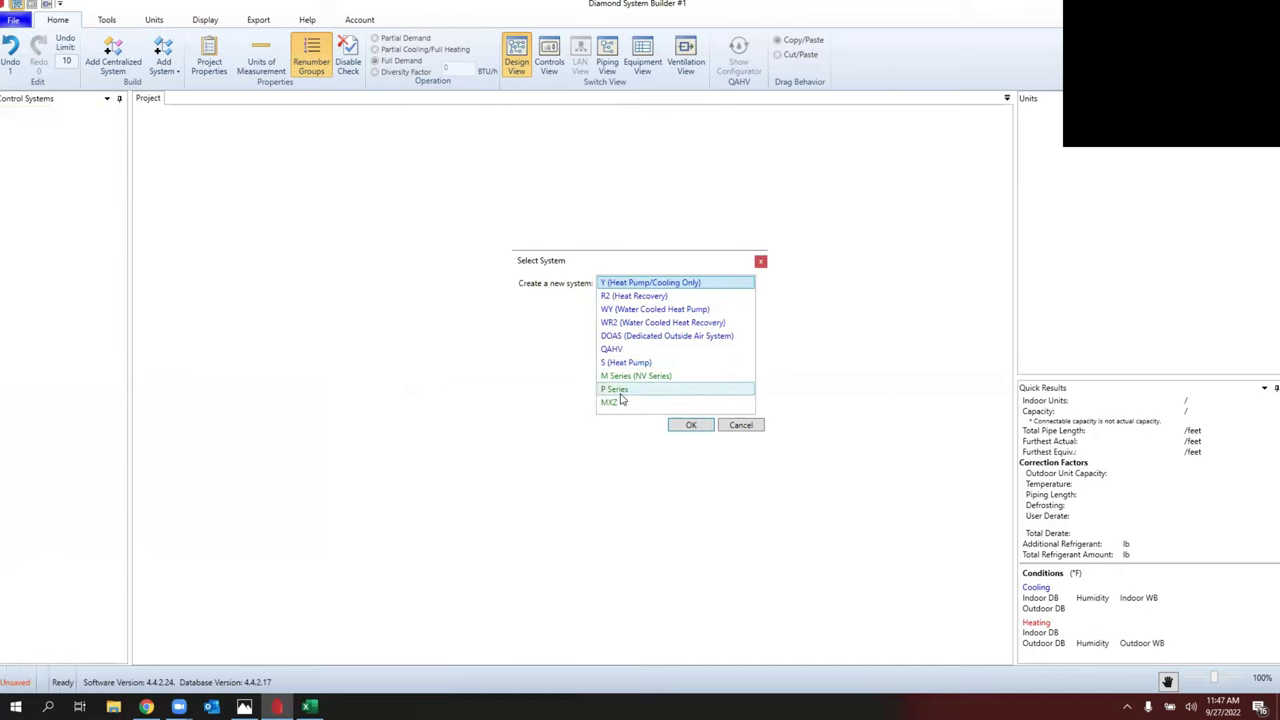
# Step: Create an MXZ system using the MXZ-3C30NAHZ3-U1 outdoor unit model
pyautogui.doubleClick(617, 405)
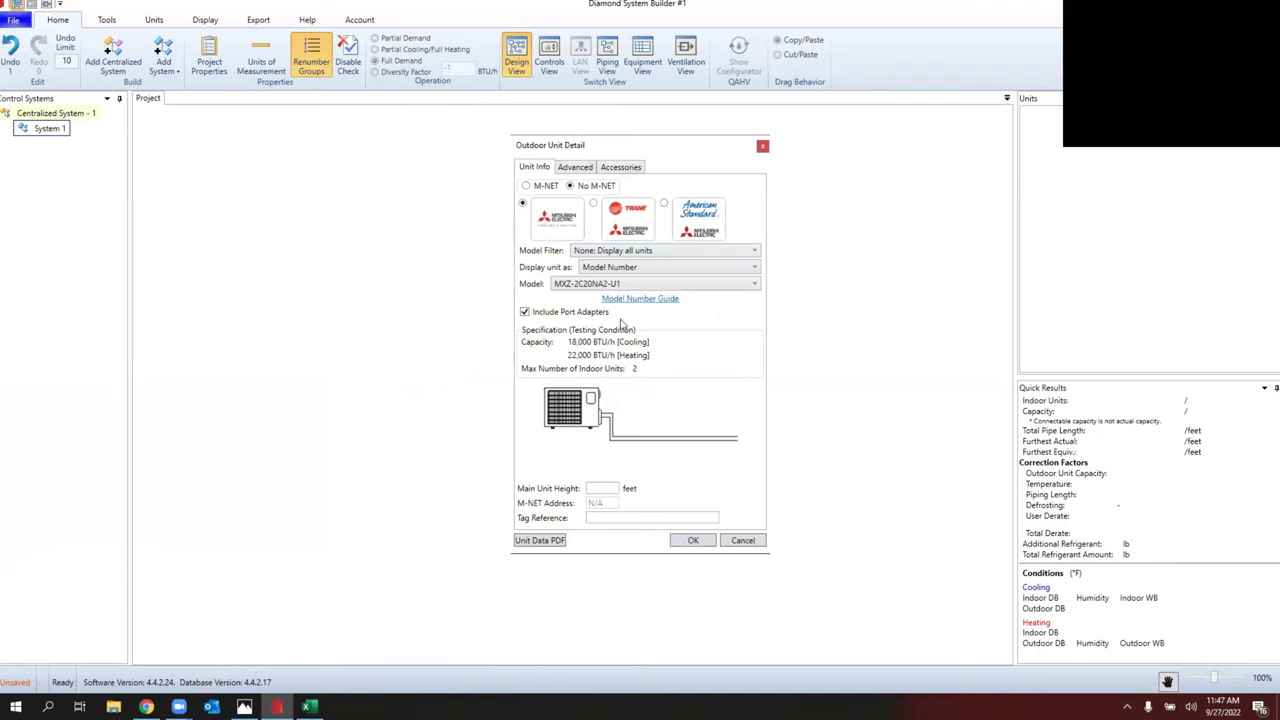
pyautogui.click(640, 285)
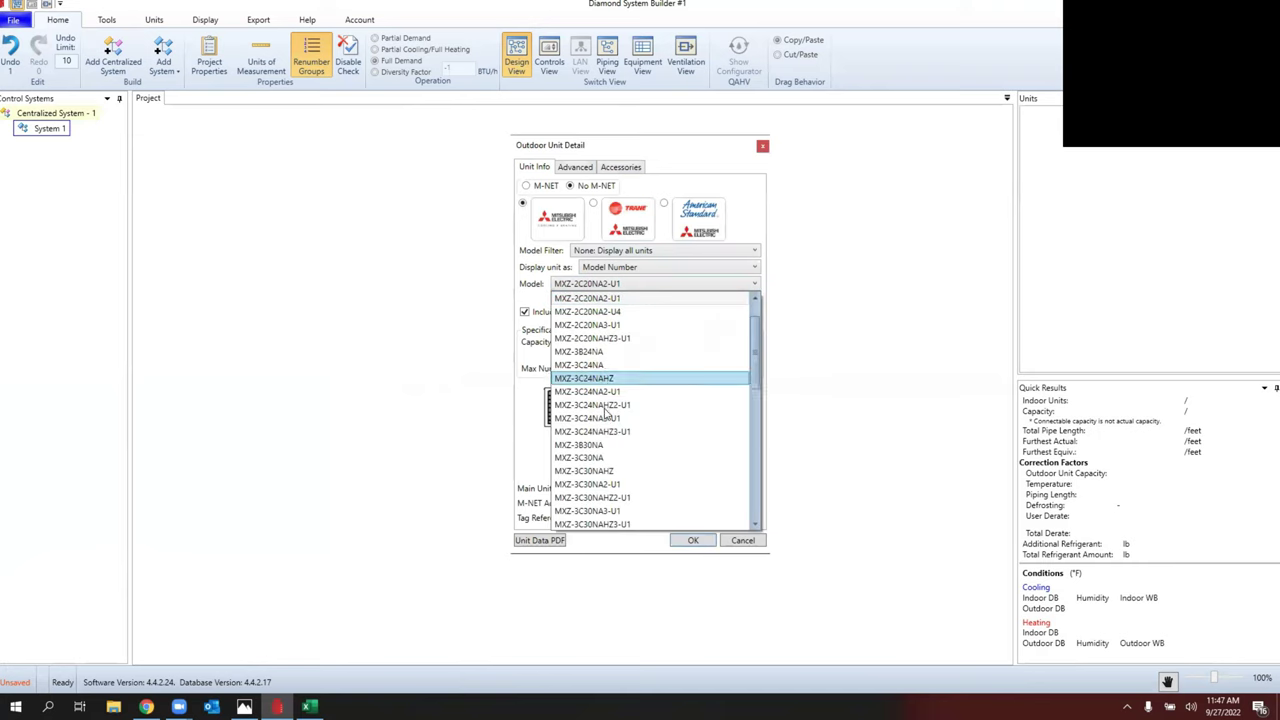
pyautogui.click(634, 497)
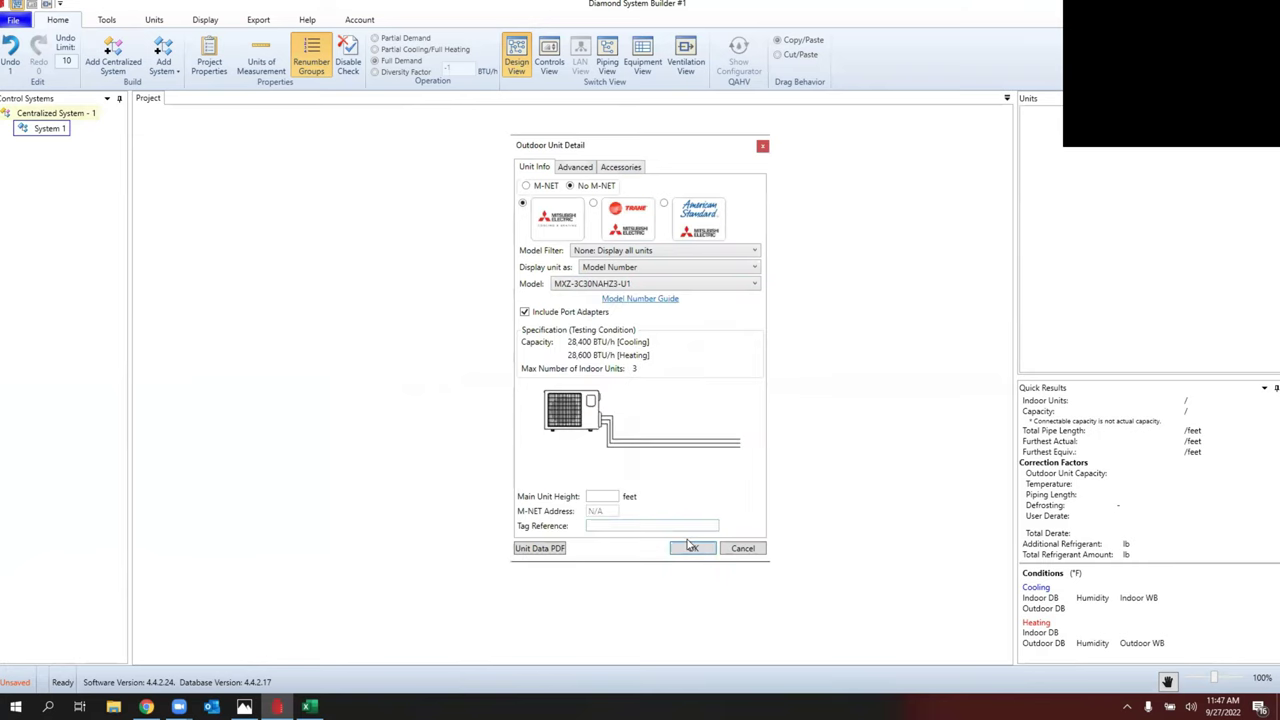
pyautogui.click(610, 498)
# Step: Place a wall-mounted MSZ-GL15NA-U1 indoor unit on the first branch
pyautogui.click(690, 548)
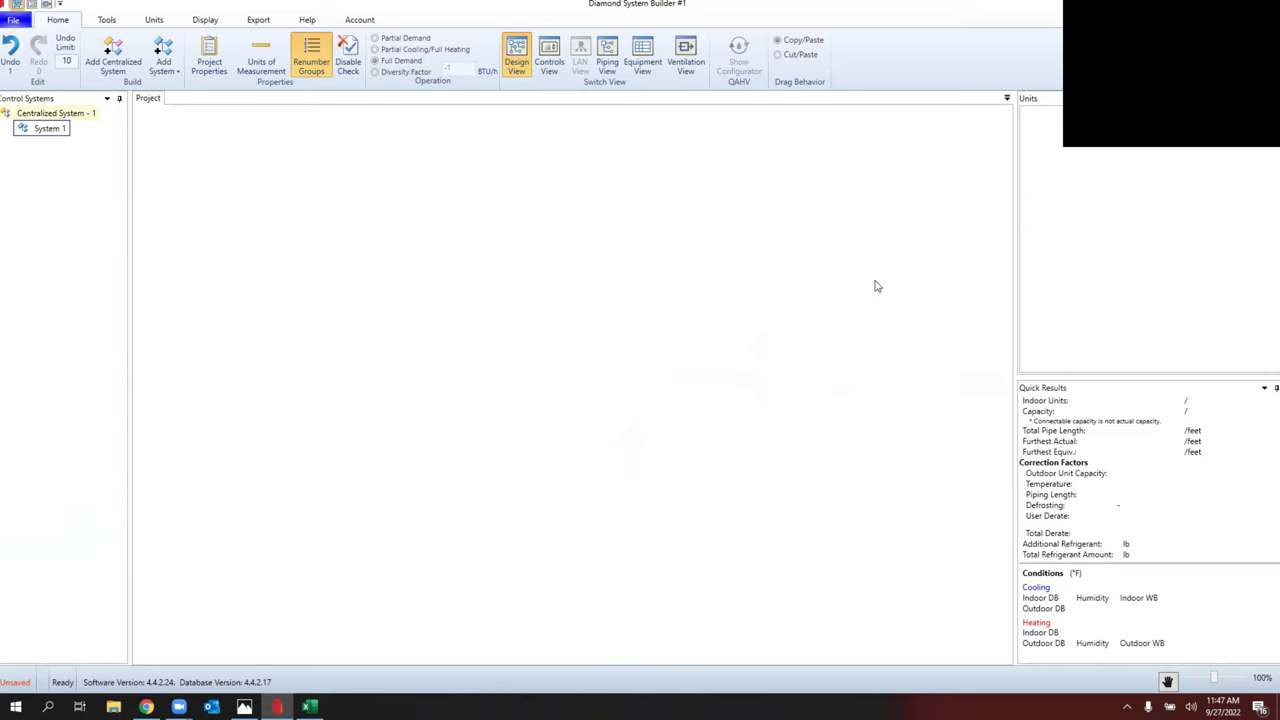
pyautogui.moveTo(1054, 120); pyautogui.dragTo(336, 174)
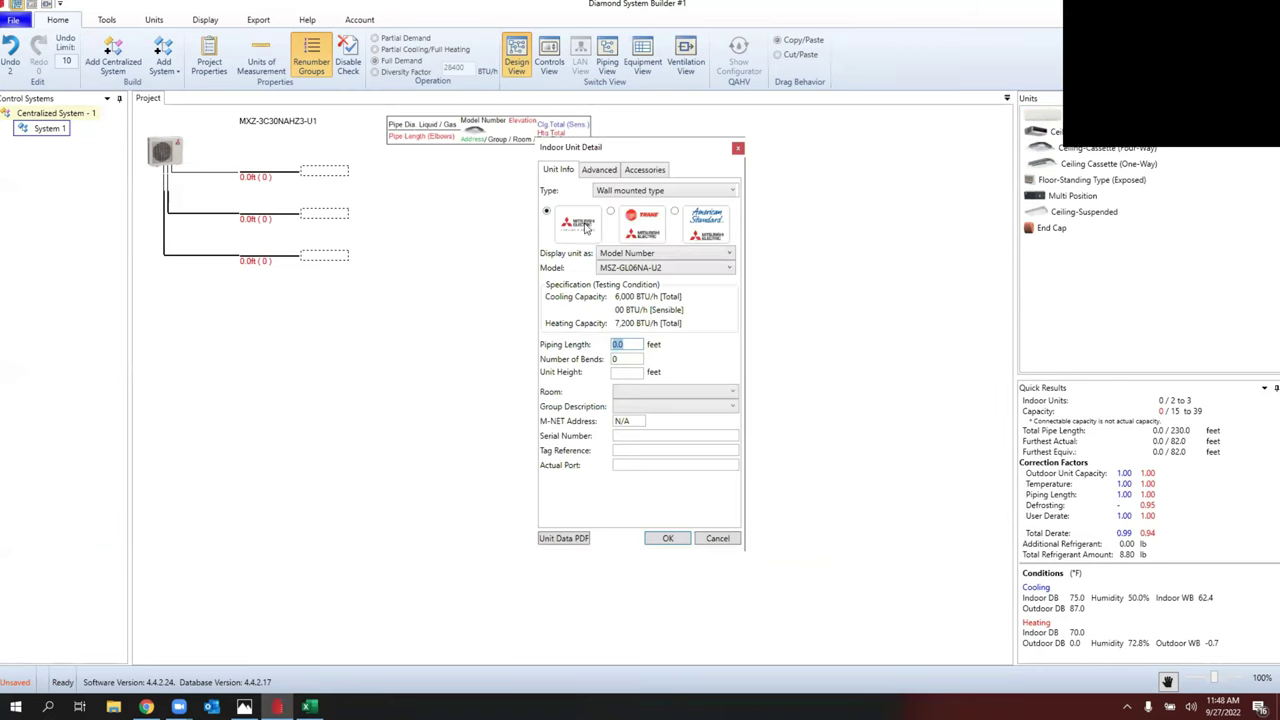
pyautogui.click(670, 268)
pyautogui.scroll(-5, 675, 470)
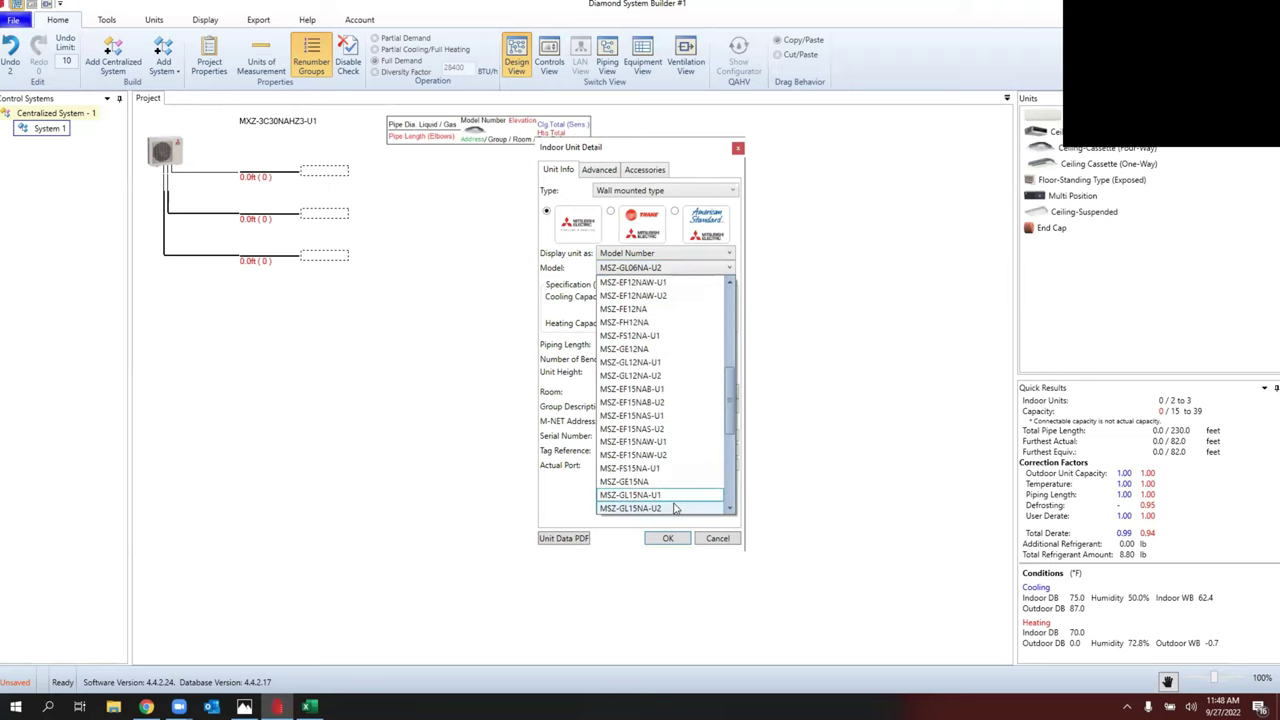
pyautogui.click(670, 495)
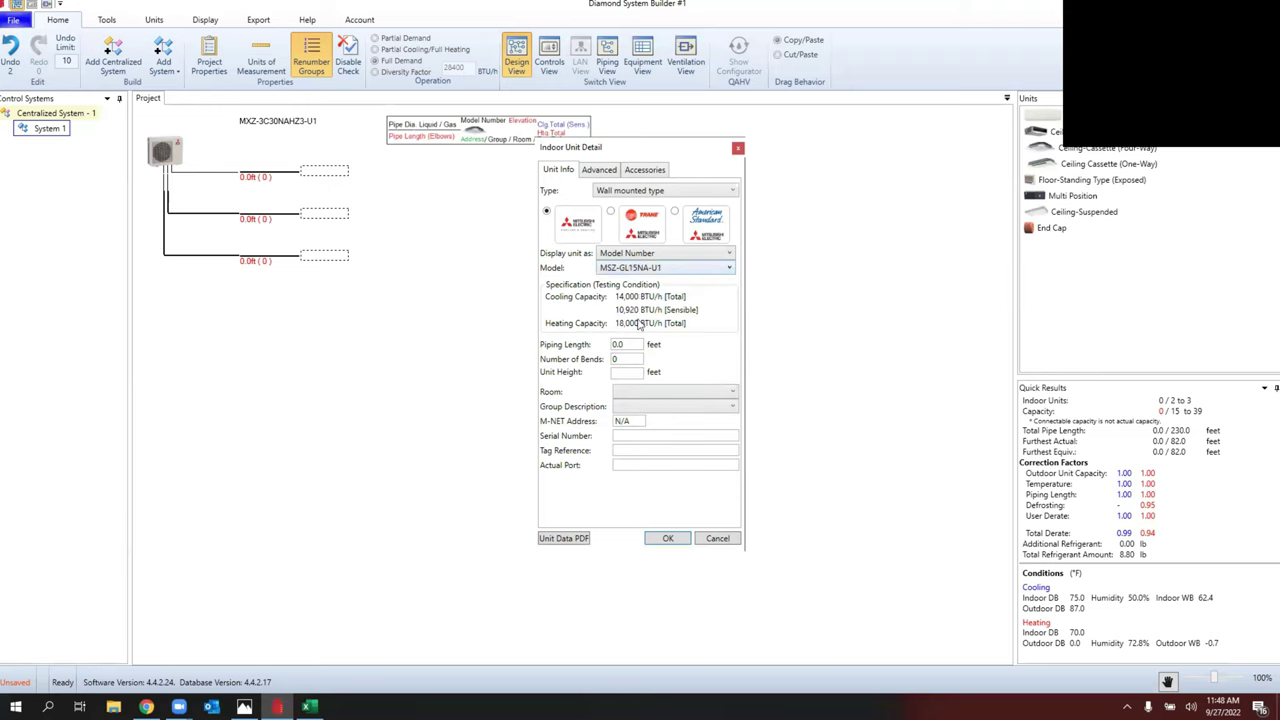
# Step: Give it 15 ft piping with 2 bends, copy it to branch 2, and end-cap branch 3
pyautogui.doubleClick(622, 344)
pyautogui.write('15')
pyautogui.press('Tab')
pyautogui.write('2')
pyautogui.click(629, 372)
pyautogui.click(653, 542)
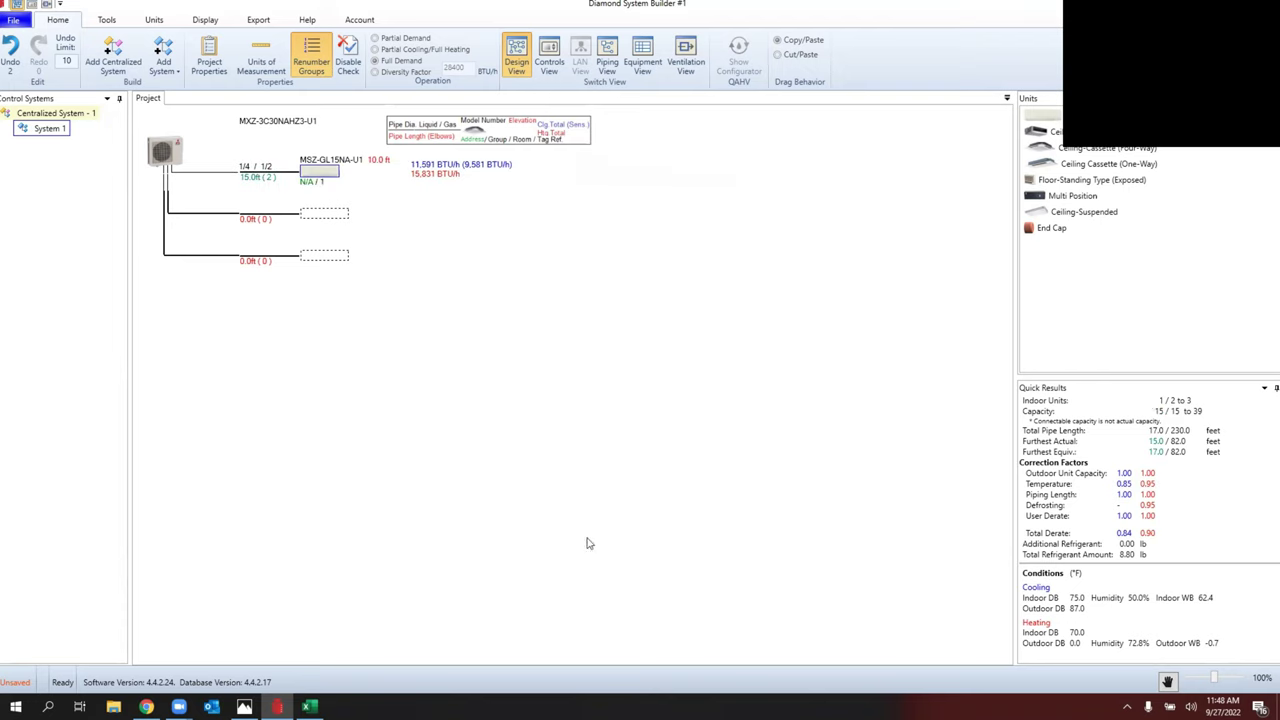
pyautogui.moveTo(336, 175); pyautogui.dragTo(334, 216)
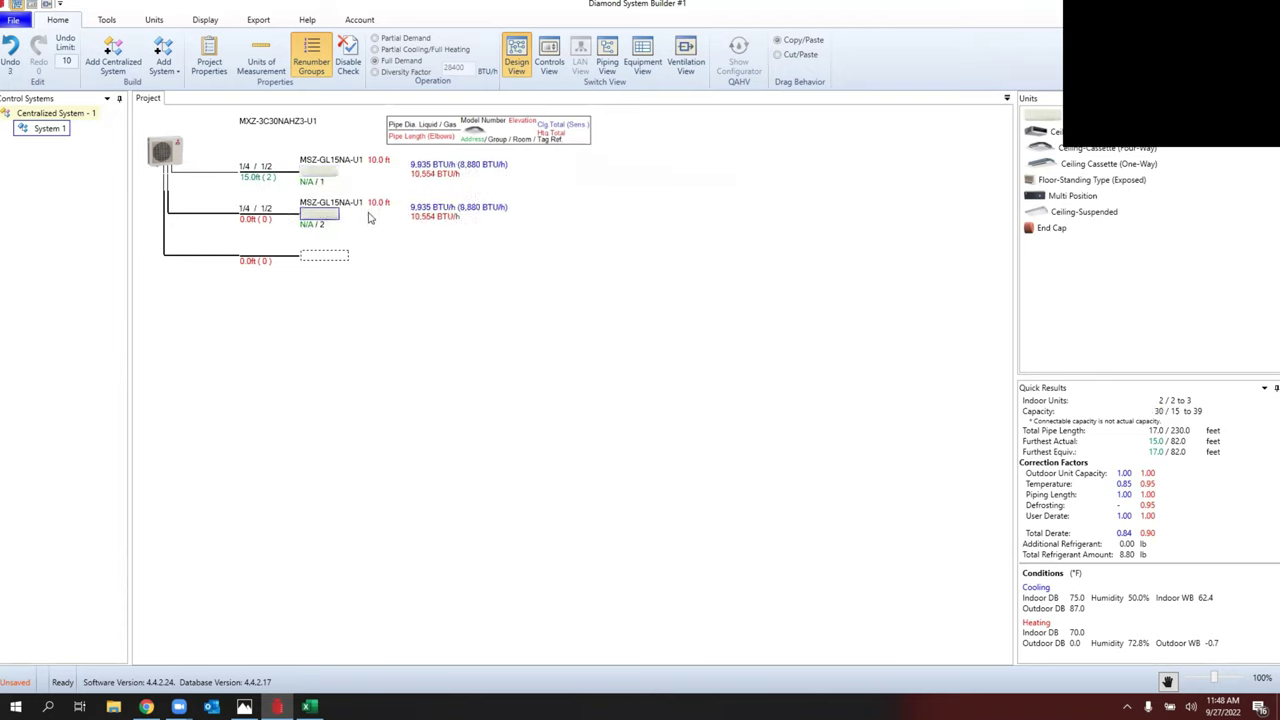
pyautogui.moveTo(1028, 230); pyautogui.dragTo(326, 263)
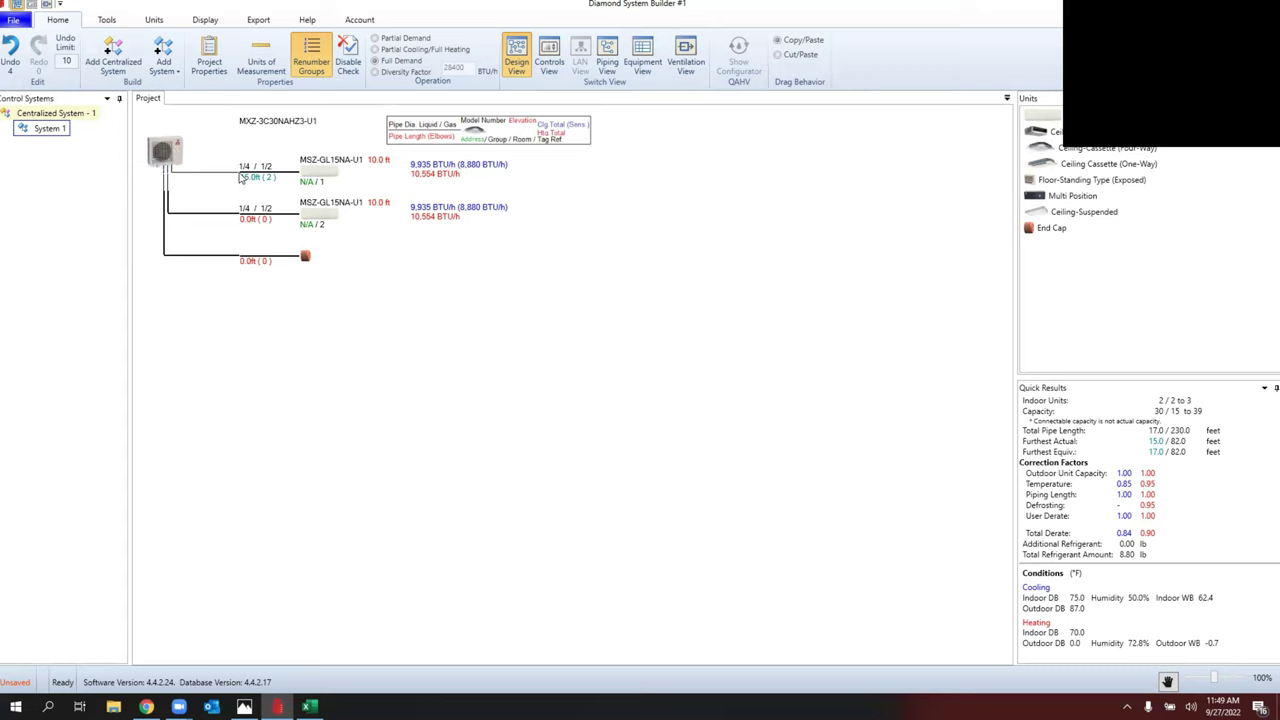
# Step: Reopen the saved MXZ DSB Training project from the DSB Drive project list
pyautogui.click(12, 20)
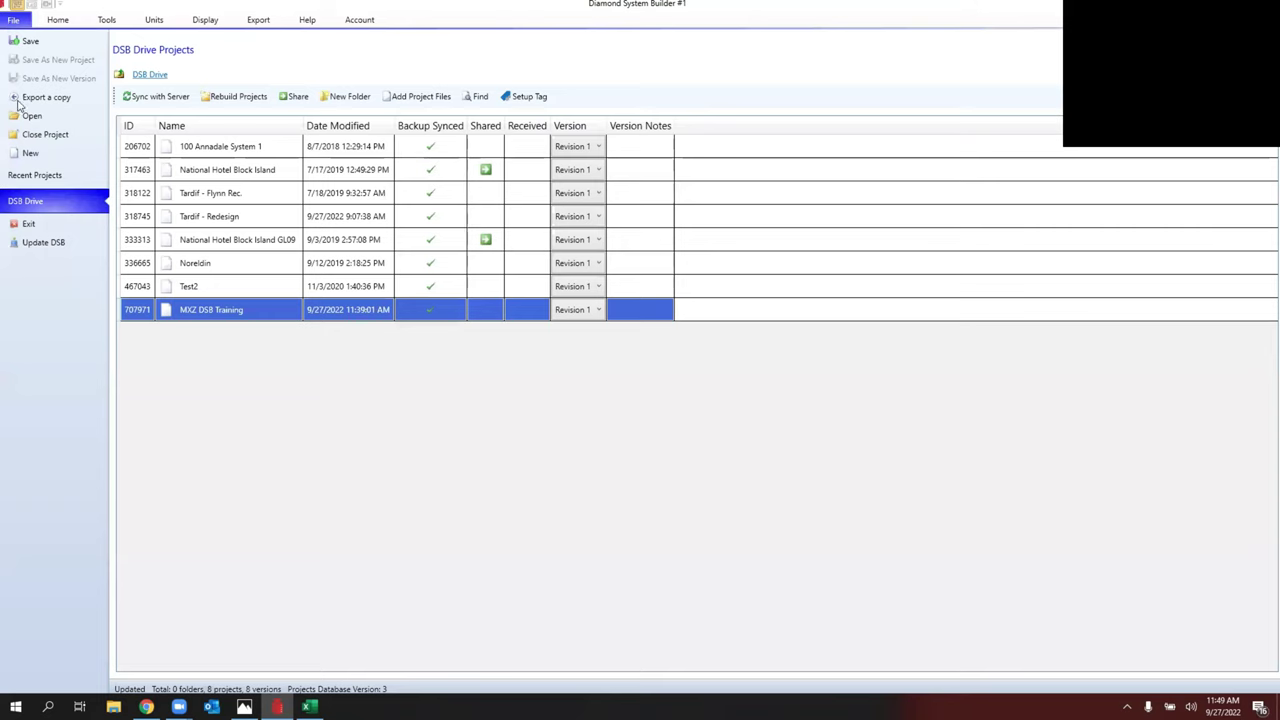
pyautogui.click(190, 311)
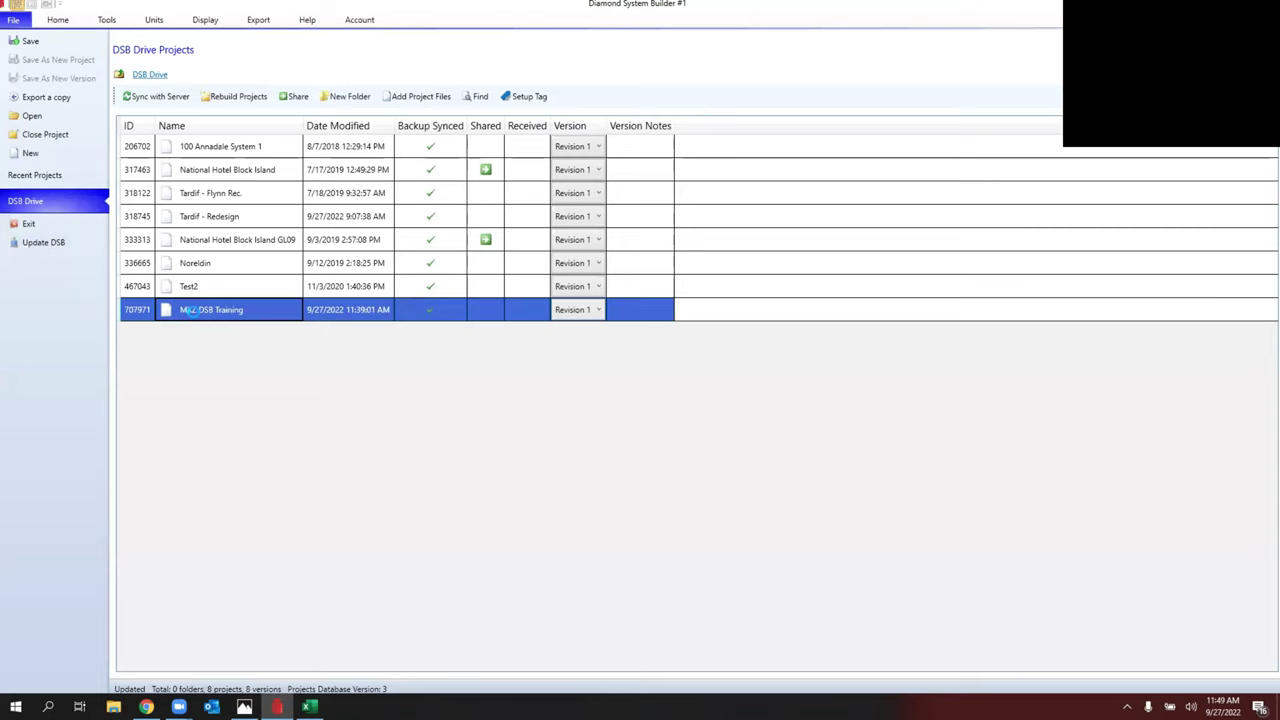
pyautogui.click(190, 311)
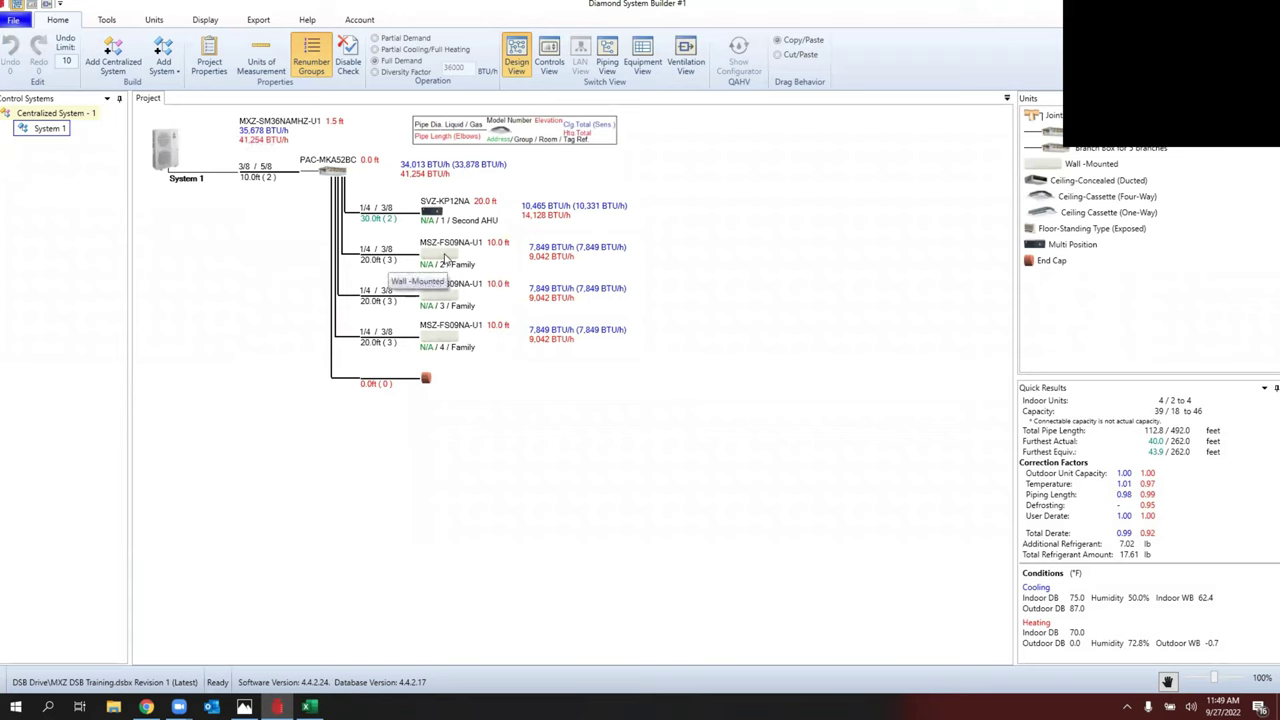
# Step: Delete the SVZ-KP12NA and put a wall-mounted MSZ-FH15NA on the first branch
pyautogui.doubleClick(430, 213)
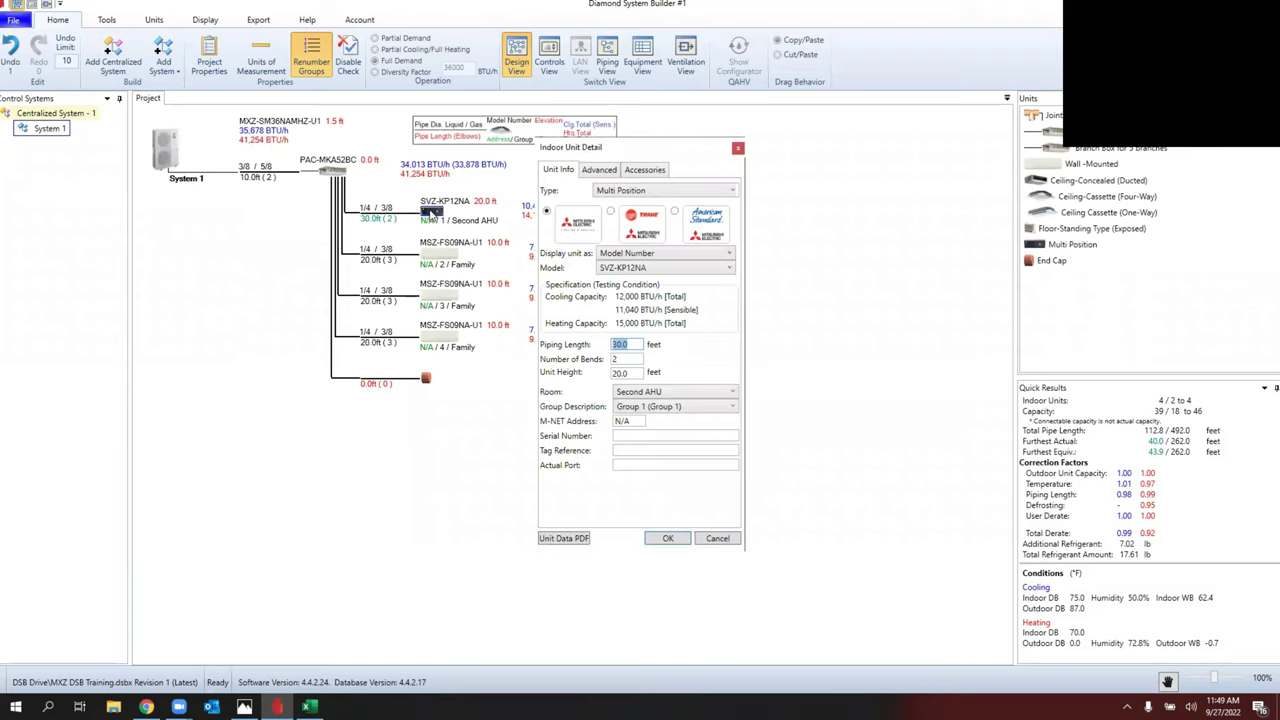
pyautogui.click(688, 541)
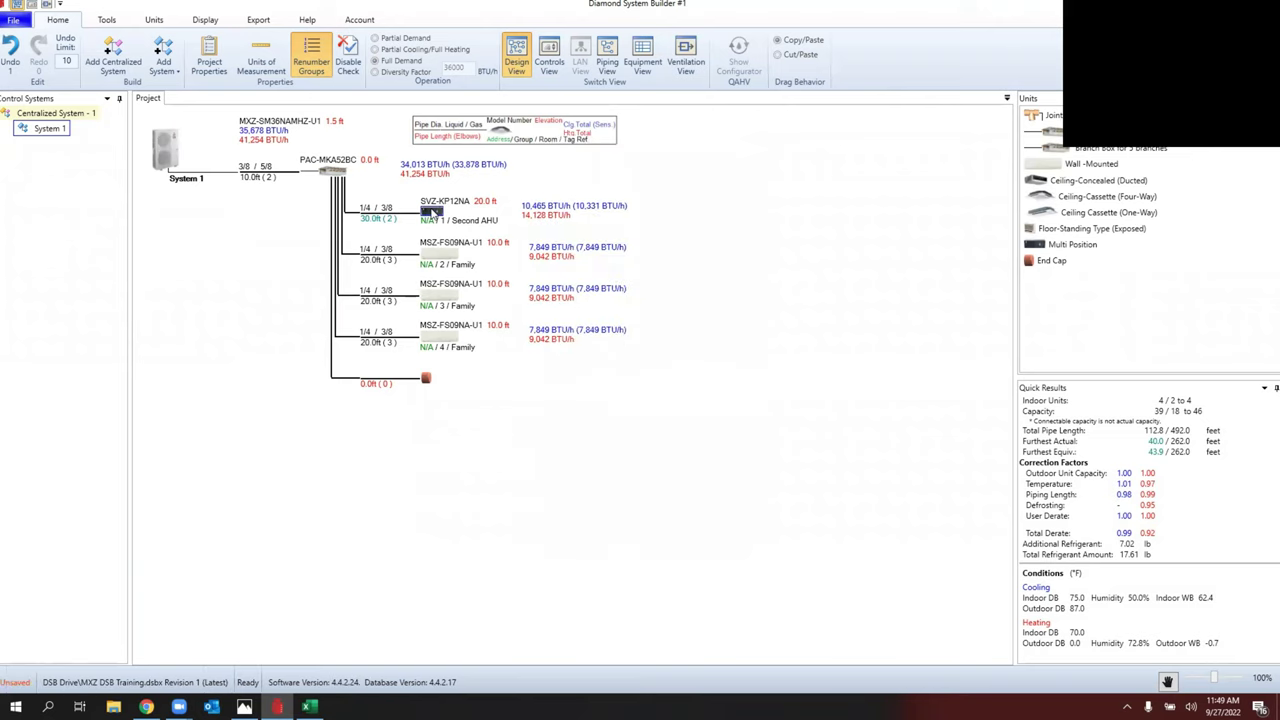
pyautogui.press('Delete')
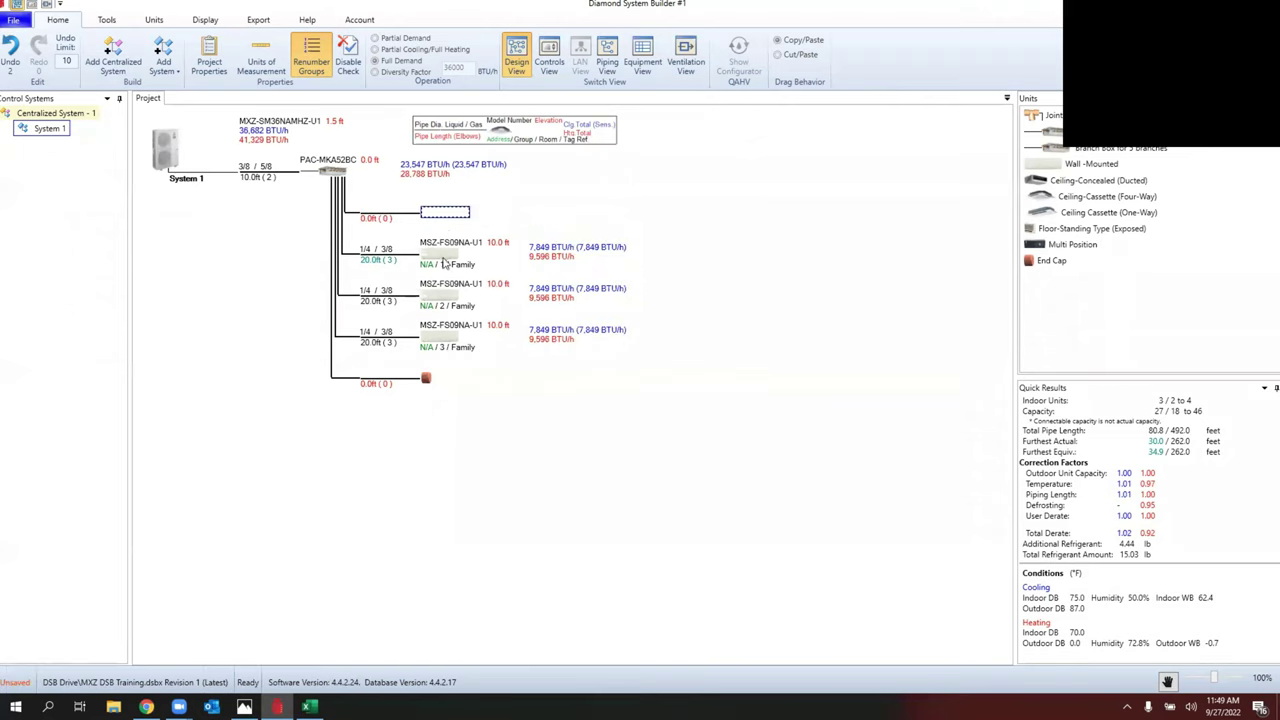
pyautogui.moveTo(446, 250); pyautogui.dragTo(452, 213)
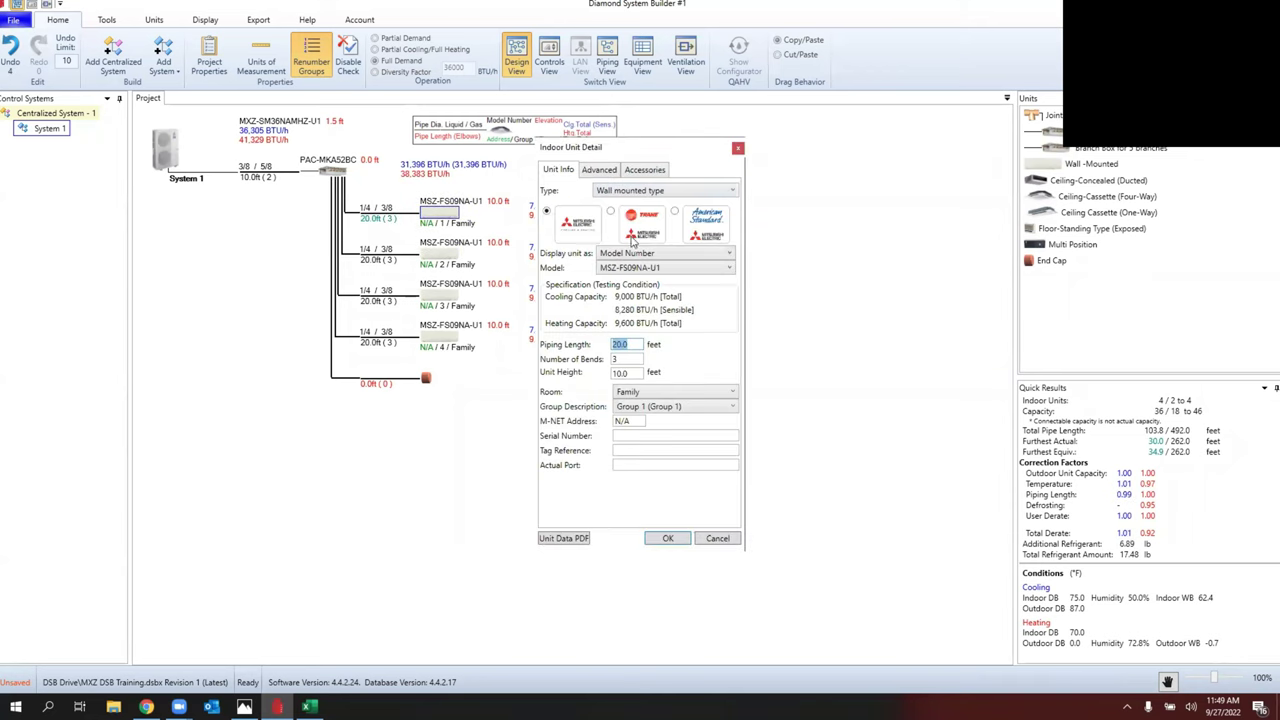
pyautogui.click(652, 268)
pyautogui.scroll(-2, 657, 401)
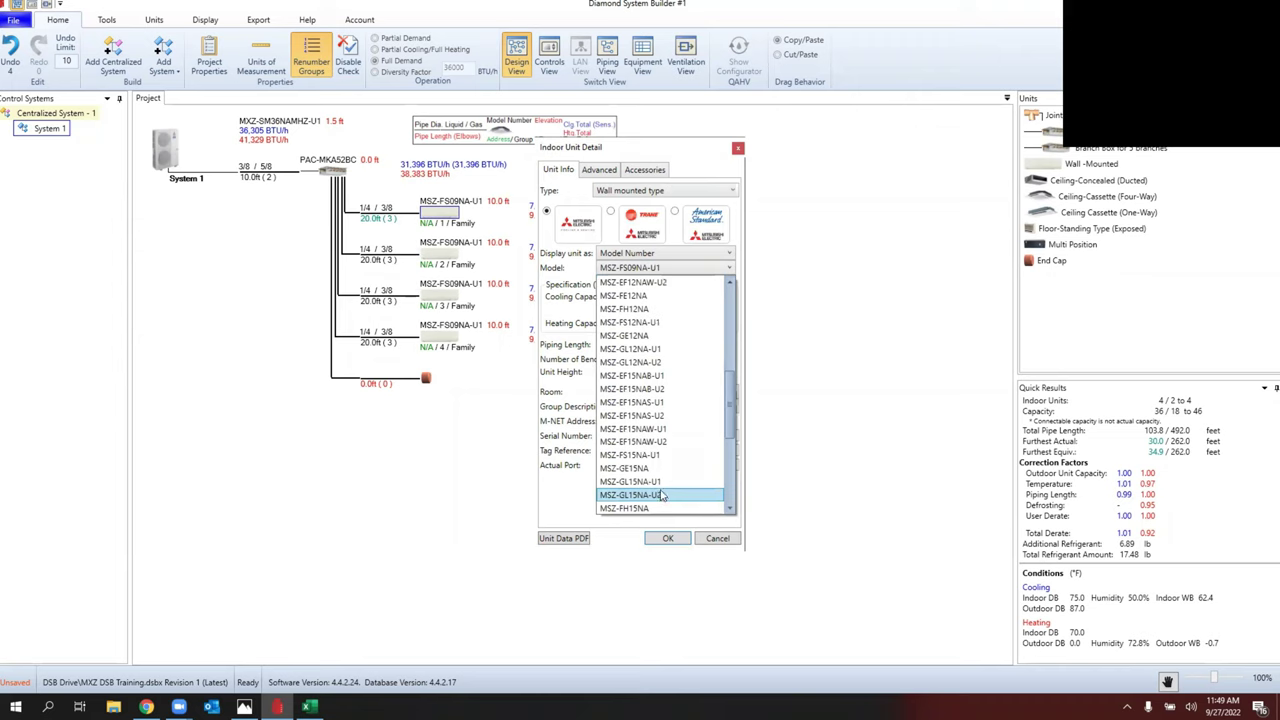
pyautogui.scroll(-1, 662, 492)
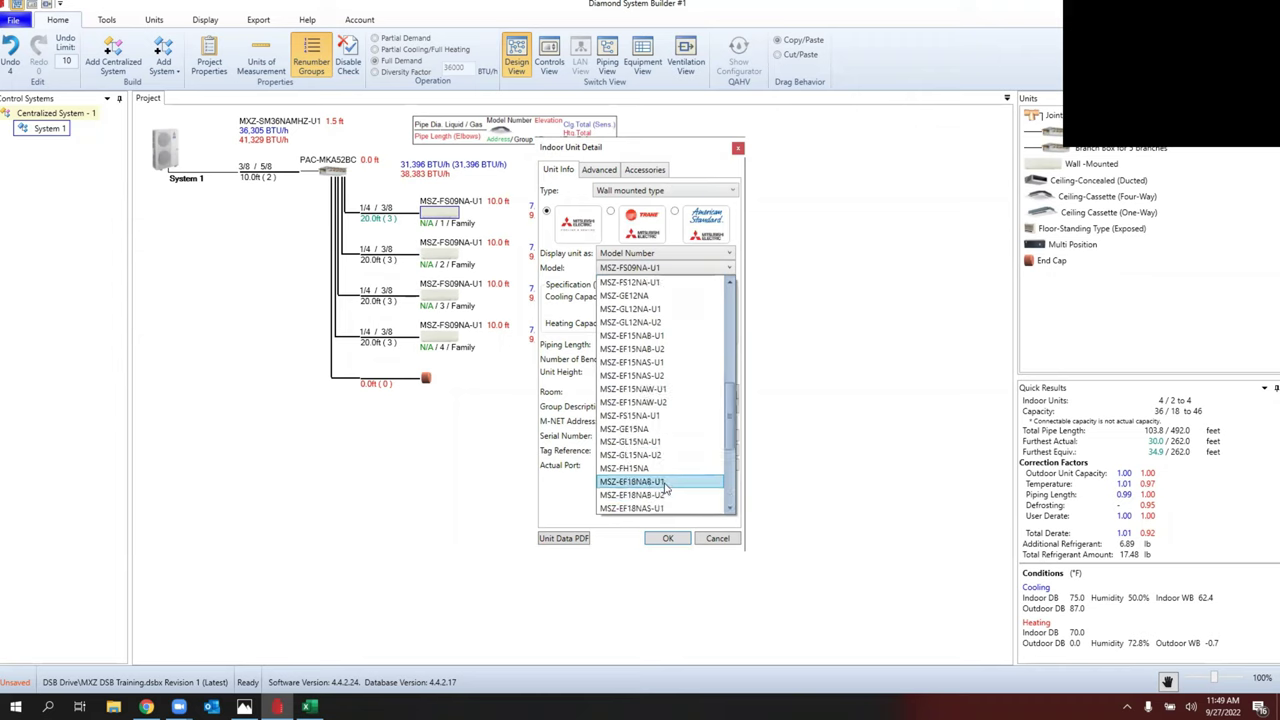
pyautogui.click(672, 539)
# Step: Try replacing the second unit with the first, and dismiss the capacity-exceeded error
pyautogui.moveTo(438, 220); pyautogui.dragTo(433, 255)
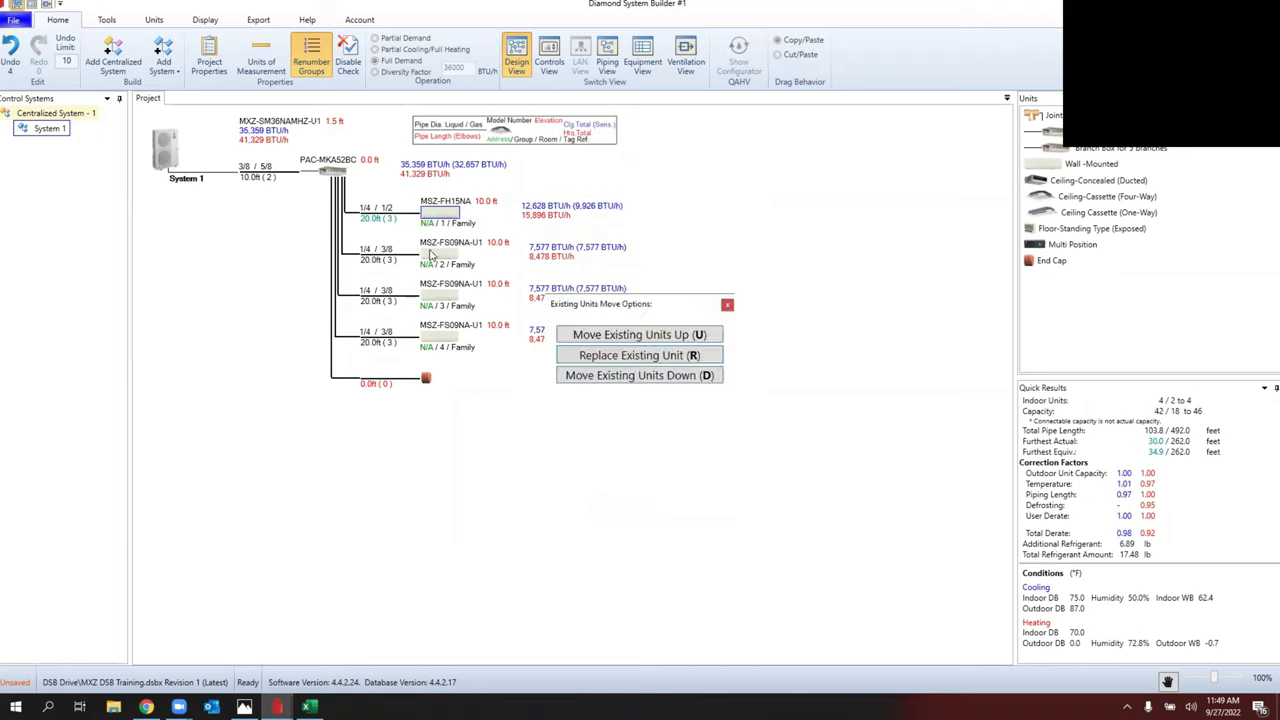
pyautogui.click(617, 356)
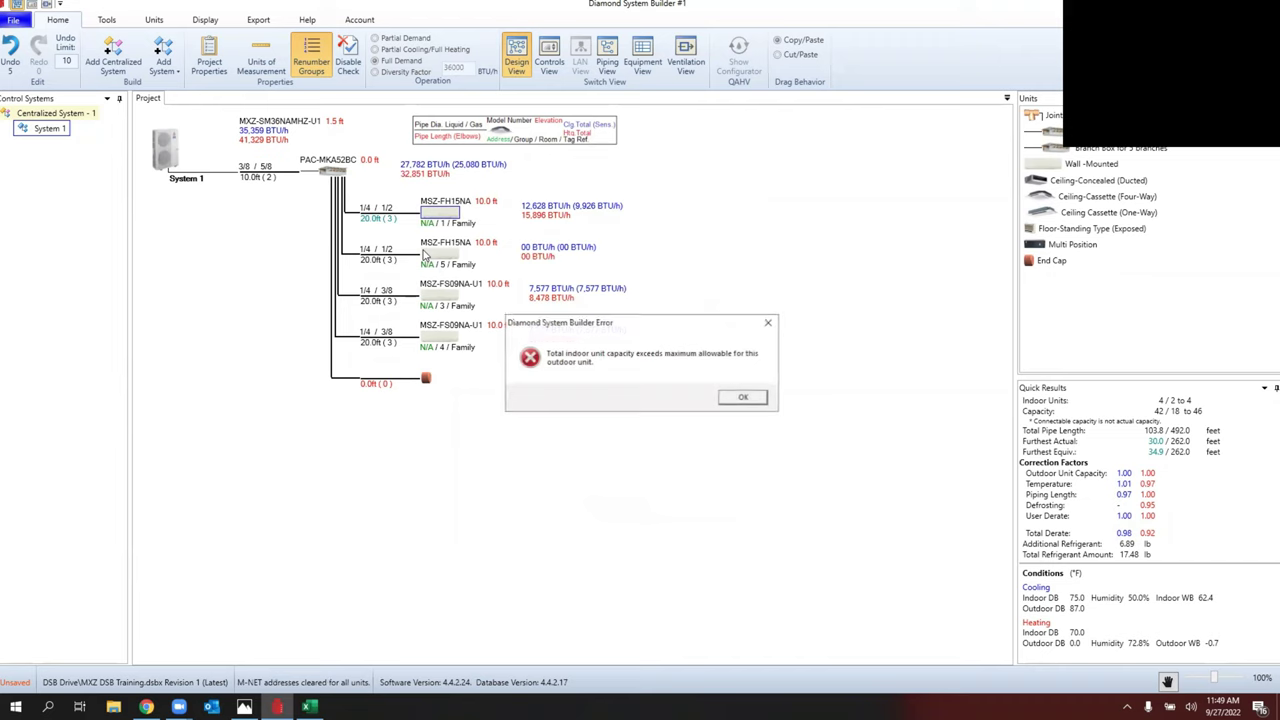
pyautogui.click(747, 399)
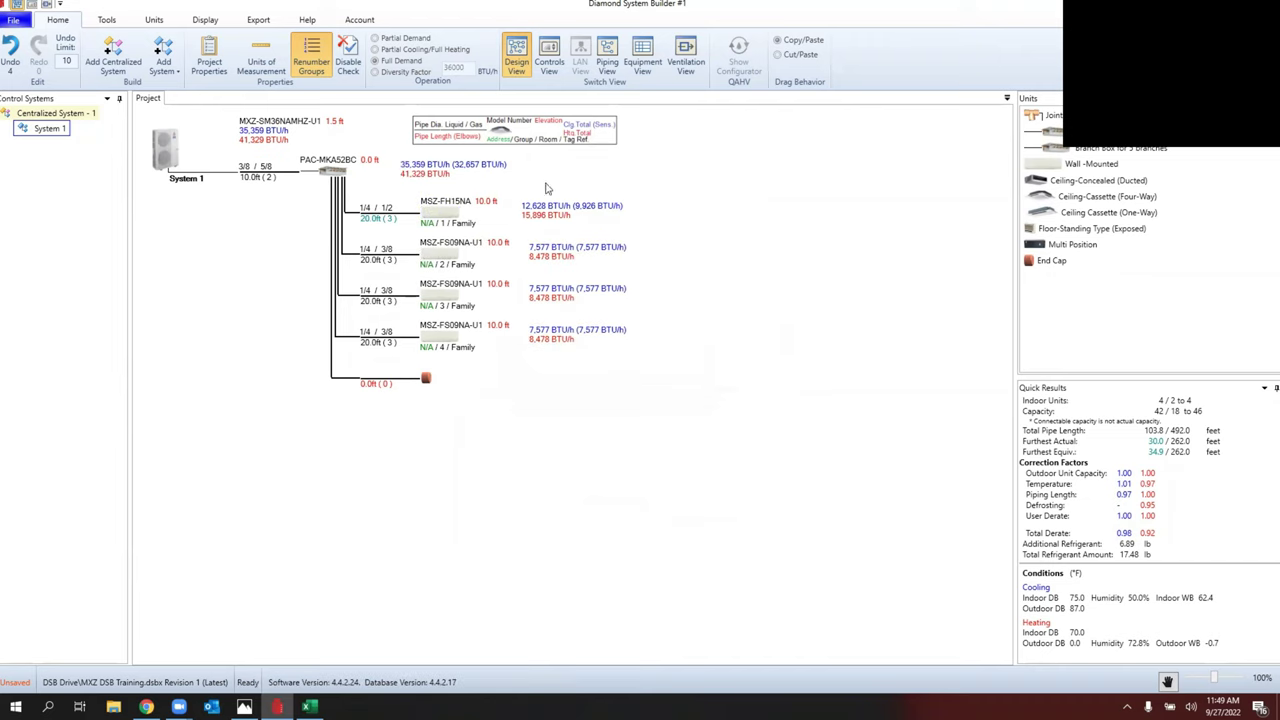
# Step: Change the first unit's model from MSZ-FH15NA to MSZ-FH12NA
pyautogui.doubleClick(440, 213)
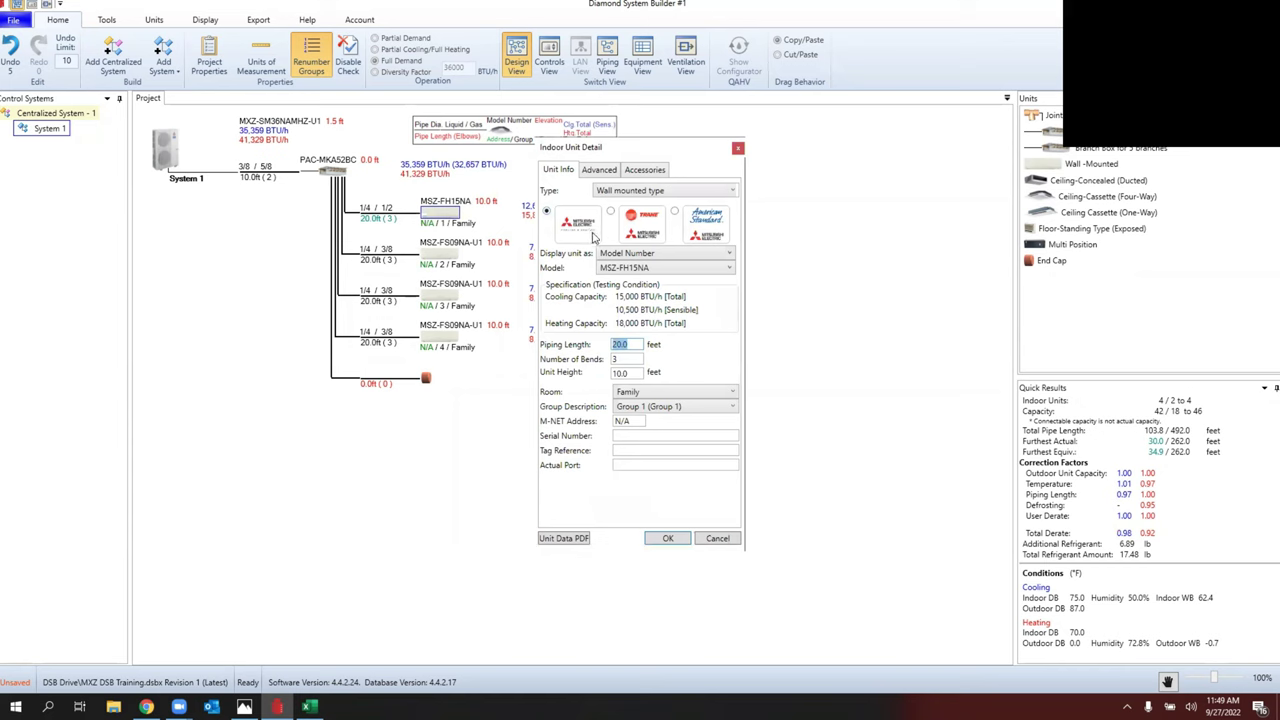
pyautogui.click(636, 270)
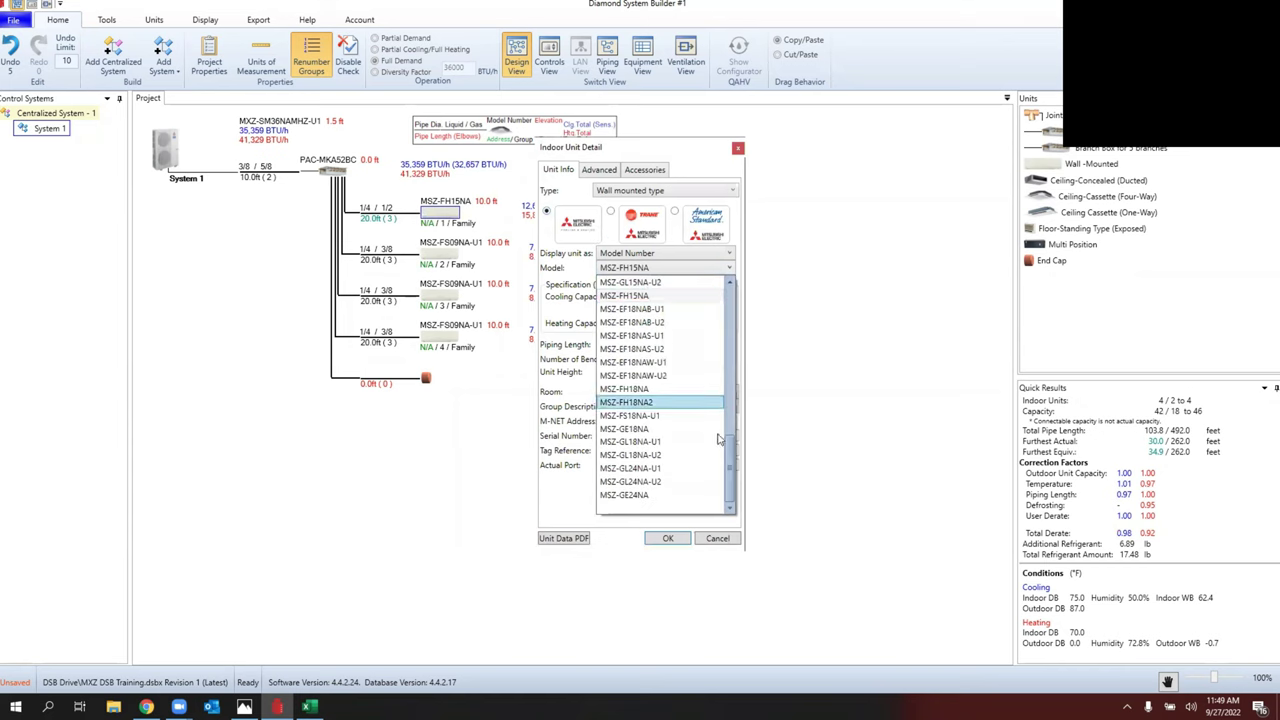
pyautogui.moveTo(727, 452); pyautogui.dragTo(721, 392)
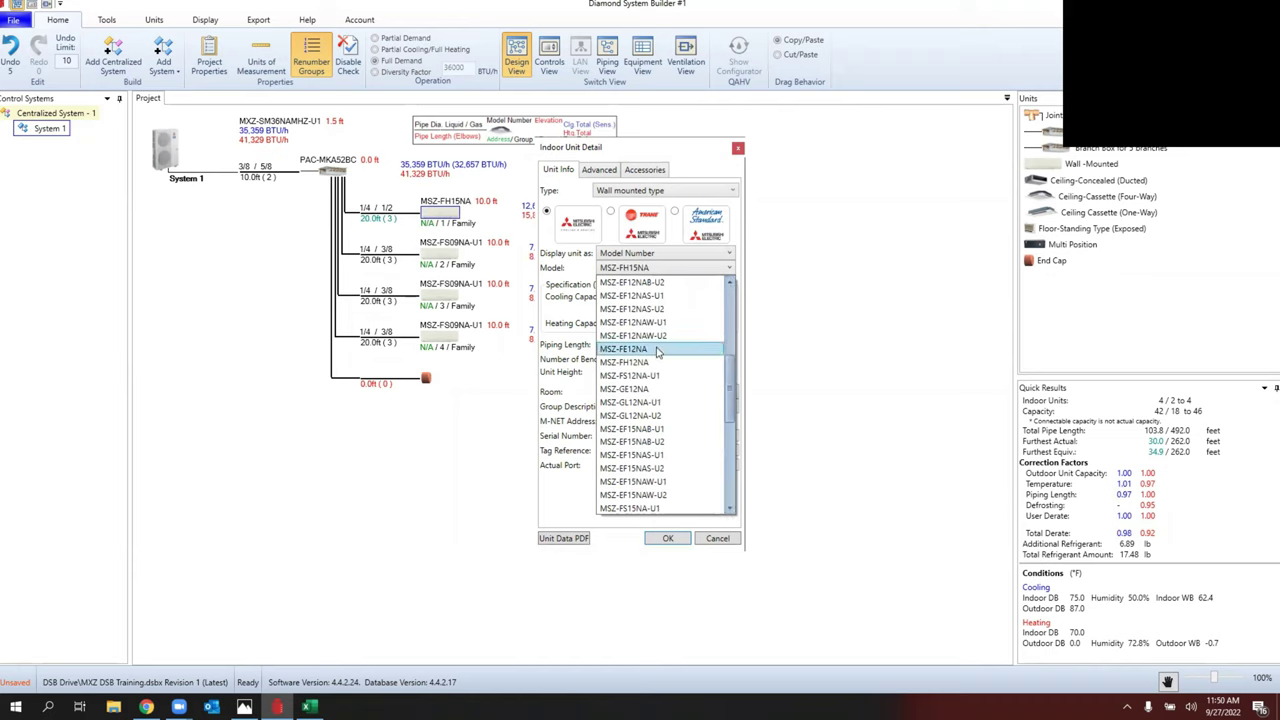
pyautogui.click(655, 362)
pyautogui.click(669, 539)
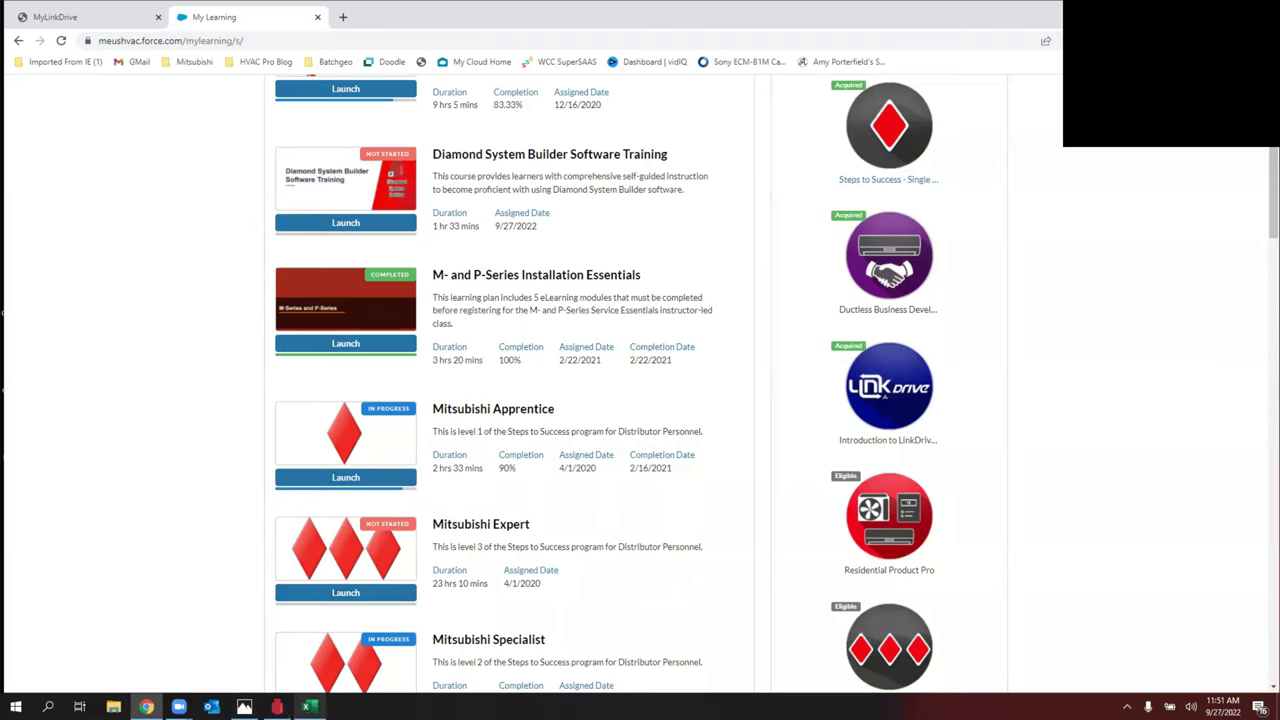
# Step: Bring up the M&P Product Improvement Survey slide with its QR code in Photos
pyautogui.moveTo(244, 706)
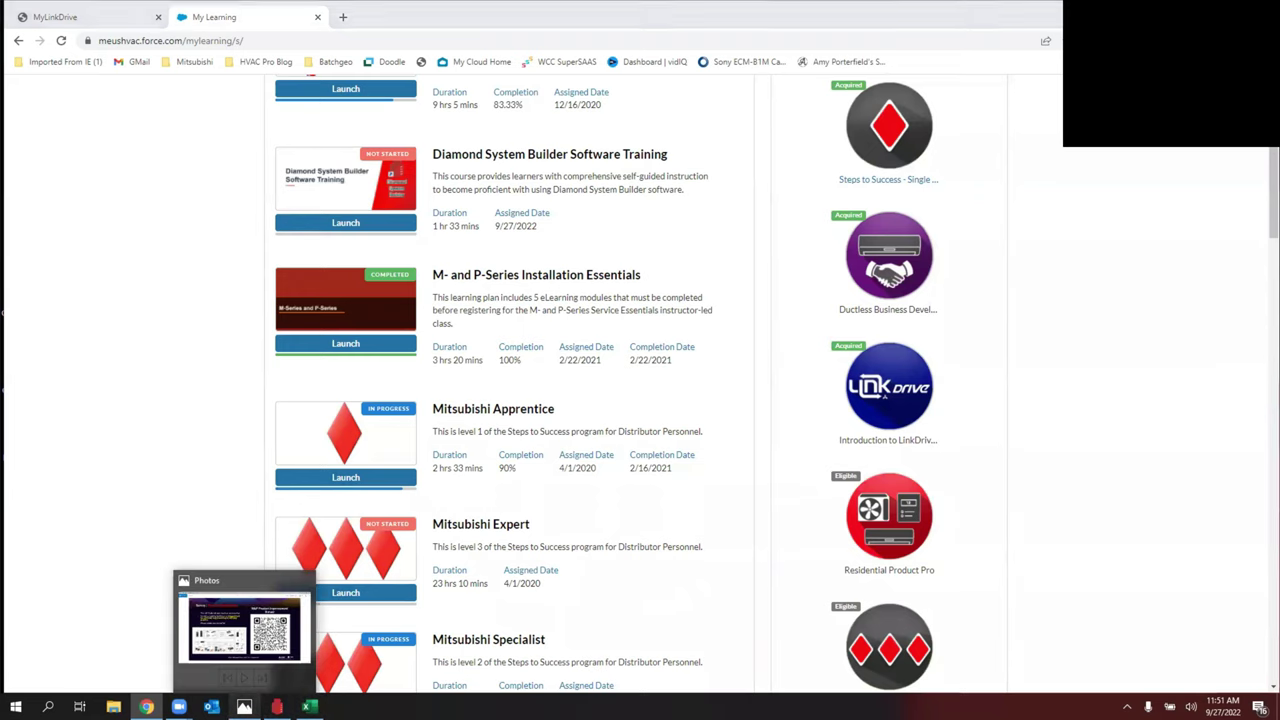
pyautogui.click(244, 628)
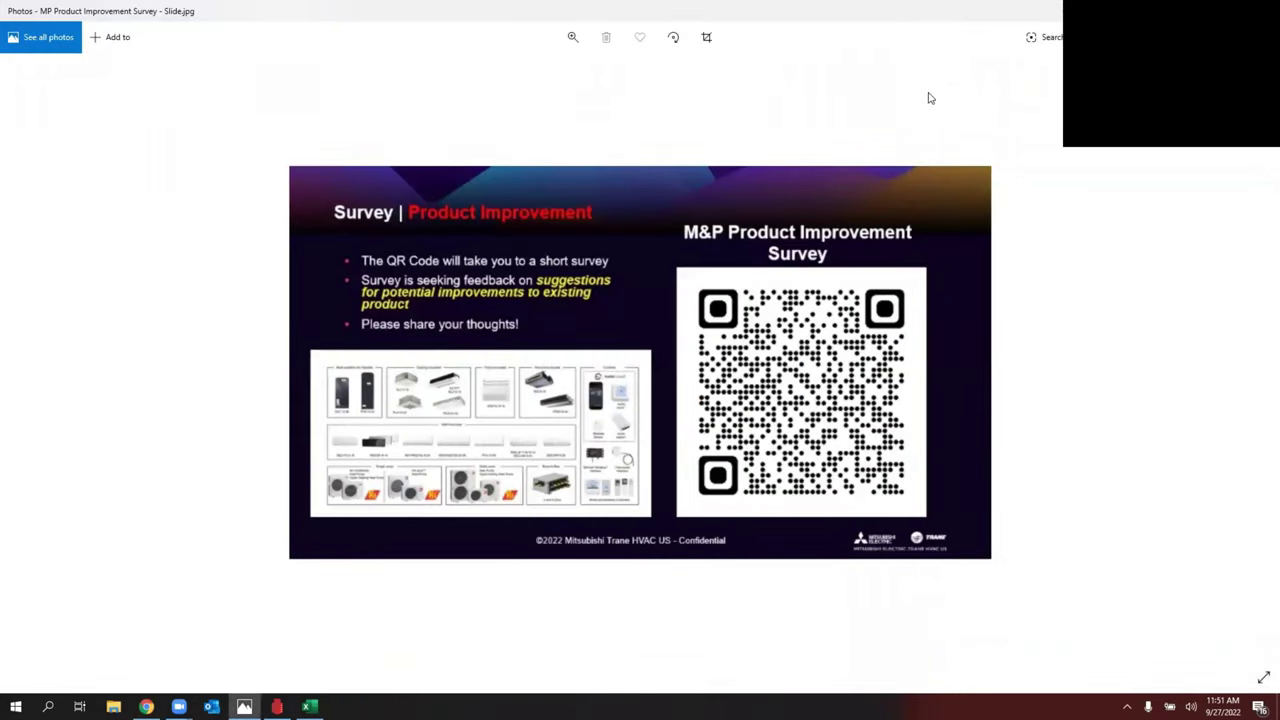